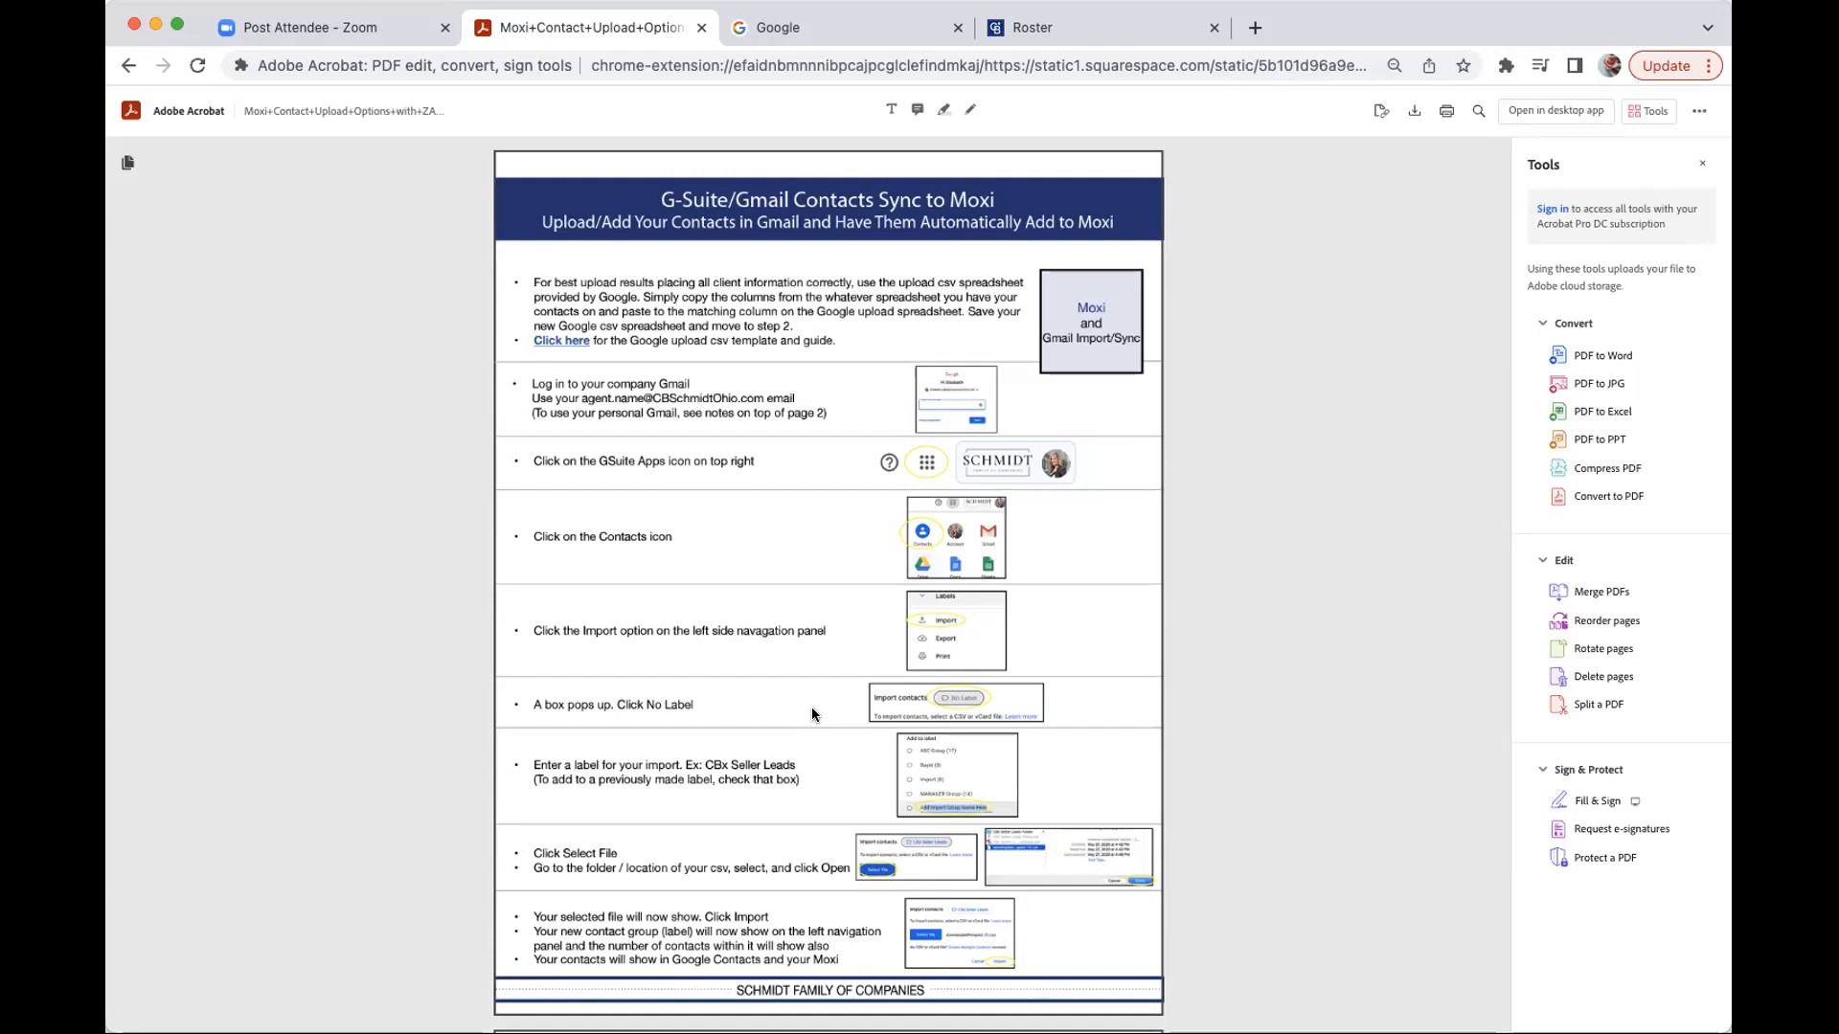
- Scroll the upload guide PDF past Important Notes and Direct Contacts Upload, back to 'Exporting Contacts Out of ZAP'
scroll(813, 714, down, 10)
scroll(812, 714, down, 2)
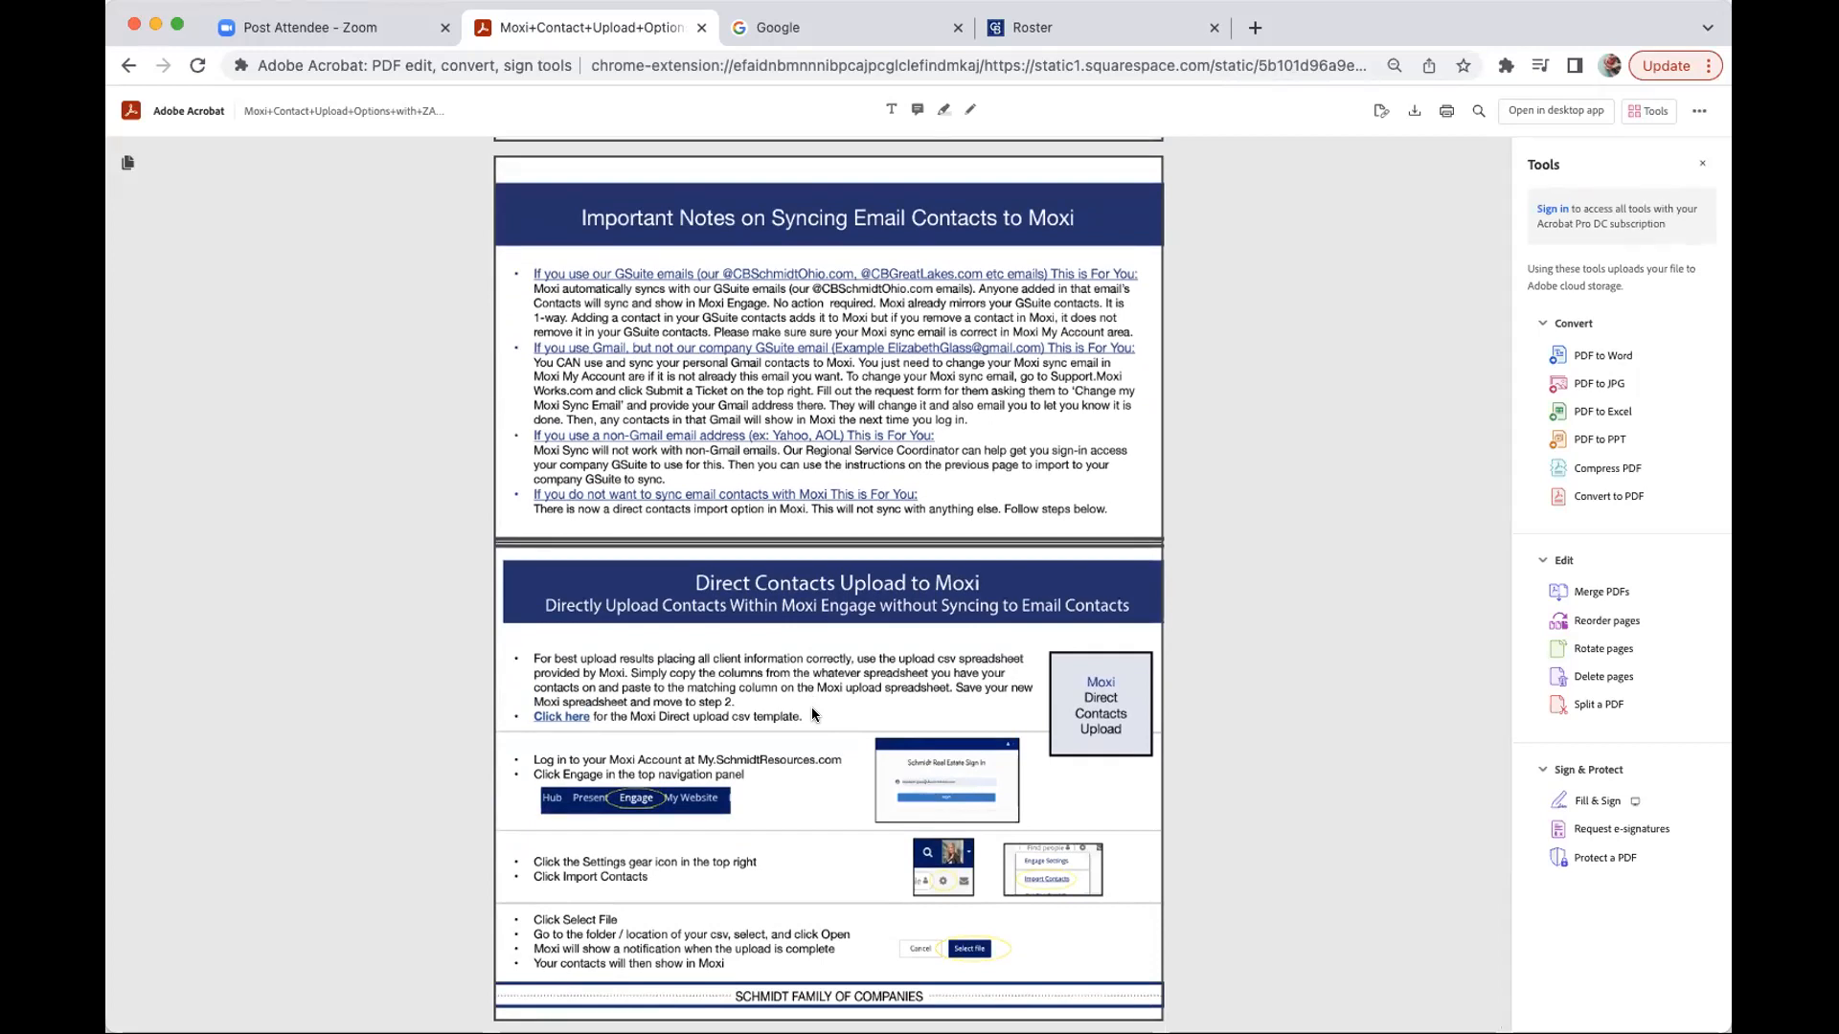
scroll(812, 713, up, 10)
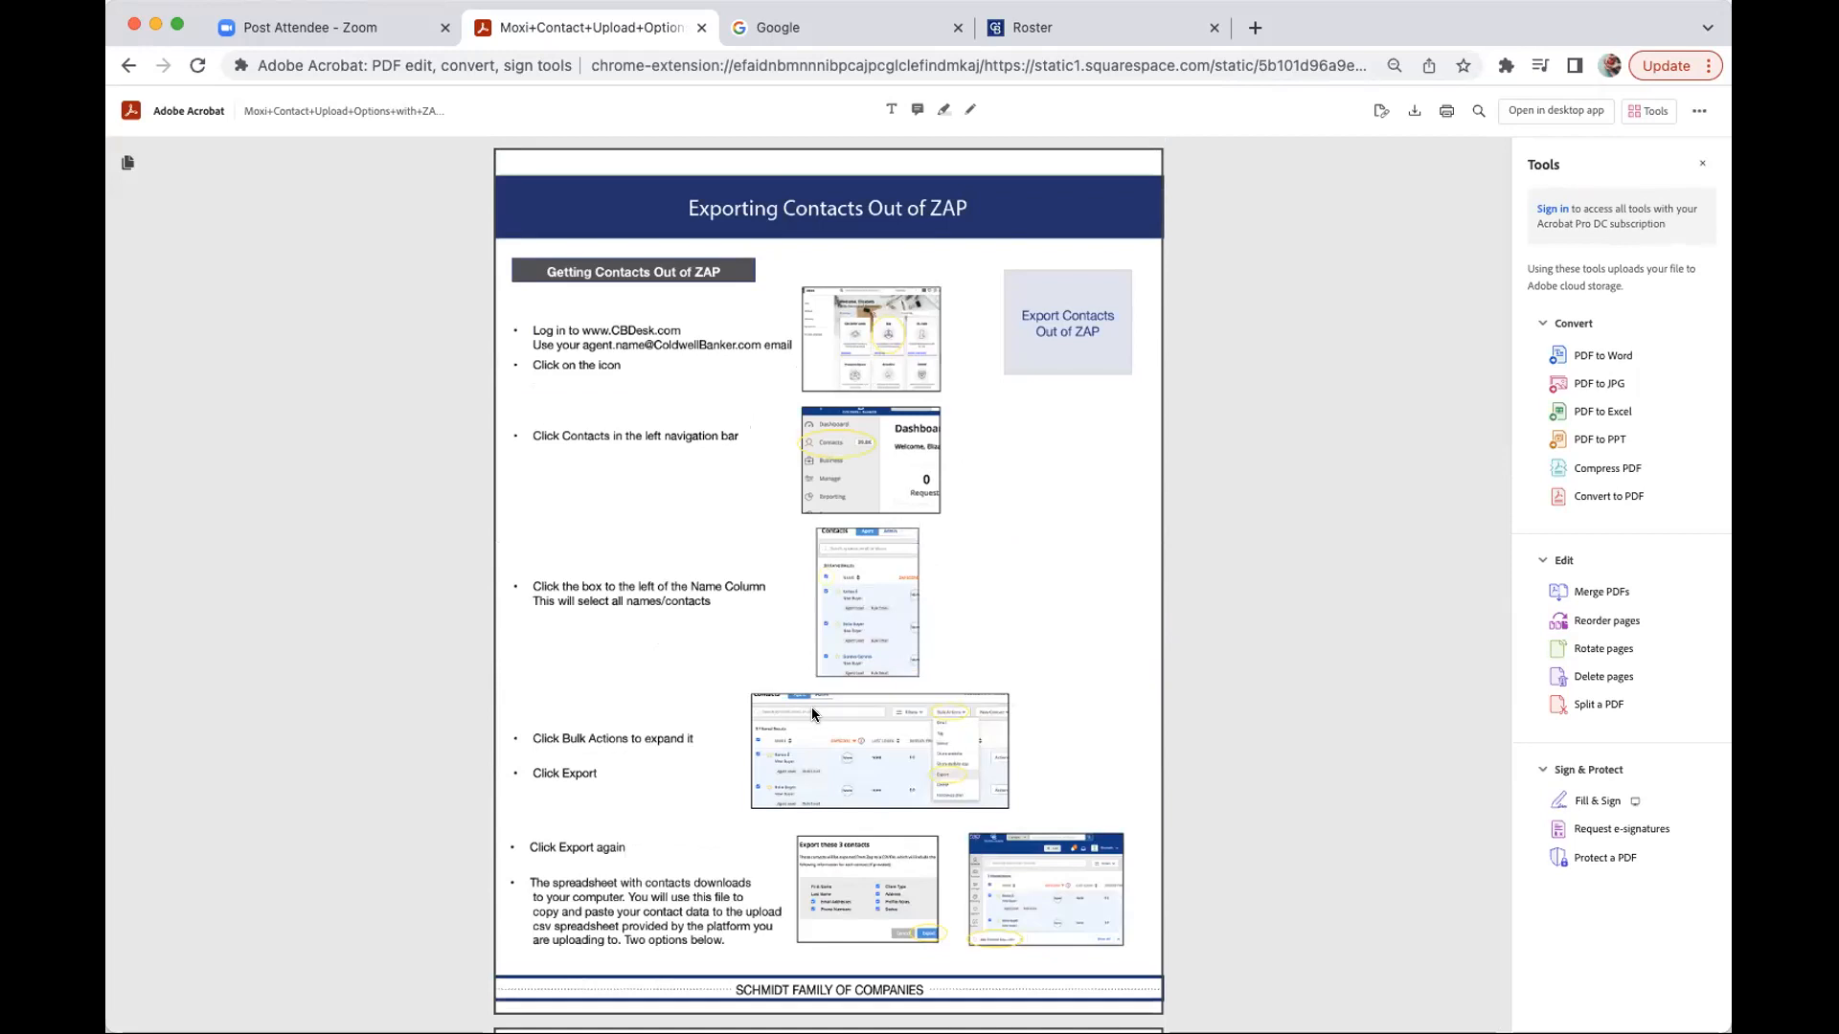
- Scroll down to the guide's 'Upload/Add Your Contacts in Gmail' page
scroll(812, 713, down, 10)
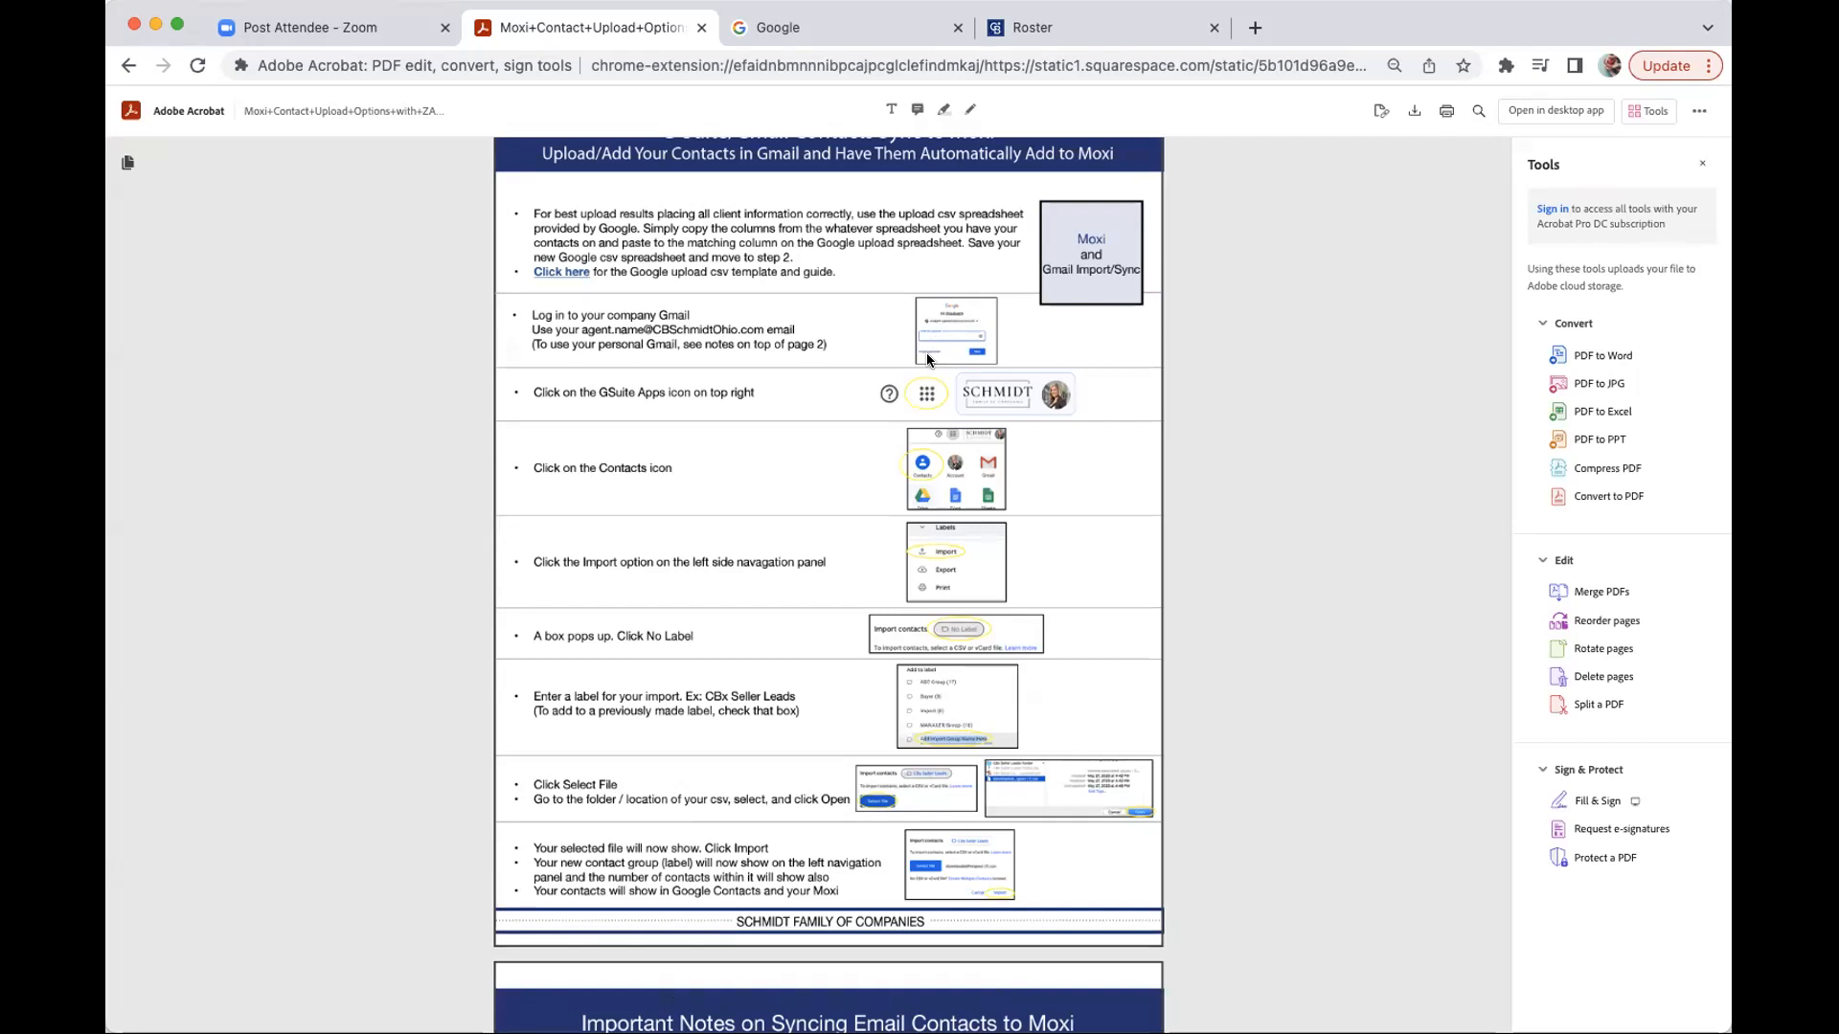
- Zoom the browser in with Cmd+Plus and bring the G-Suite/Gmail page's heading and template link into view
key(super+equal)
key(super+equal)
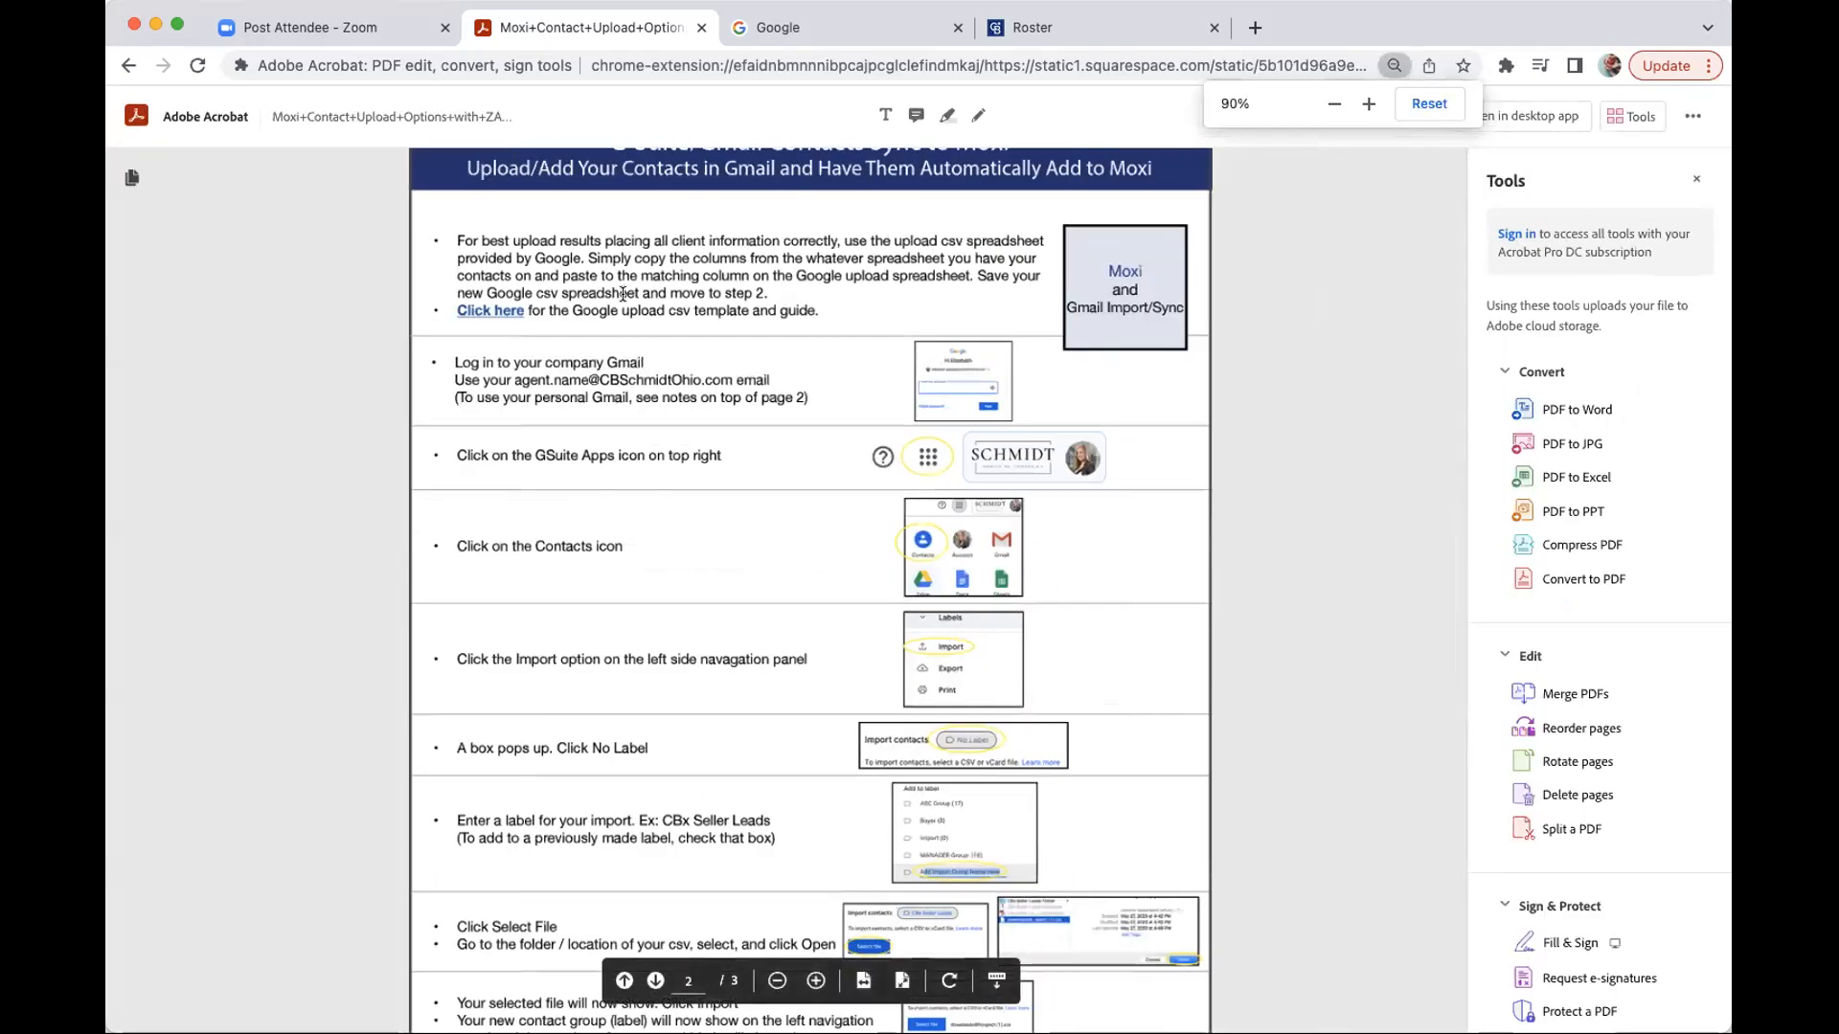
scroll(625, 277, up, 3)
scroll(680, 343, down, 1)
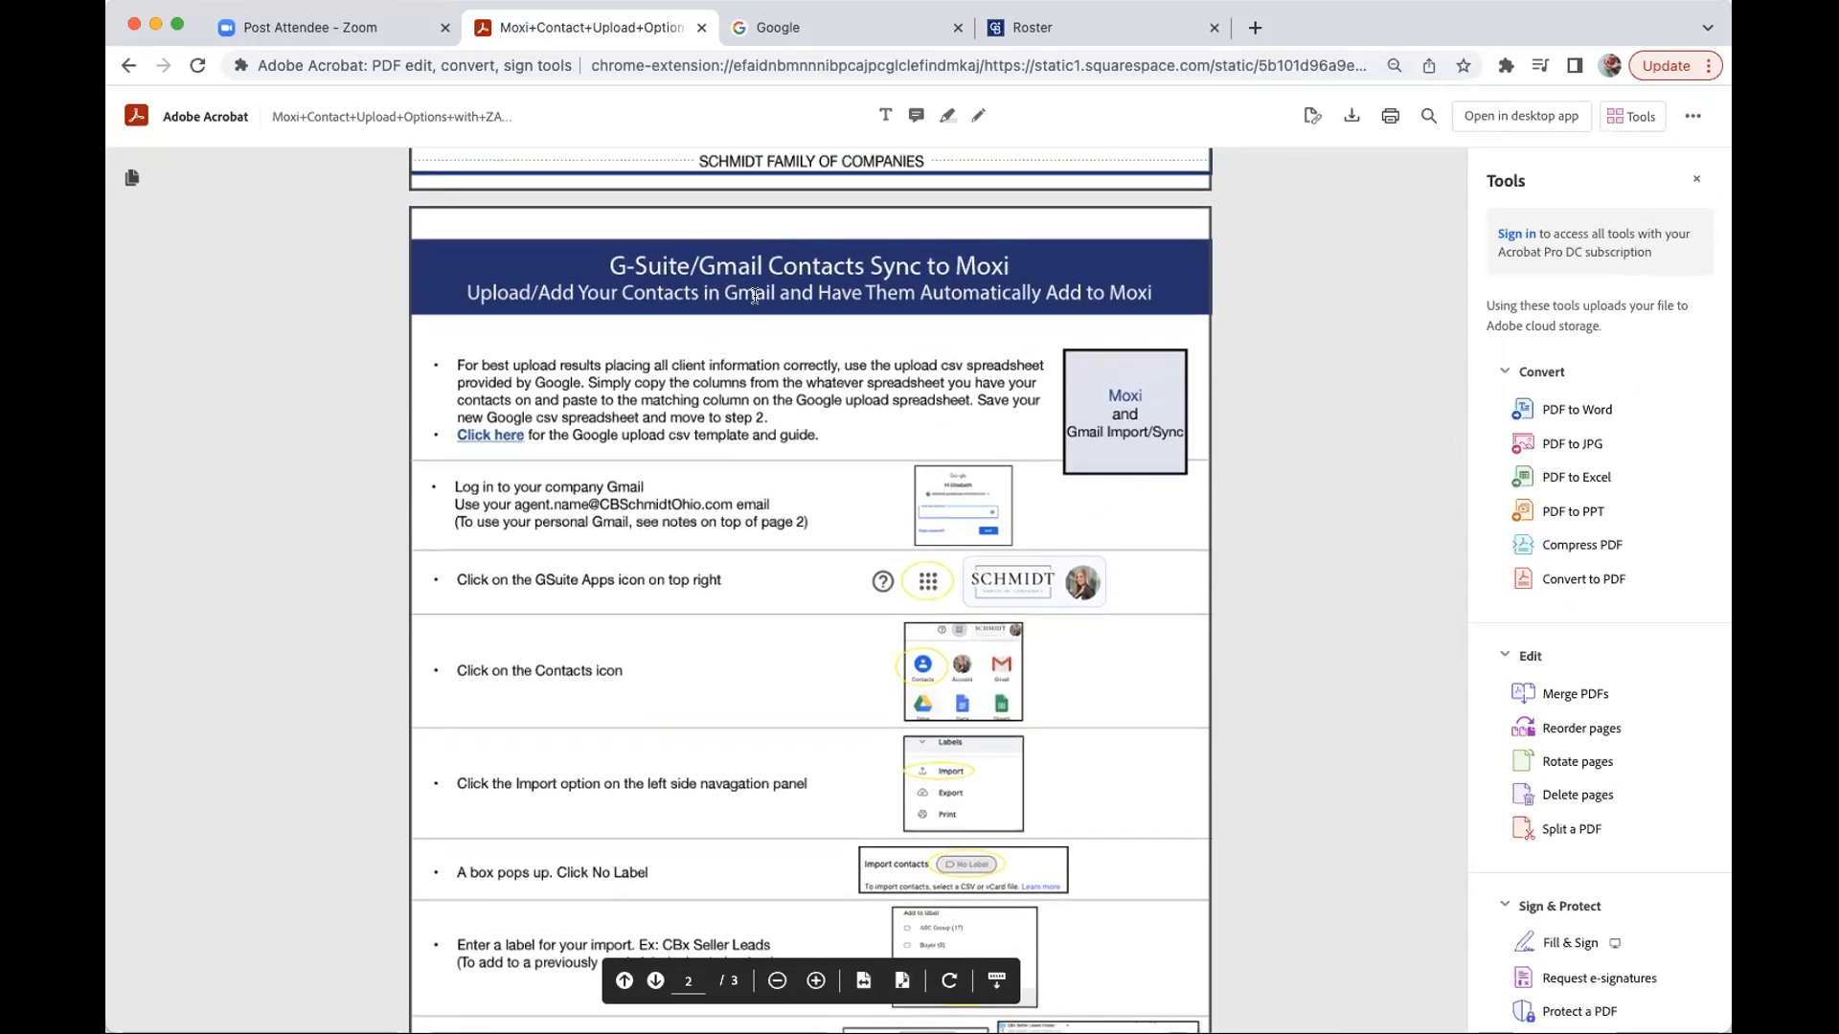
scroll(757, 302, down, 1)
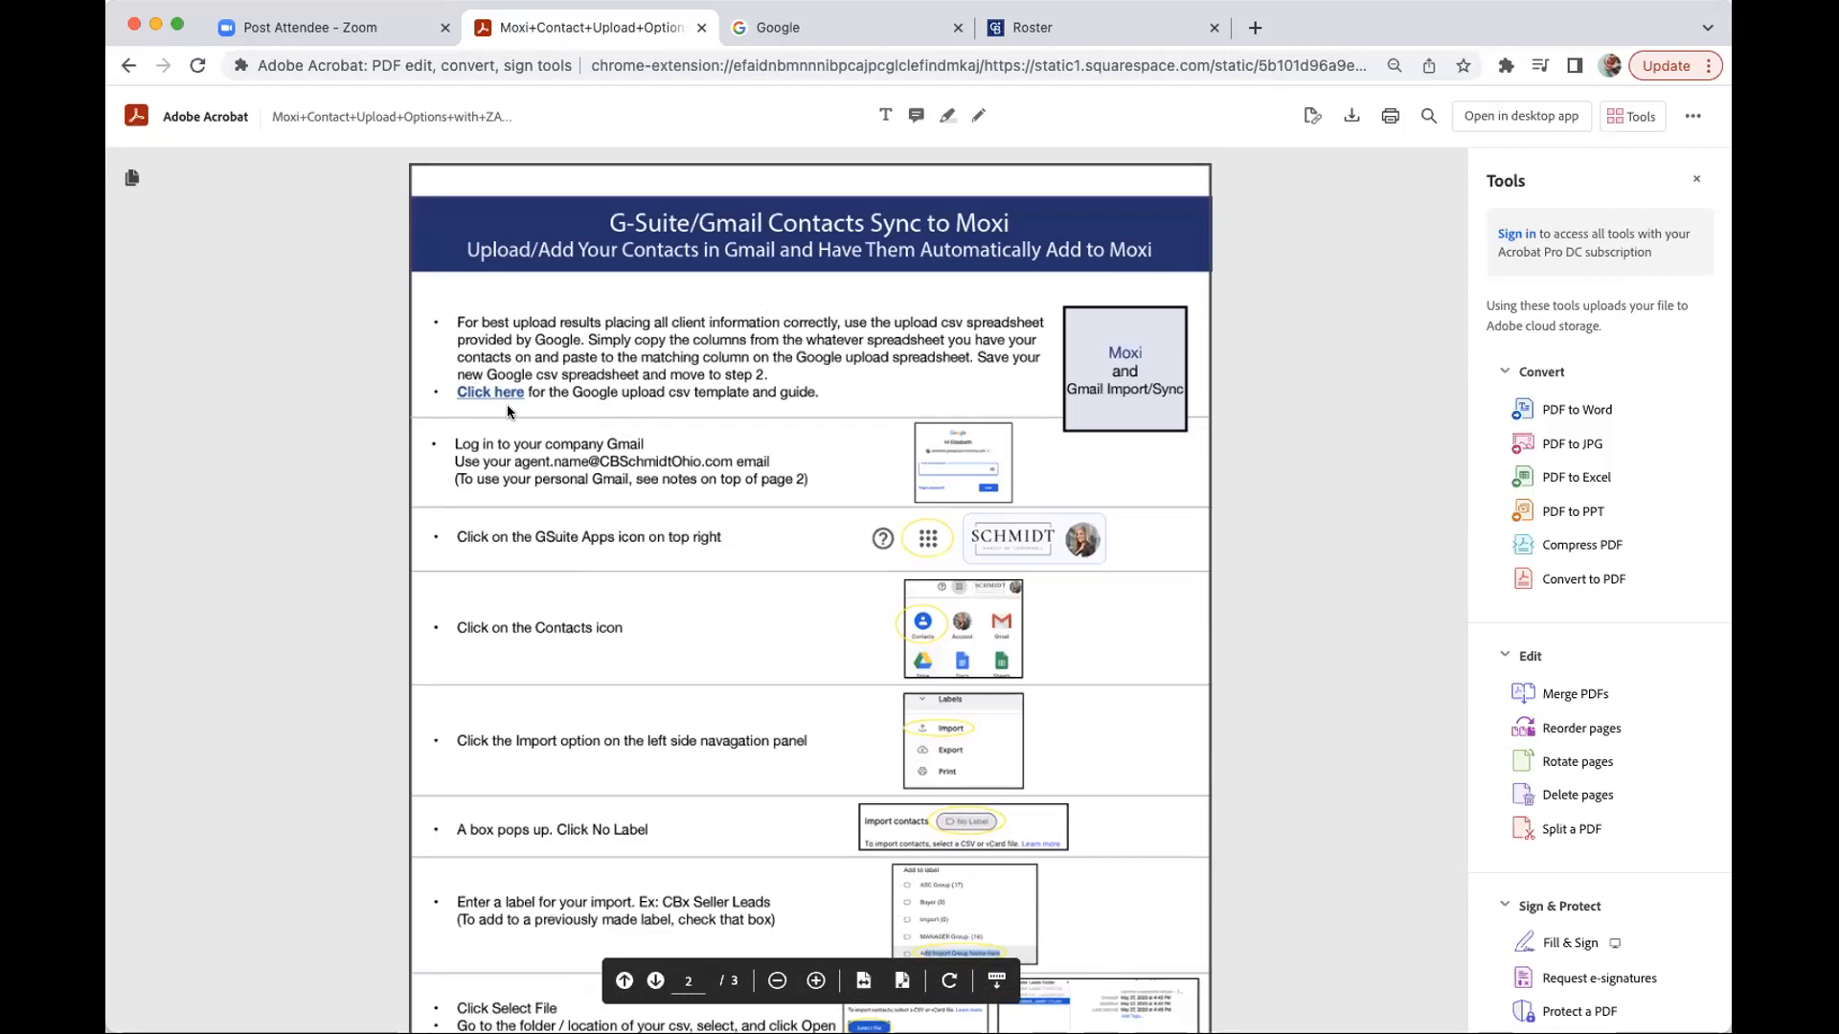
scroll(503, 414, up, 1)
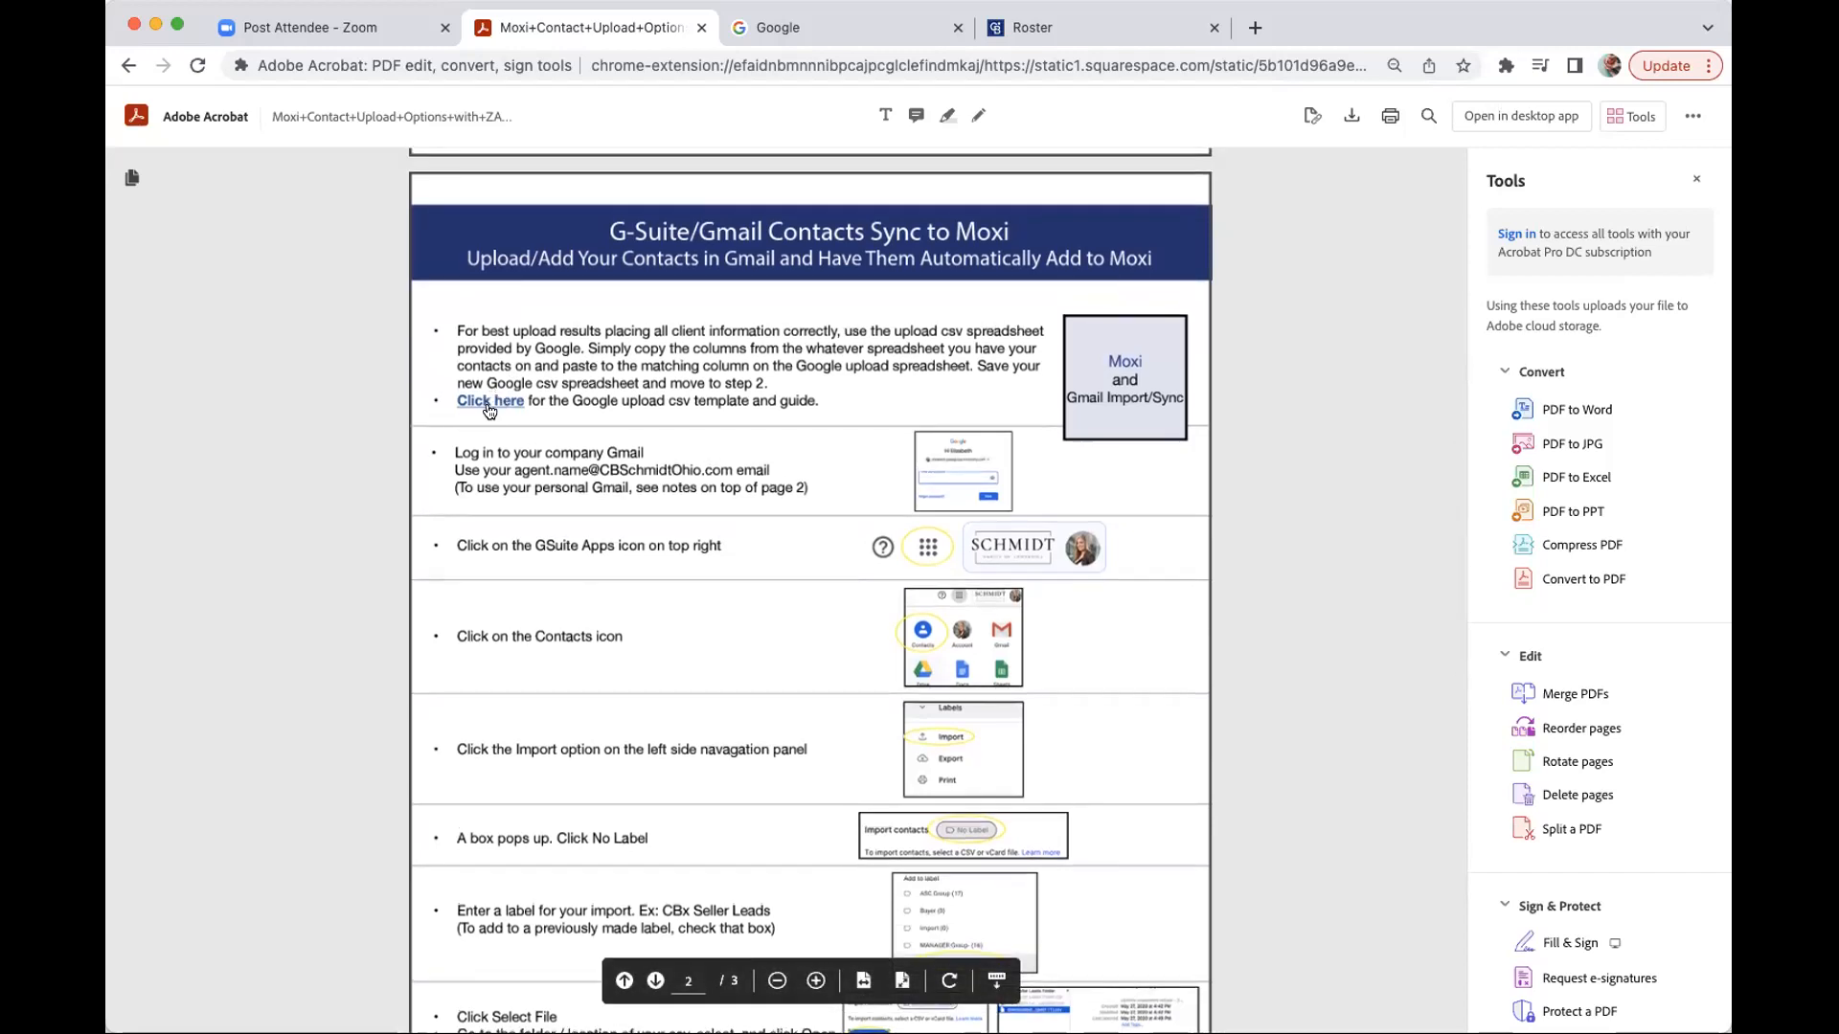
scroll(487, 408, down, 2)
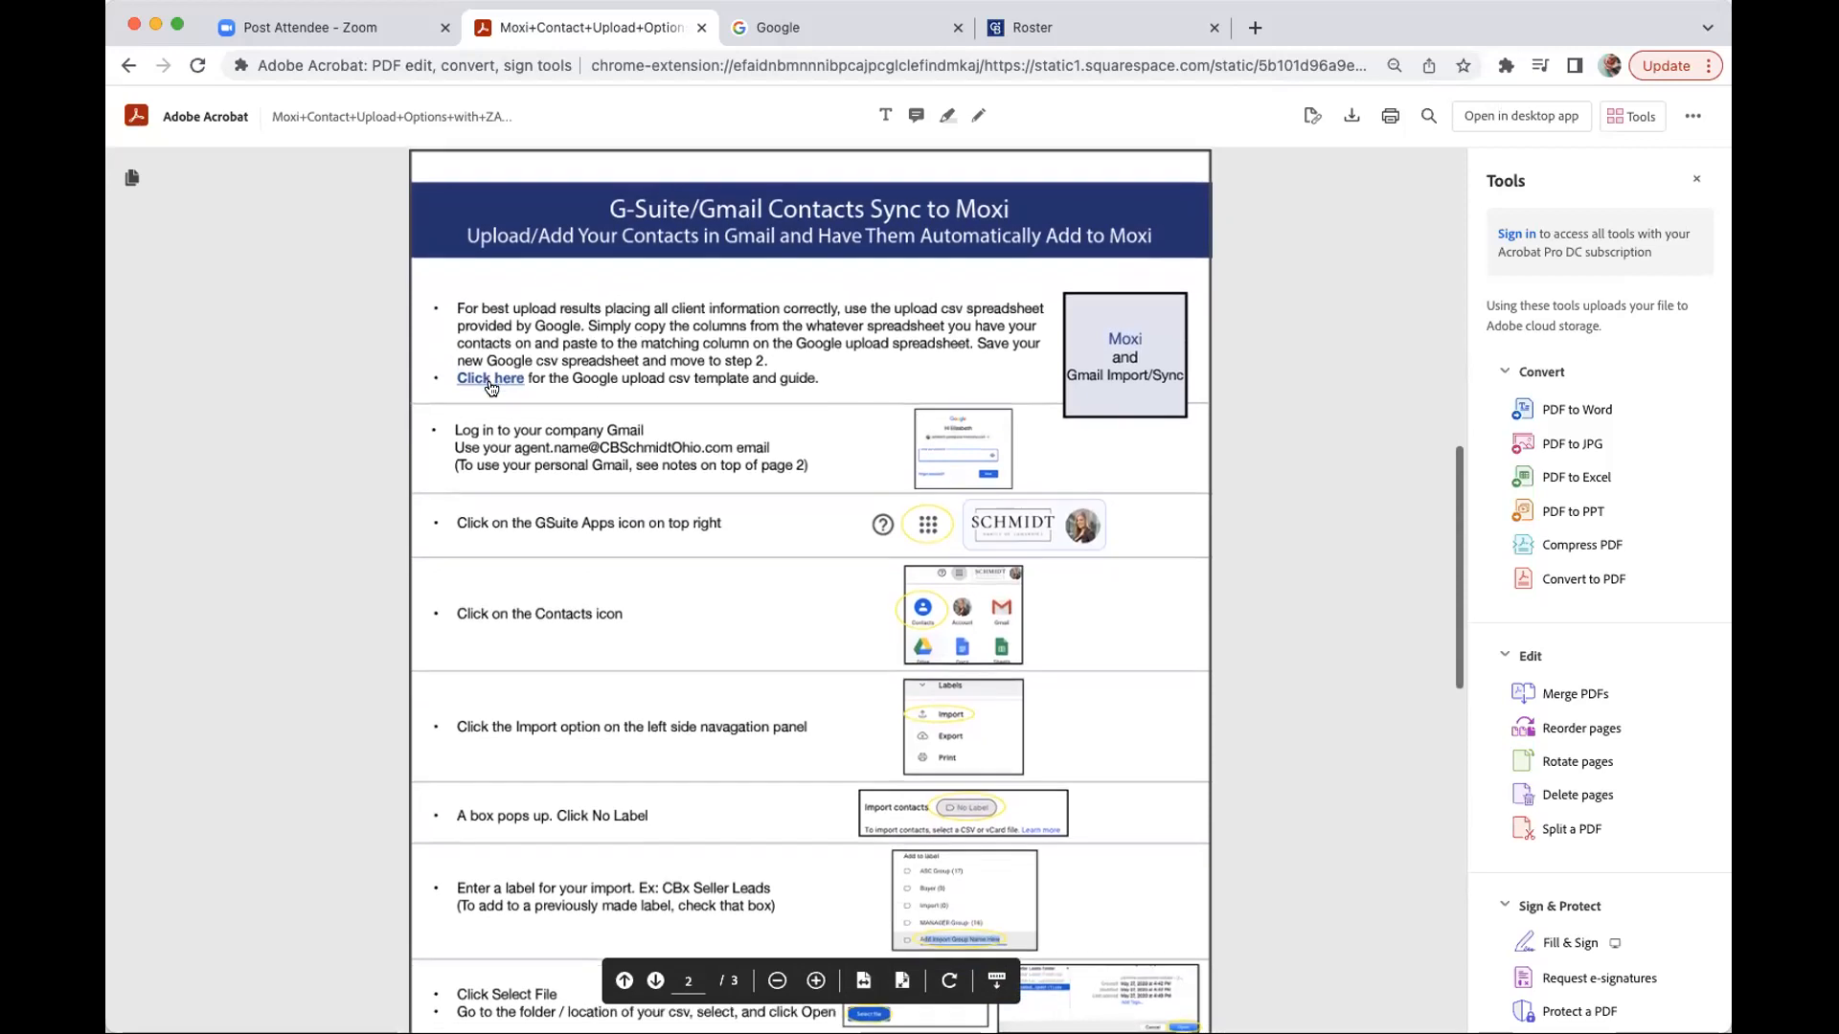
- Follow the guide's Google upload csv template link and open Google Mail Import Template_2022 from the Drive folder
click(484, 385)
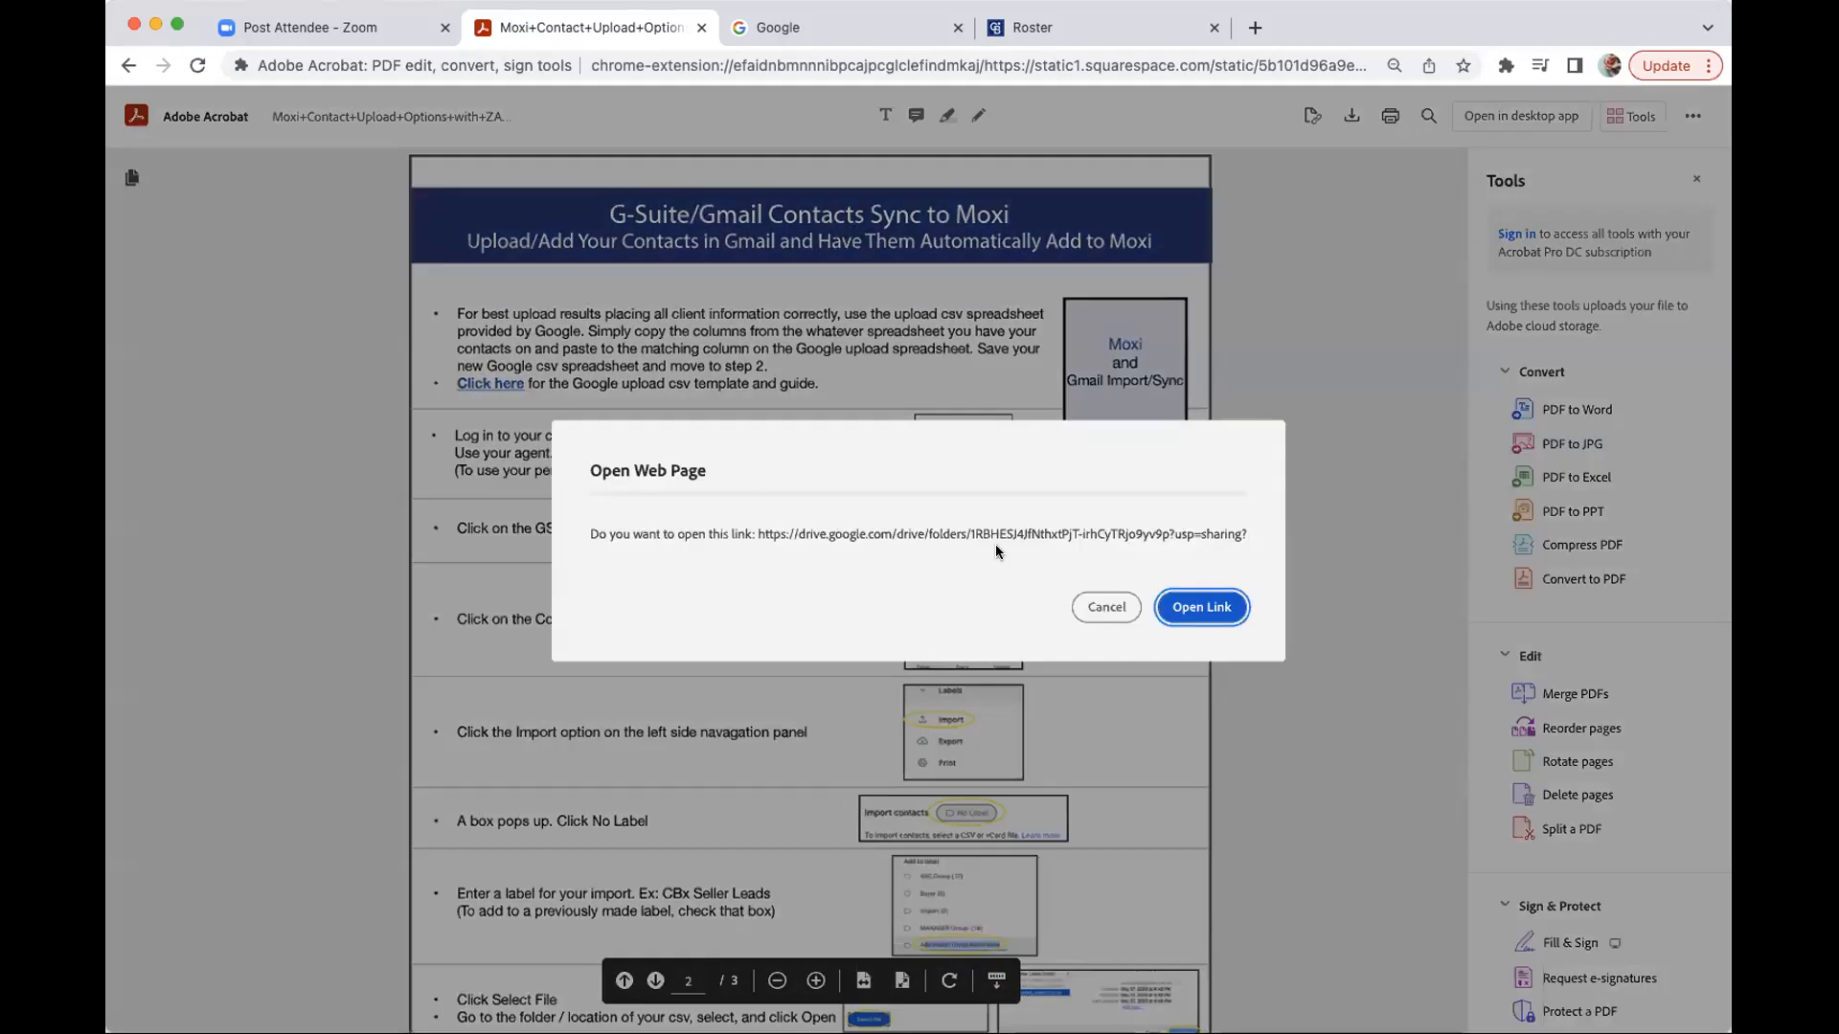
click(1203, 610)
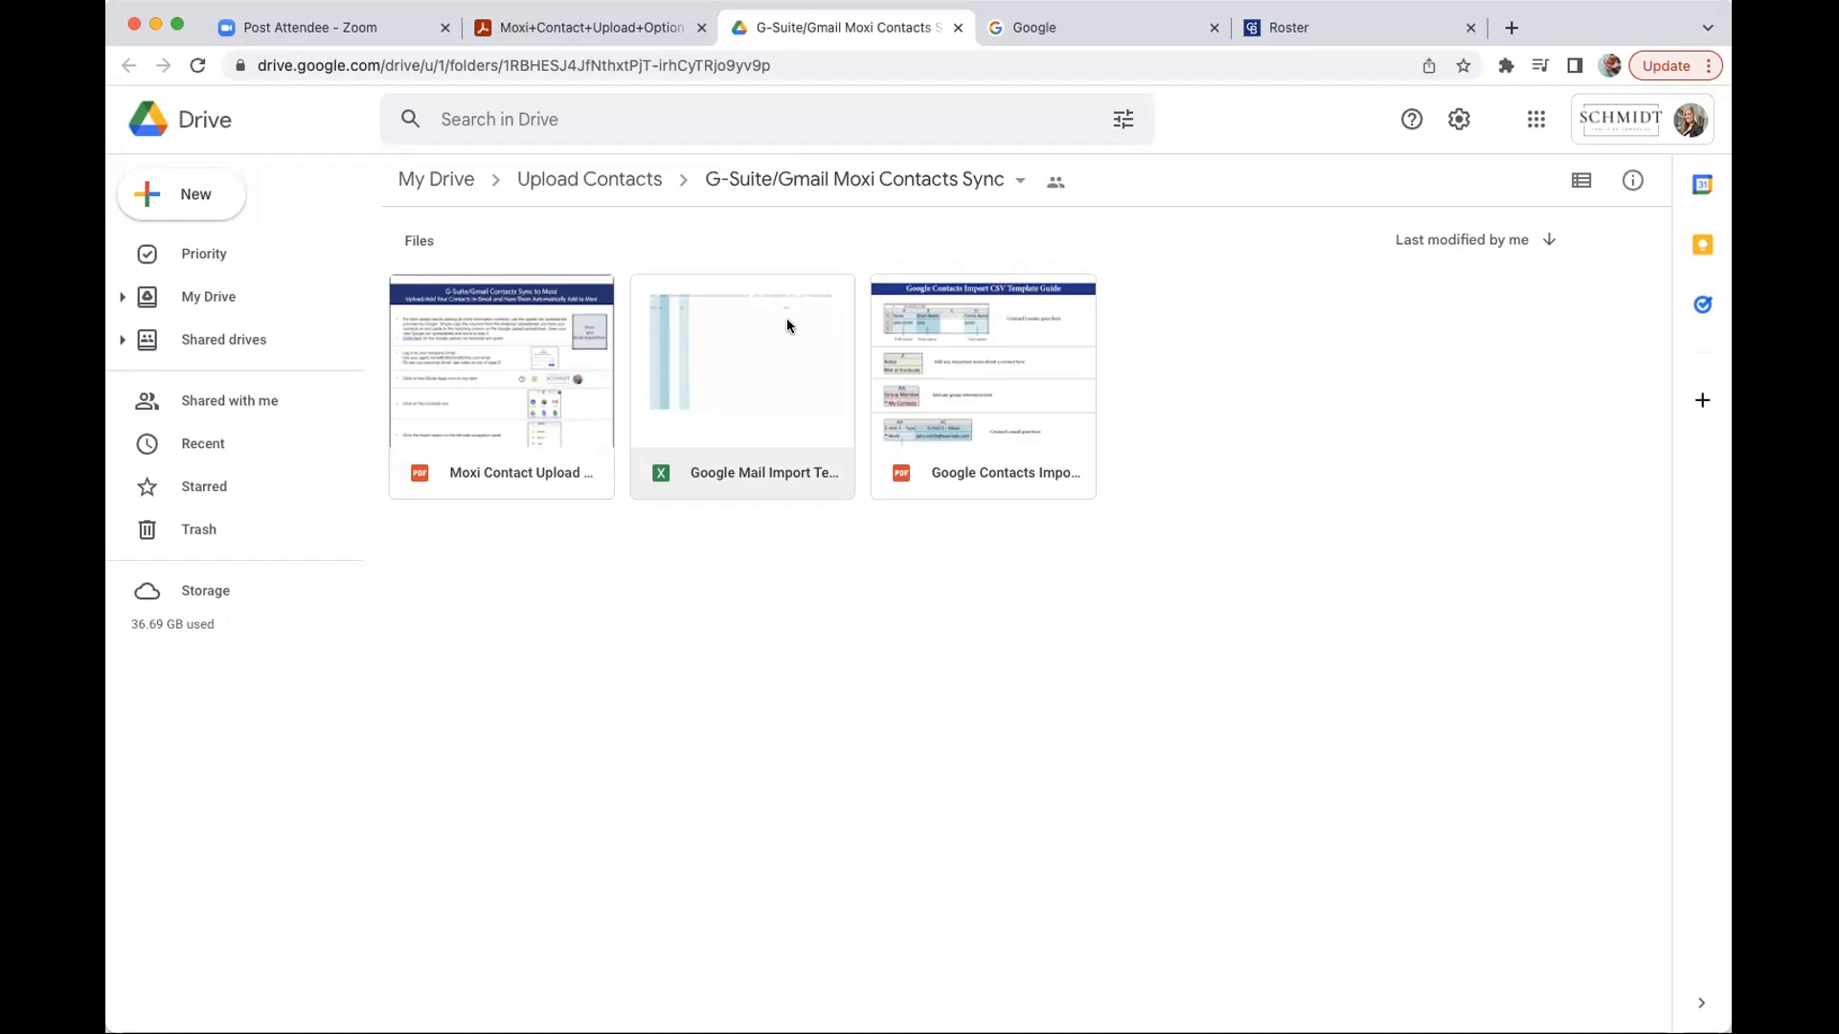
double_click(743, 346)
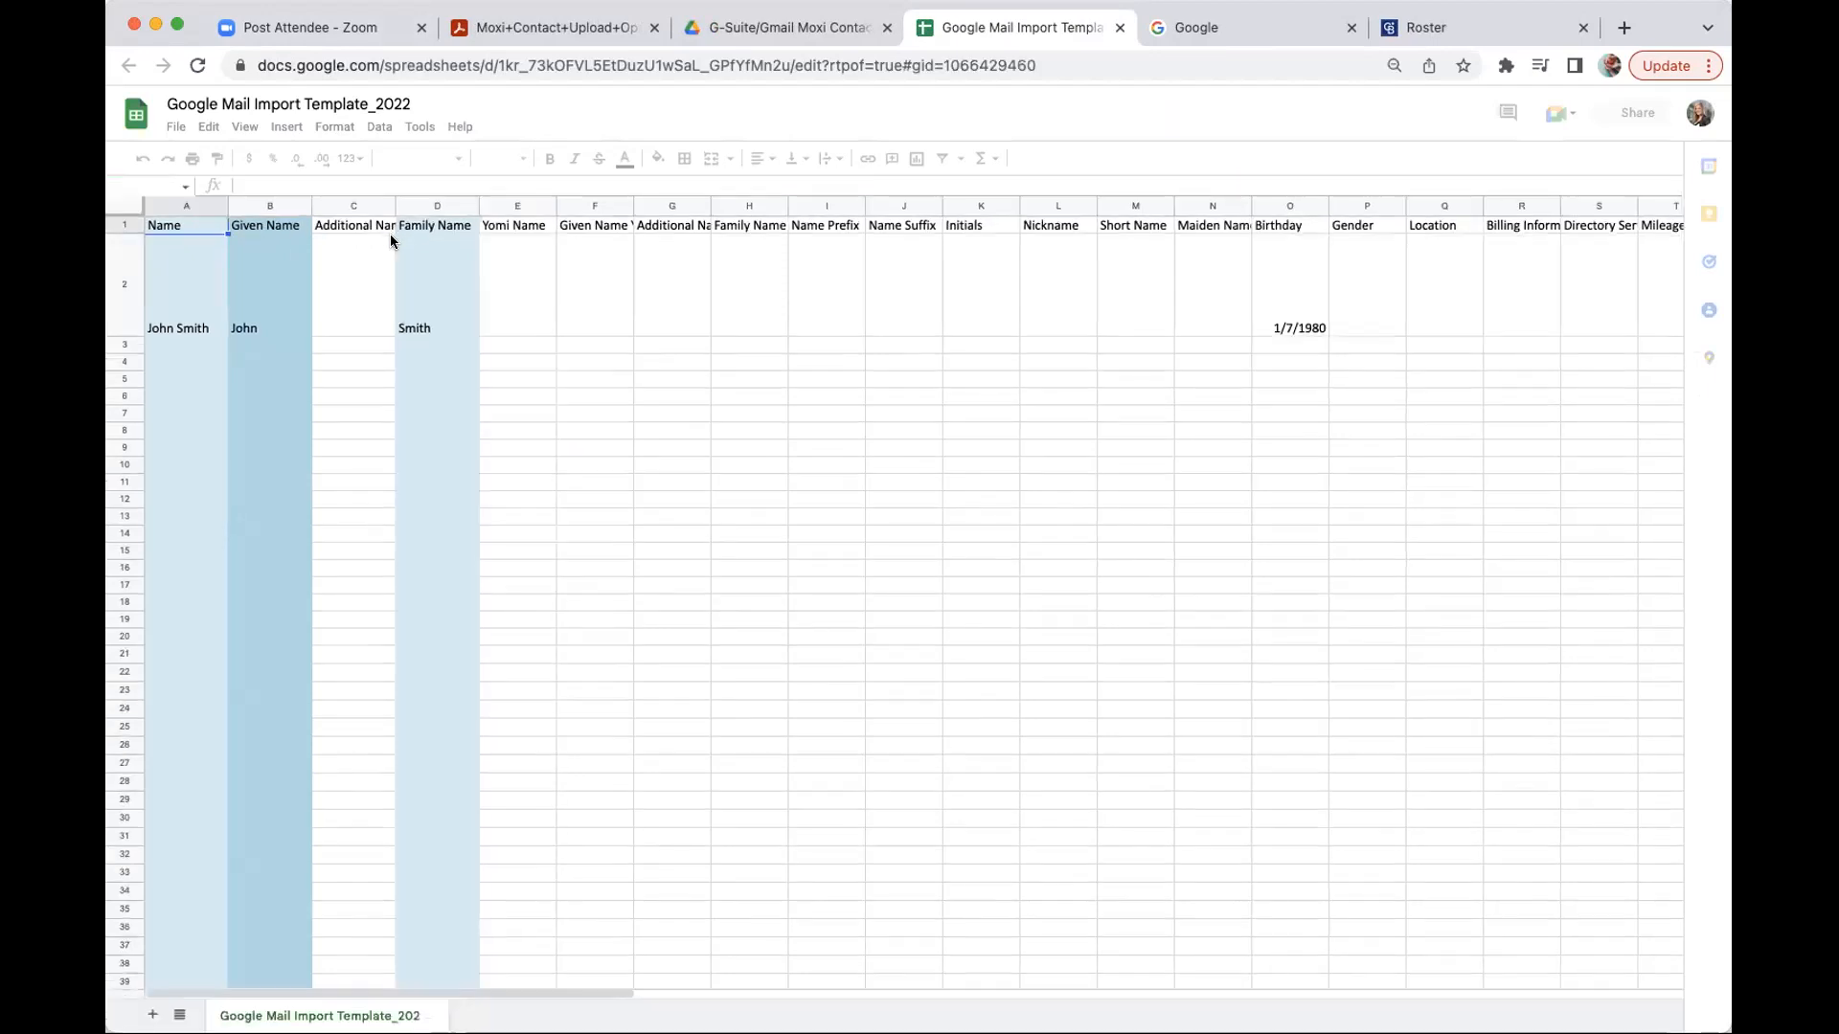
click(270, 231)
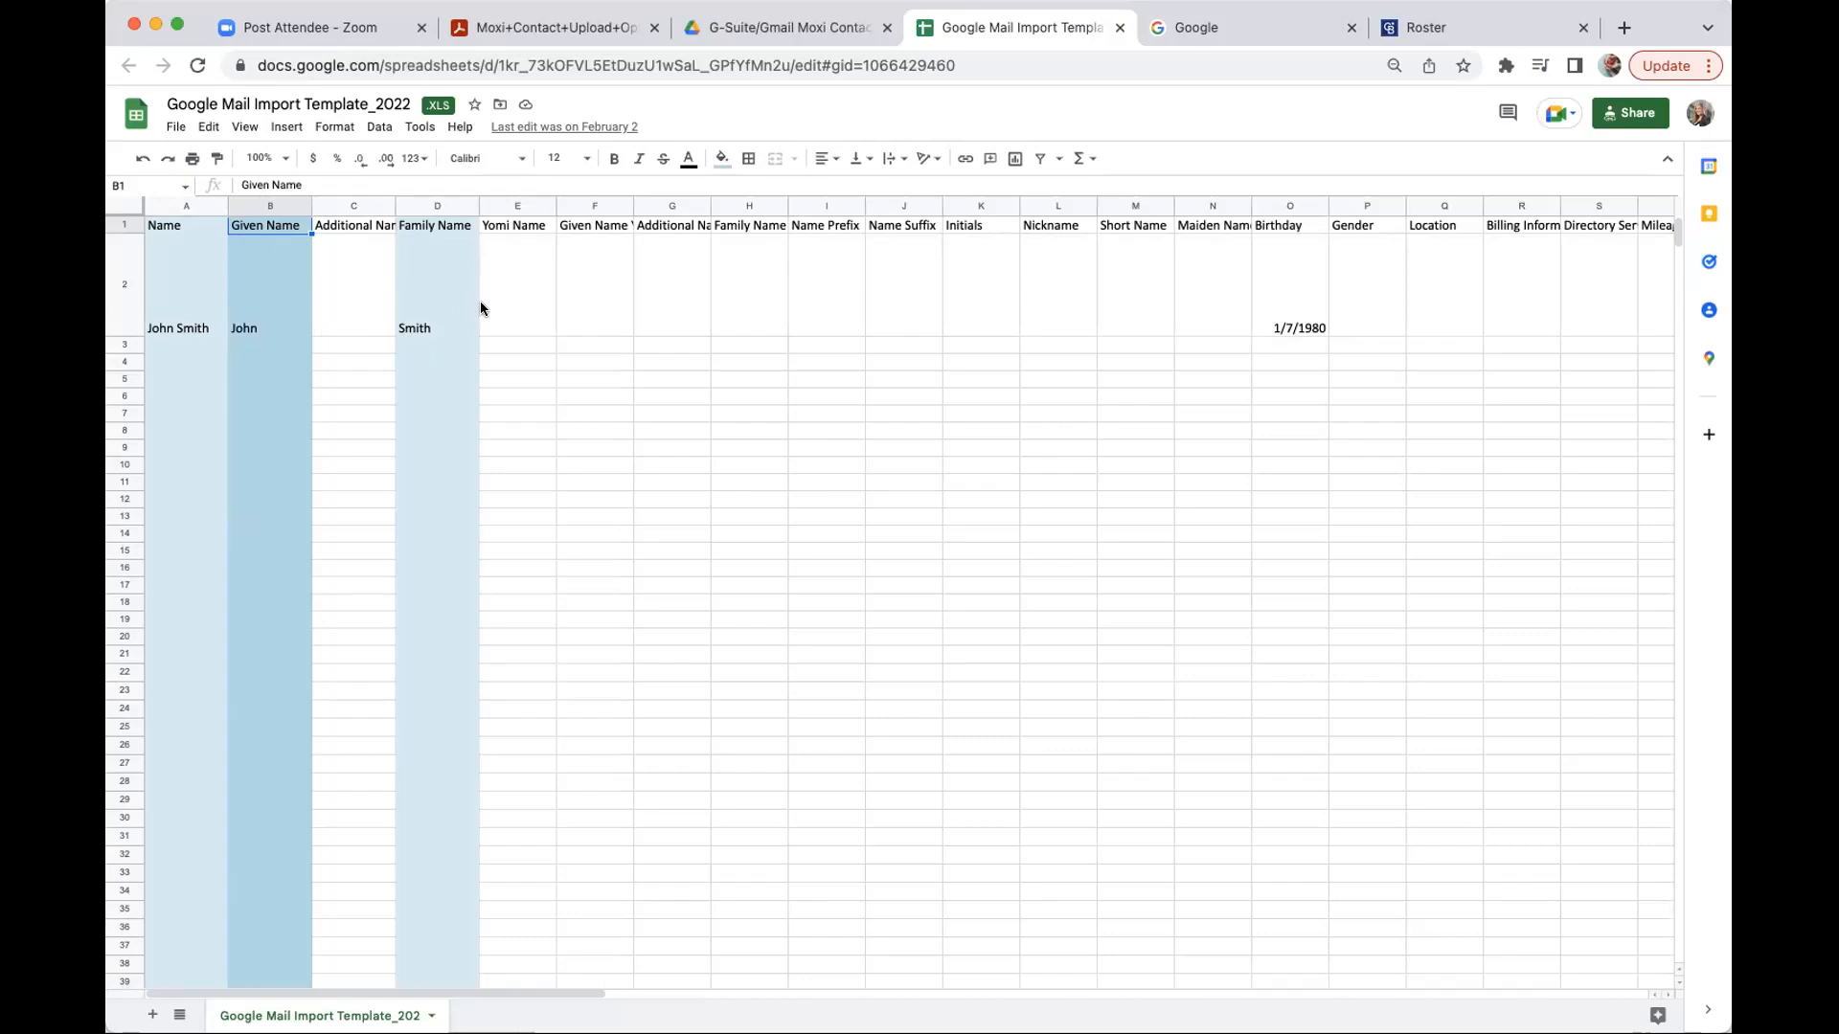
scroll(481, 307, right, 10)
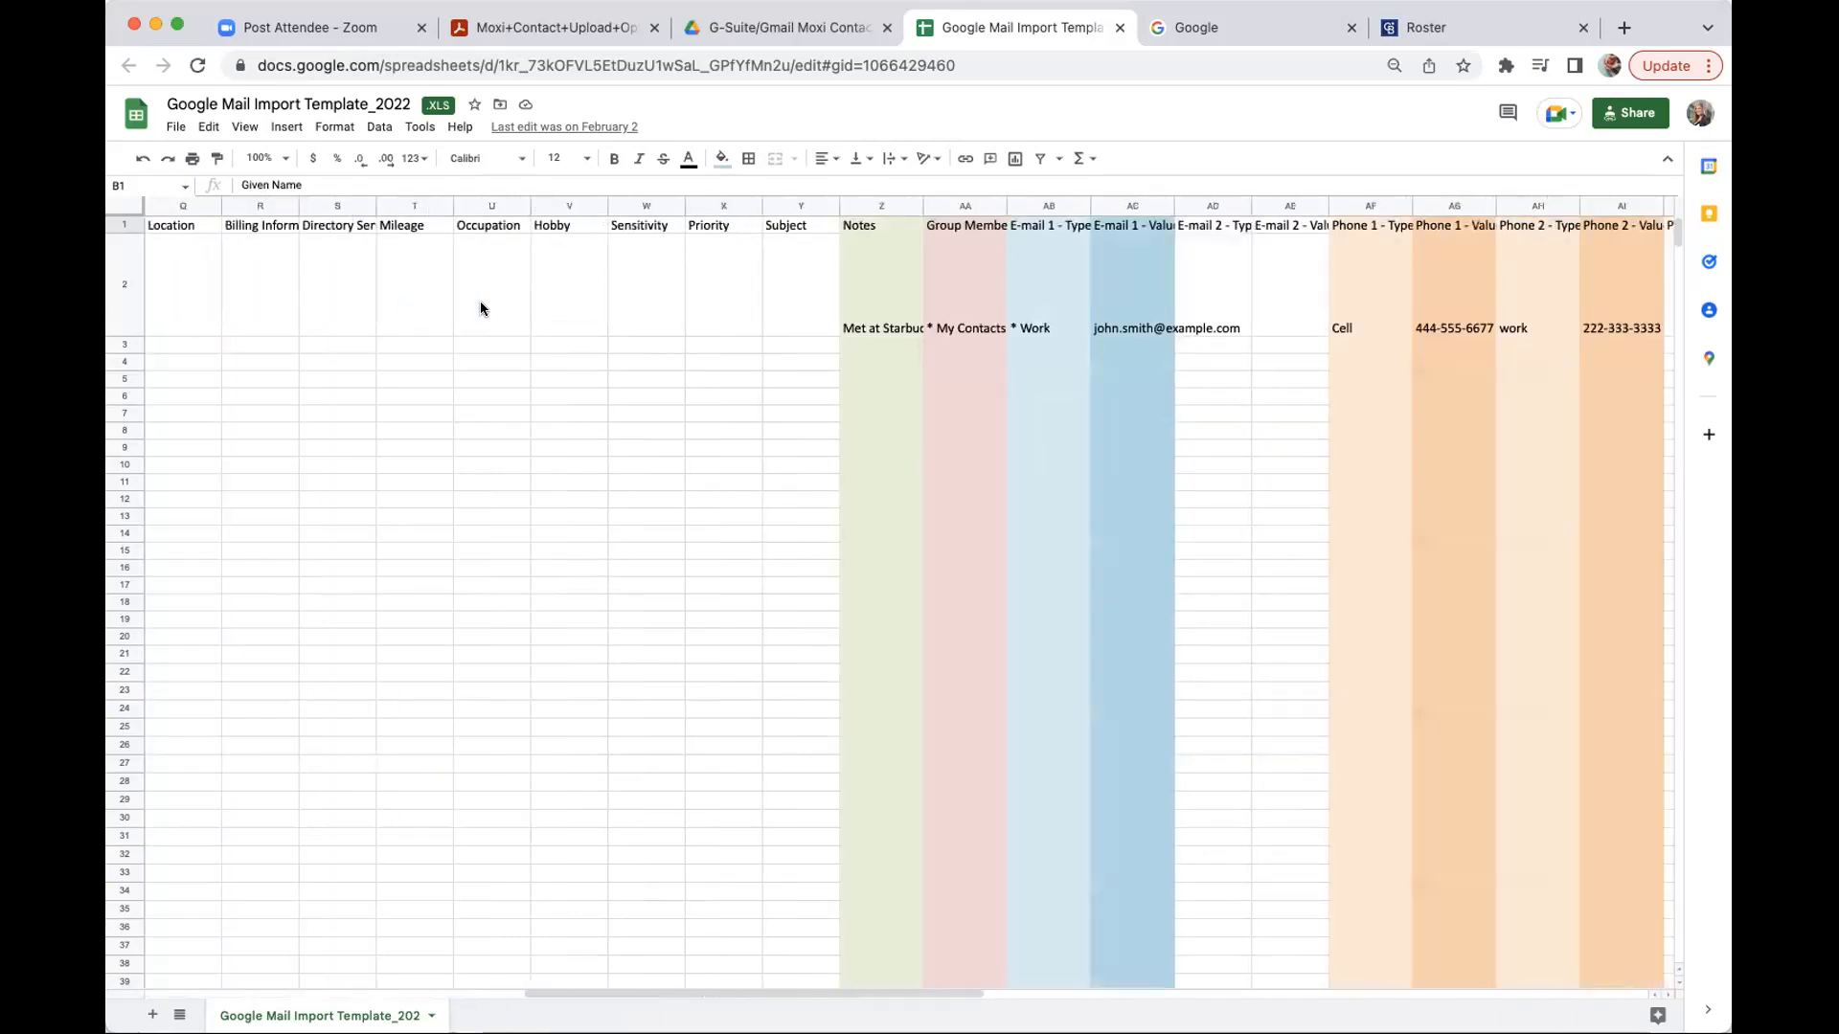
scroll(481, 307, left, 10)
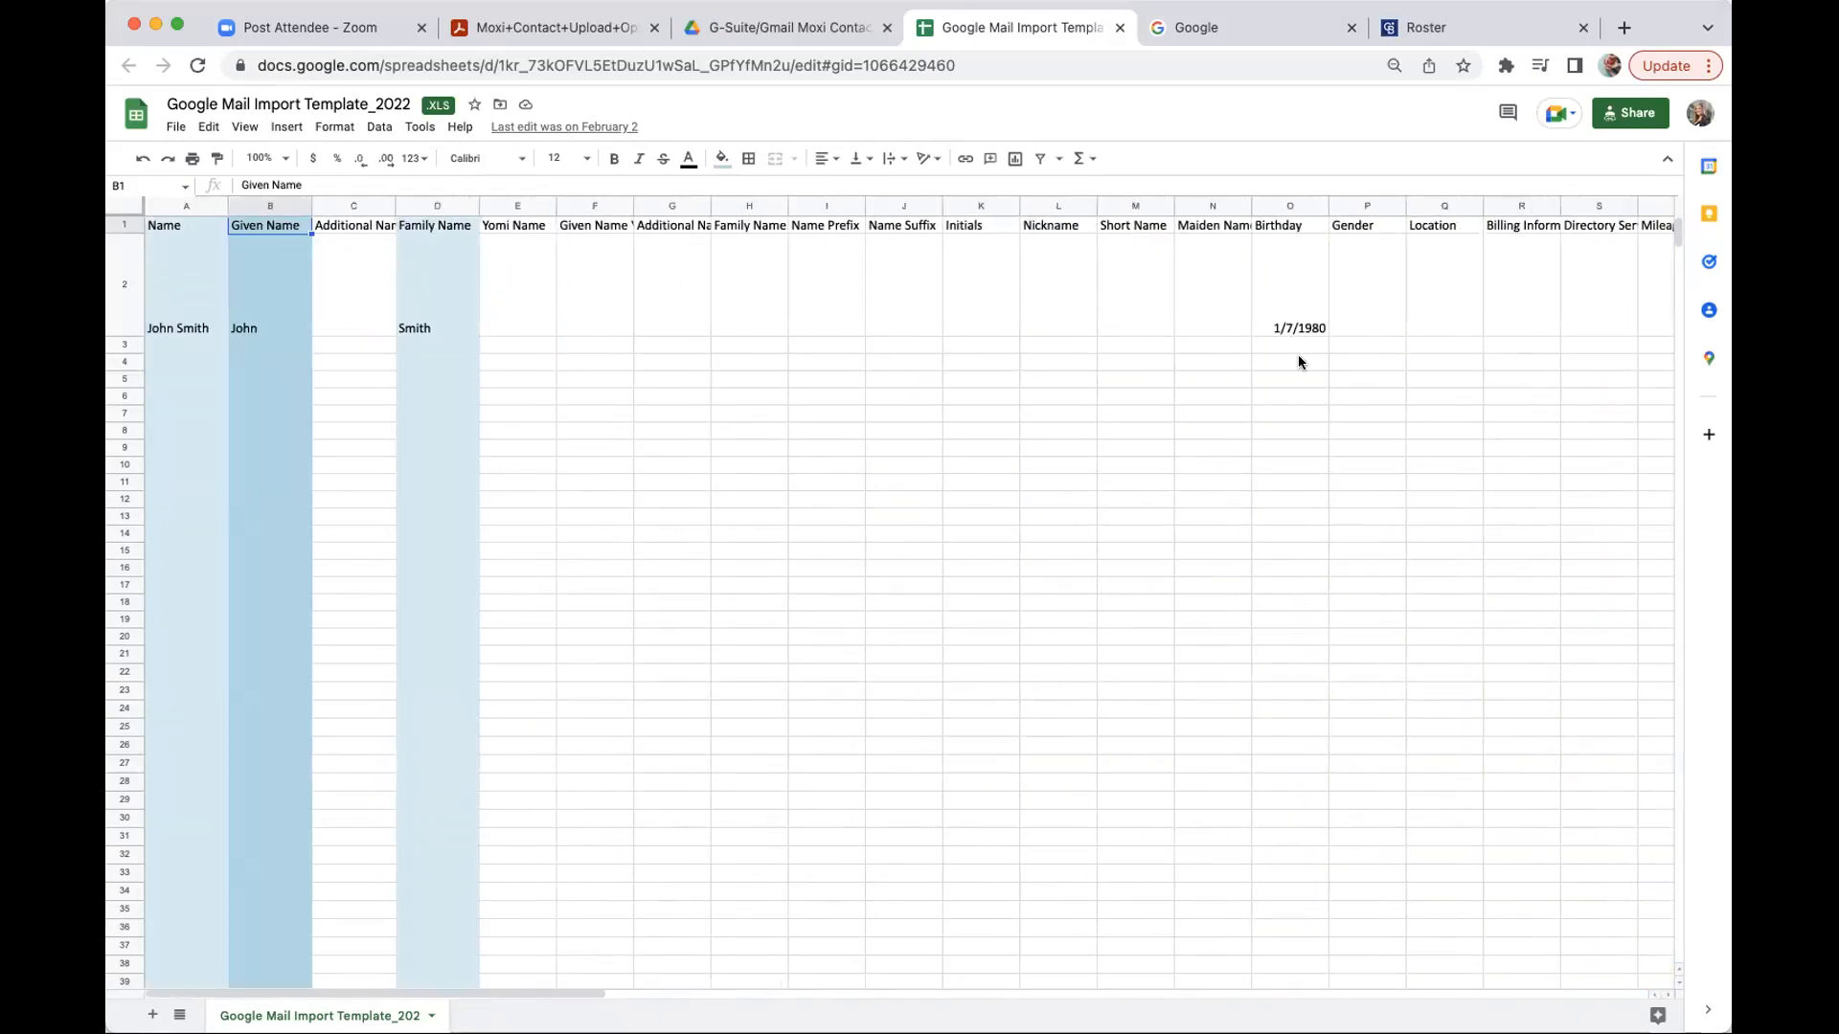
scroll(1297, 355, right, 5)
scroll(1299, 361, right, 5)
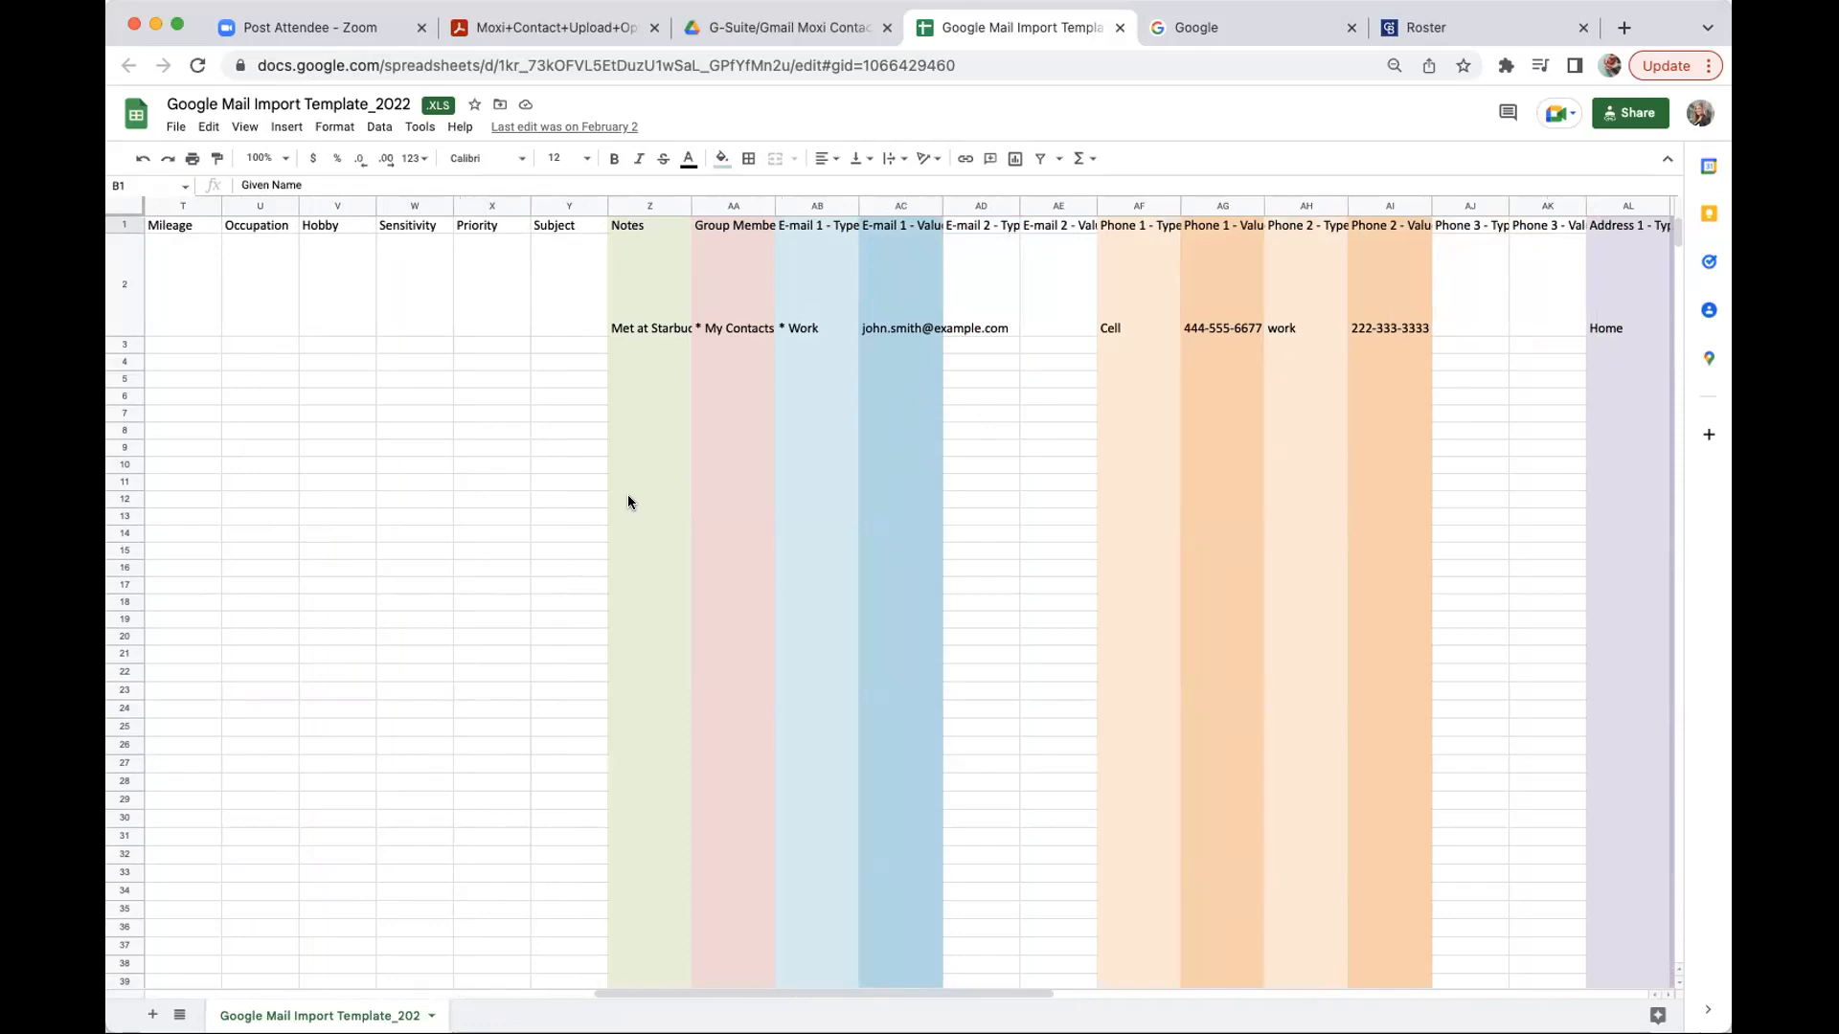
- Preview the Google Contacts Import CSV Template Guide PDF, then reopen Google Mail Import Template_2022
click(764, 44)
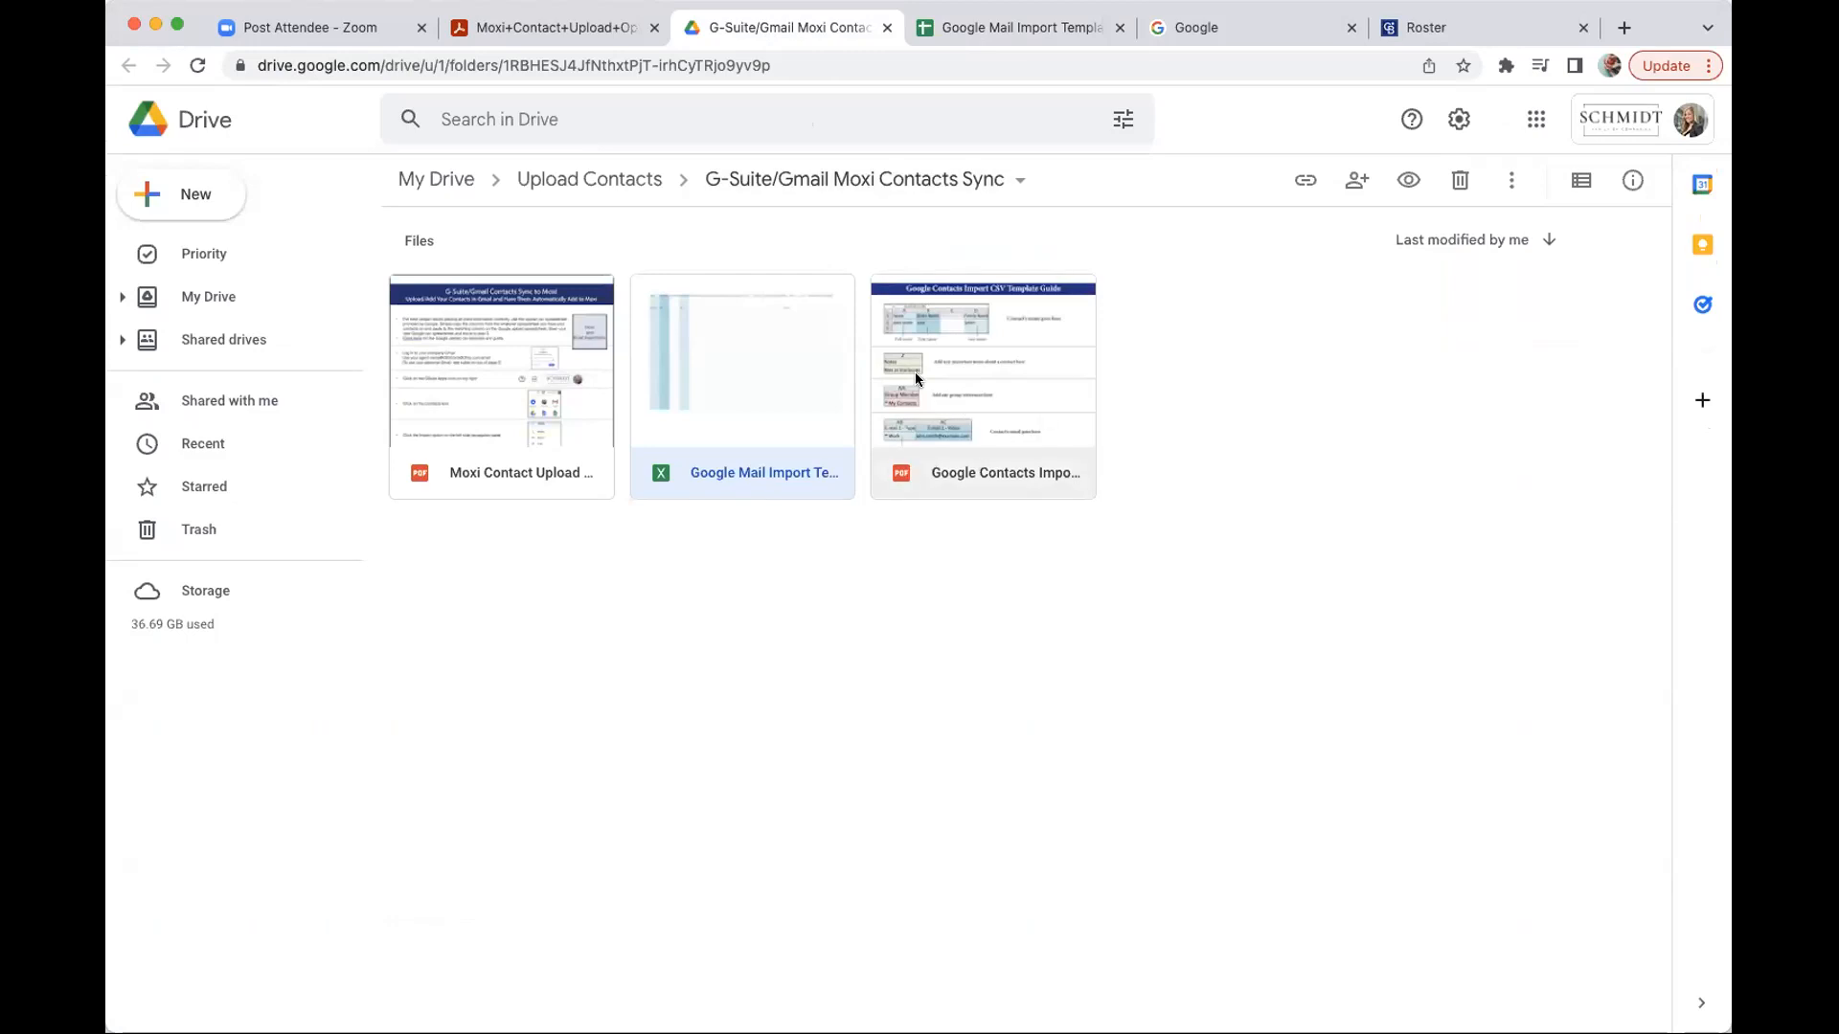
double_click(956, 342)
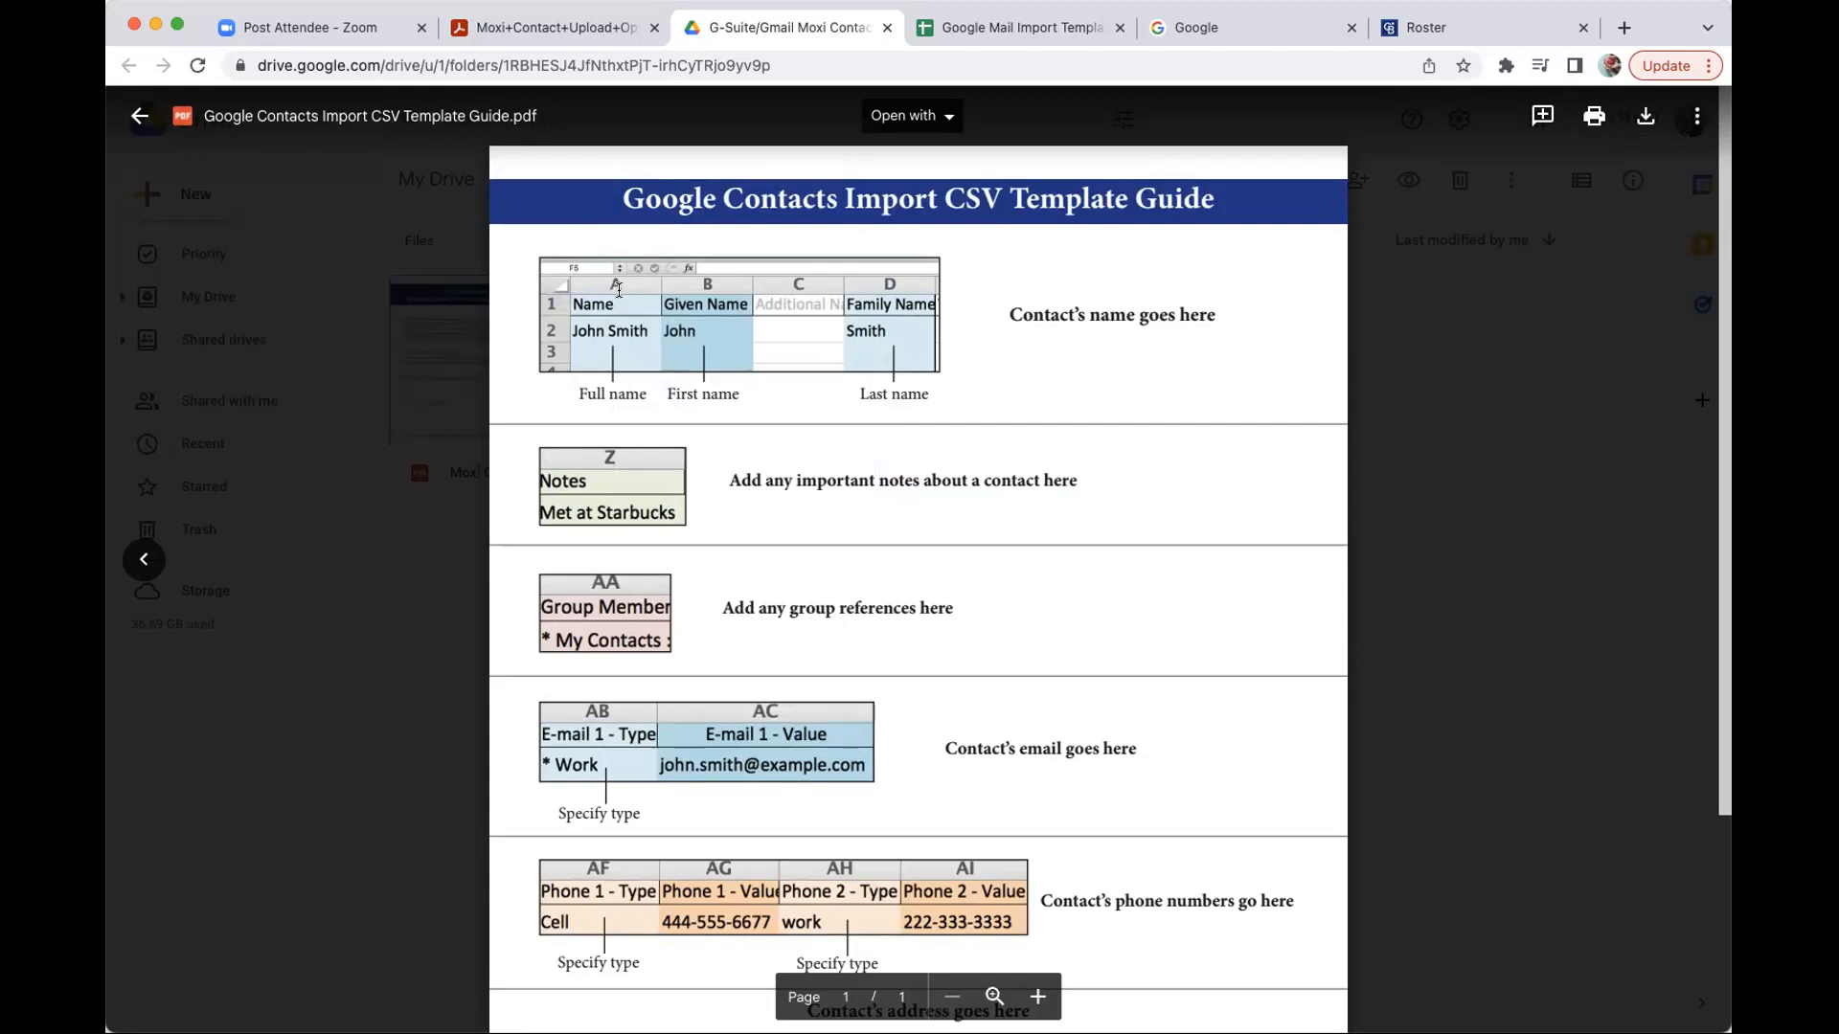
scroll(619, 289, down, 1)
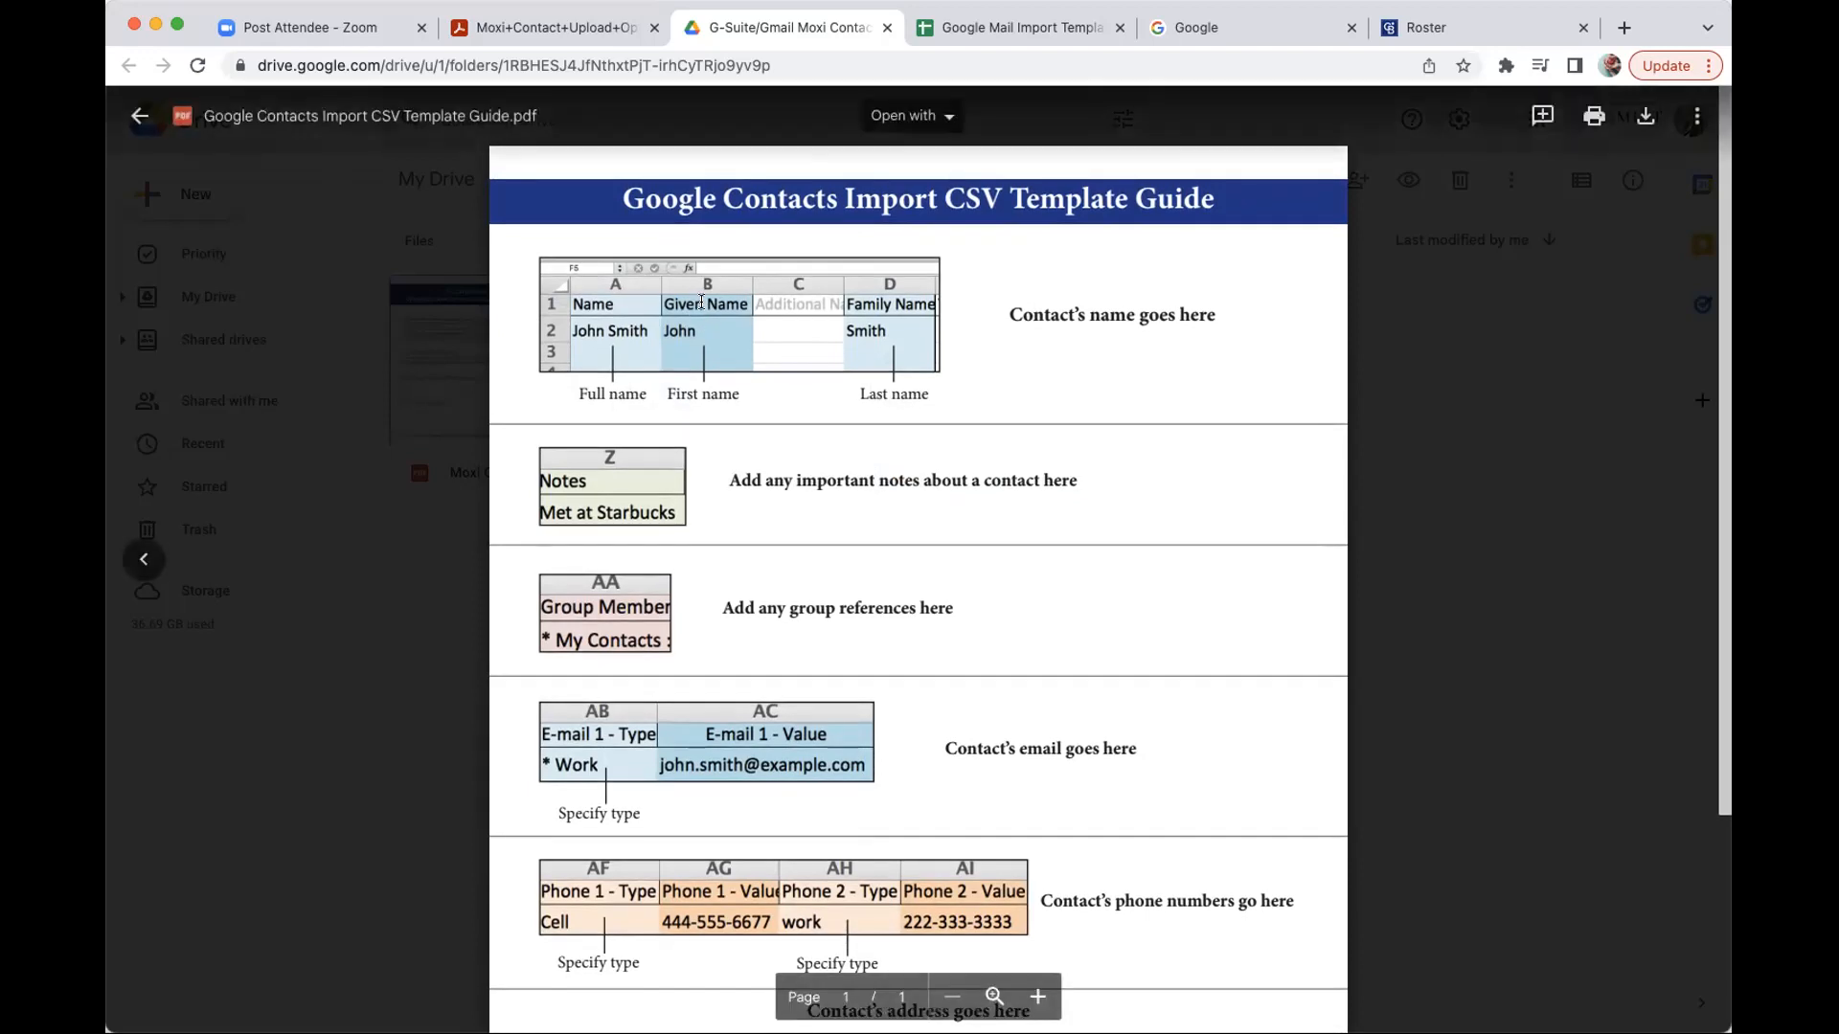
scroll(702, 369, down, 1)
drag(1008, 311, 1226, 324)
scroll(1150, 335, down, 1)
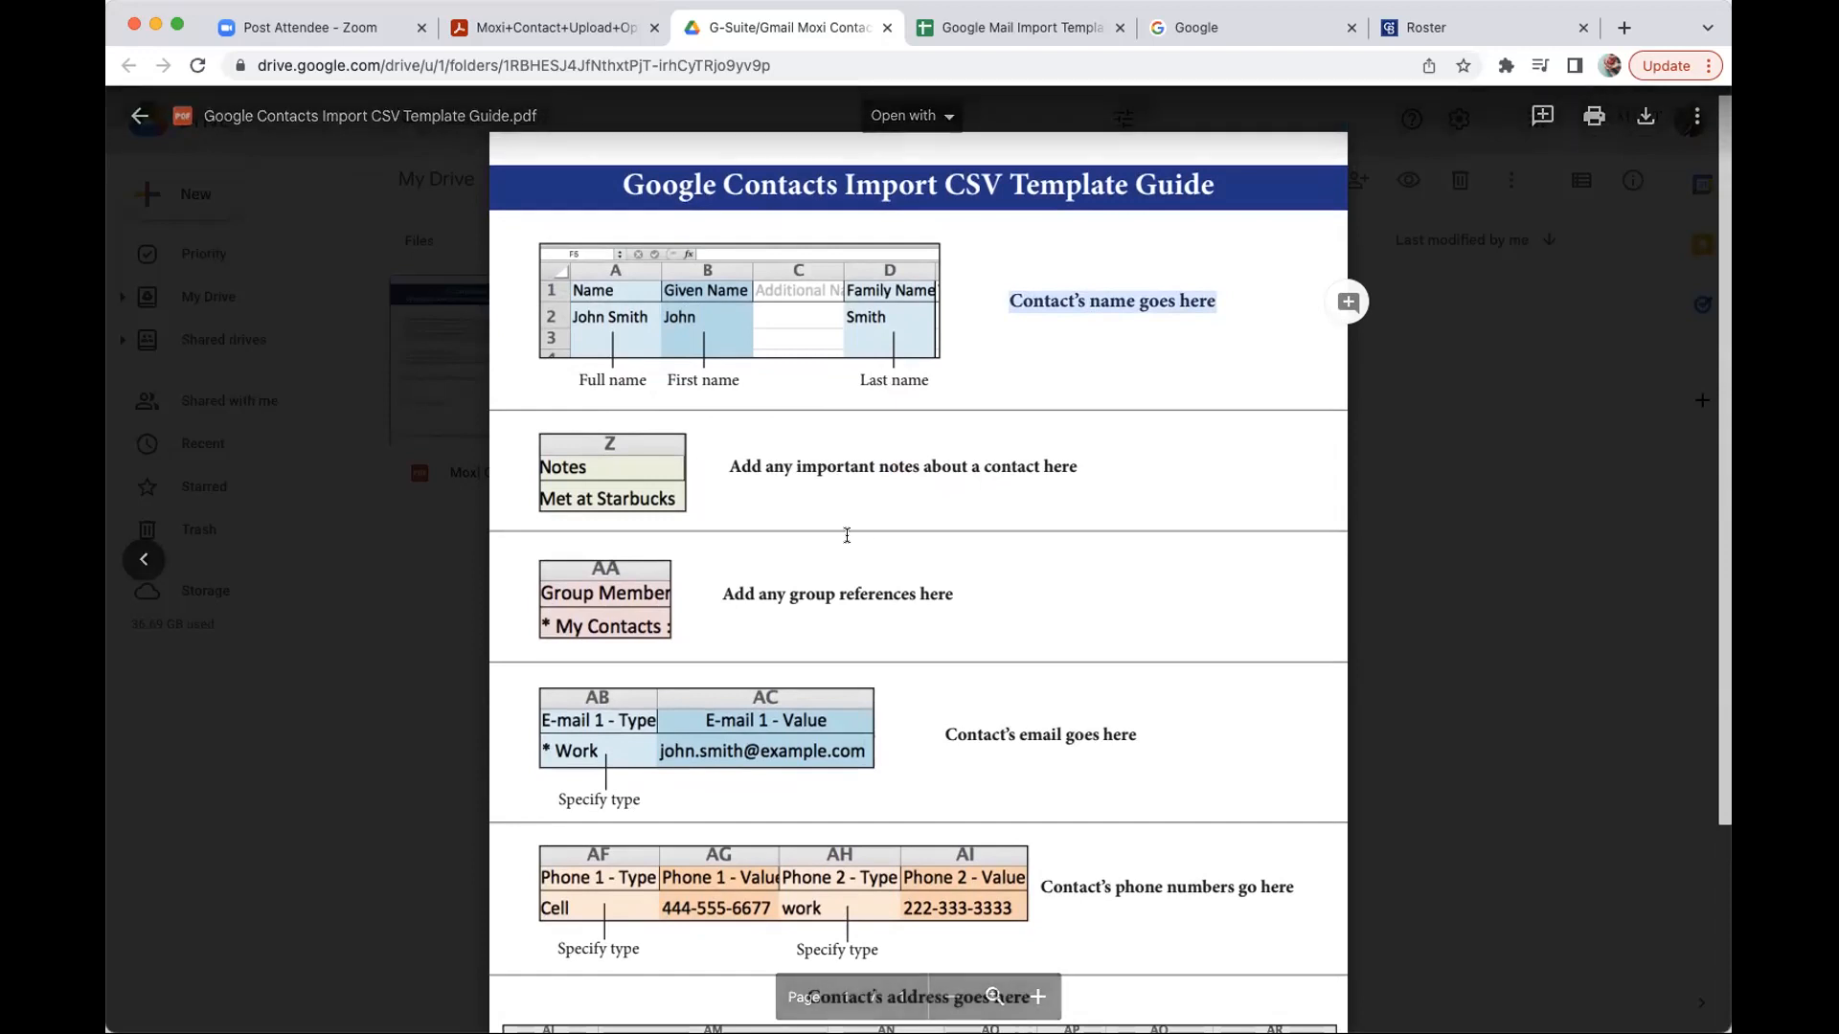
click(461, 183)
double_click(715, 339)
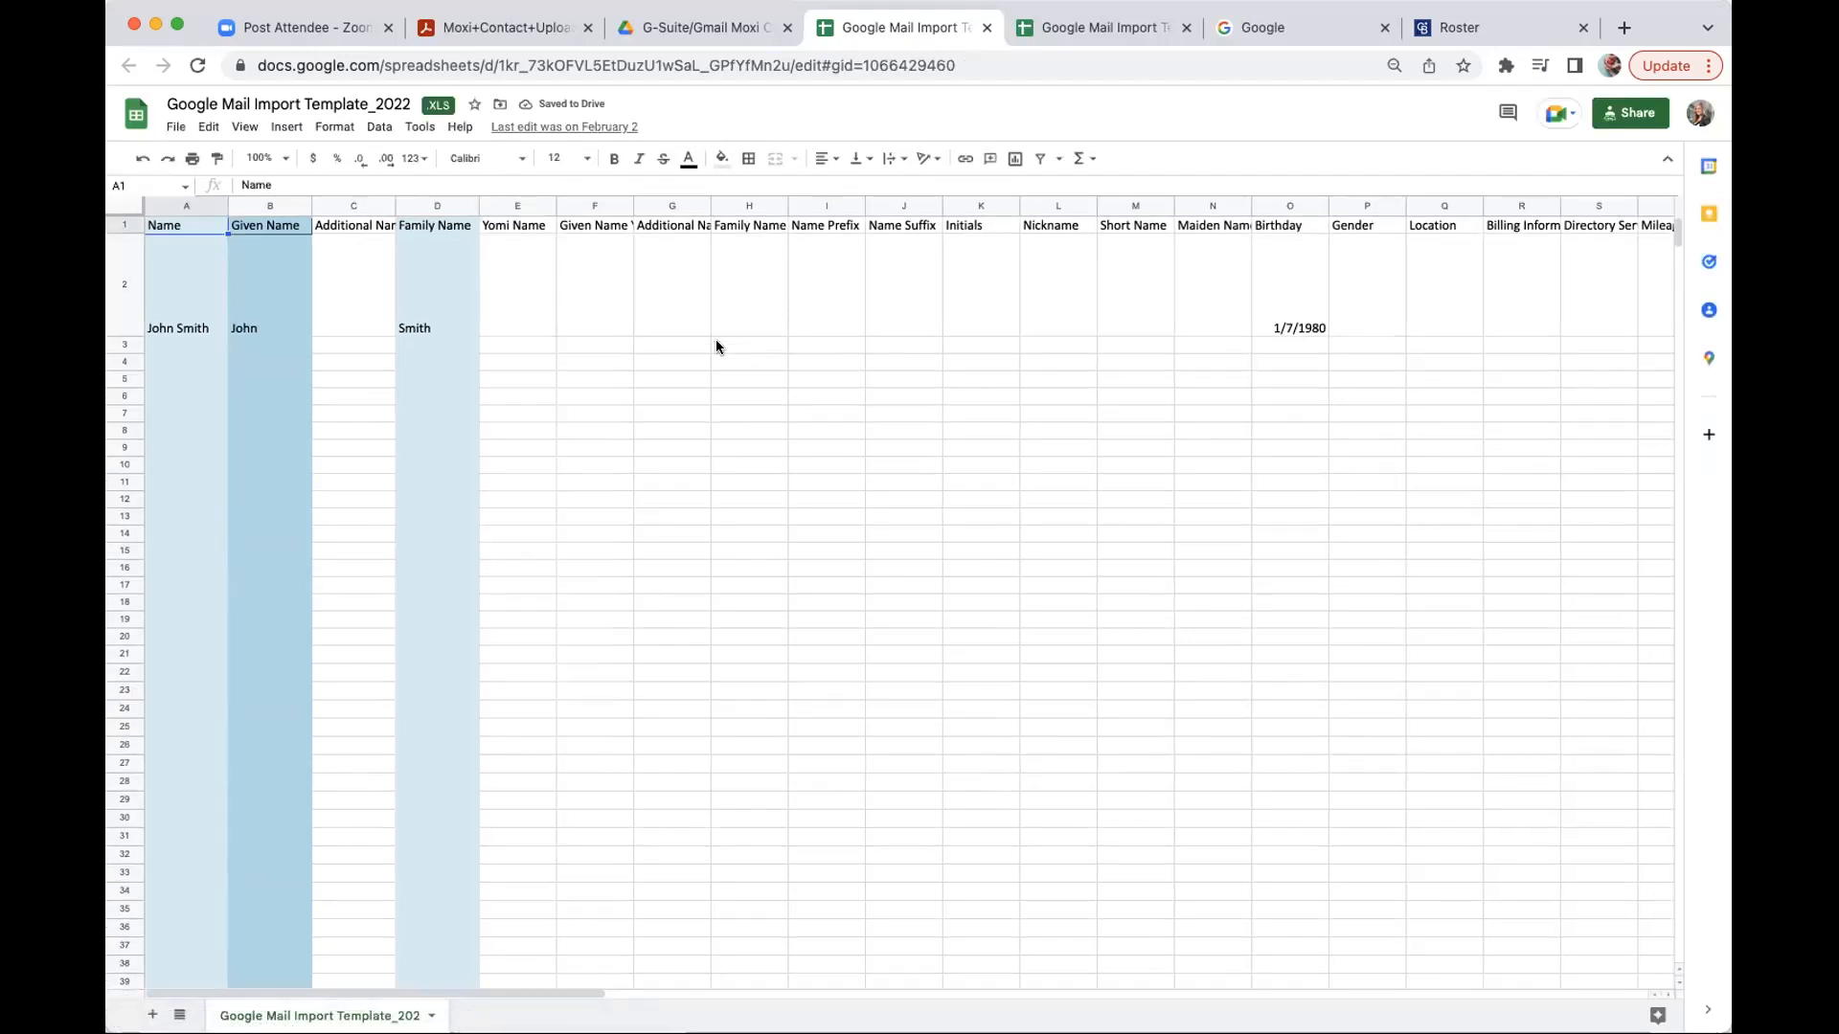
- Check the Group Membership value in cell AA2, then close the duplicate template tab
scroll(717, 341, right, 15)
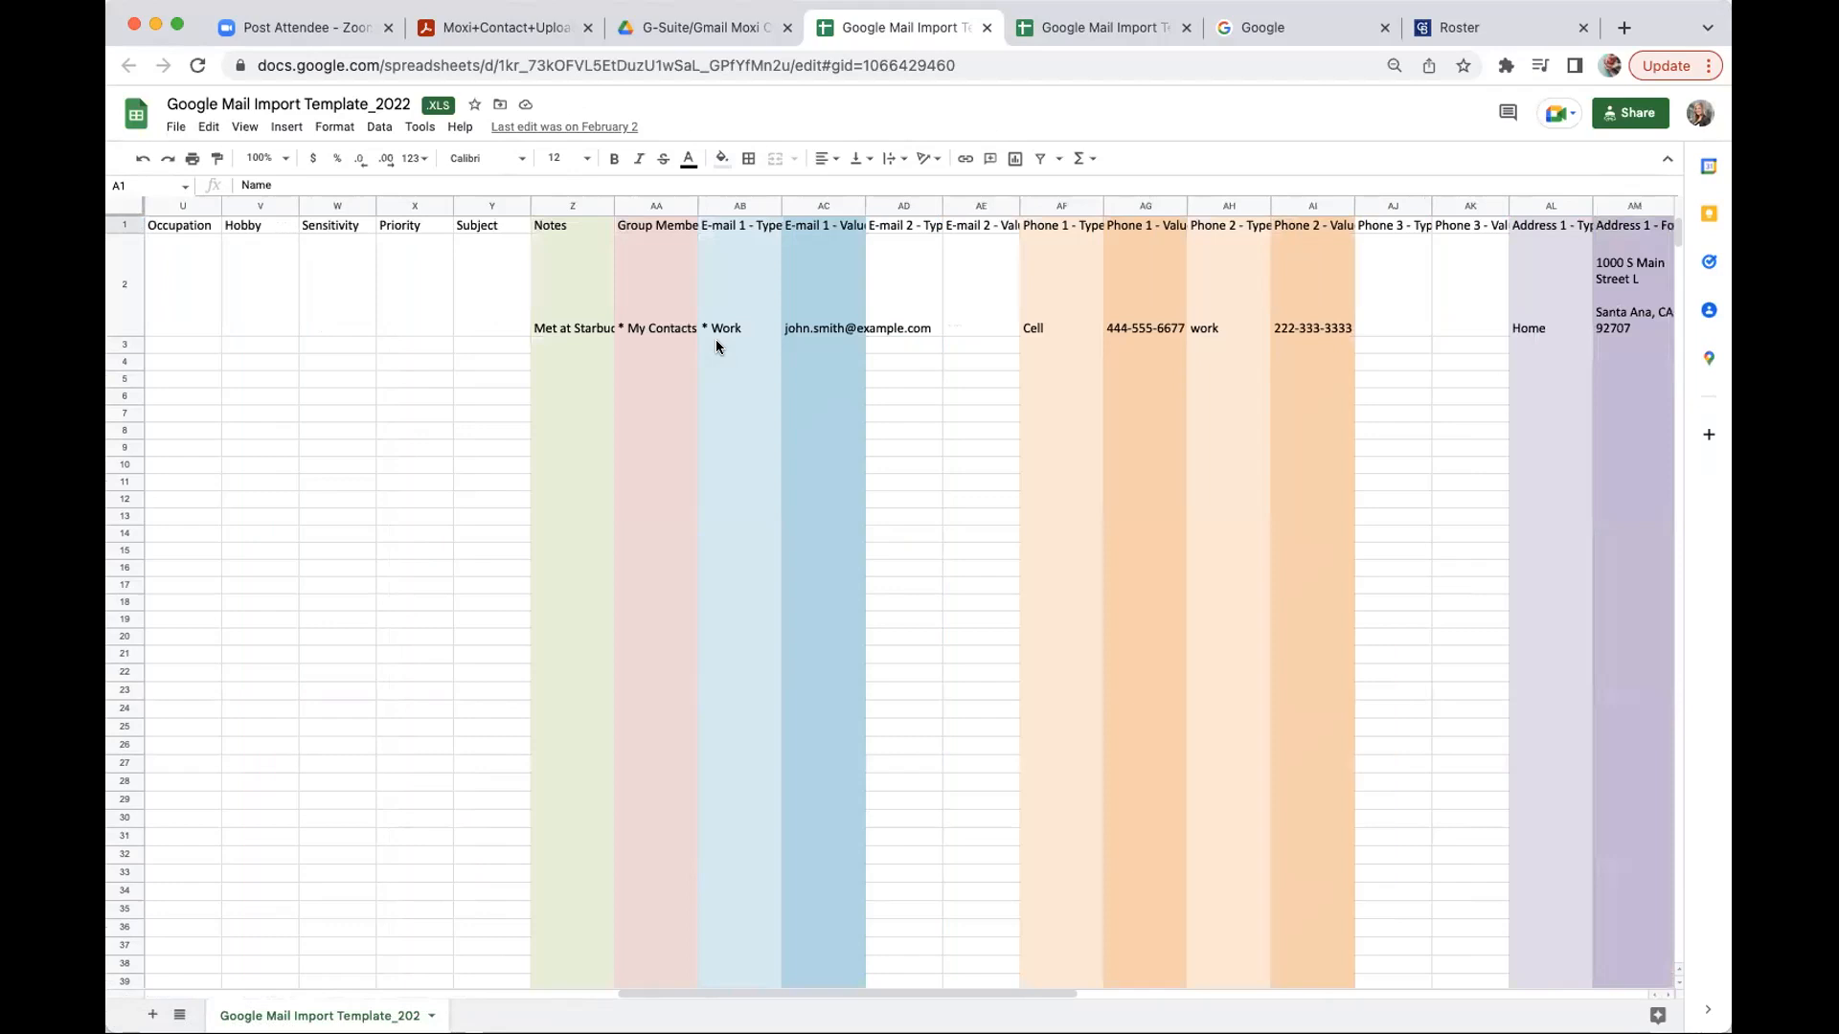
scroll(715, 347, right, 1)
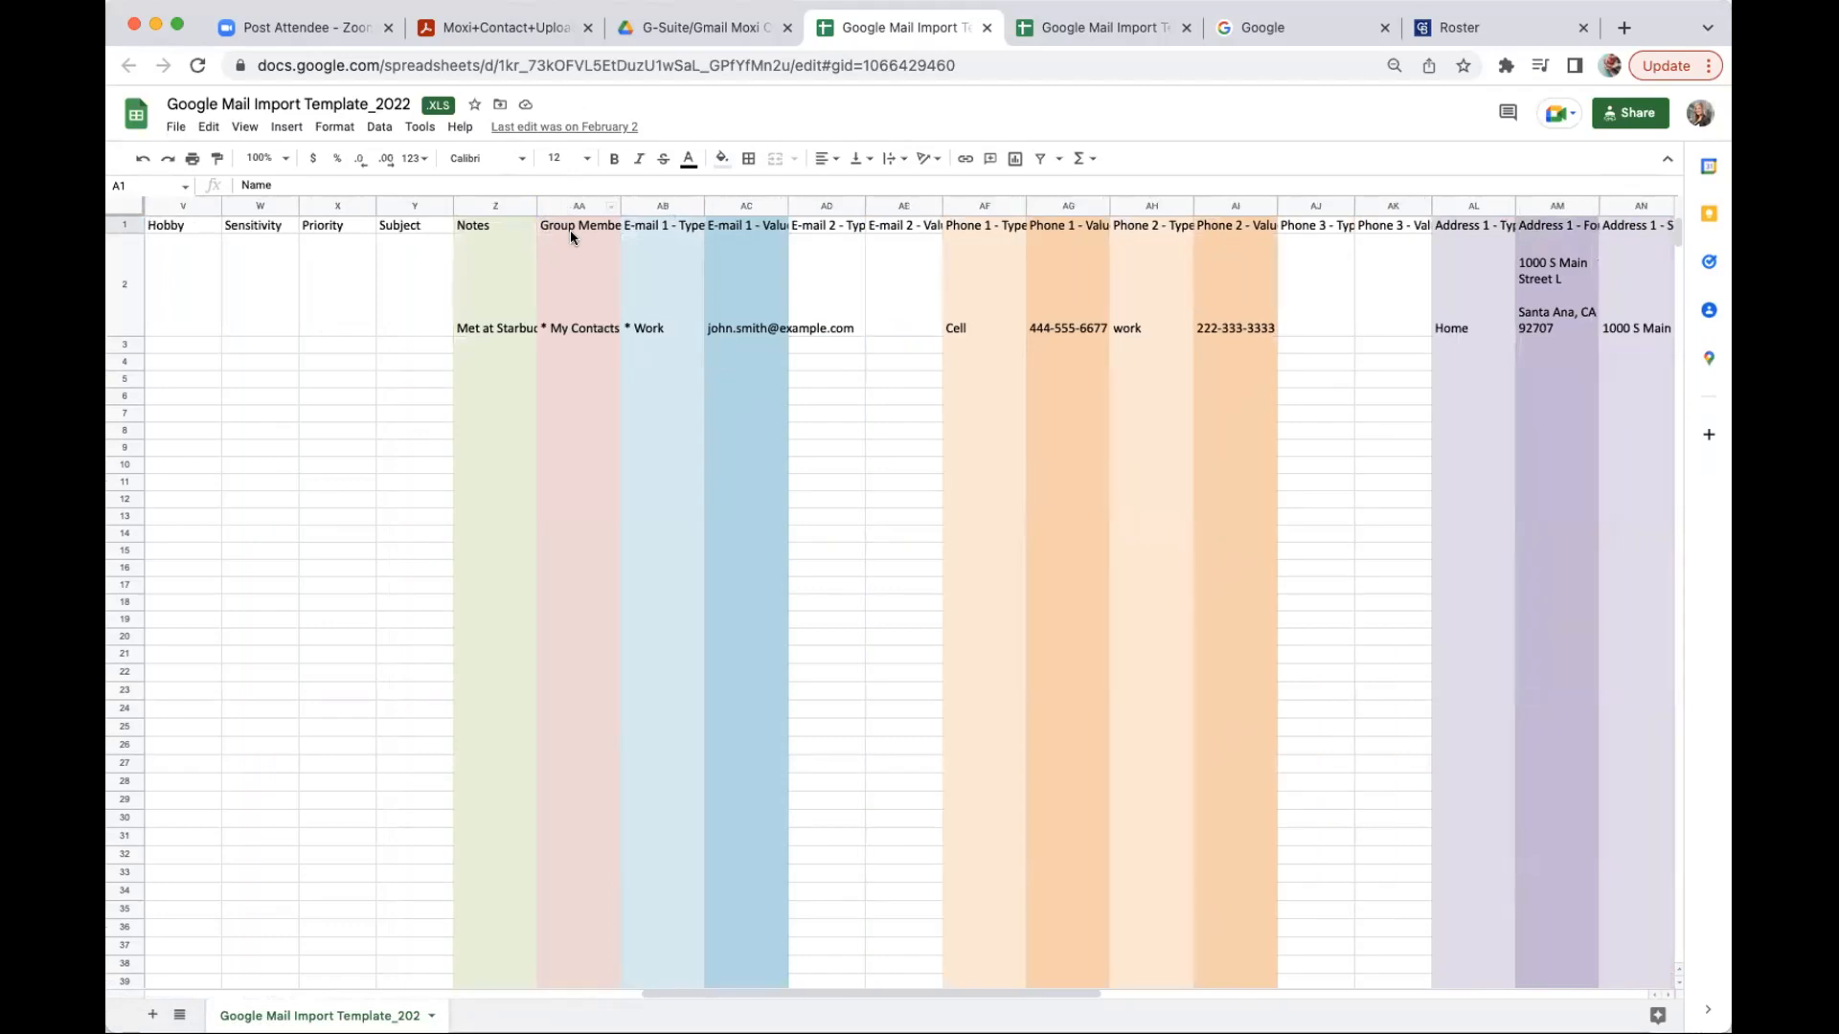
click(588, 330)
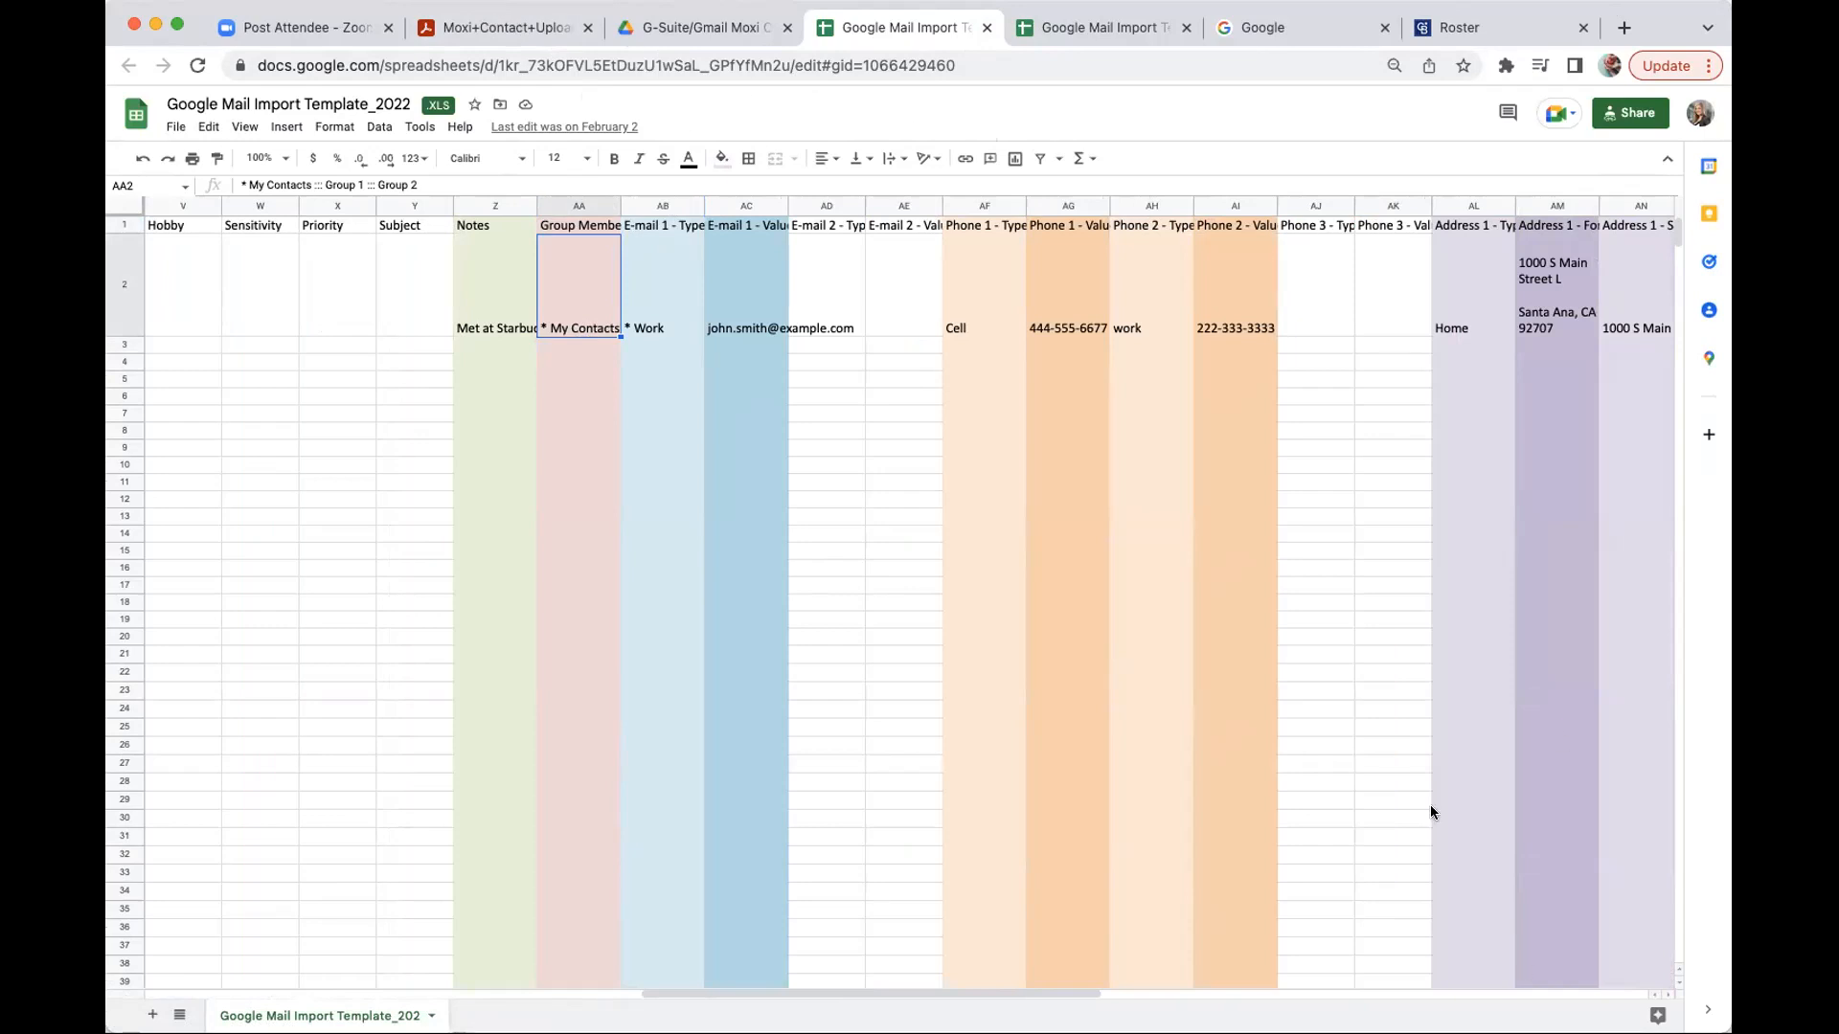
click(987, 28)
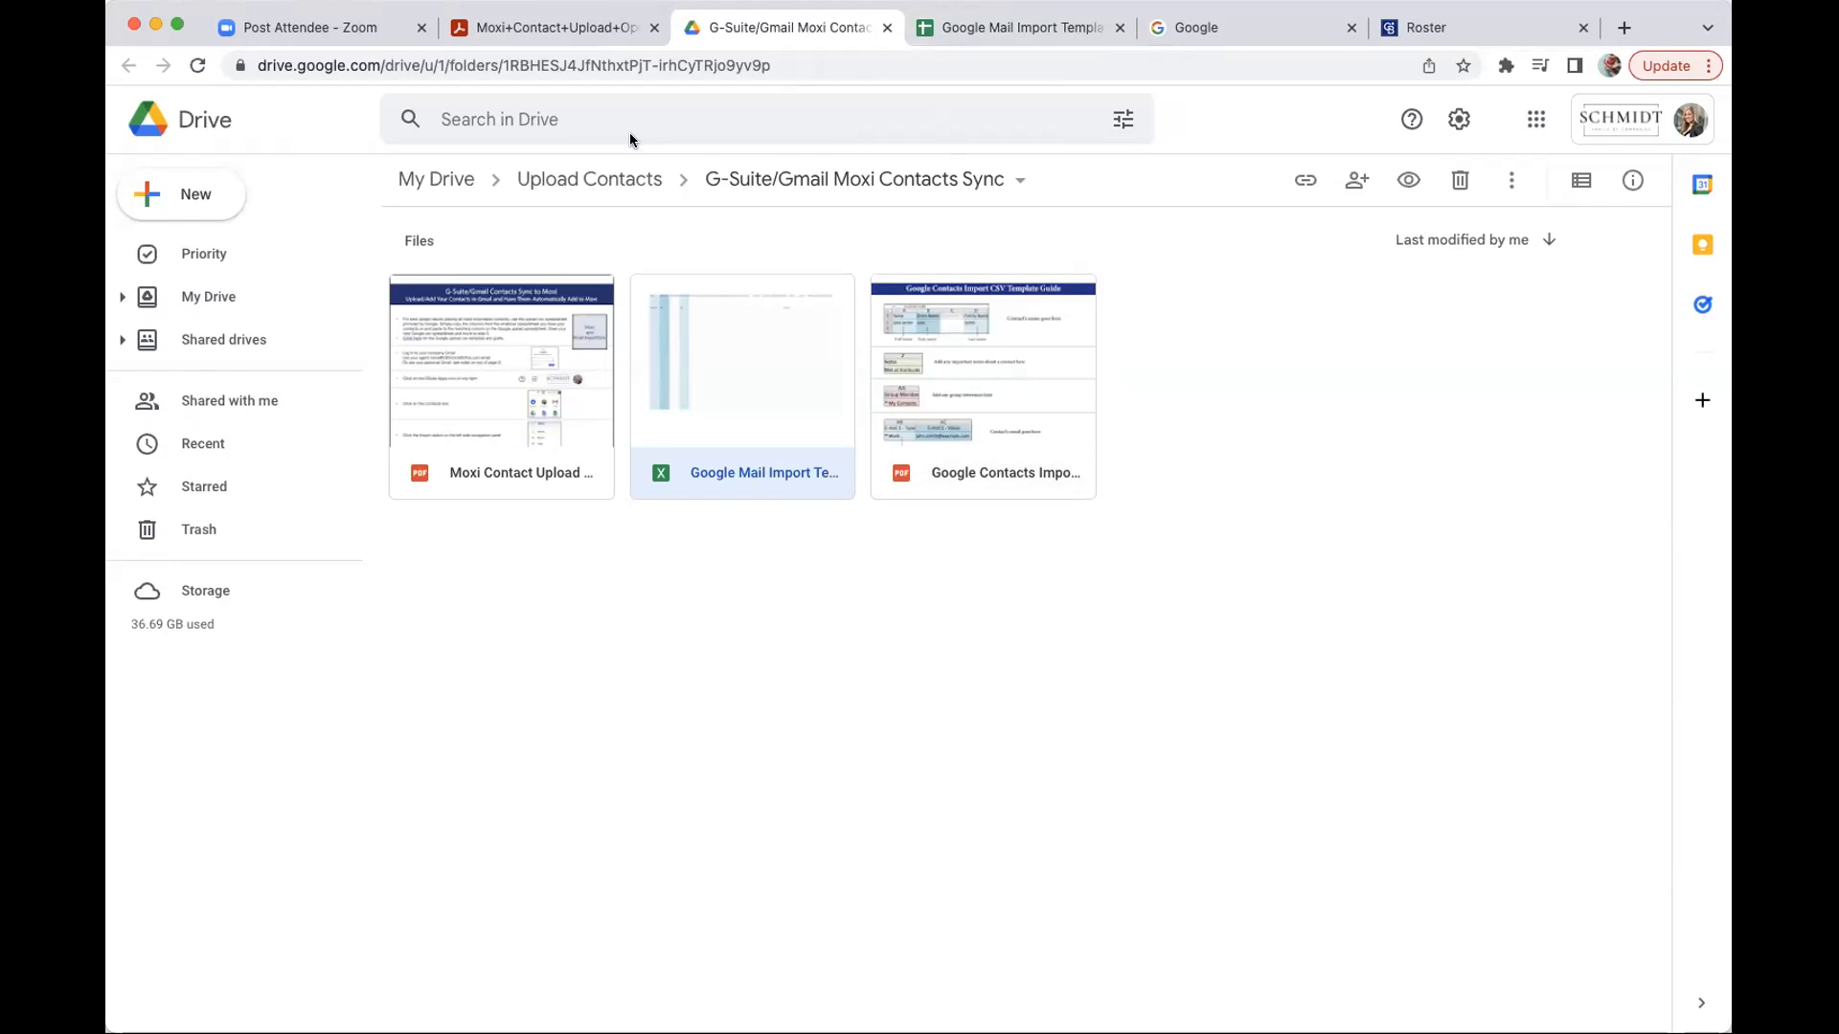
click(887, 29)
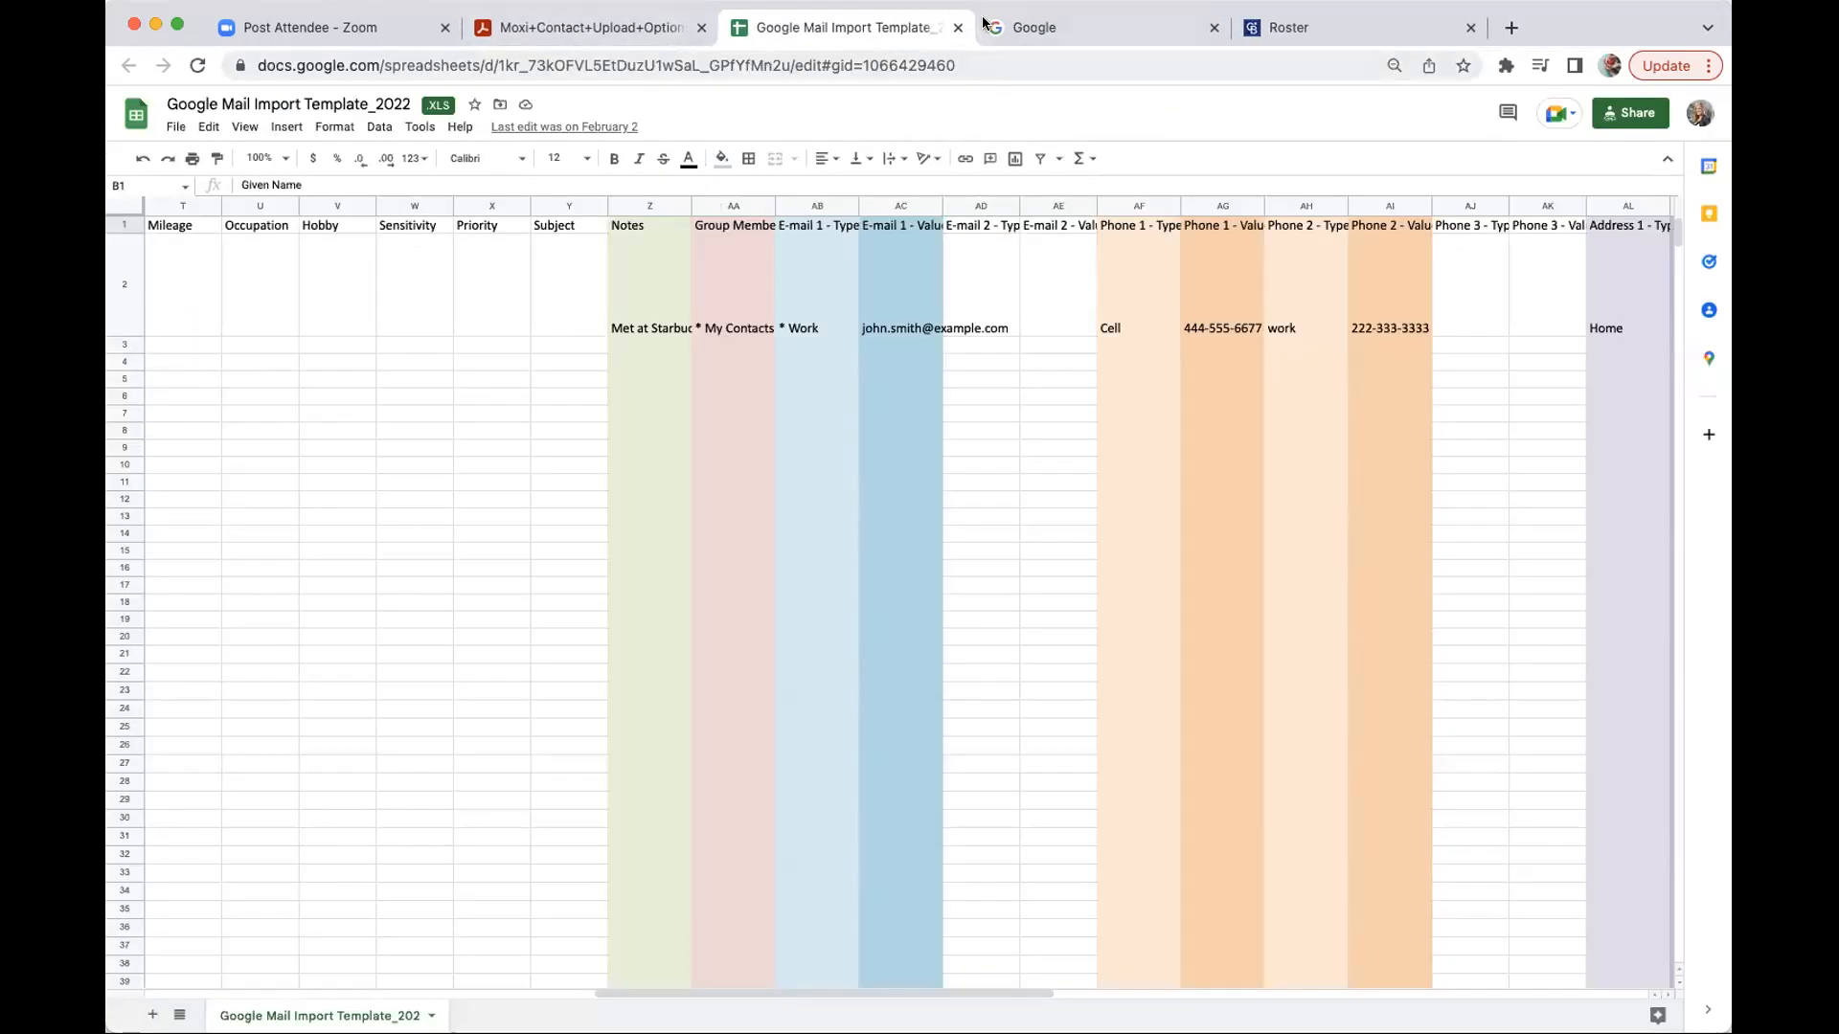
click(953, 29)
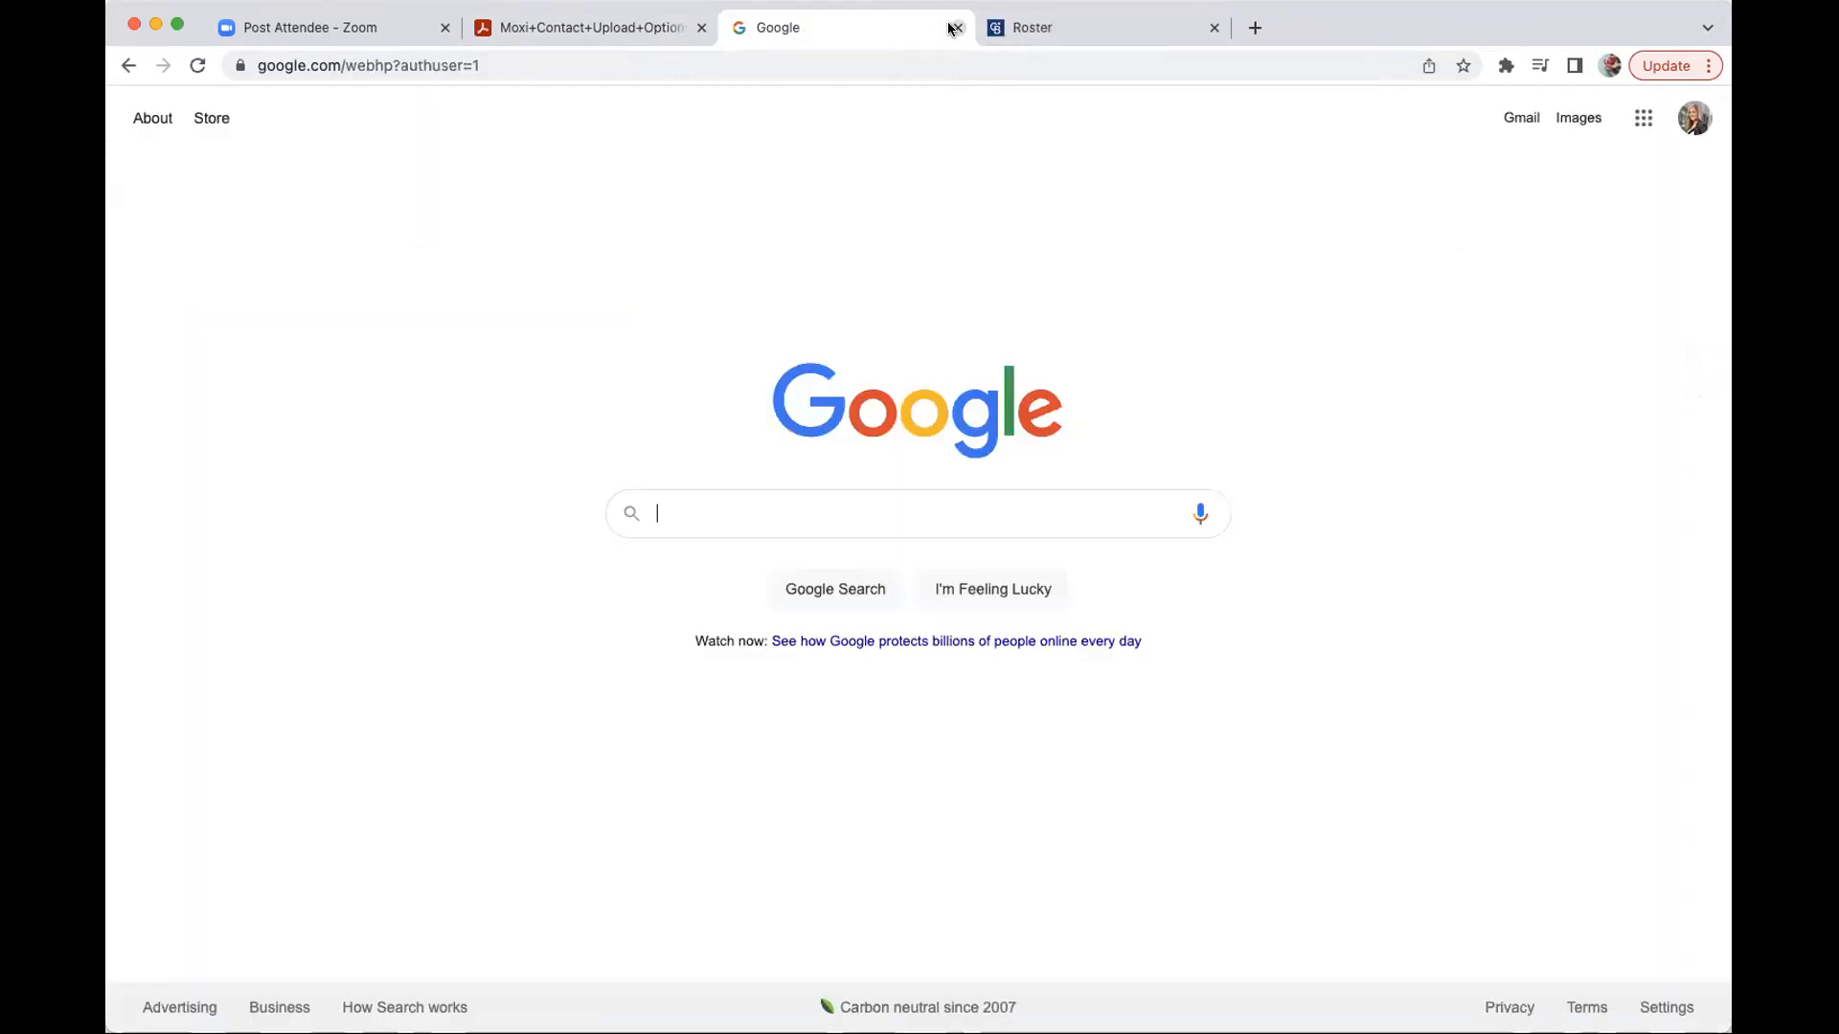
click(584, 29)
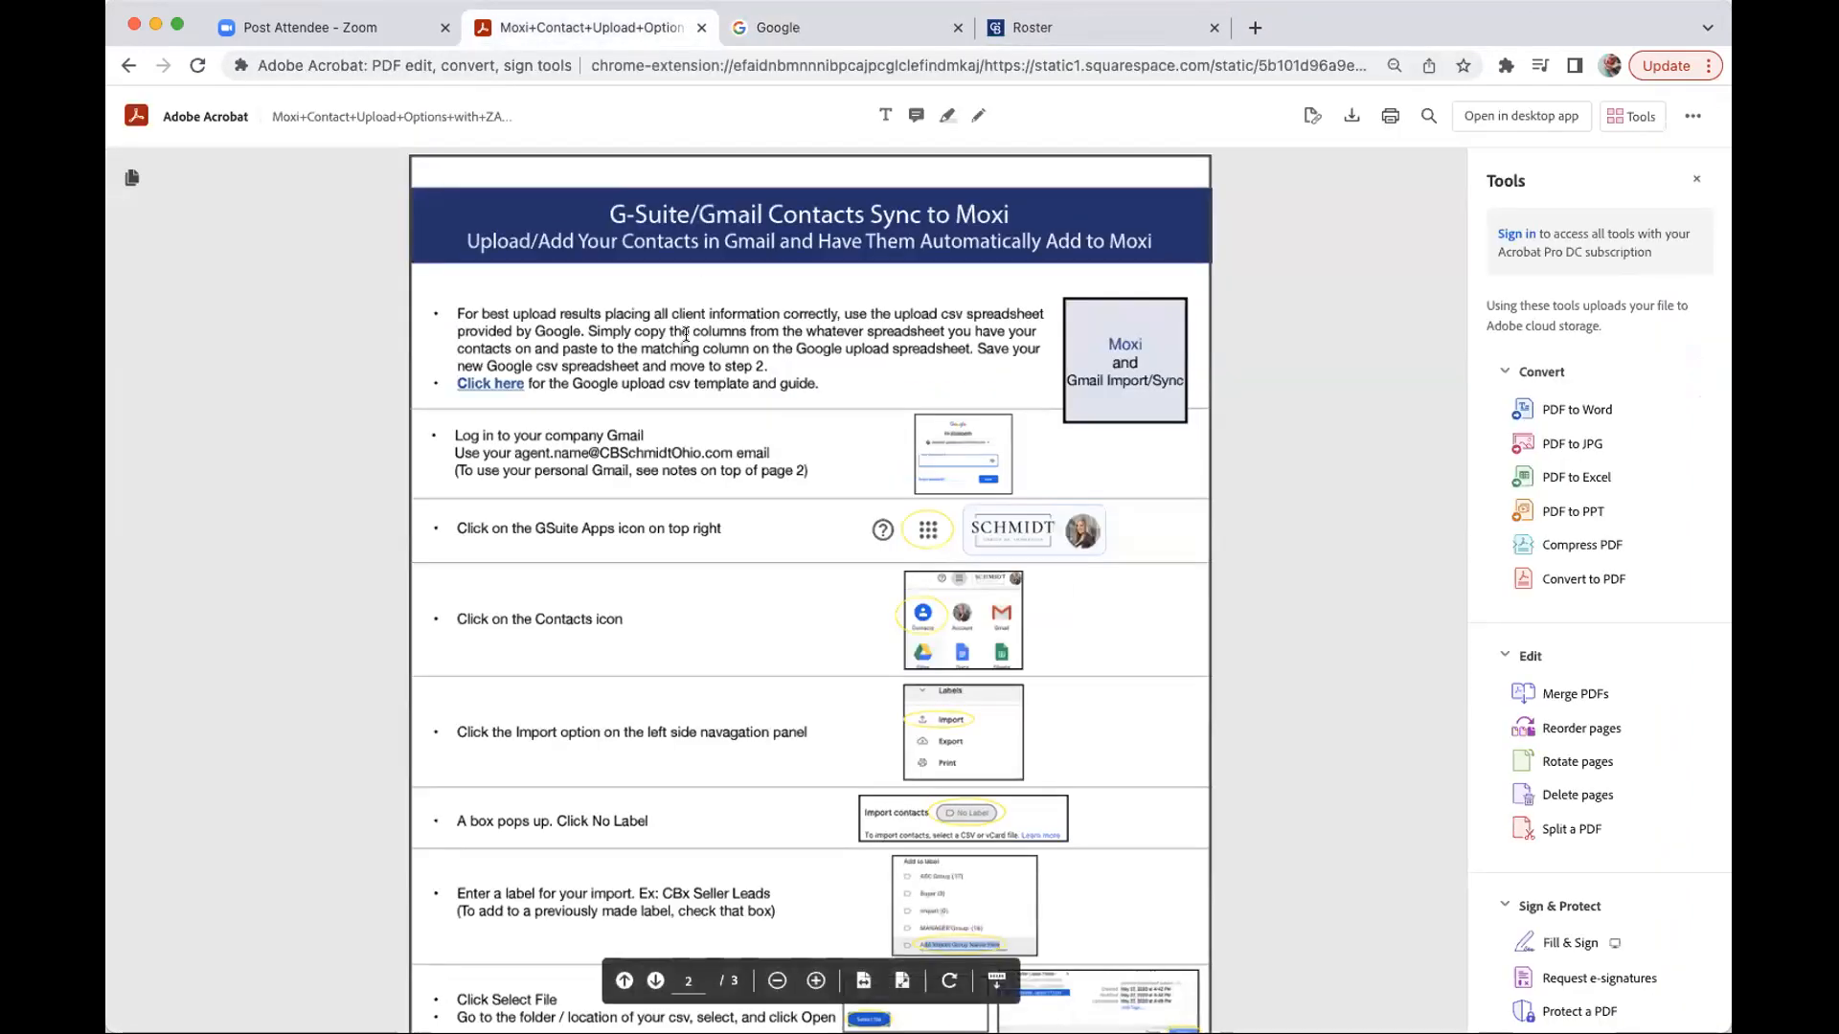
scroll(688, 321, down, 3)
scroll(686, 318, down, 15)
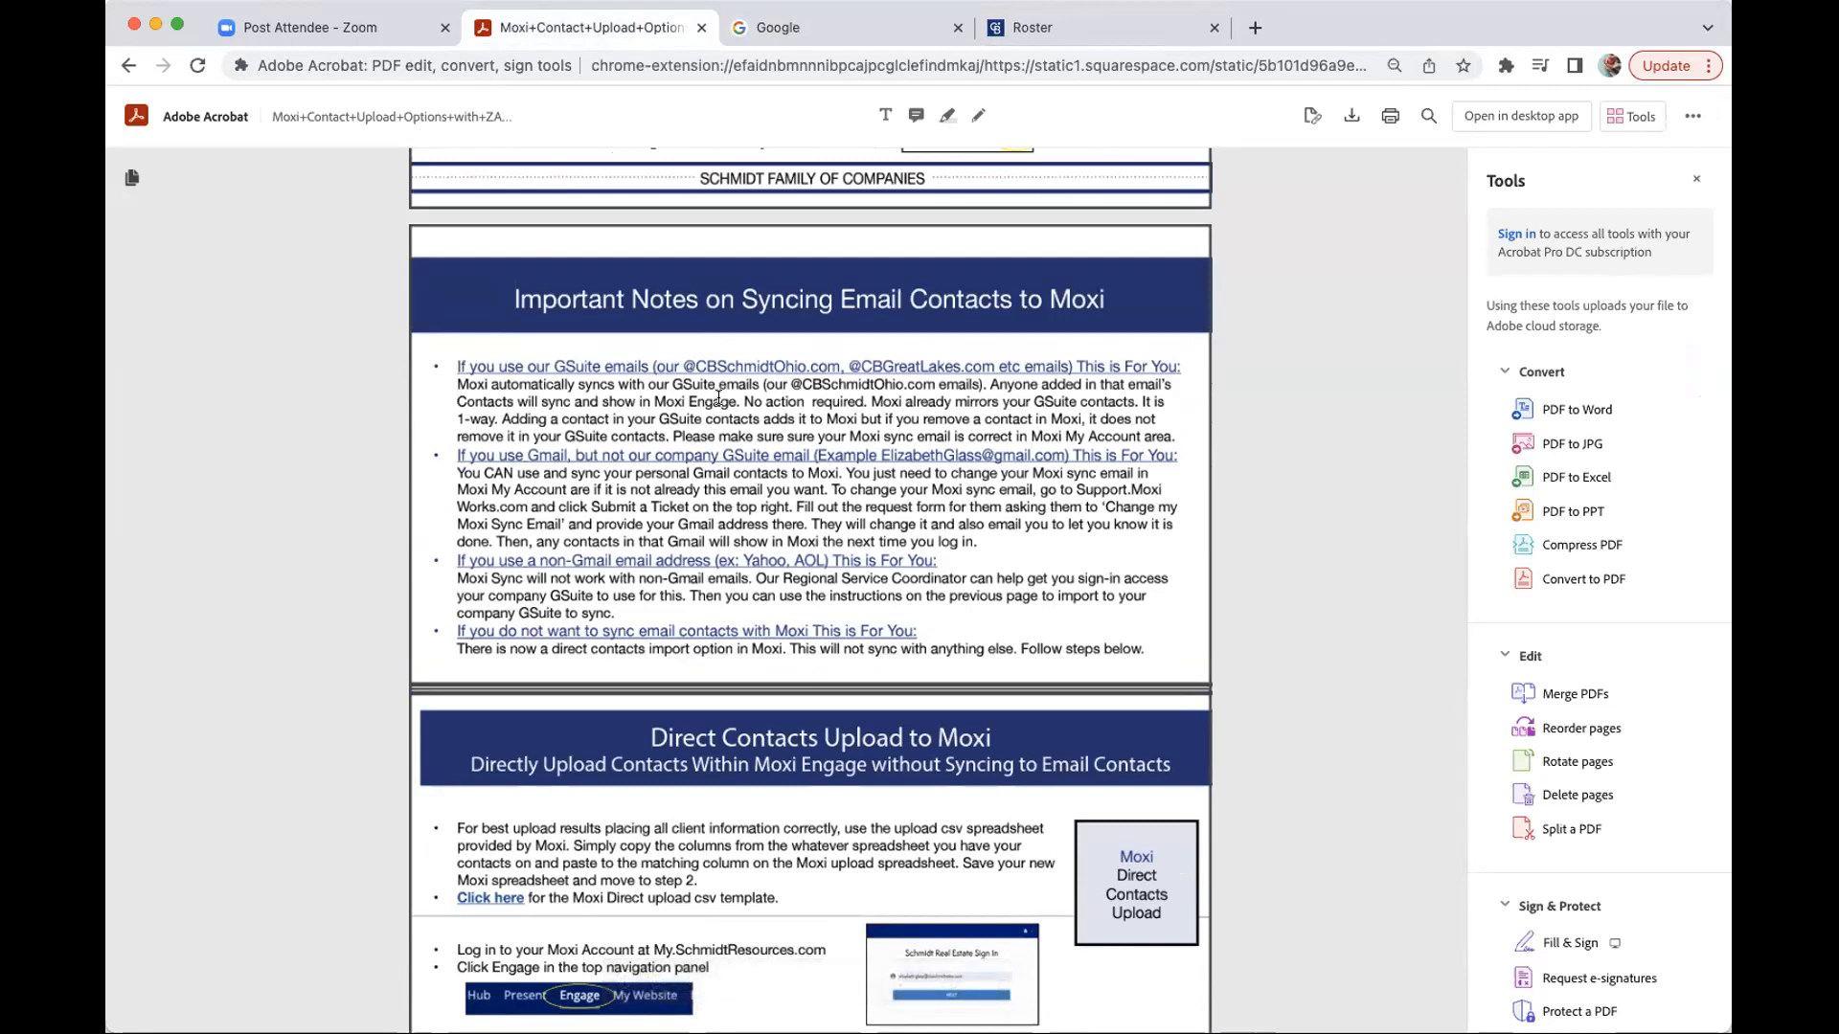
scroll(718, 397, up, 1)
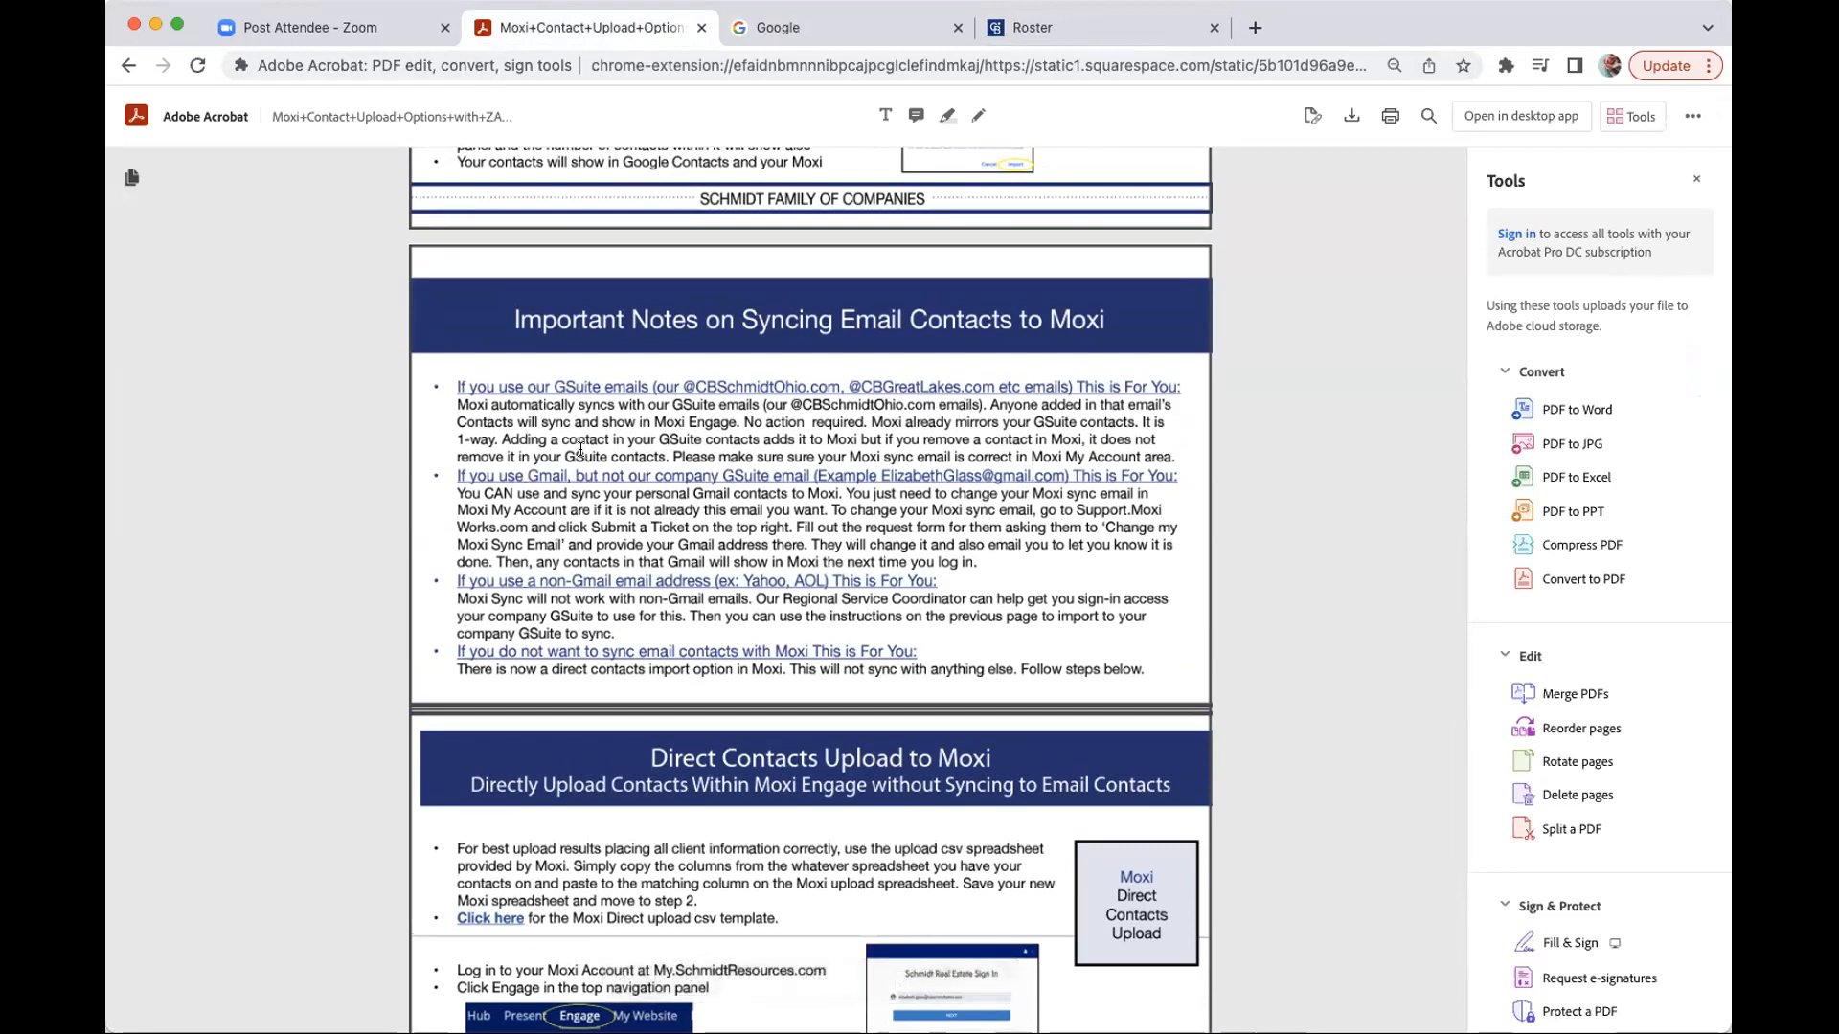
scroll(580, 448, down, 1)
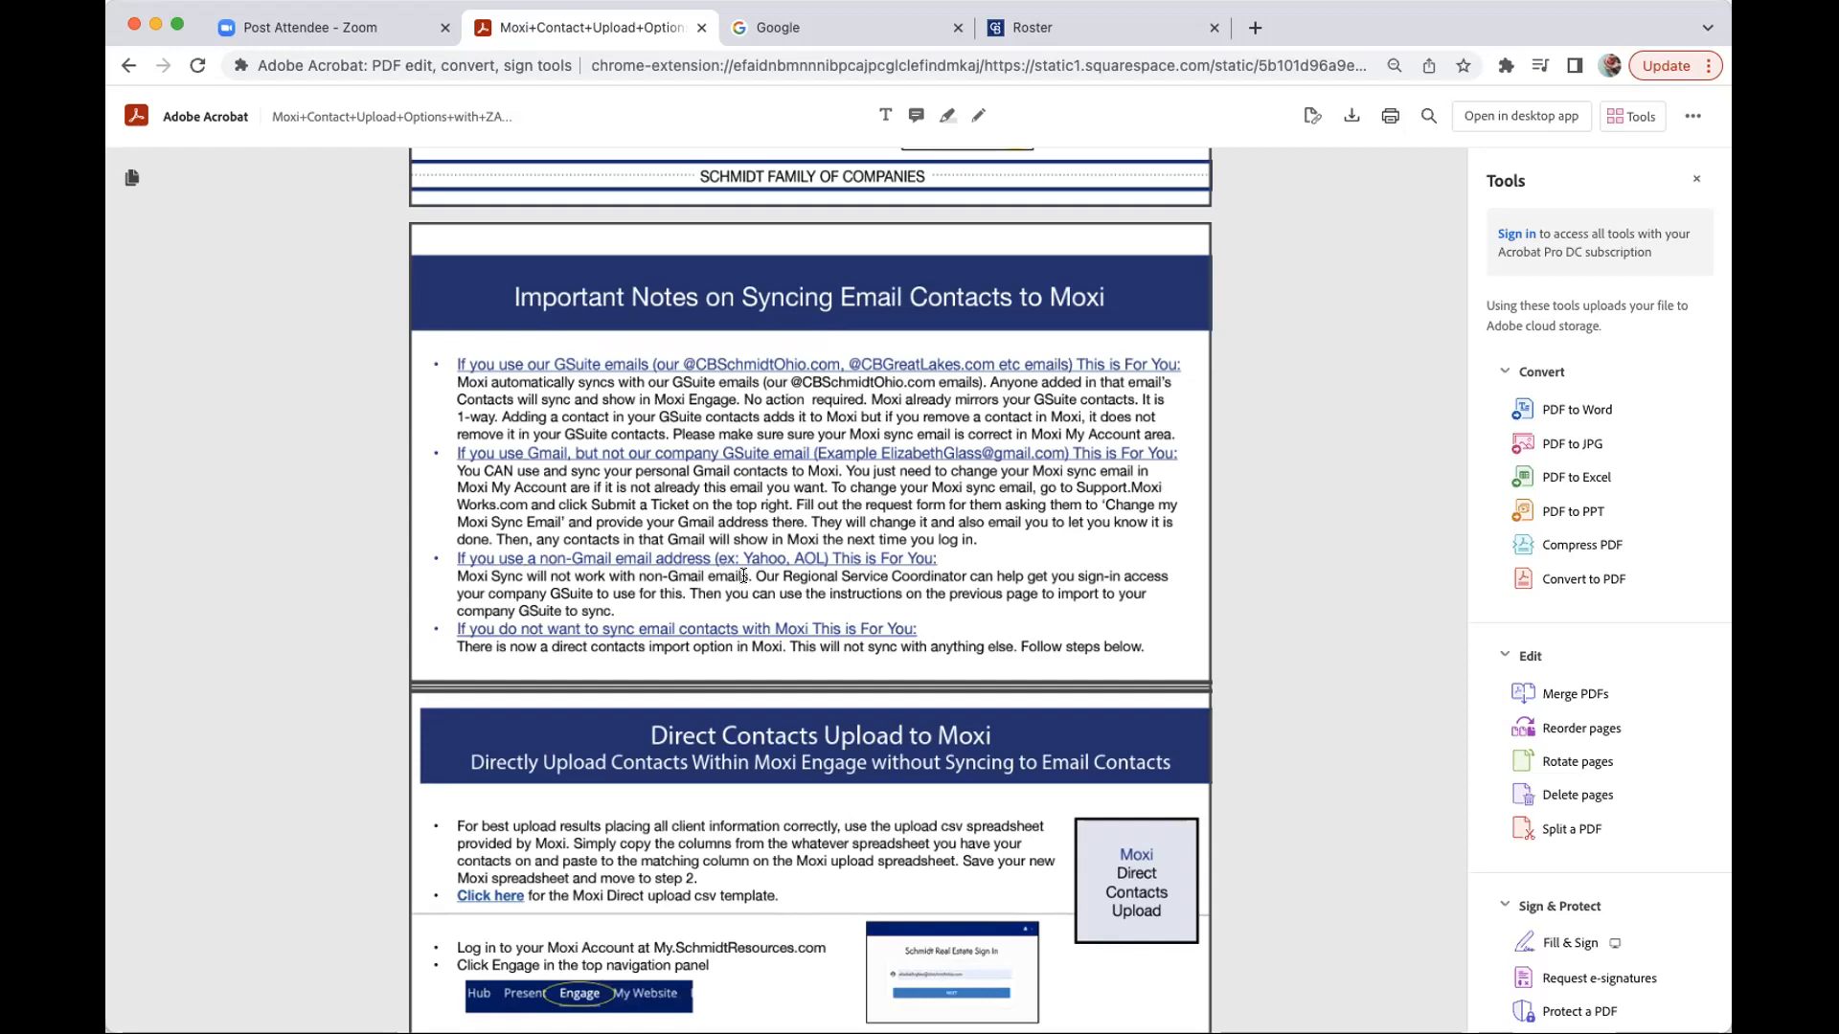
scroll(743, 574, down, 1)
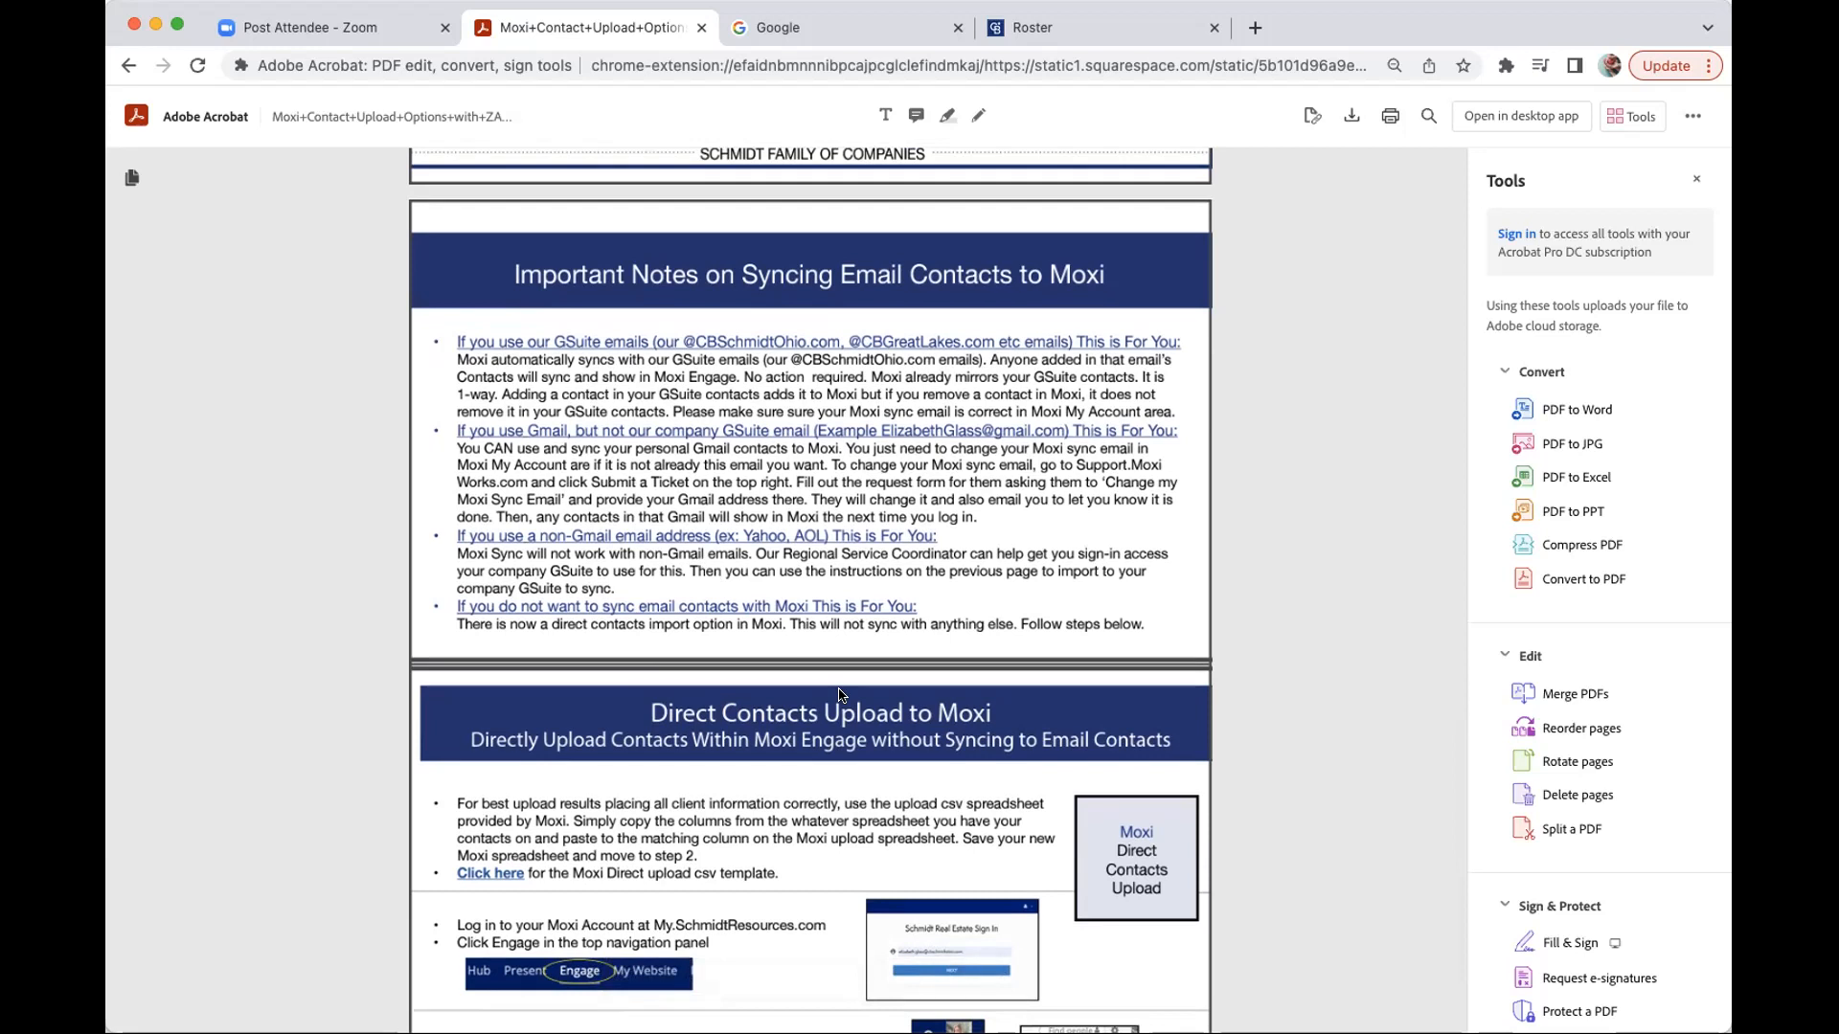
scroll(840, 695, down, 3)
scroll(837, 687, down, 1)
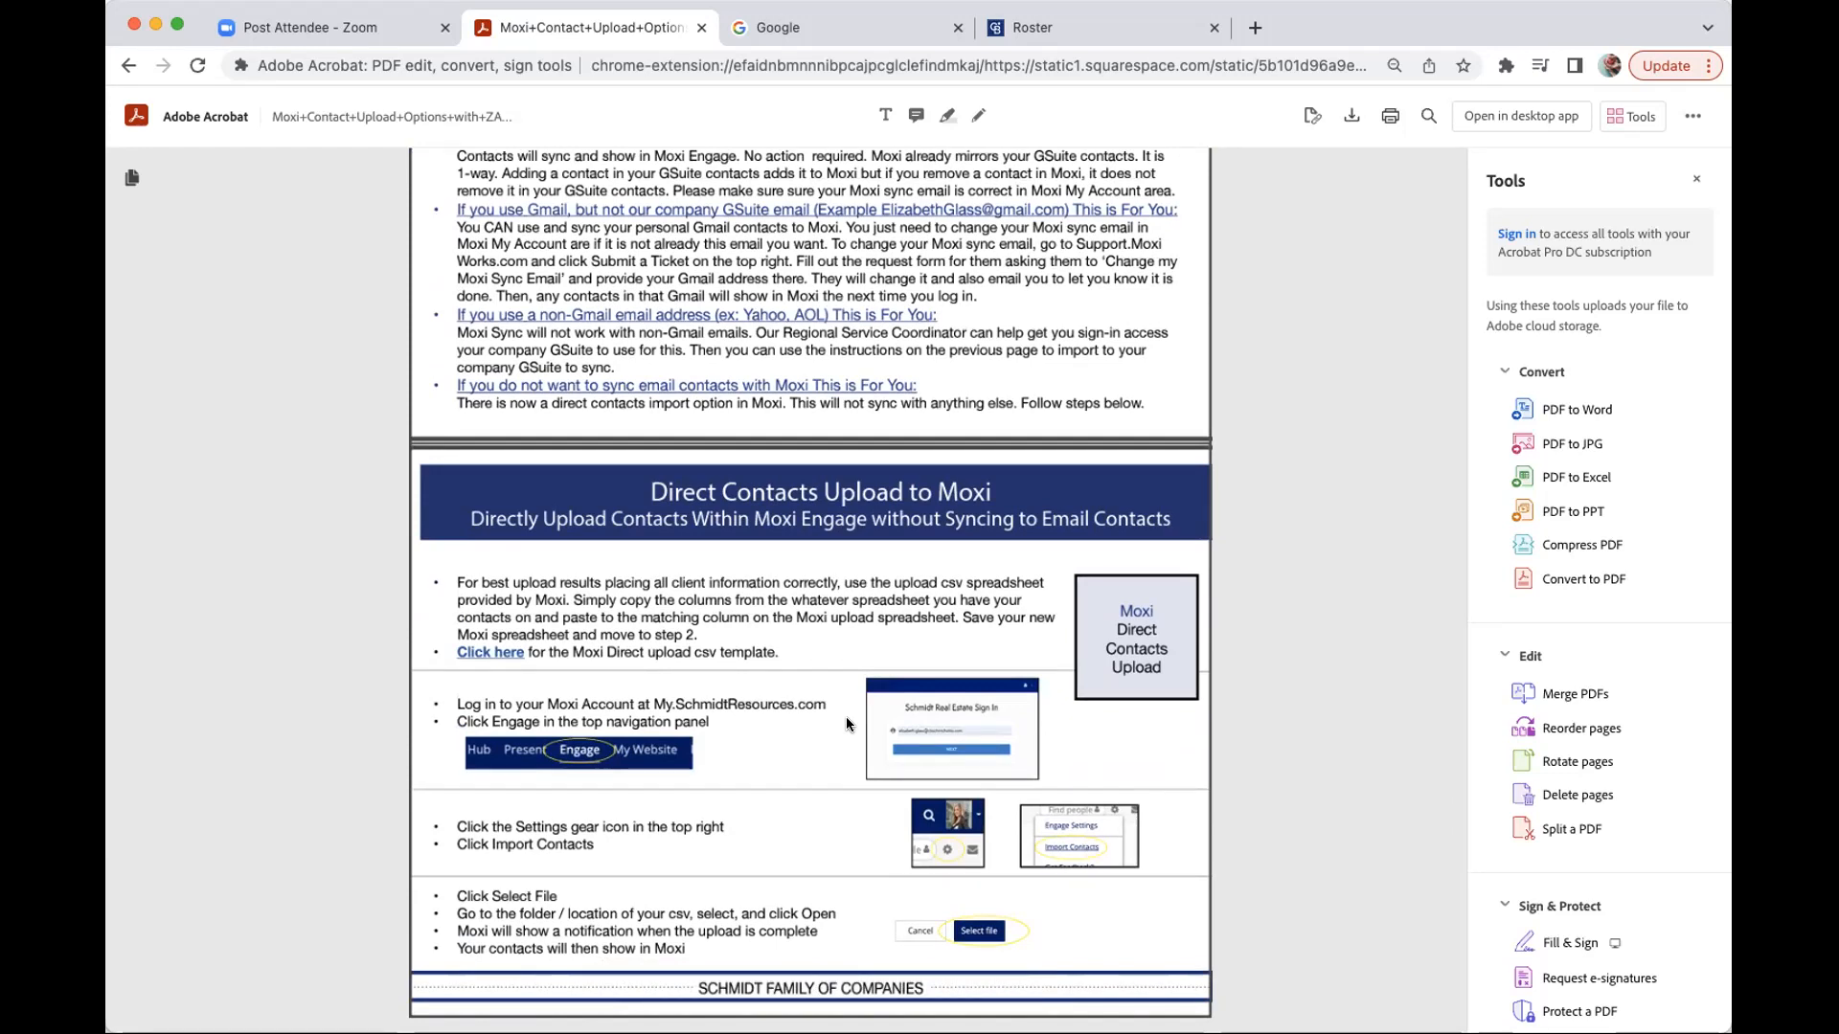
scroll(812, 636, up, 1)
scroll(489, 668, down, 1)
scroll(651, 674, down, 1)
- Open the guide's upload csv template link to preview Moxi Direct Contacts Upload.csv in Drive
click(495, 659)
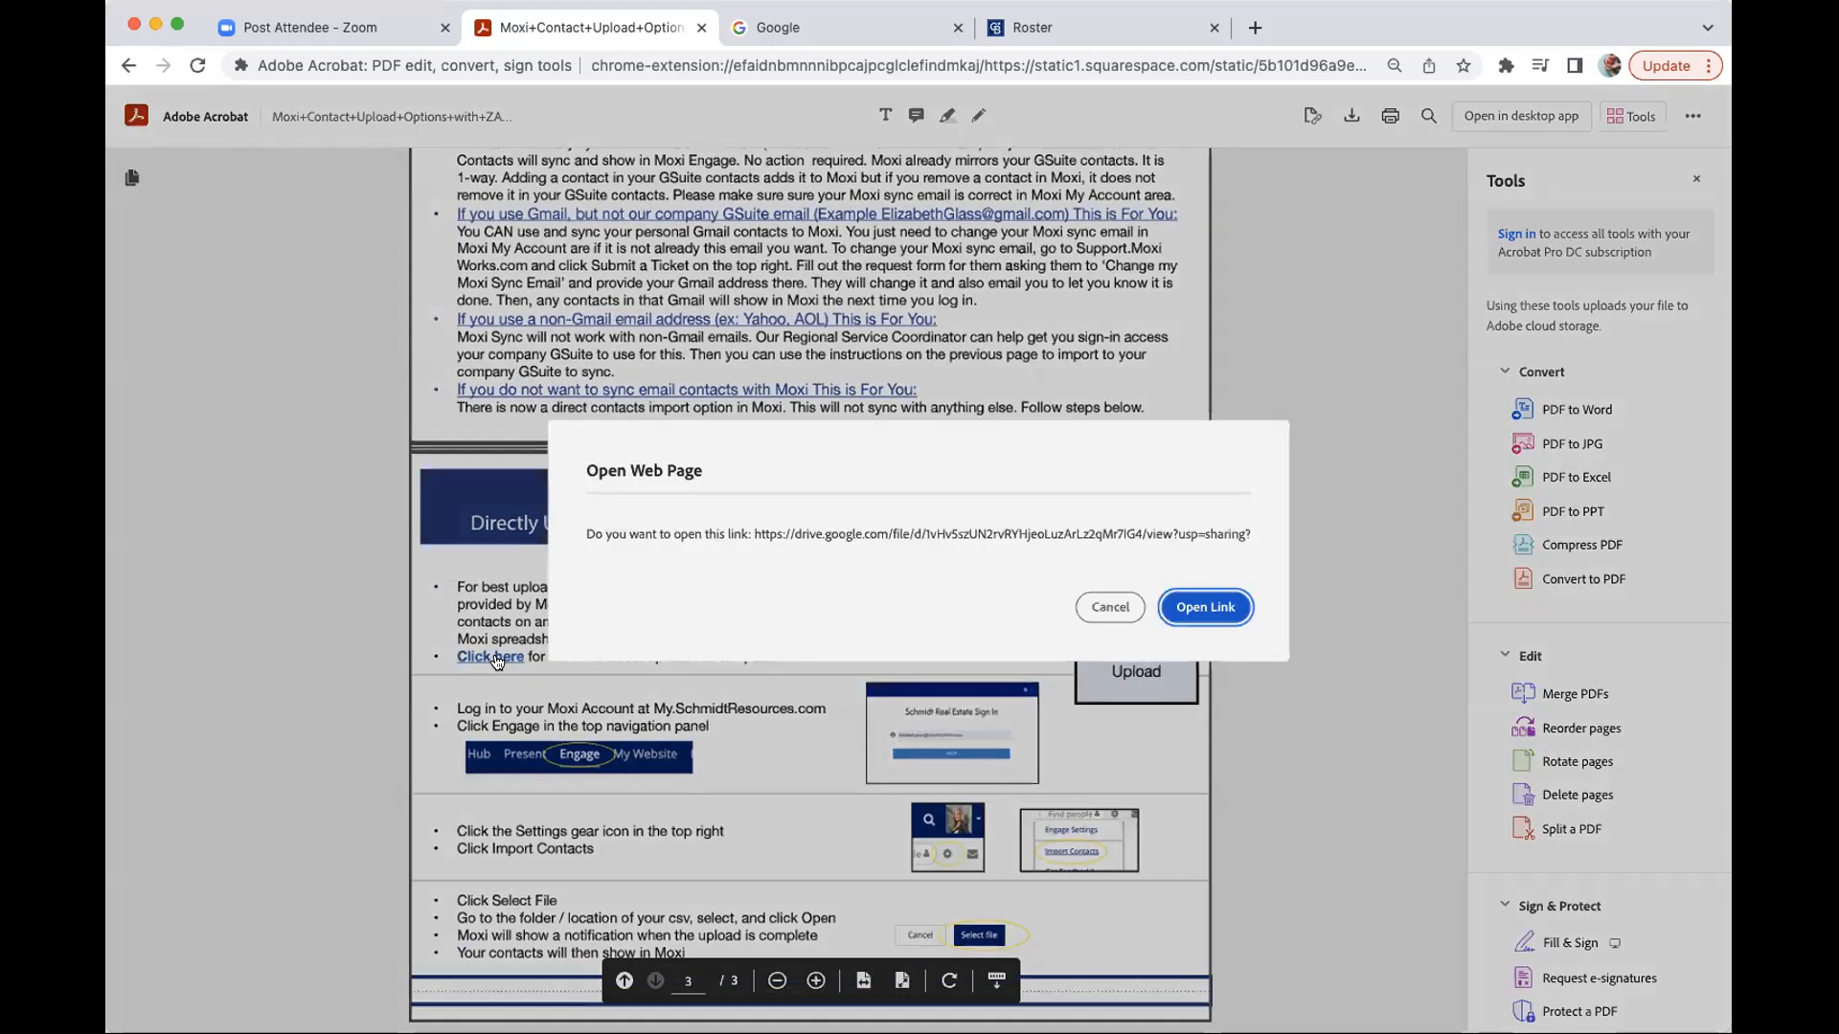
click(1220, 613)
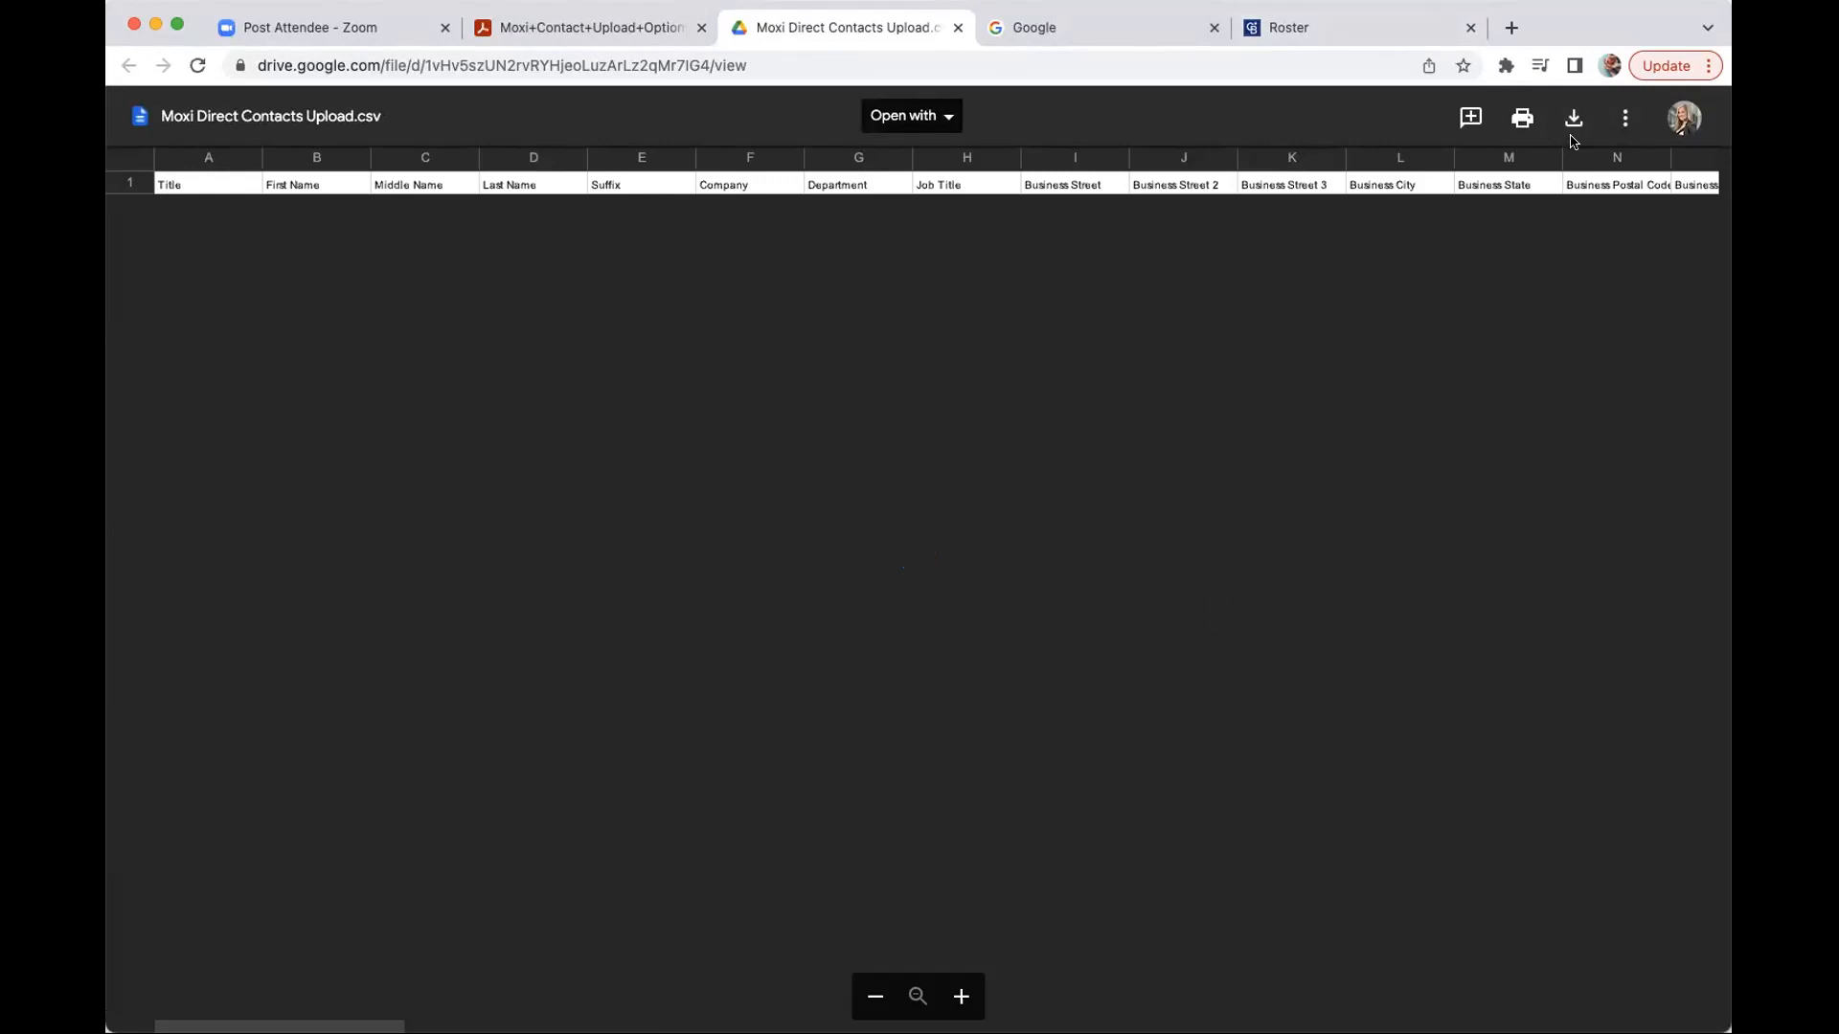
- Open the Moxi Direct Contacts Upload.csv preview in Google Sheets
click(933, 117)
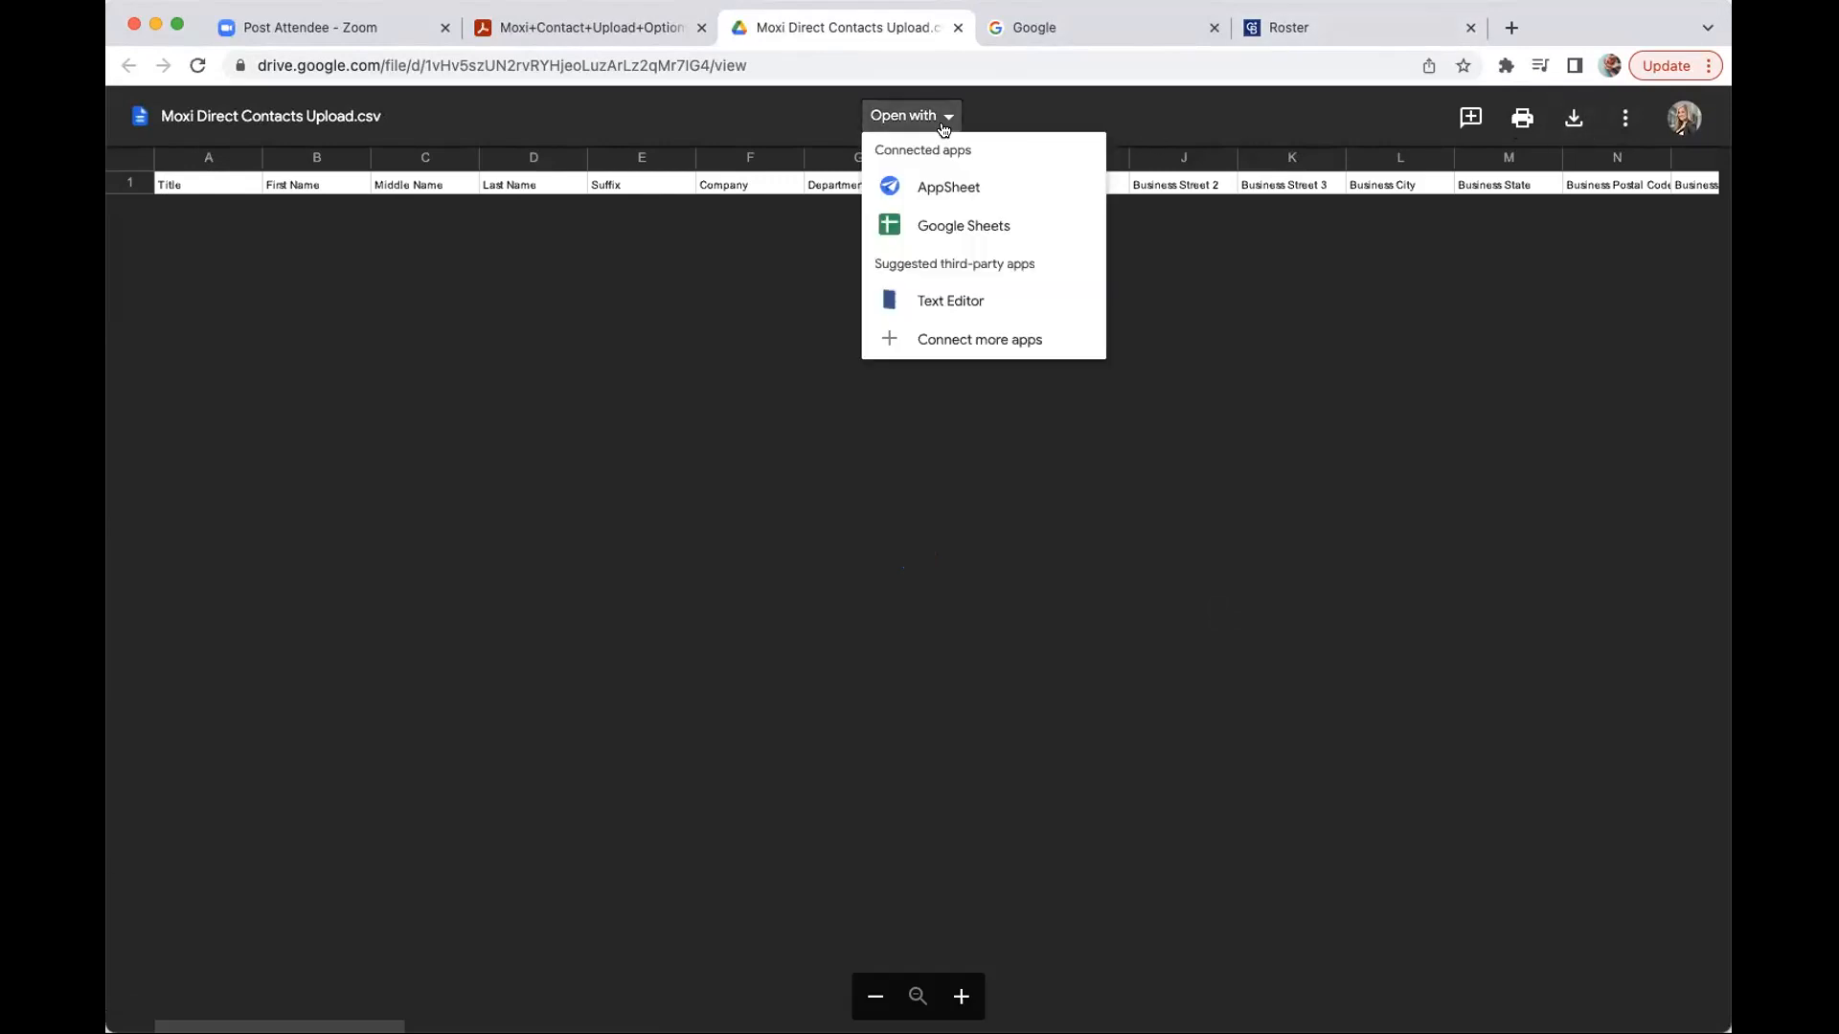
click(924, 226)
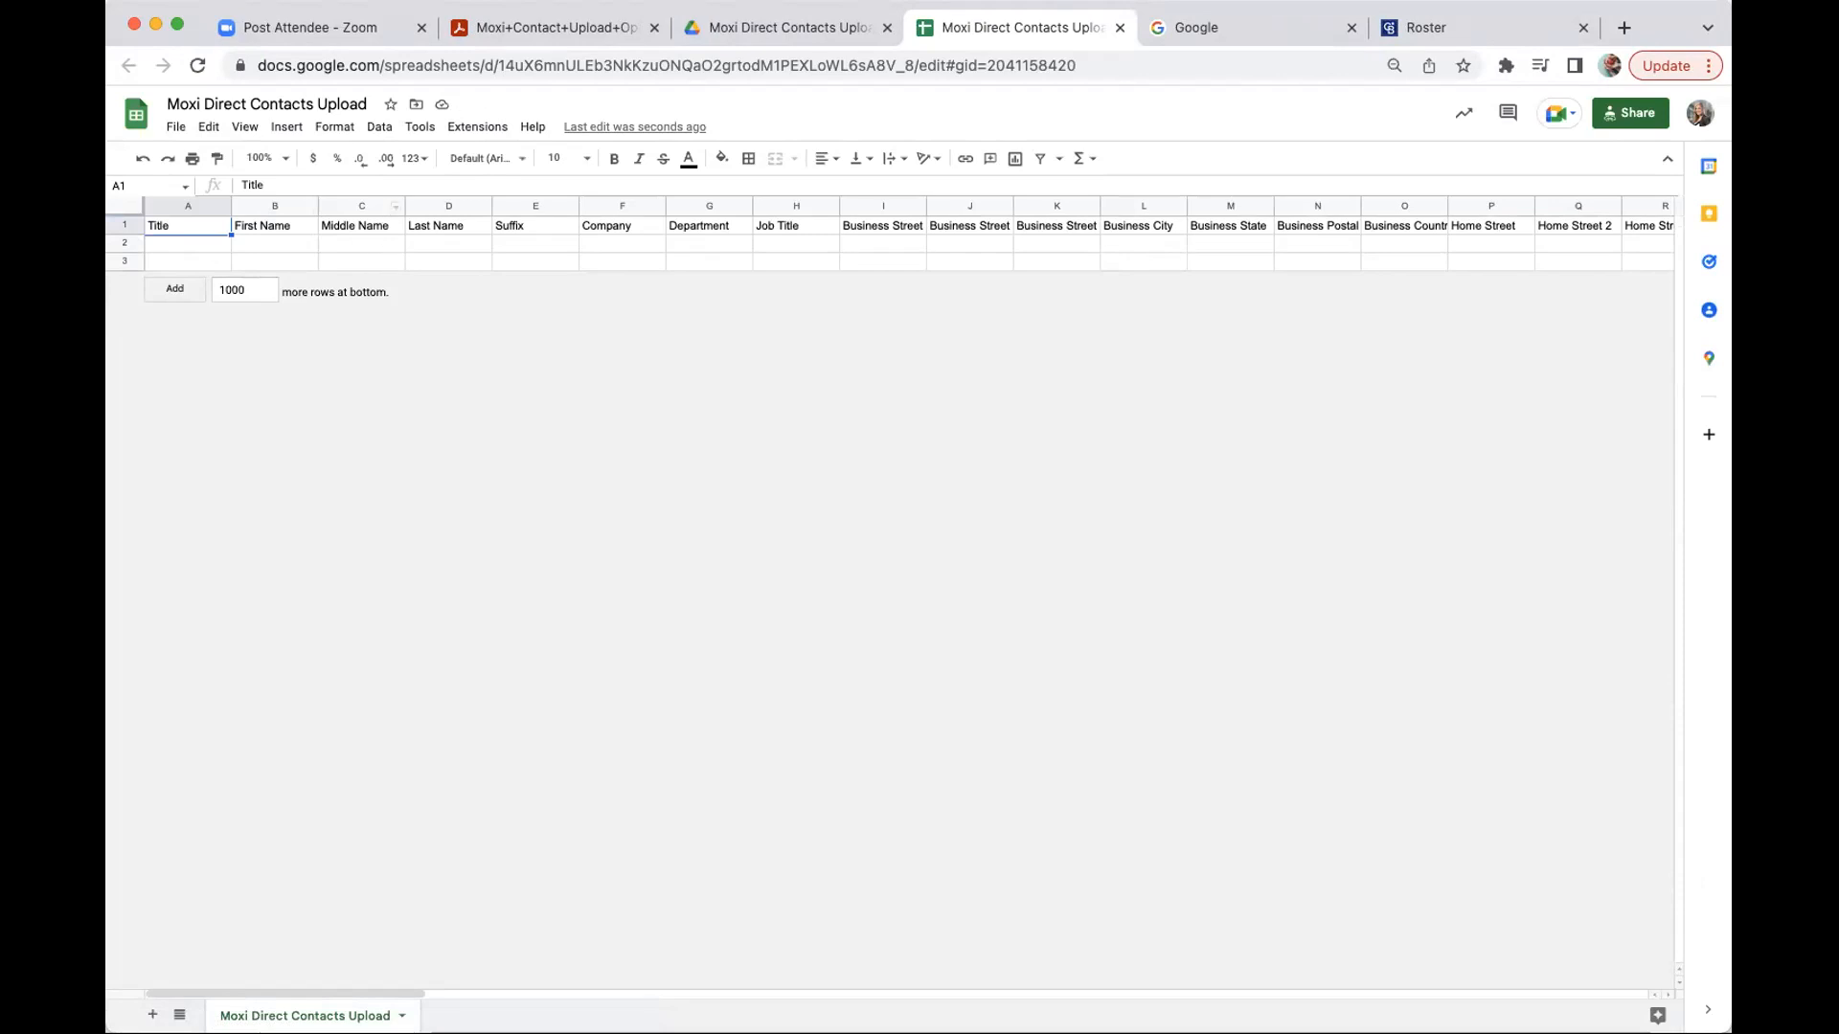
- Close the Moxi CSV spreadsheet and Drive preview tabs, check the guide PDF, then go to Google's homepage
click(1119, 29)
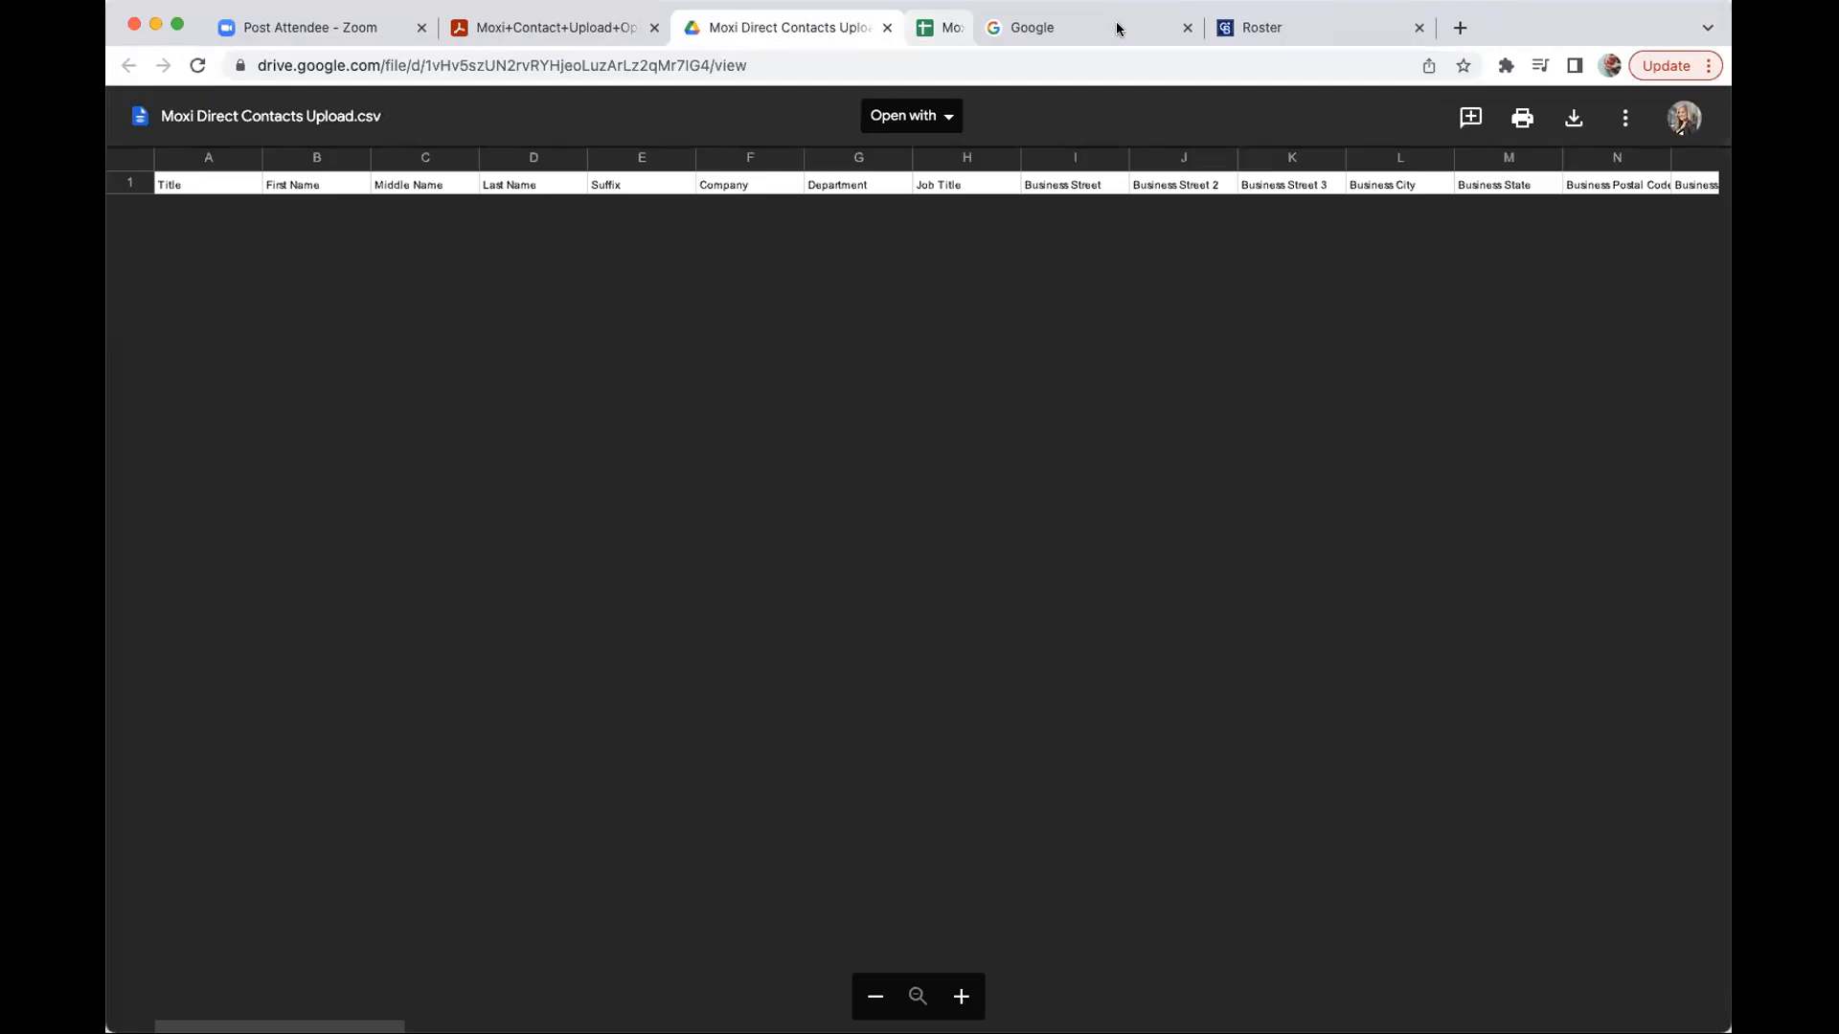
click(886, 28)
click(559, 31)
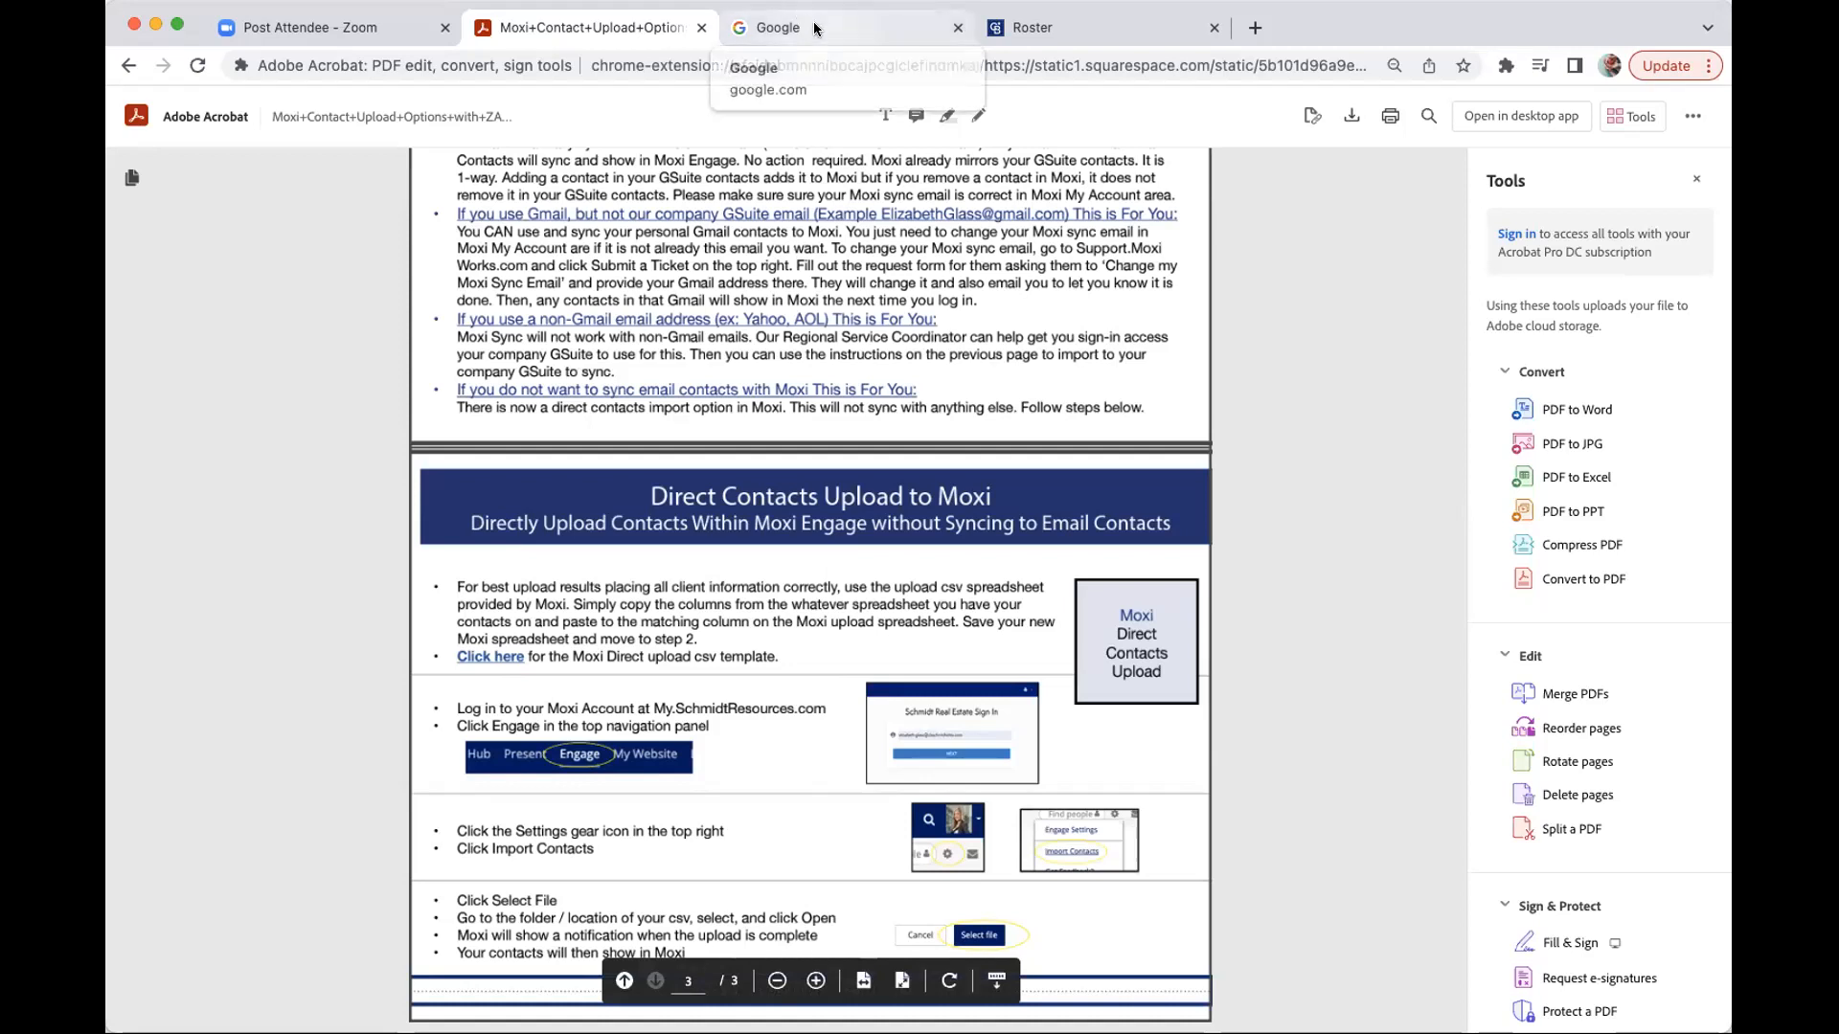
click(778, 26)
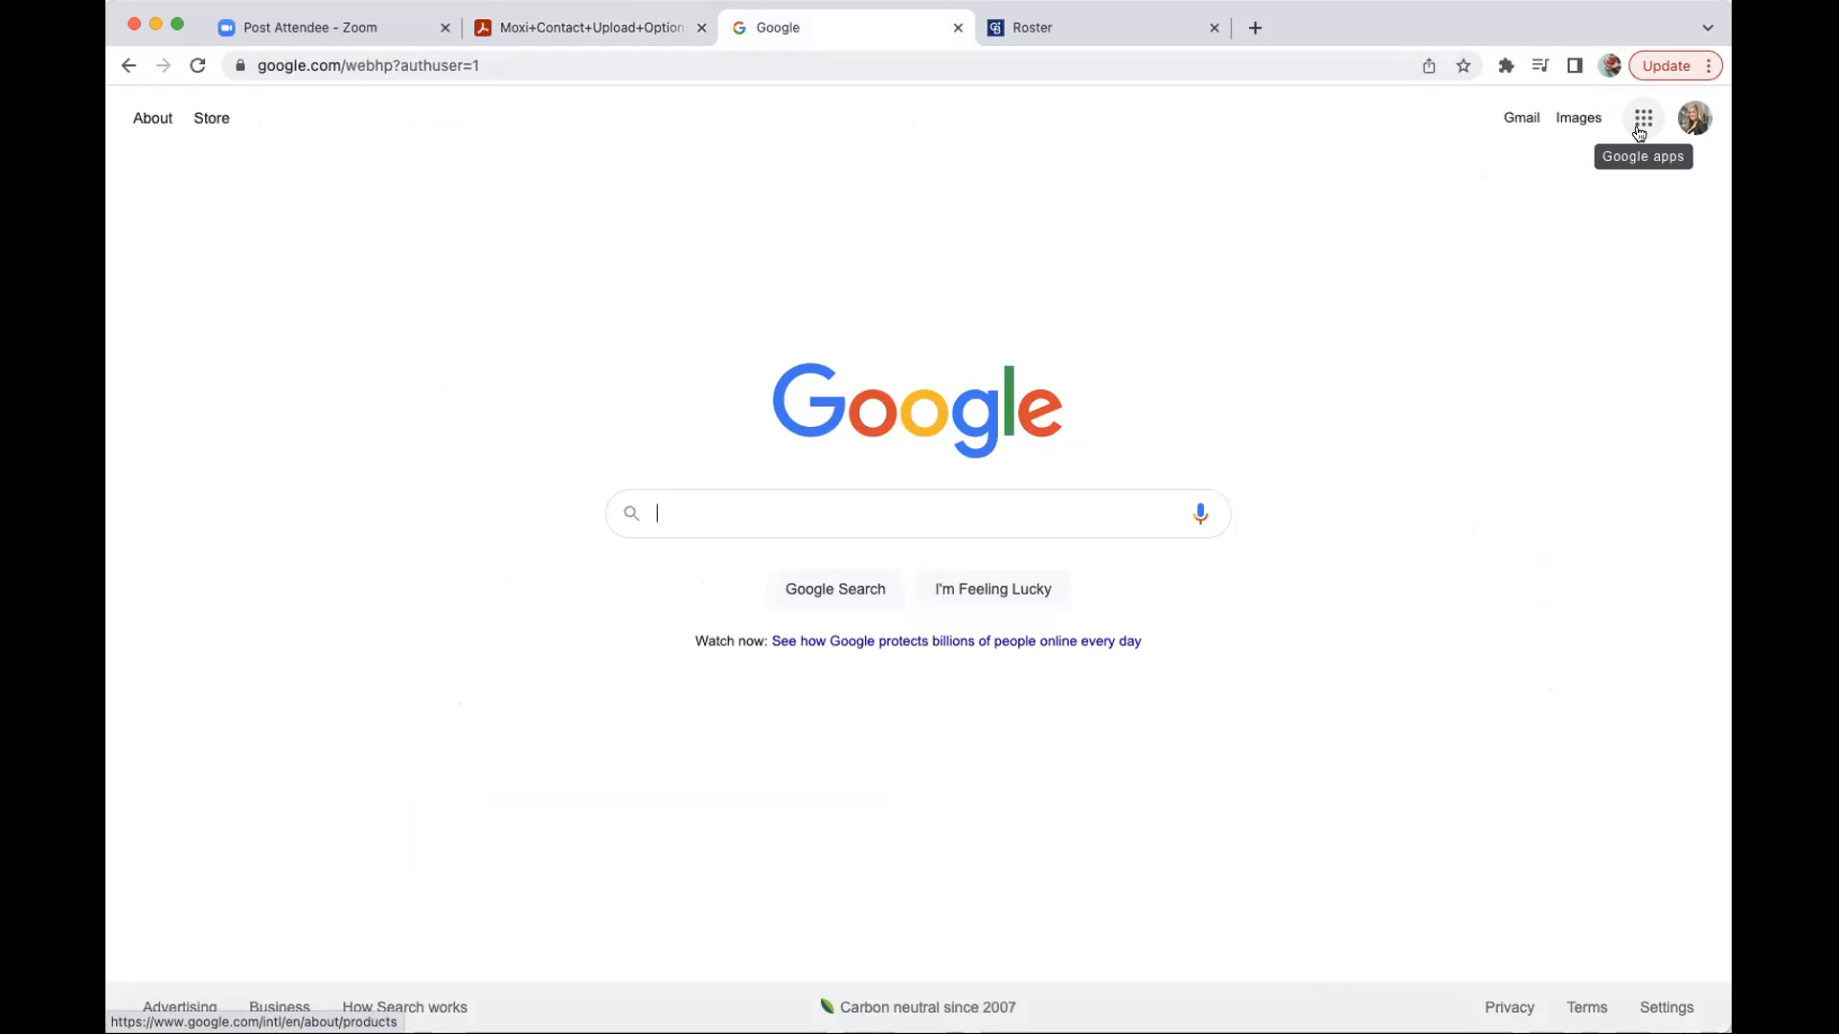
- Zoom in on the Google homepage with Cmd+Plus and show the Google apps list
key(super+equal)
key(super+equal)
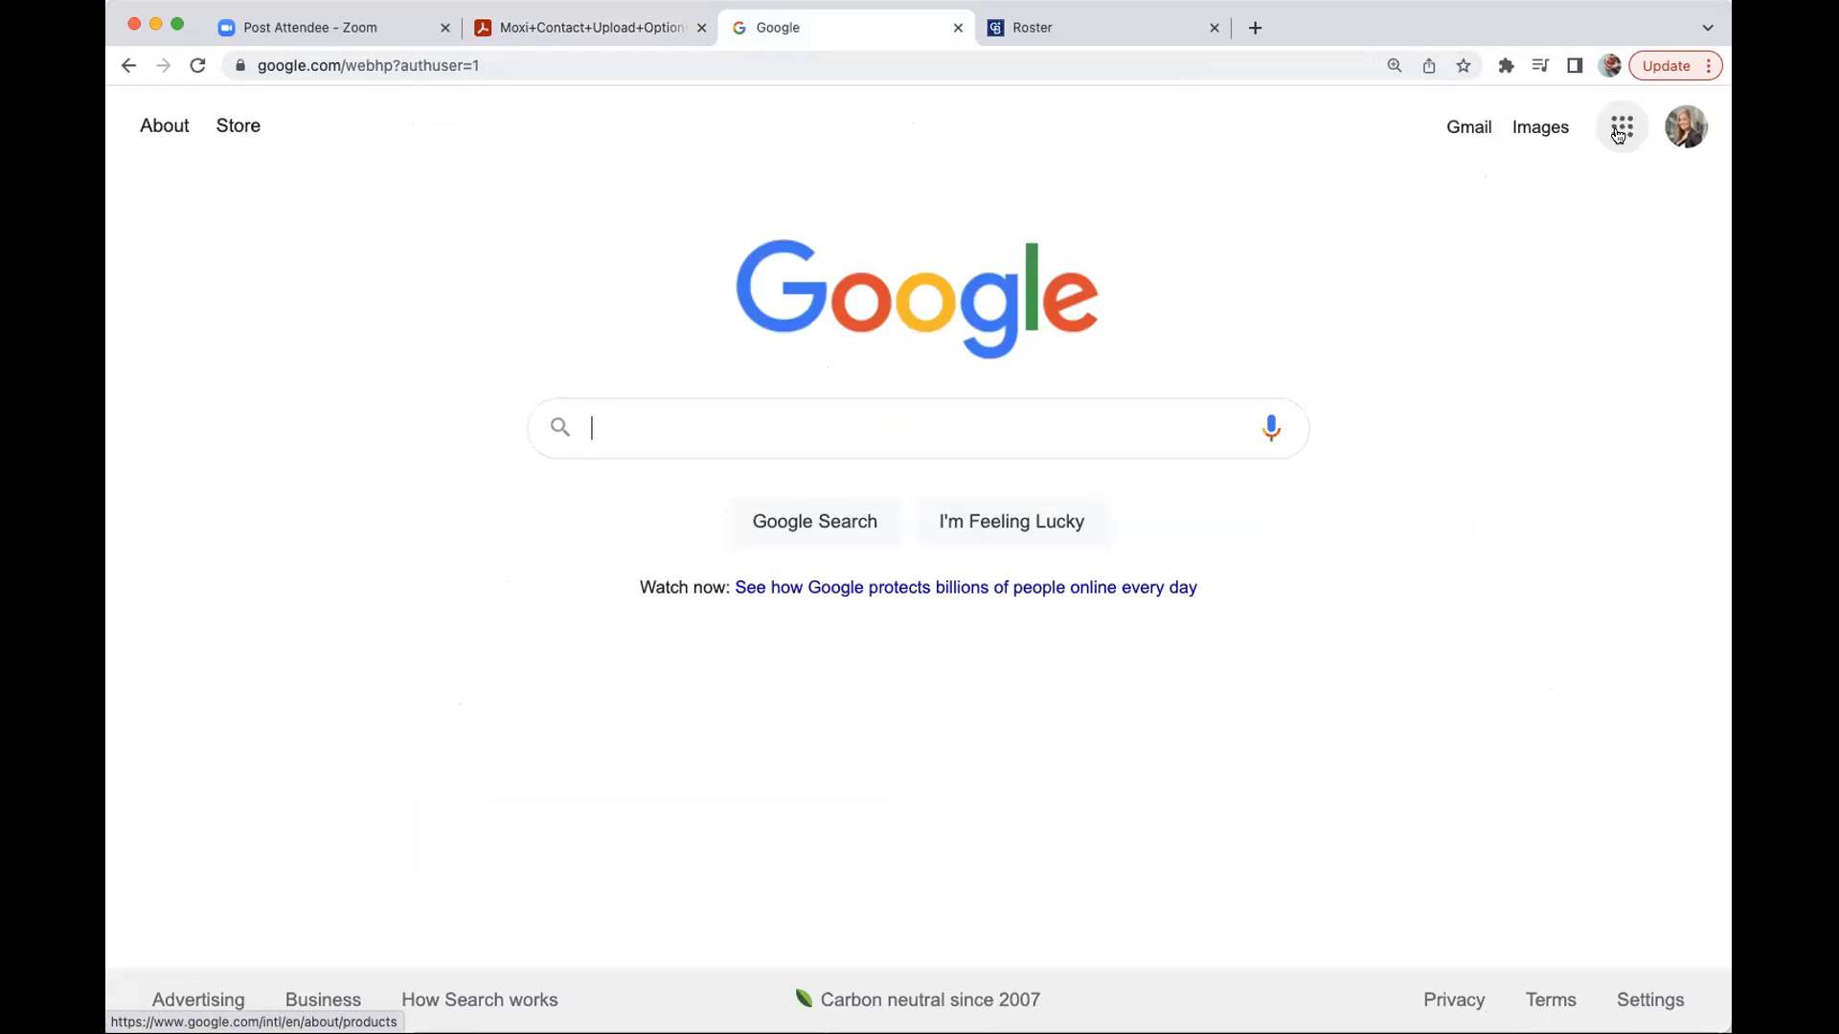
click(1619, 134)
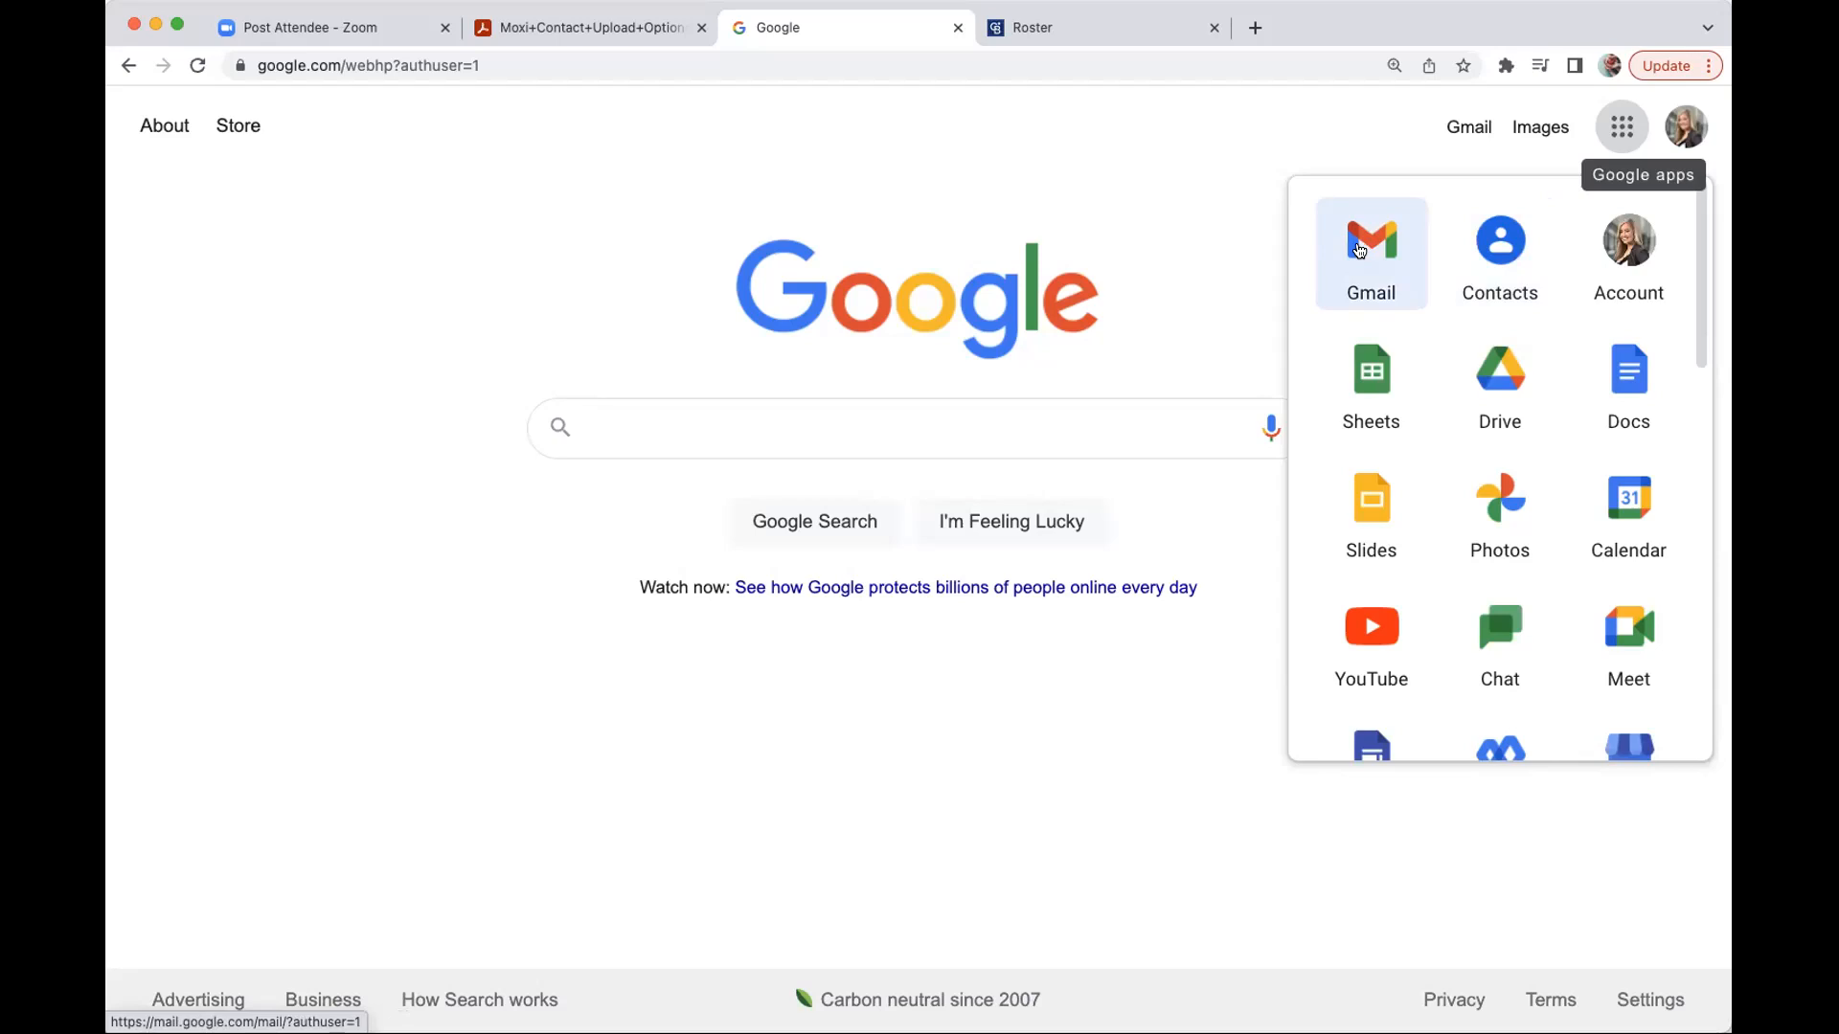
- Open Google Contacts from the apps panel and collapse the Labels list in the sidebar
click(1500, 234)
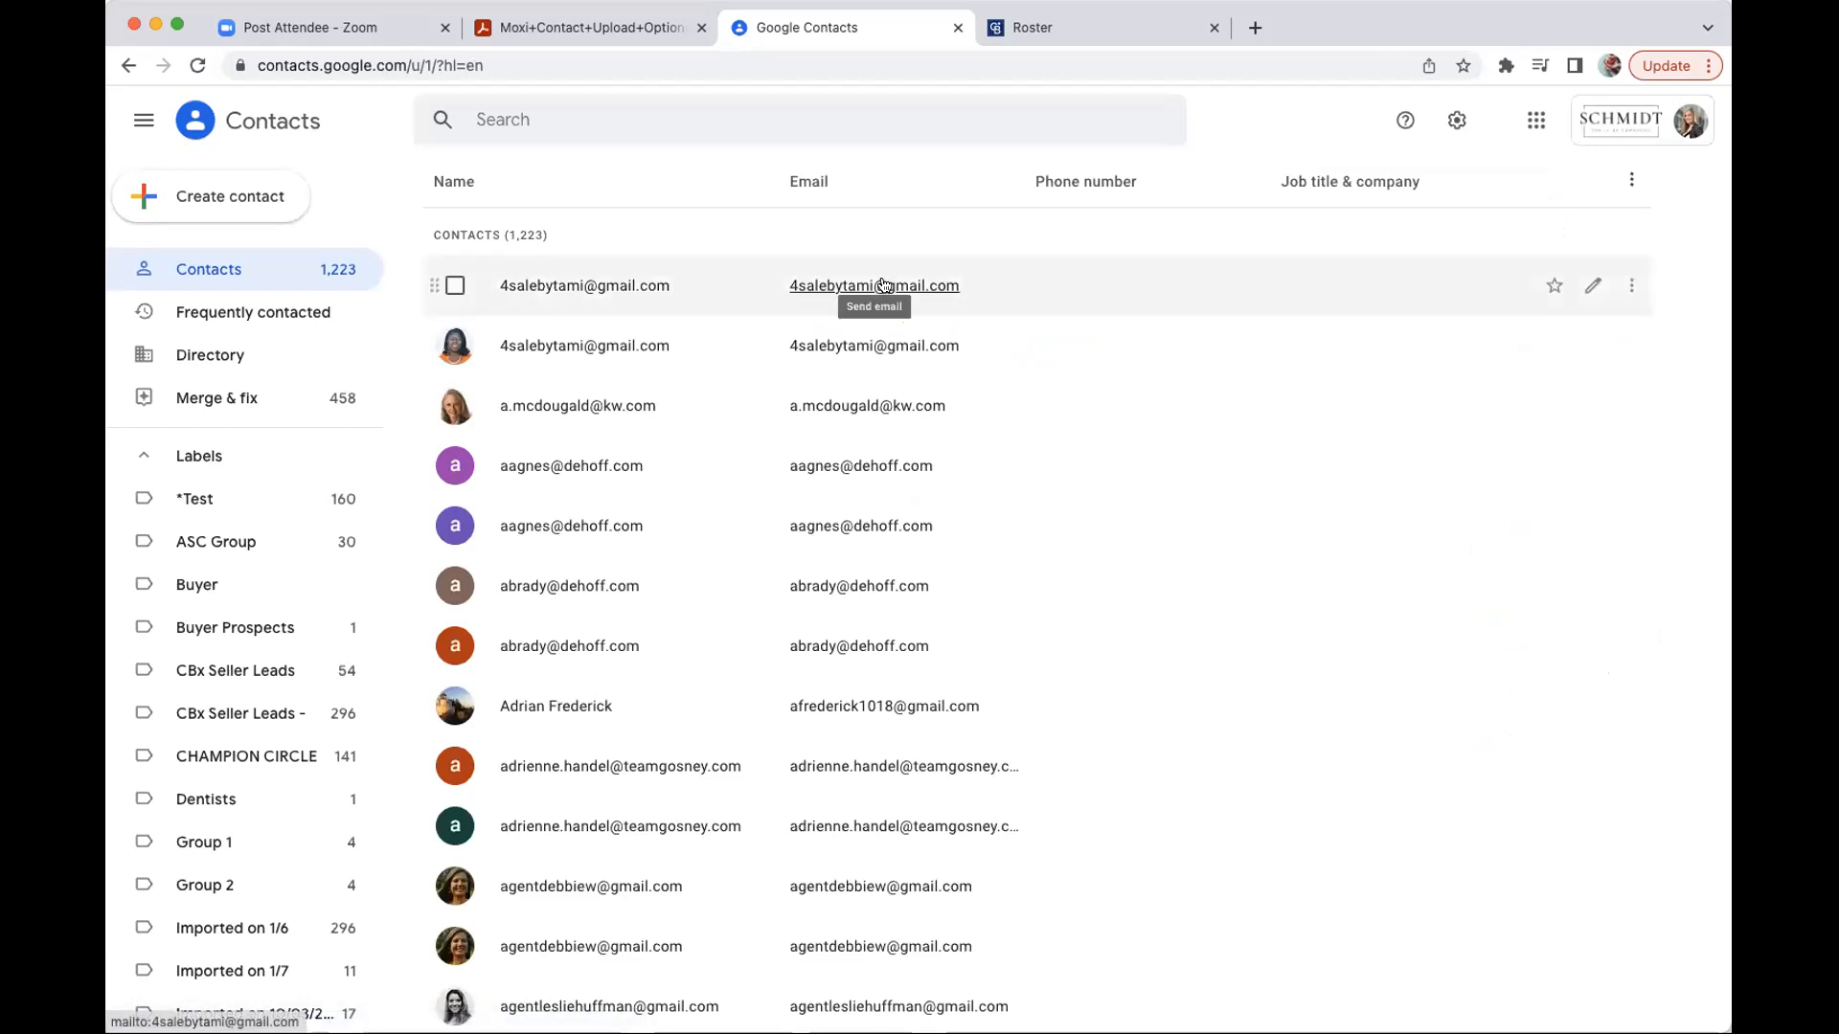
click(251, 458)
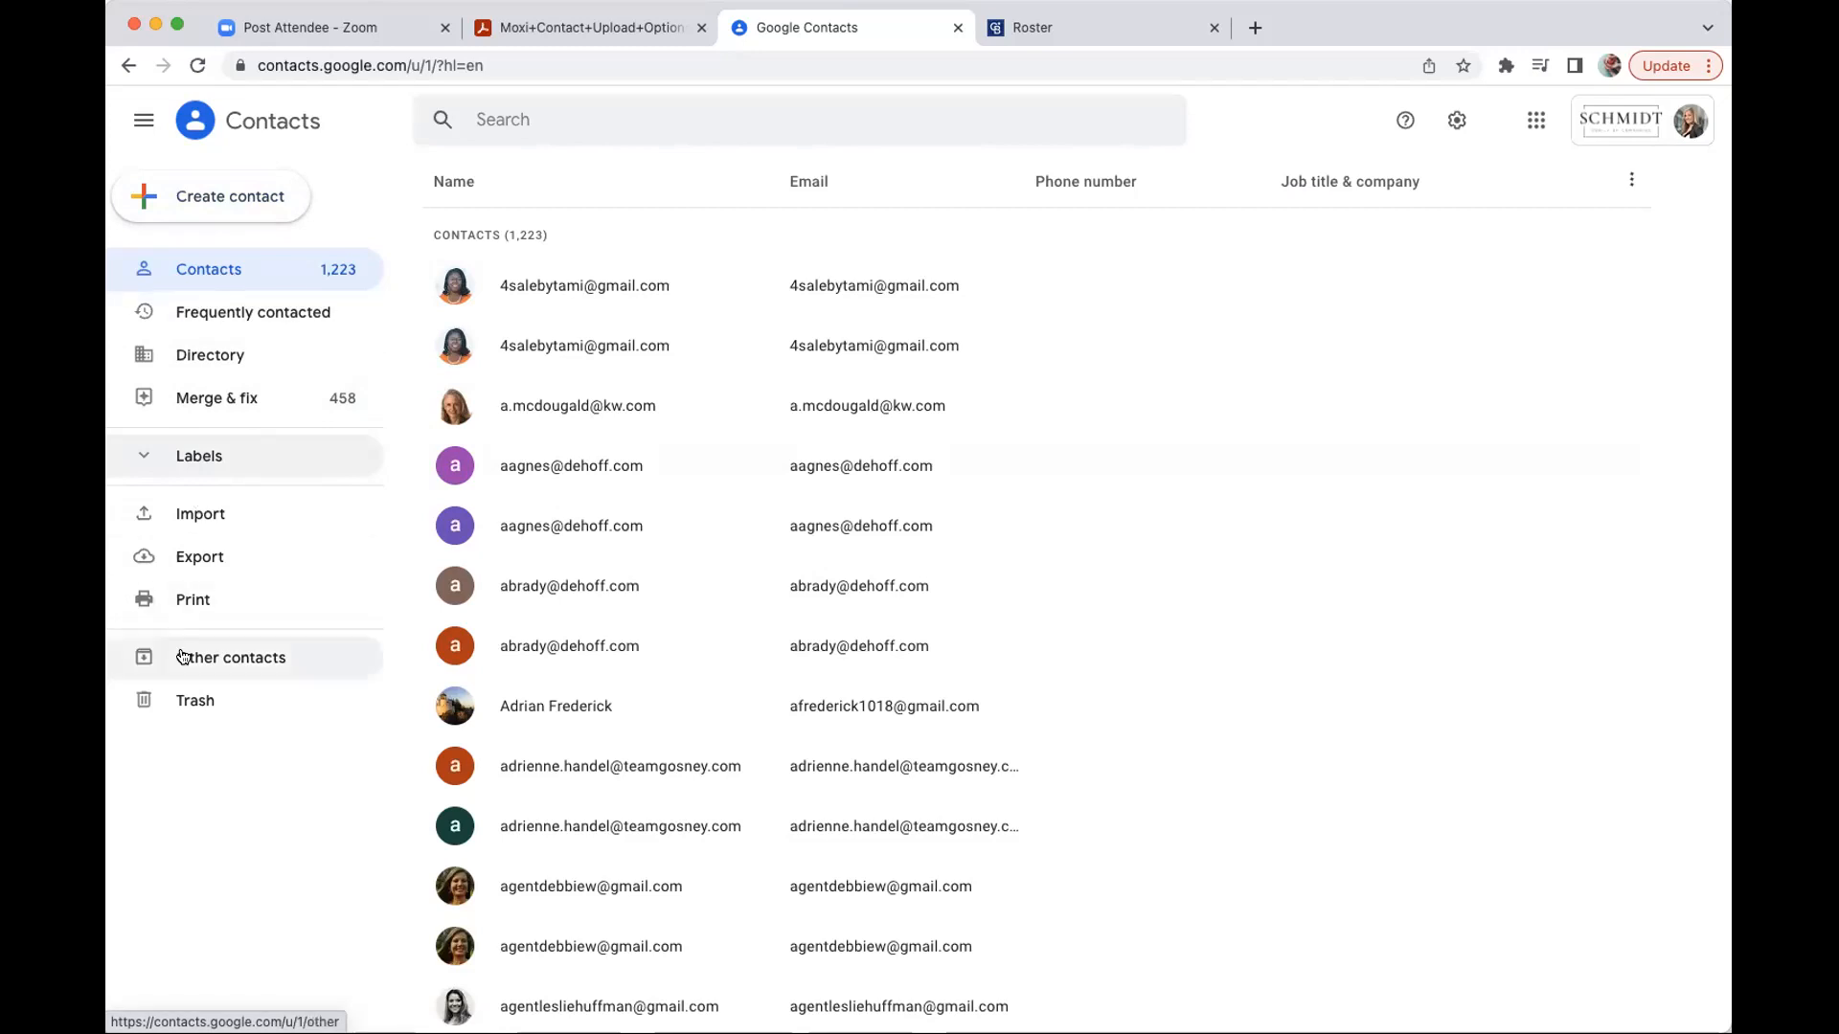
- Start a contacts import and assign it a new label named 'Jones Community'
click(195, 515)
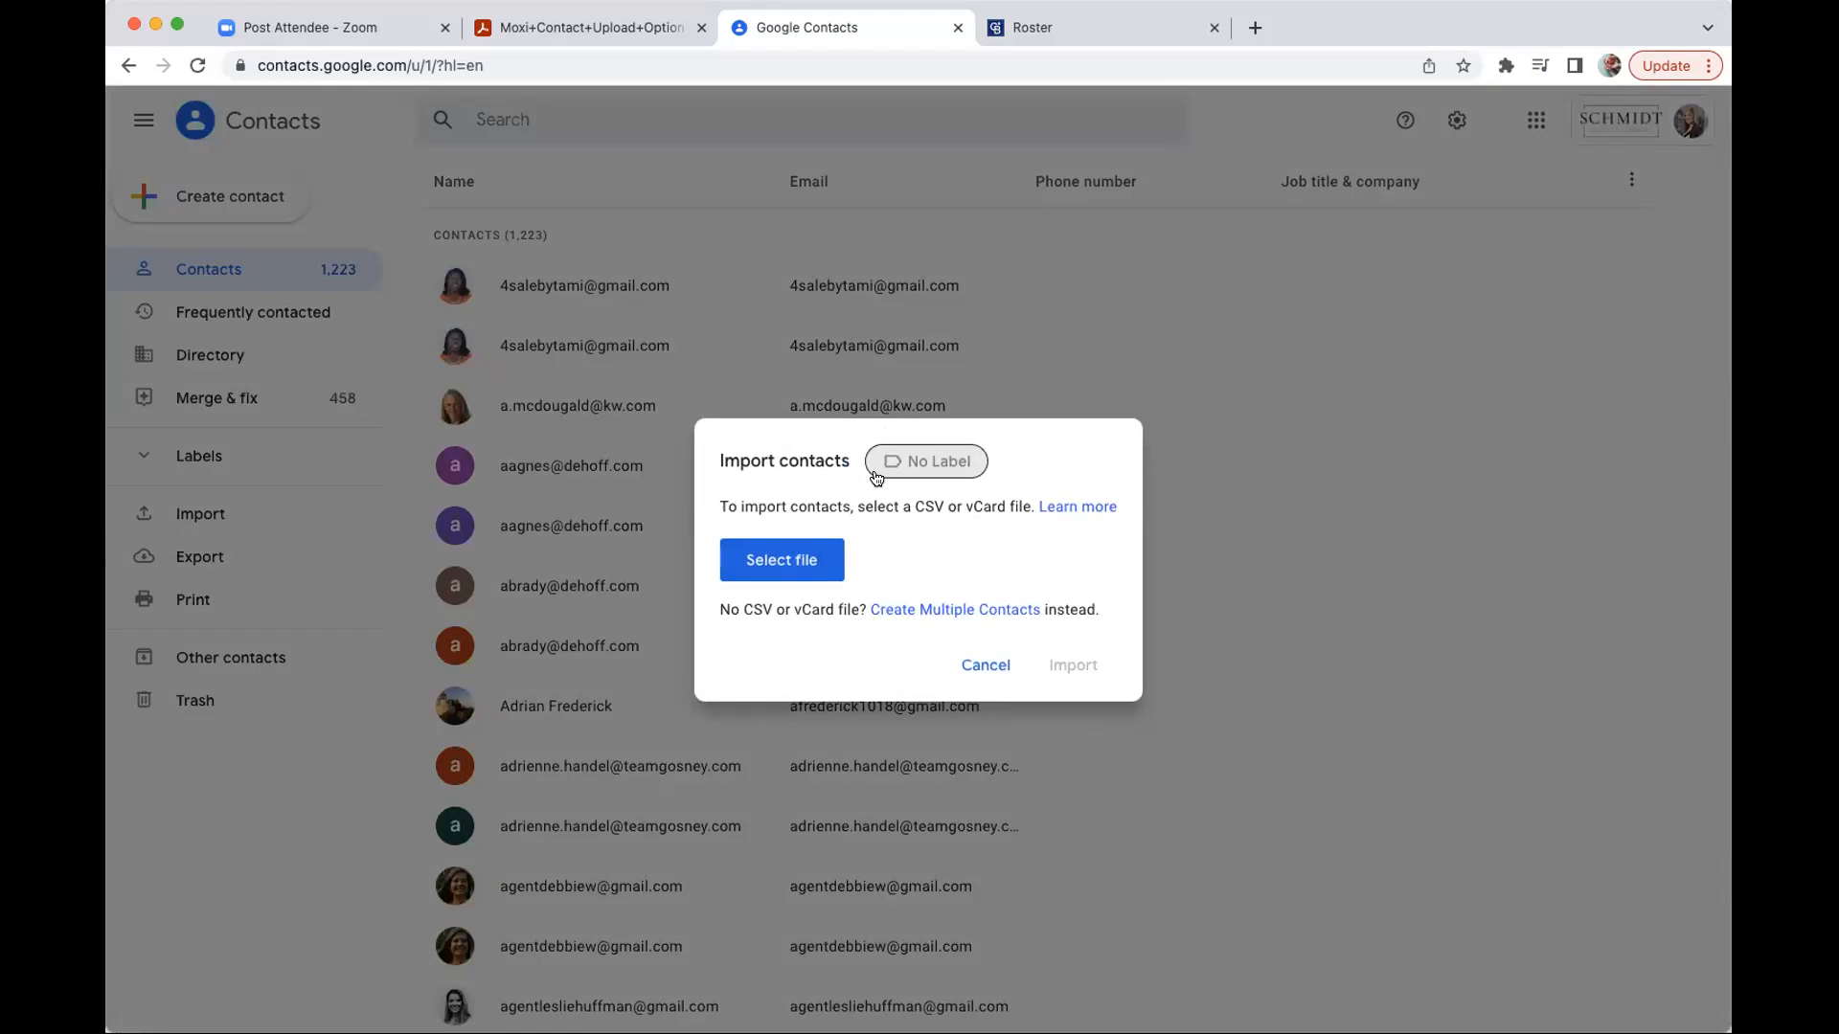
click(925, 469)
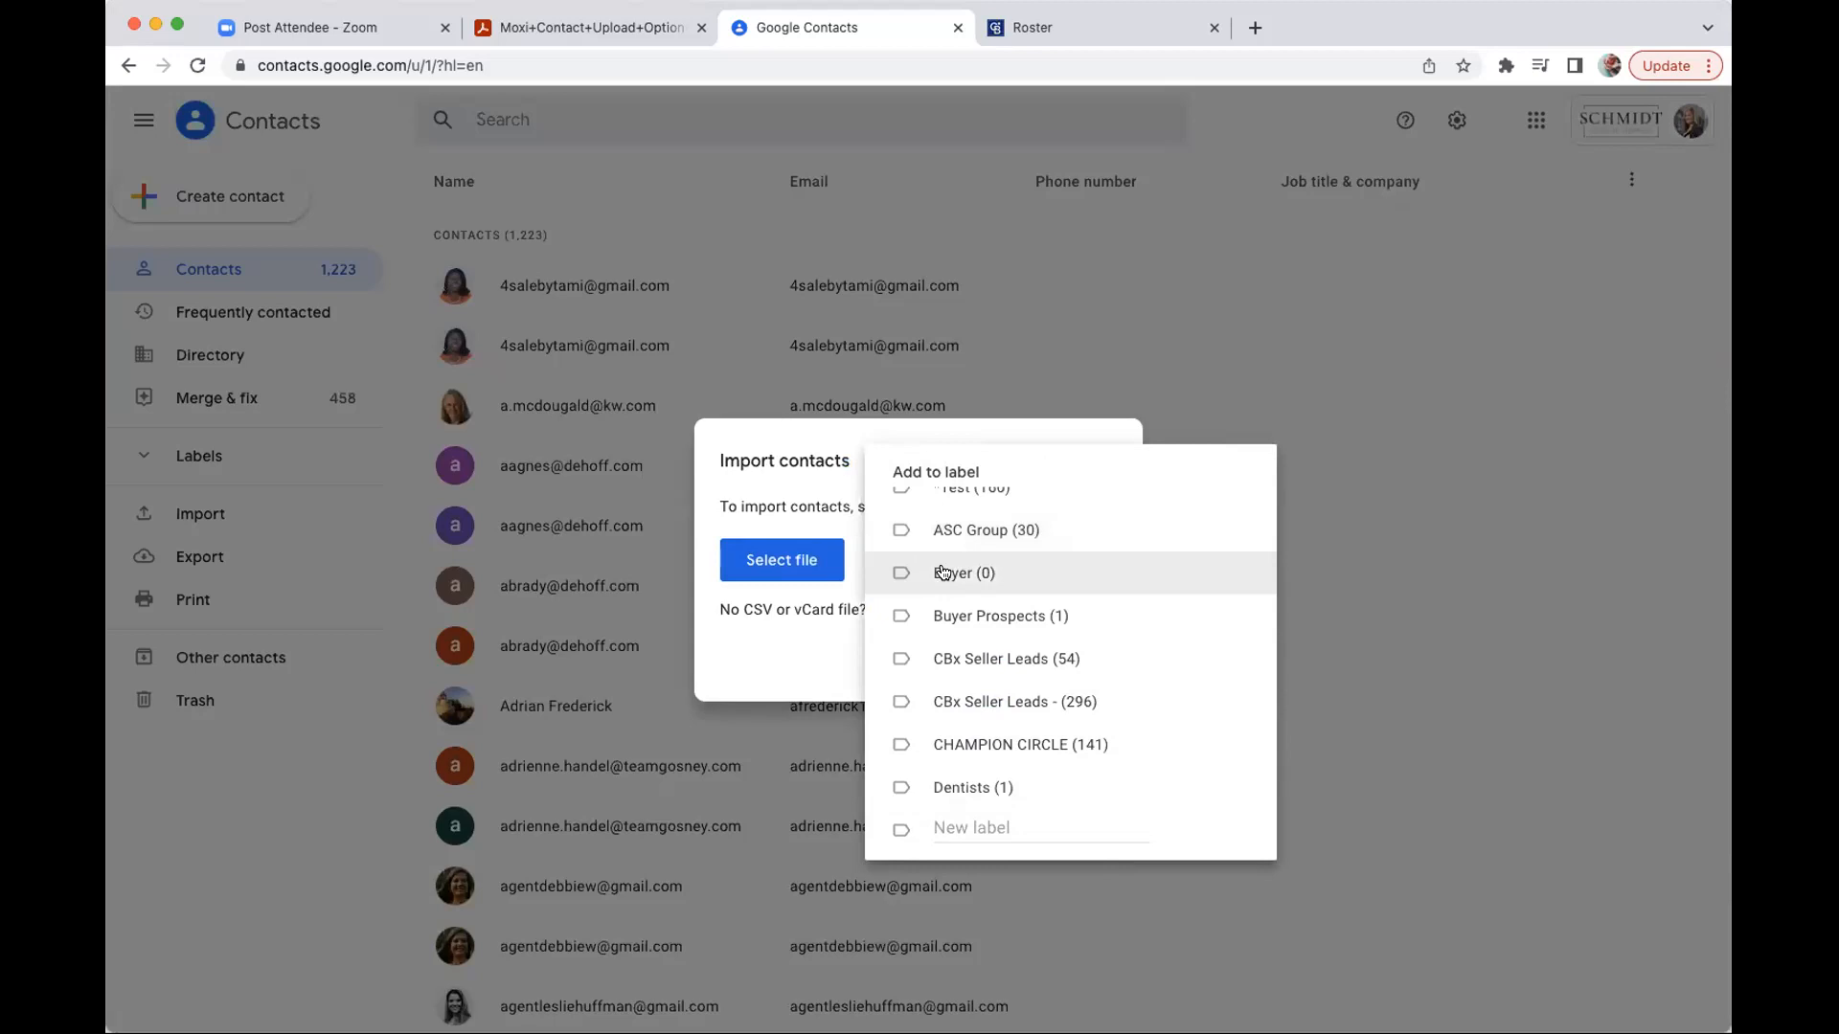
click(891, 572)
click(891, 571)
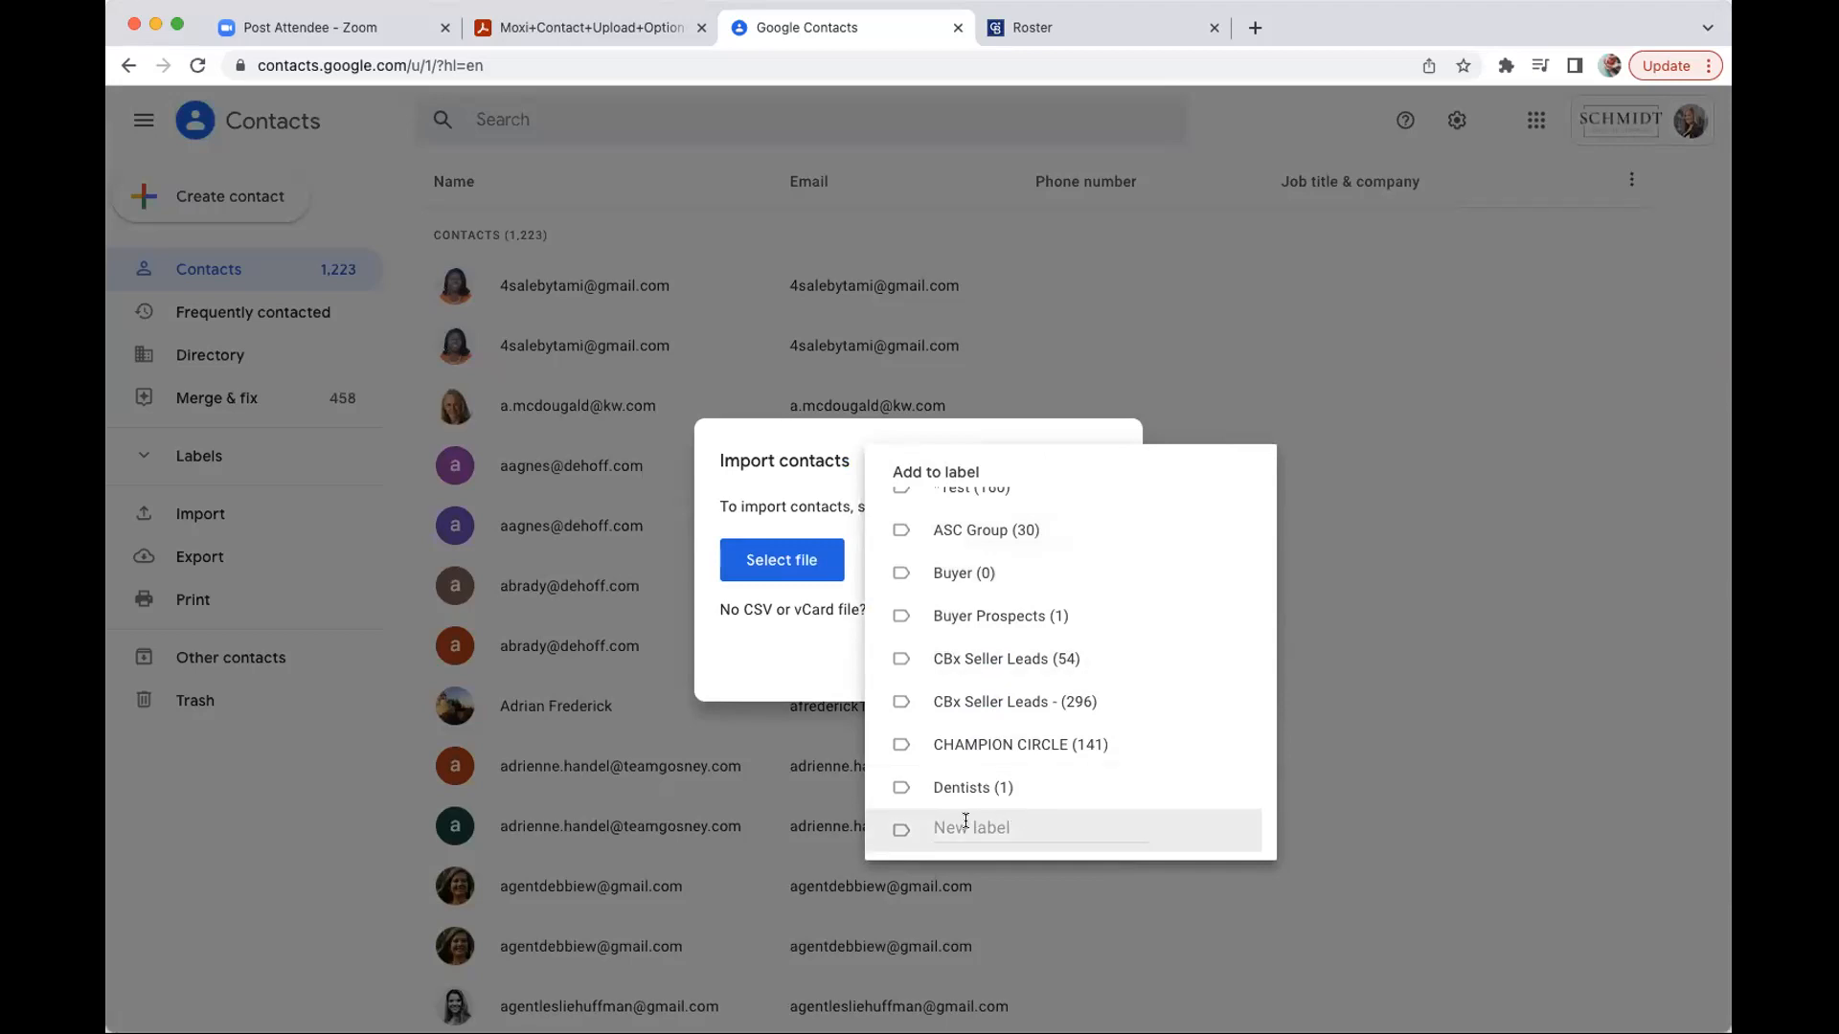
click(966, 822)
text(Jones Community)
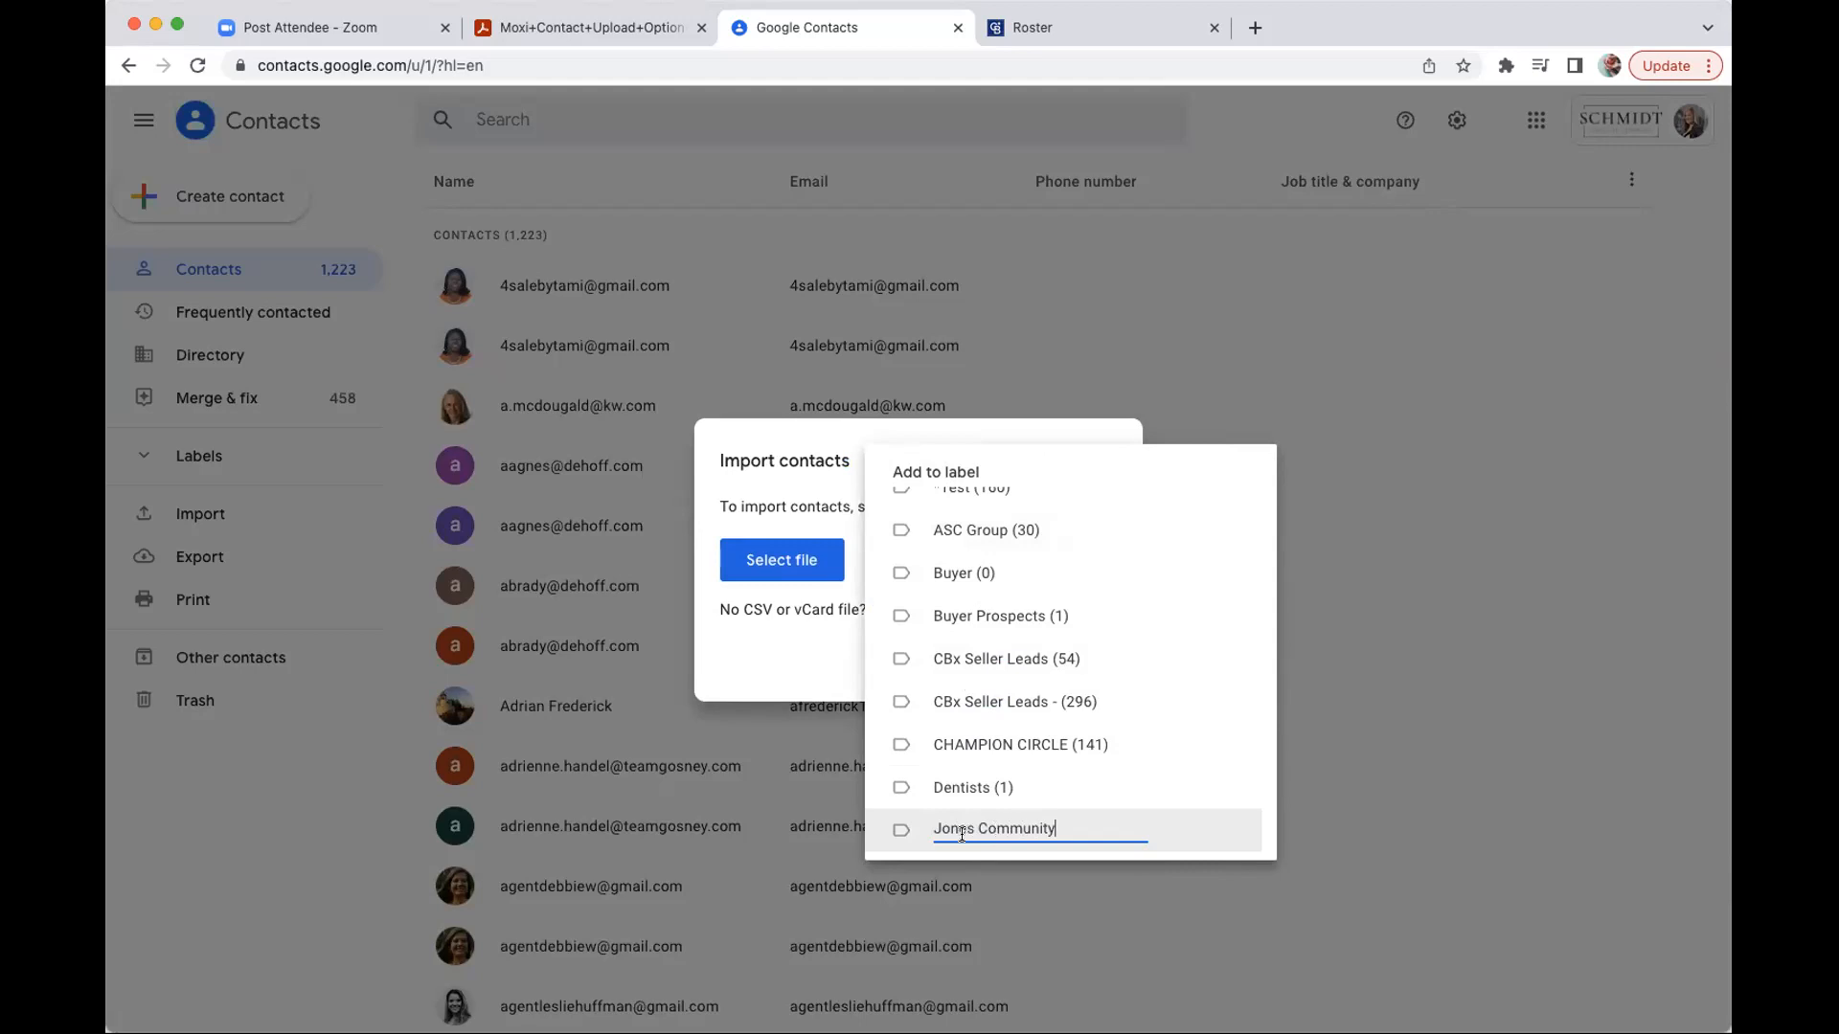
key(Return)
click(819, 661)
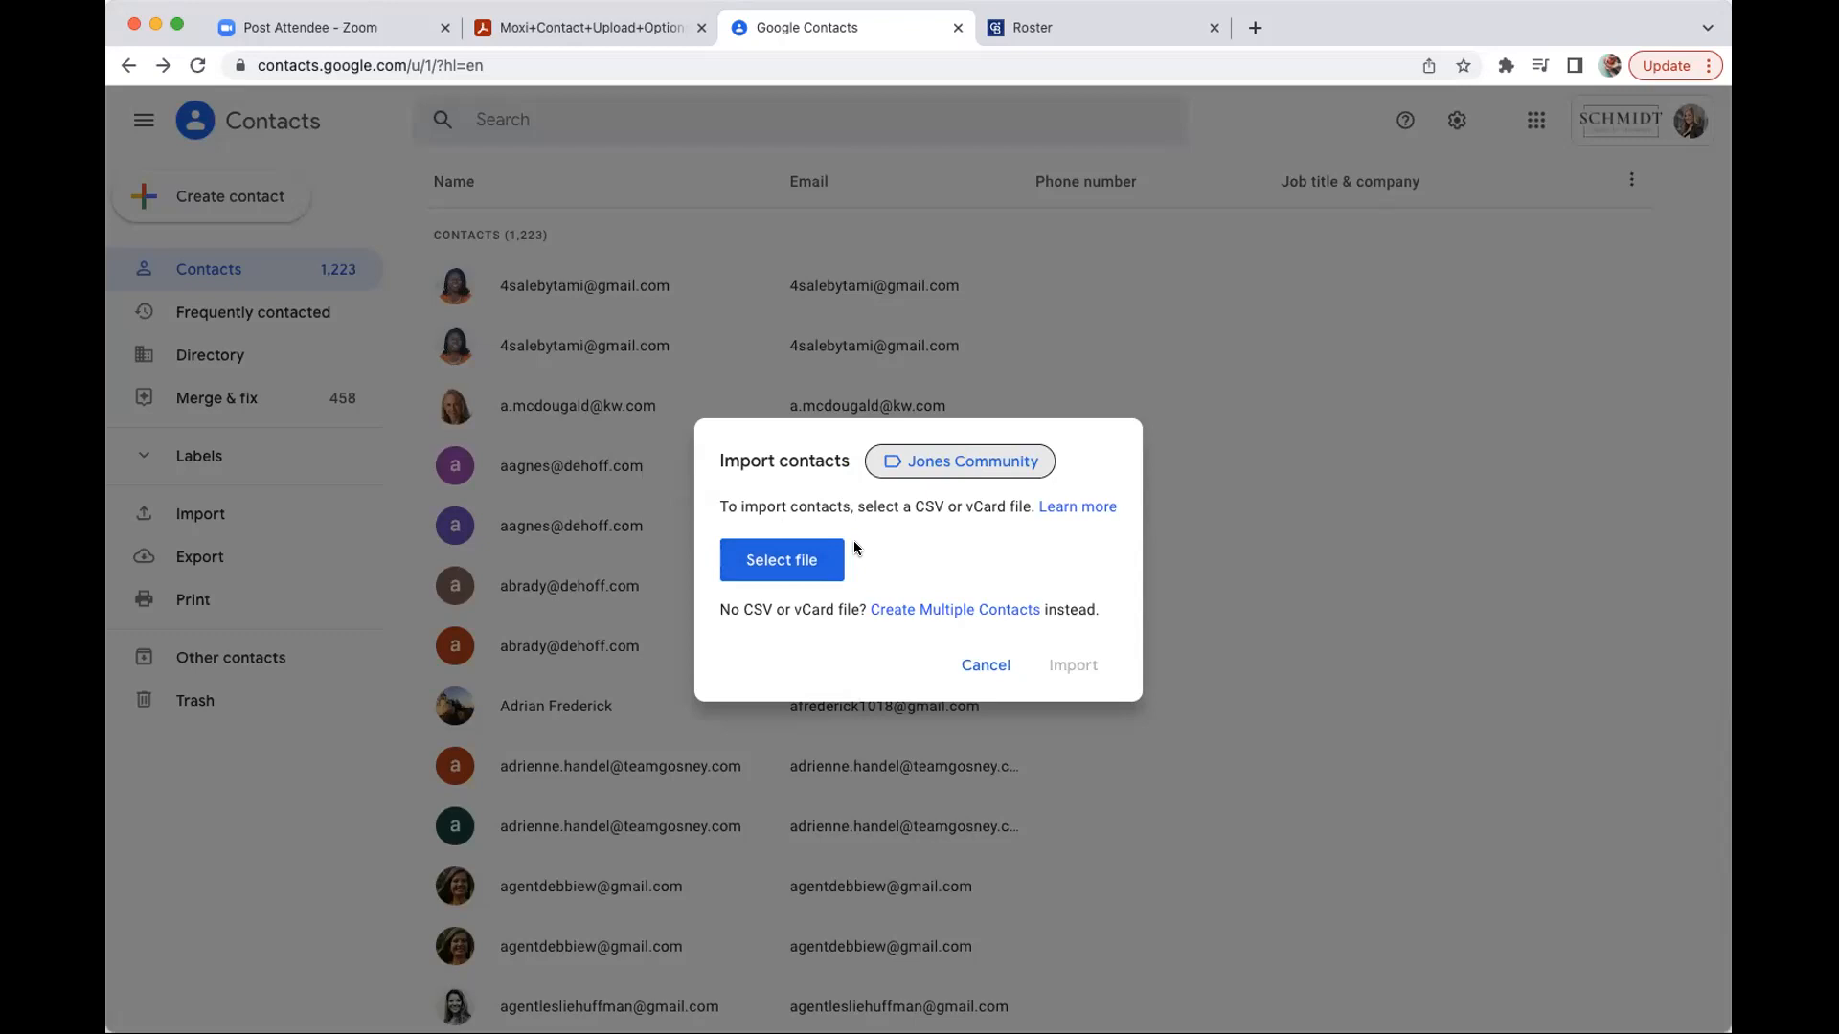
- Choose contacts (11).csv from the CONTACTS folder as the file to import
click(784, 565)
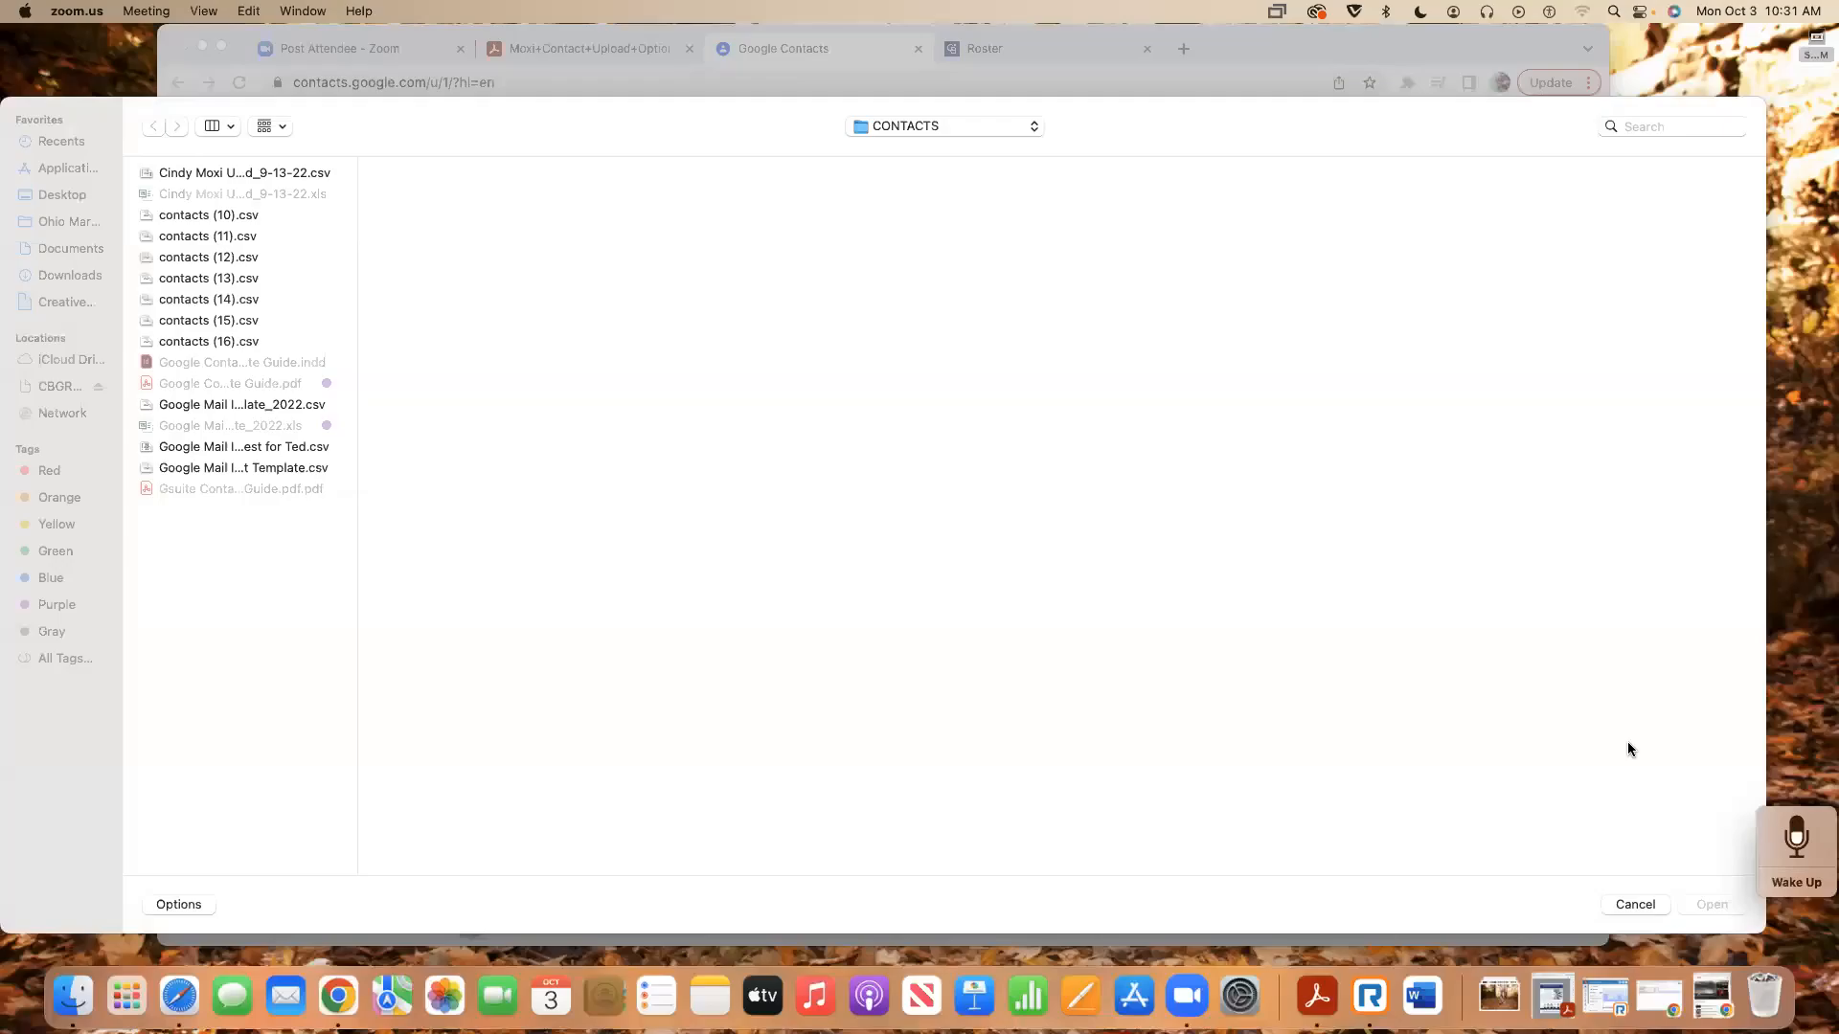
click(1640, 907)
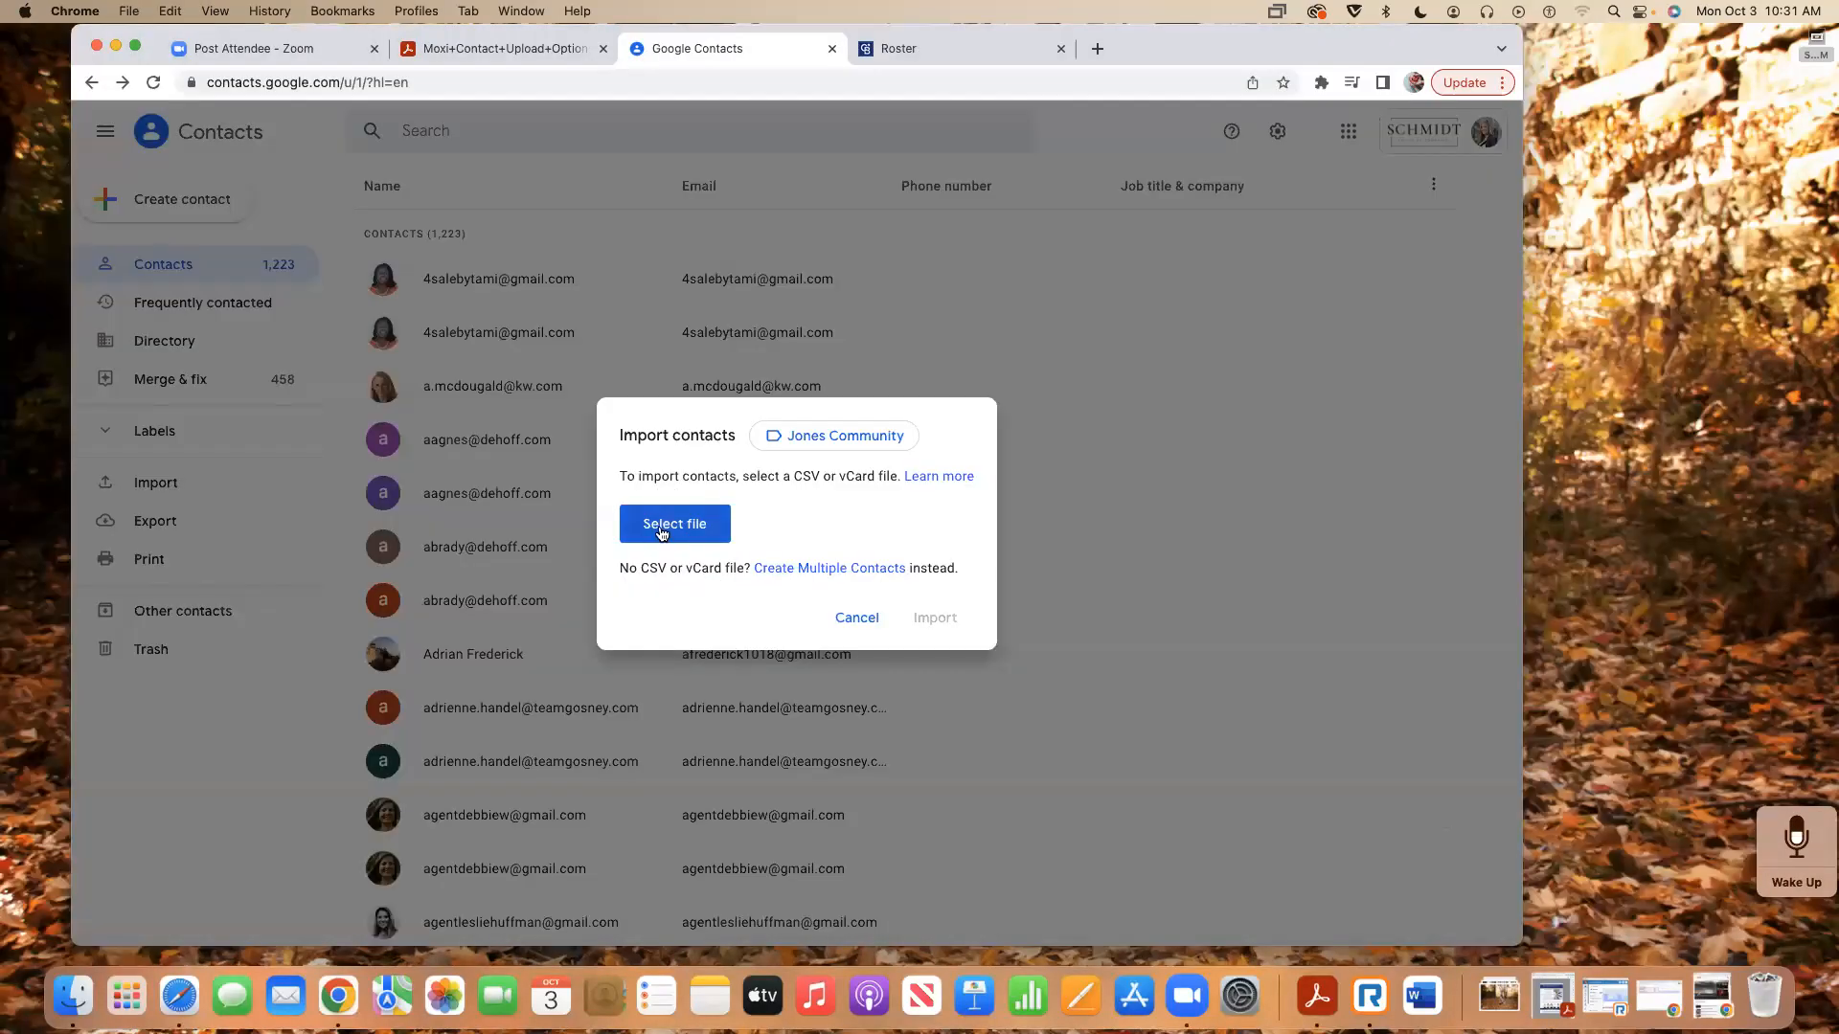
click(661, 534)
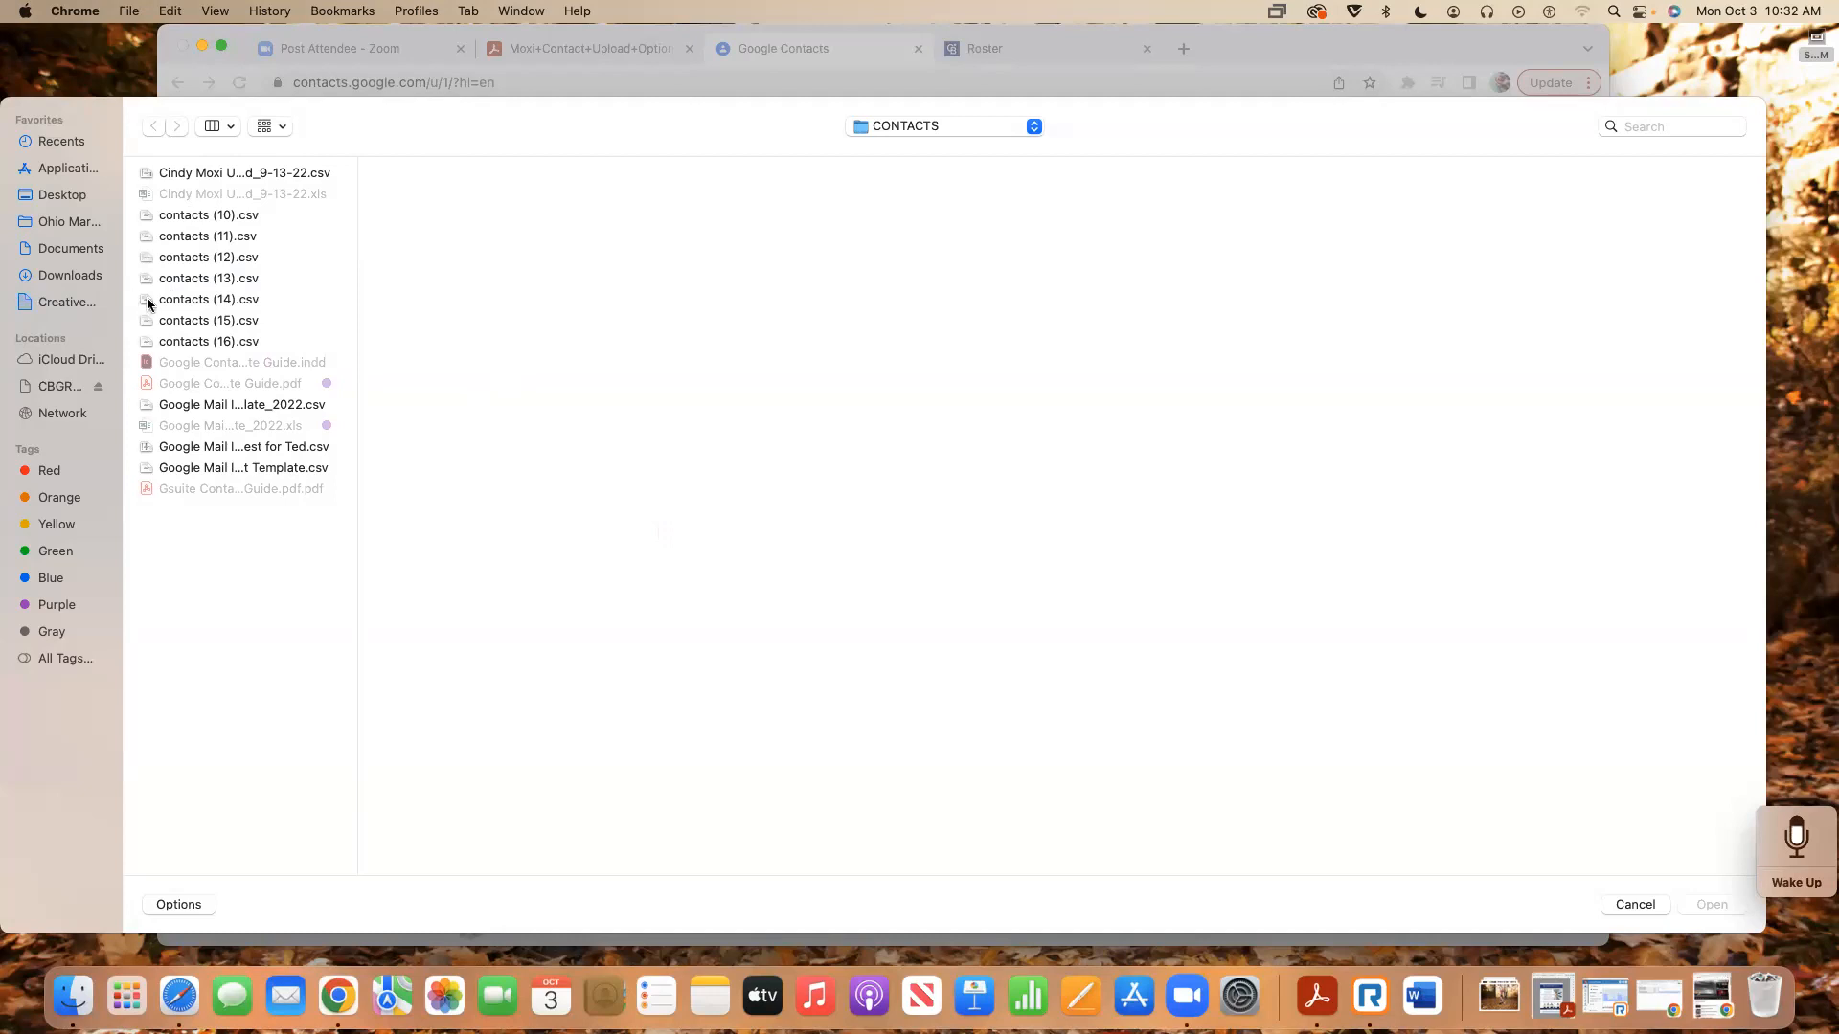
click(195, 240)
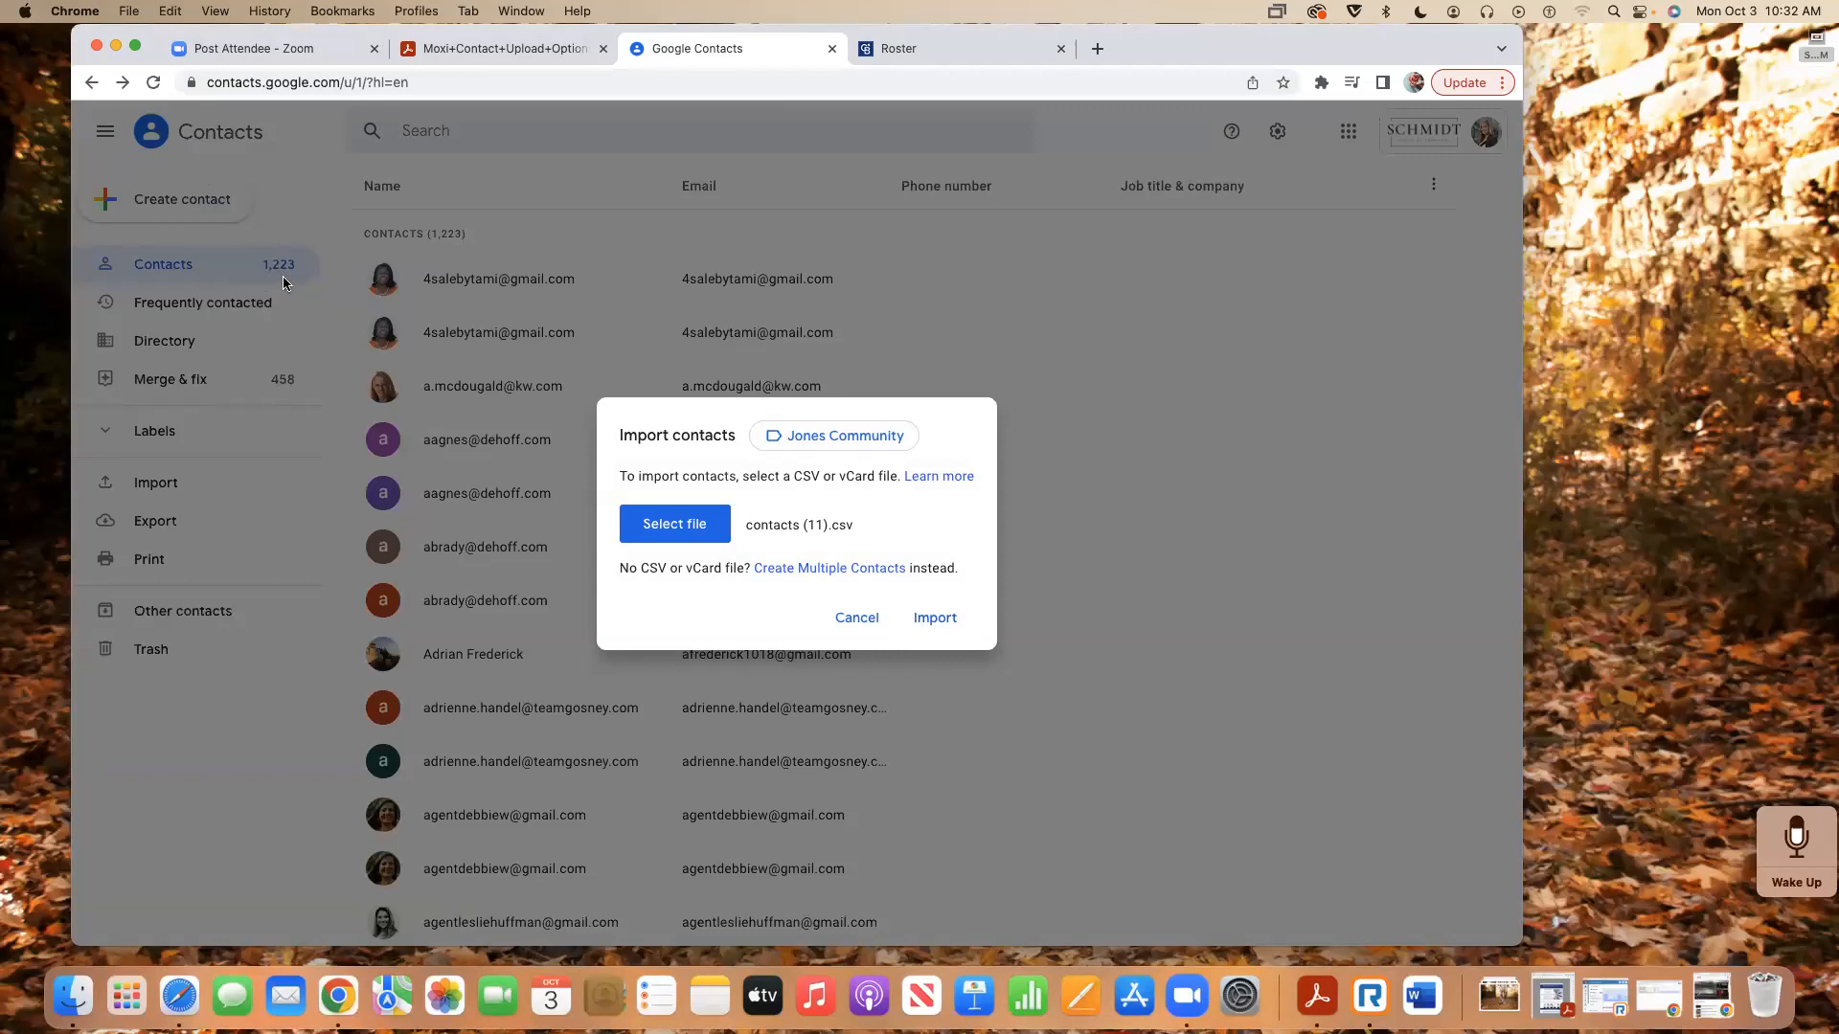
- Import contacts (11).csv, check one imported contact's details, and return to the imported list
click(936, 620)
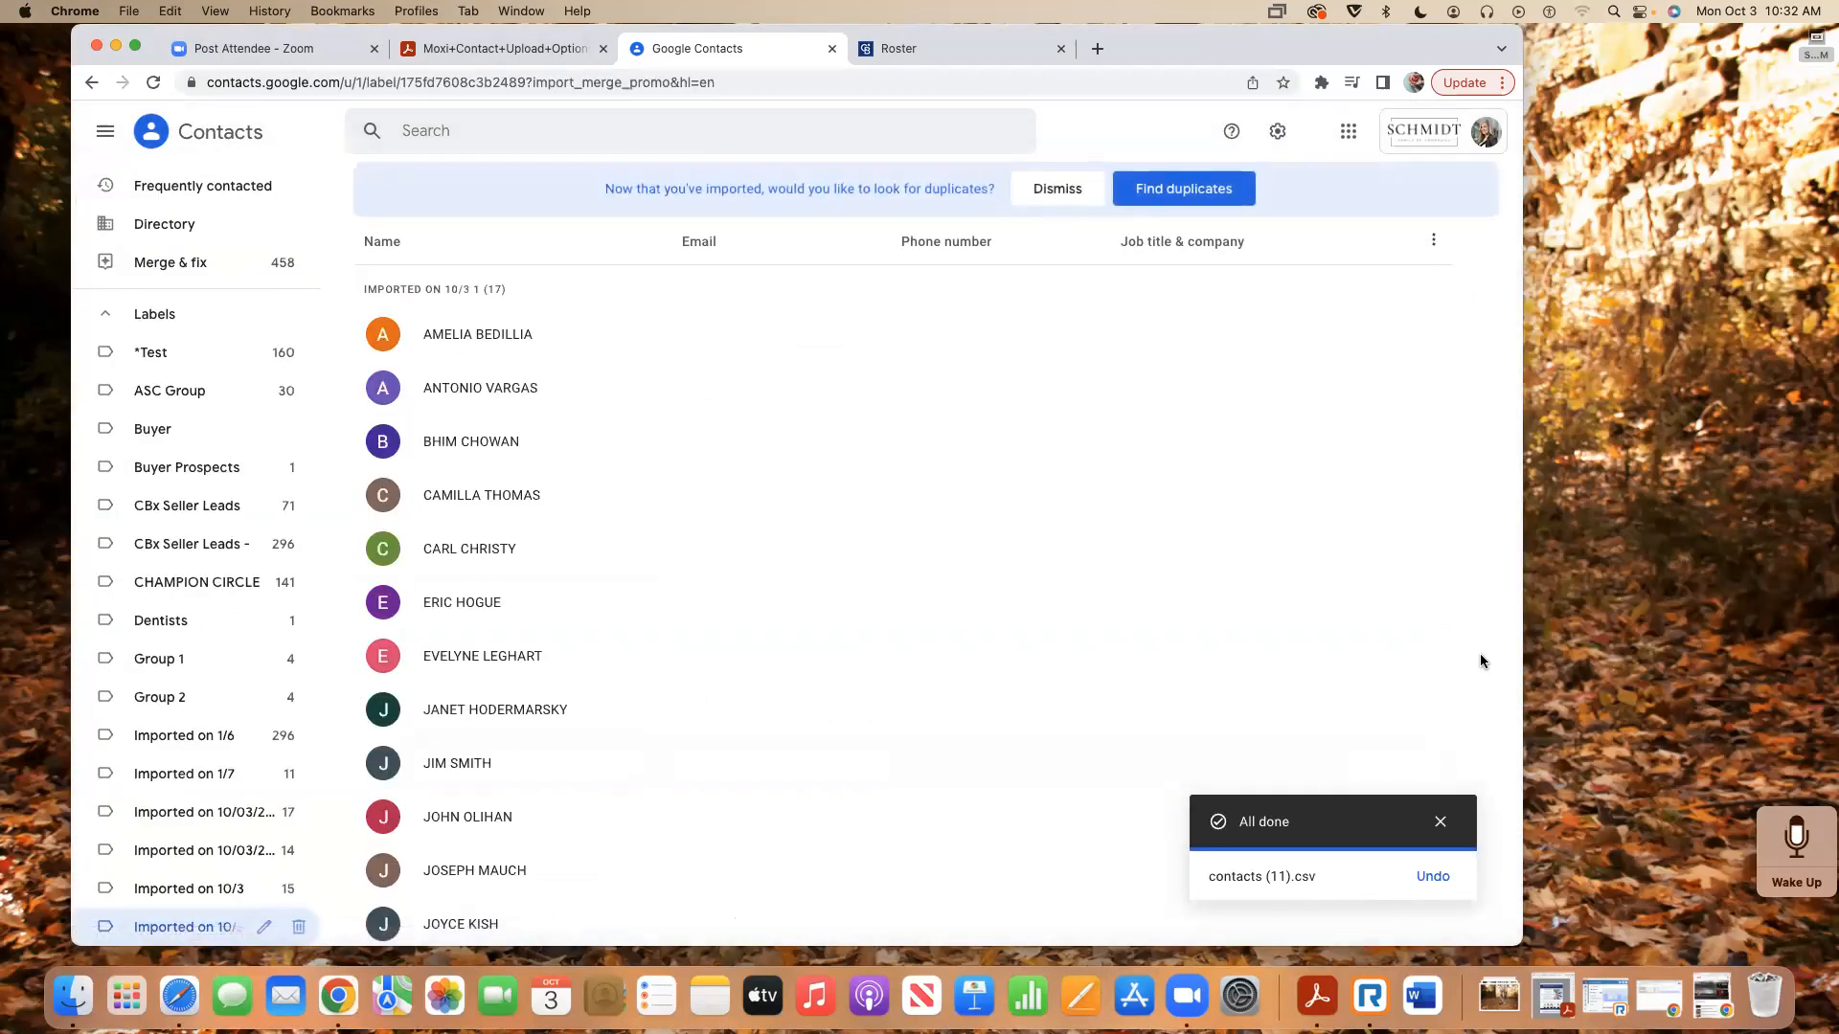
click(1278, 713)
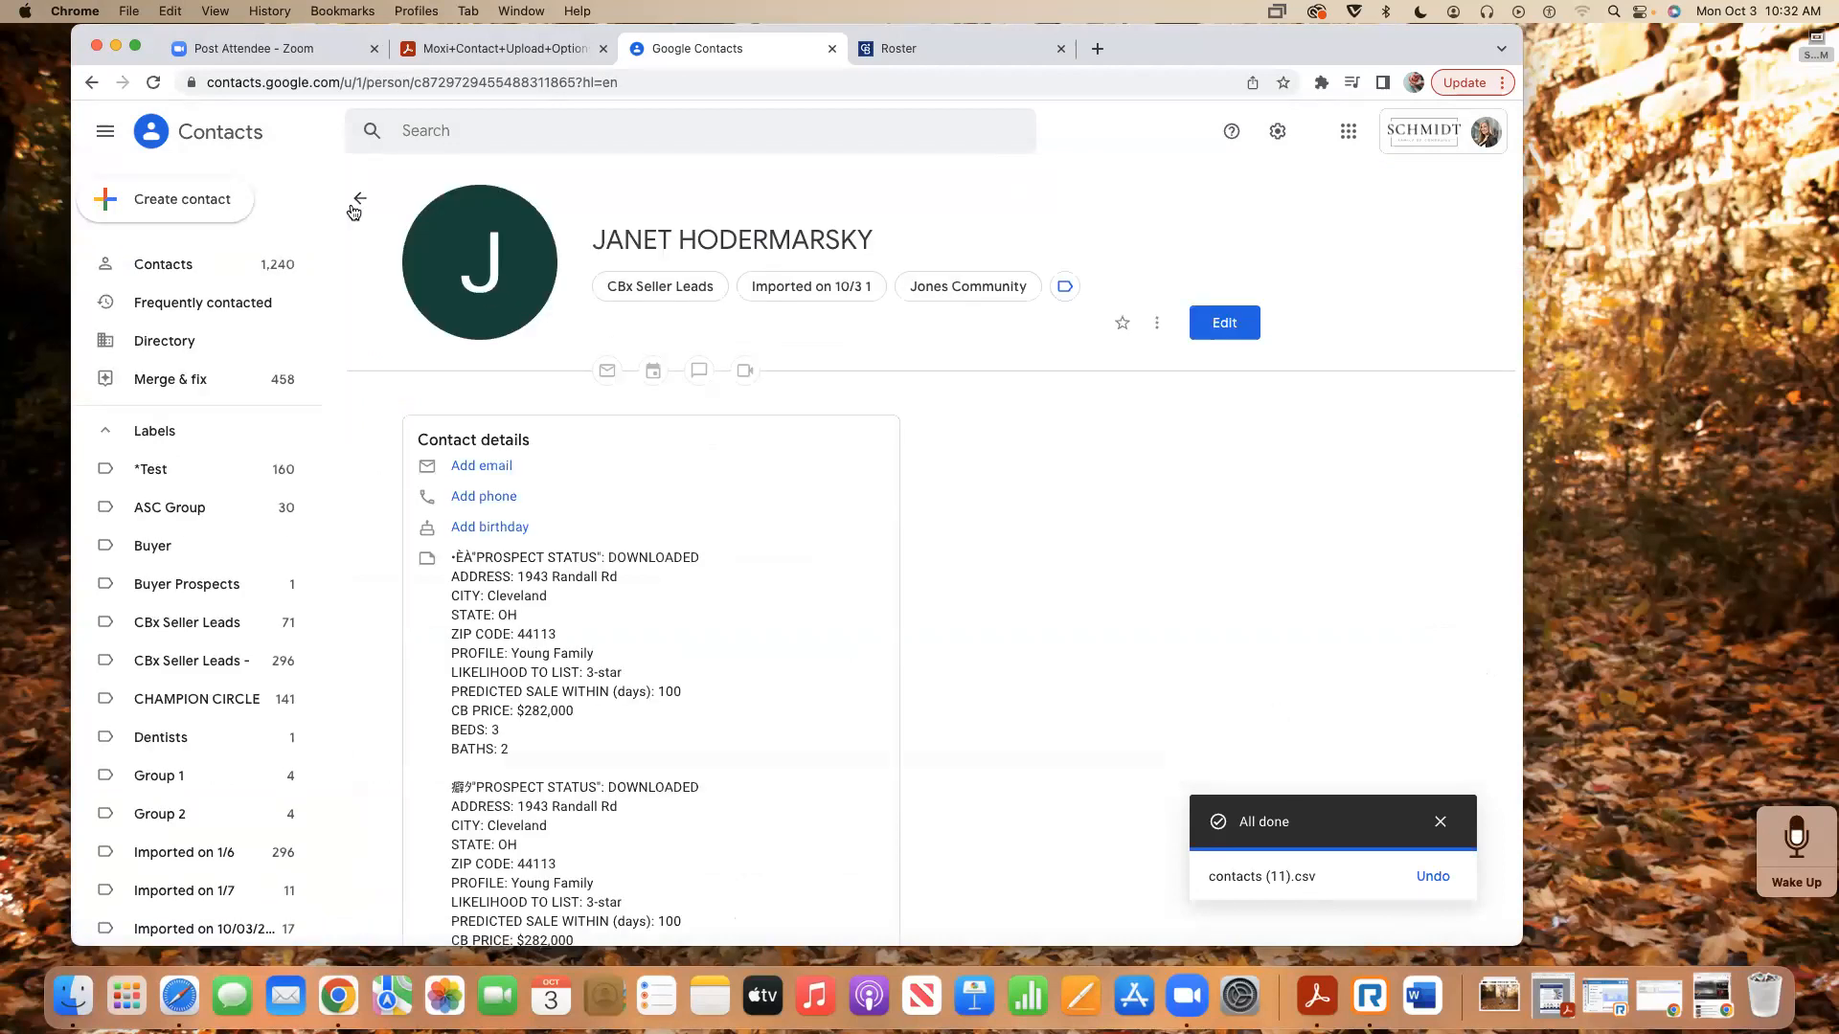
click(360, 198)
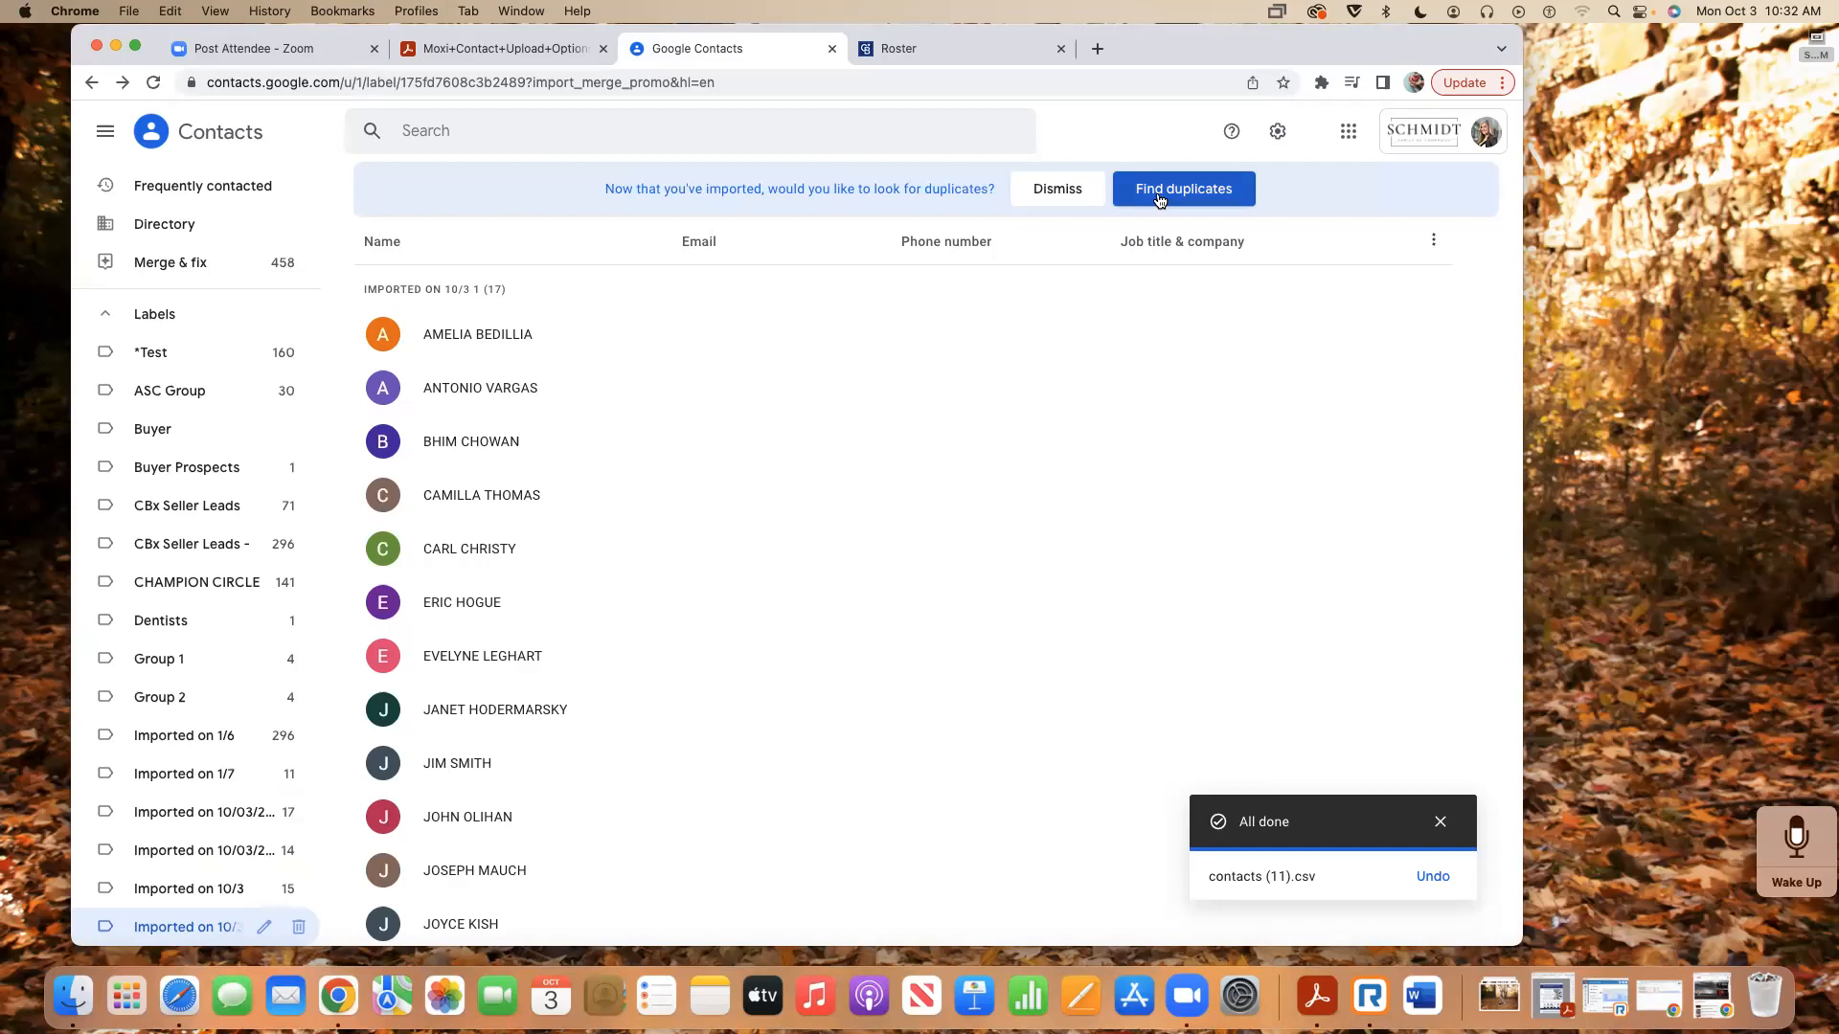
- Dismiss the duplicates notice, browse the labels, and open the Jones Community label
click(1049, 190)
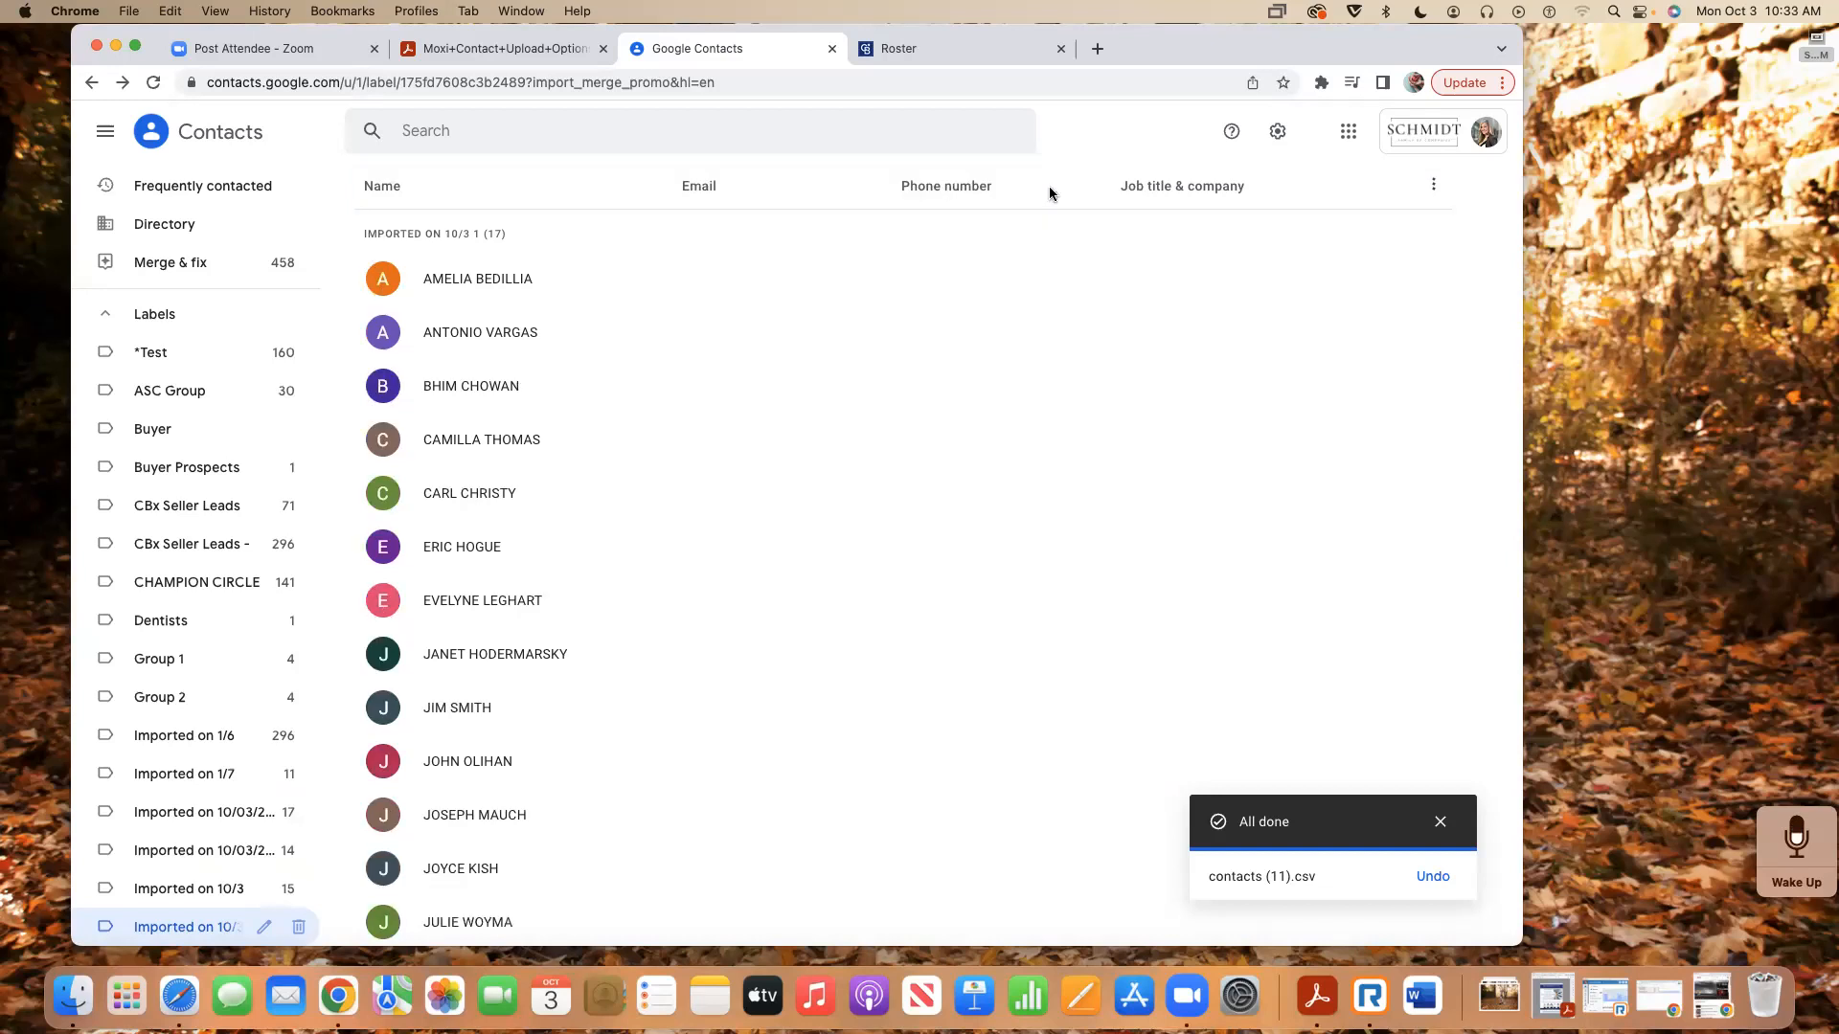
scroll(251, 244, up, 2)
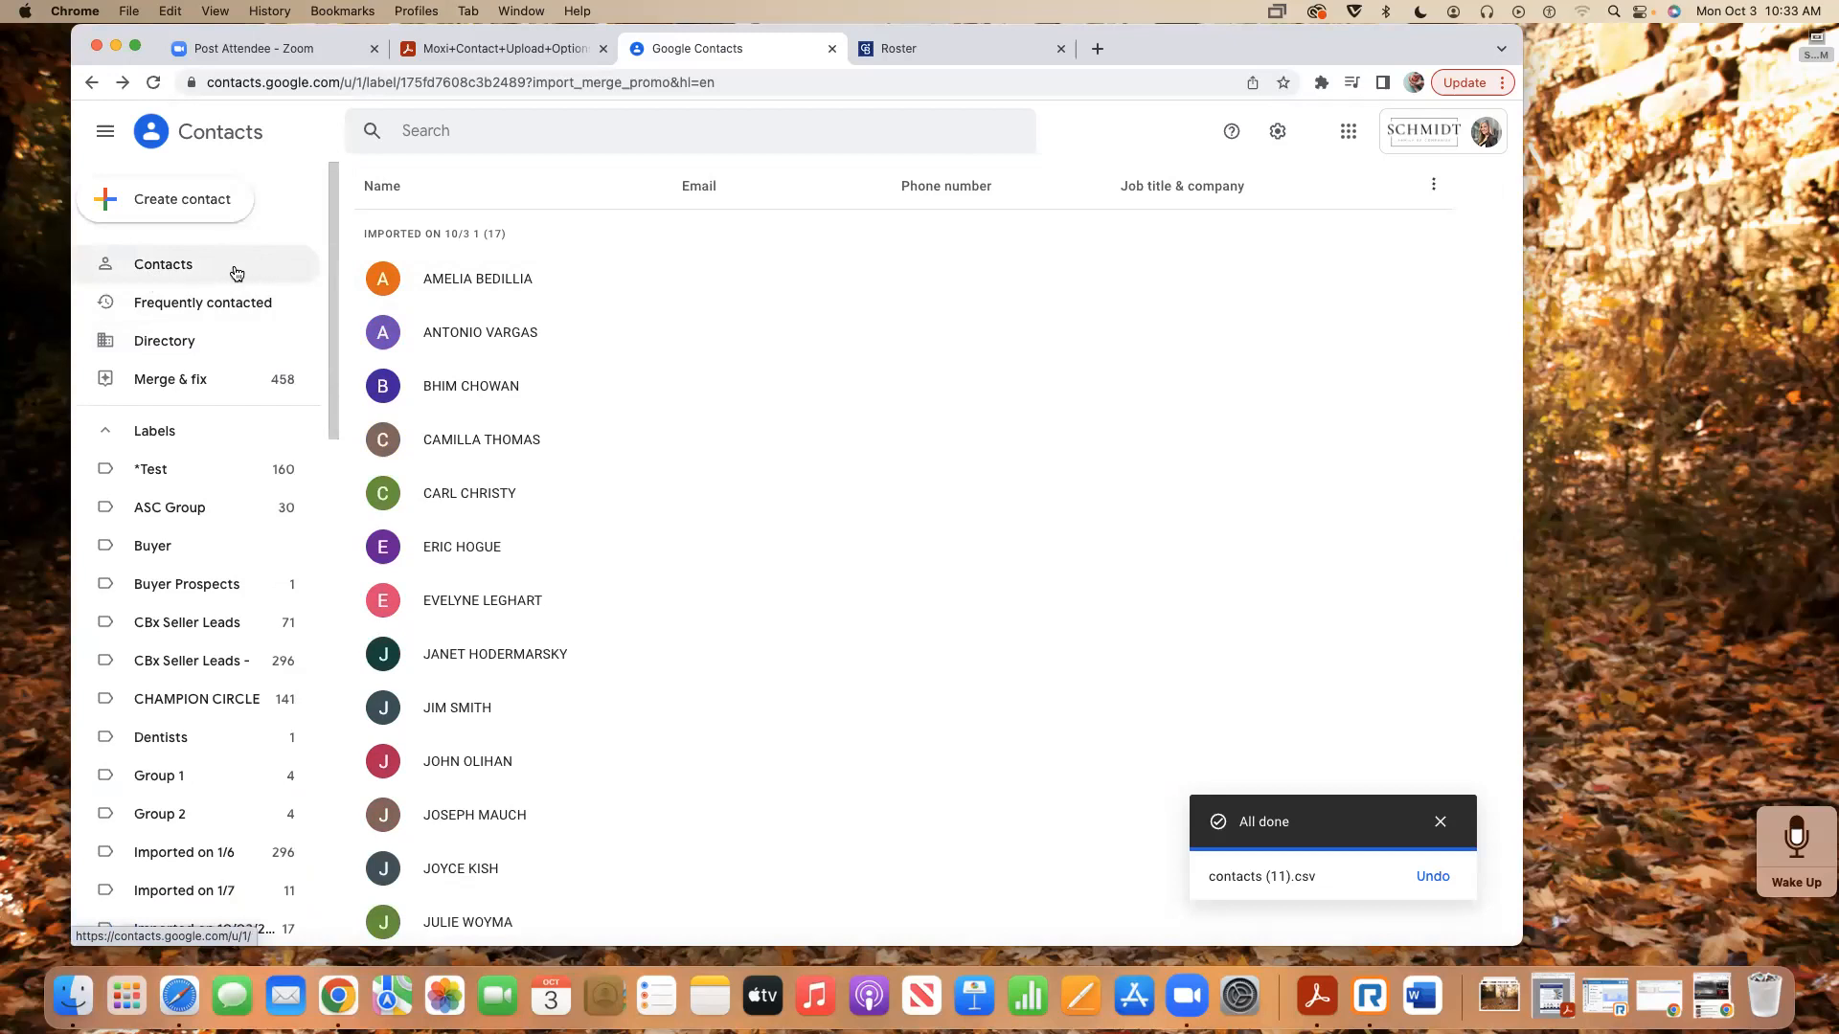
click(160, 271)
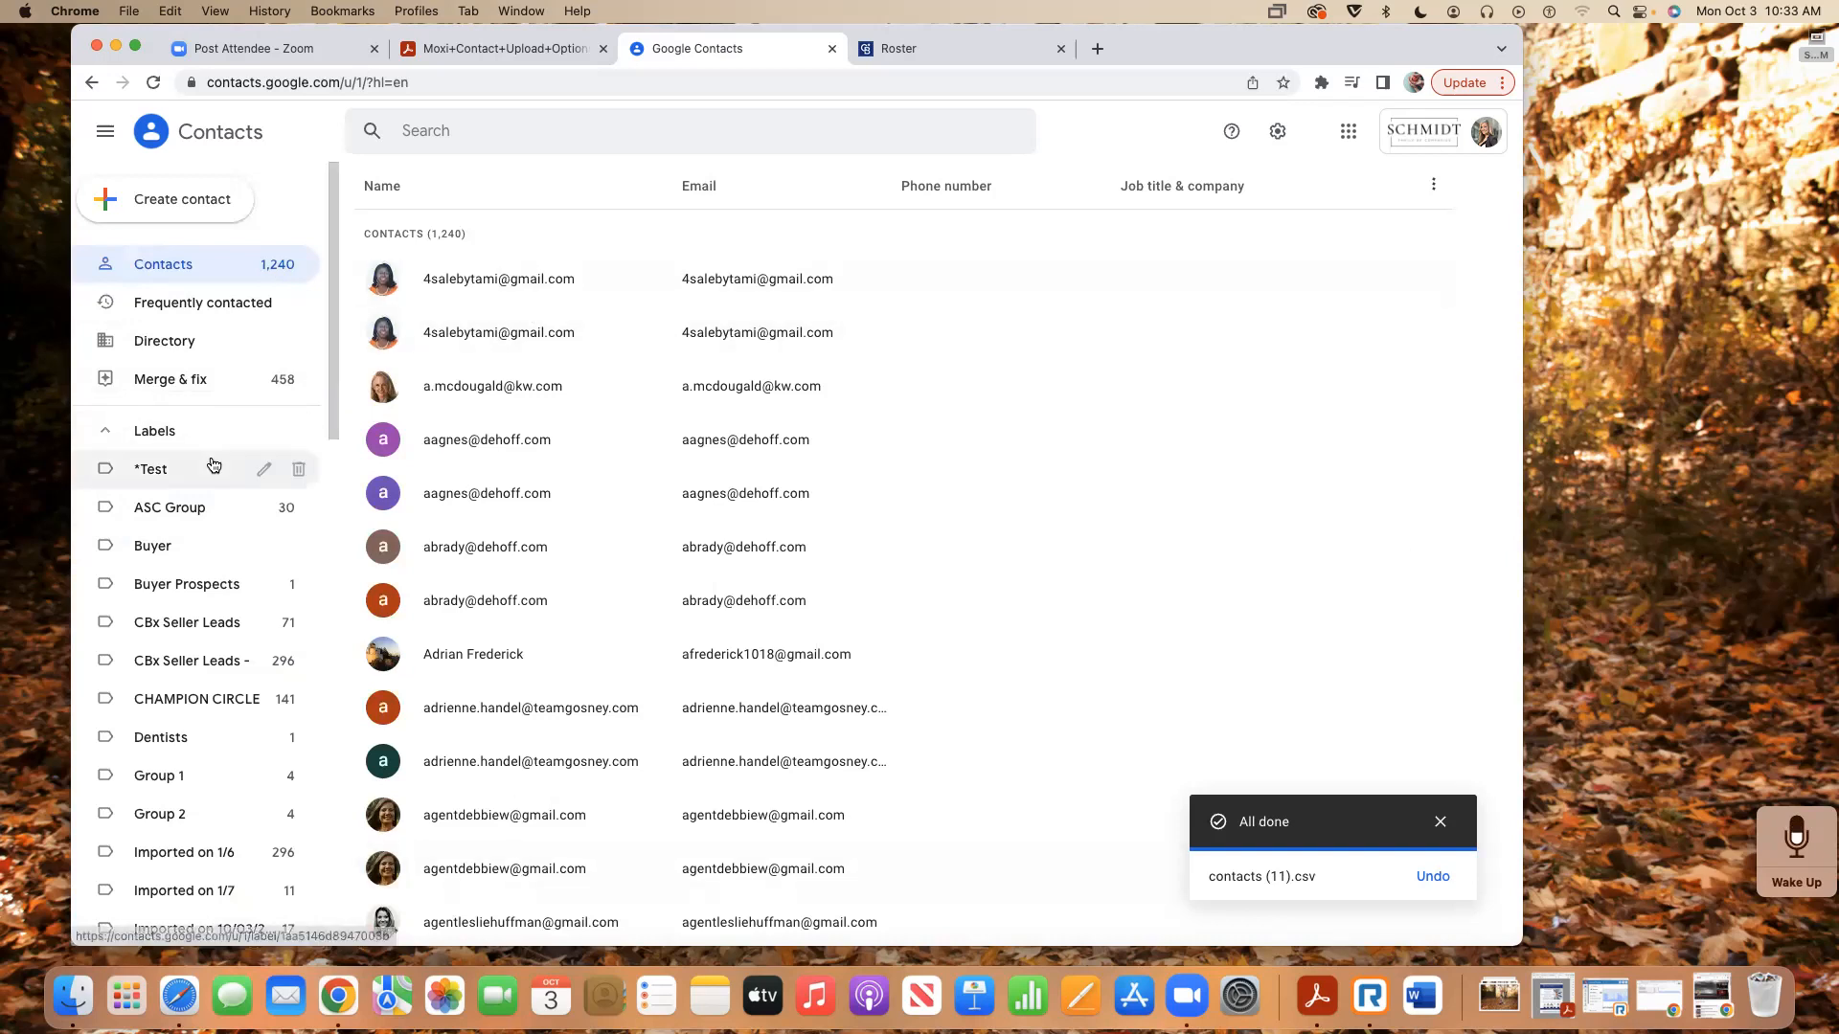
scroll(212, 465, down, 5)
scroll(212, 465, down, 8)
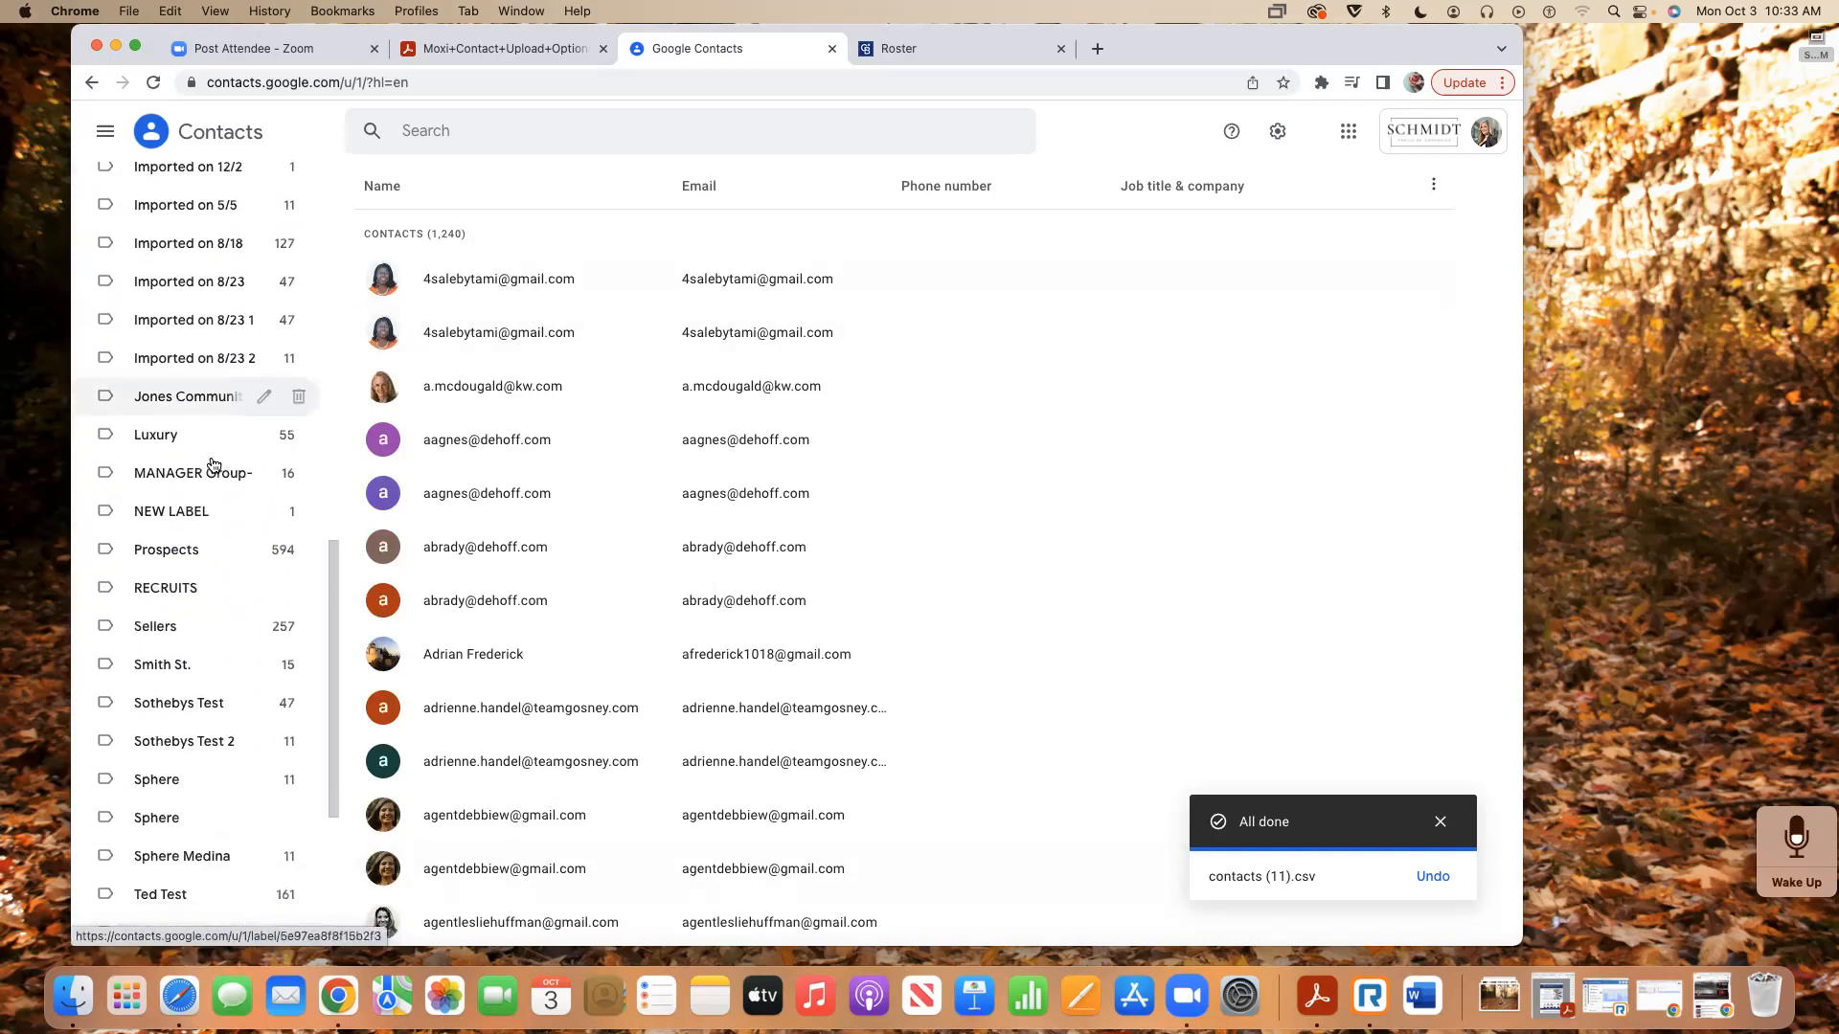
scroll(213, 313, up, 13)
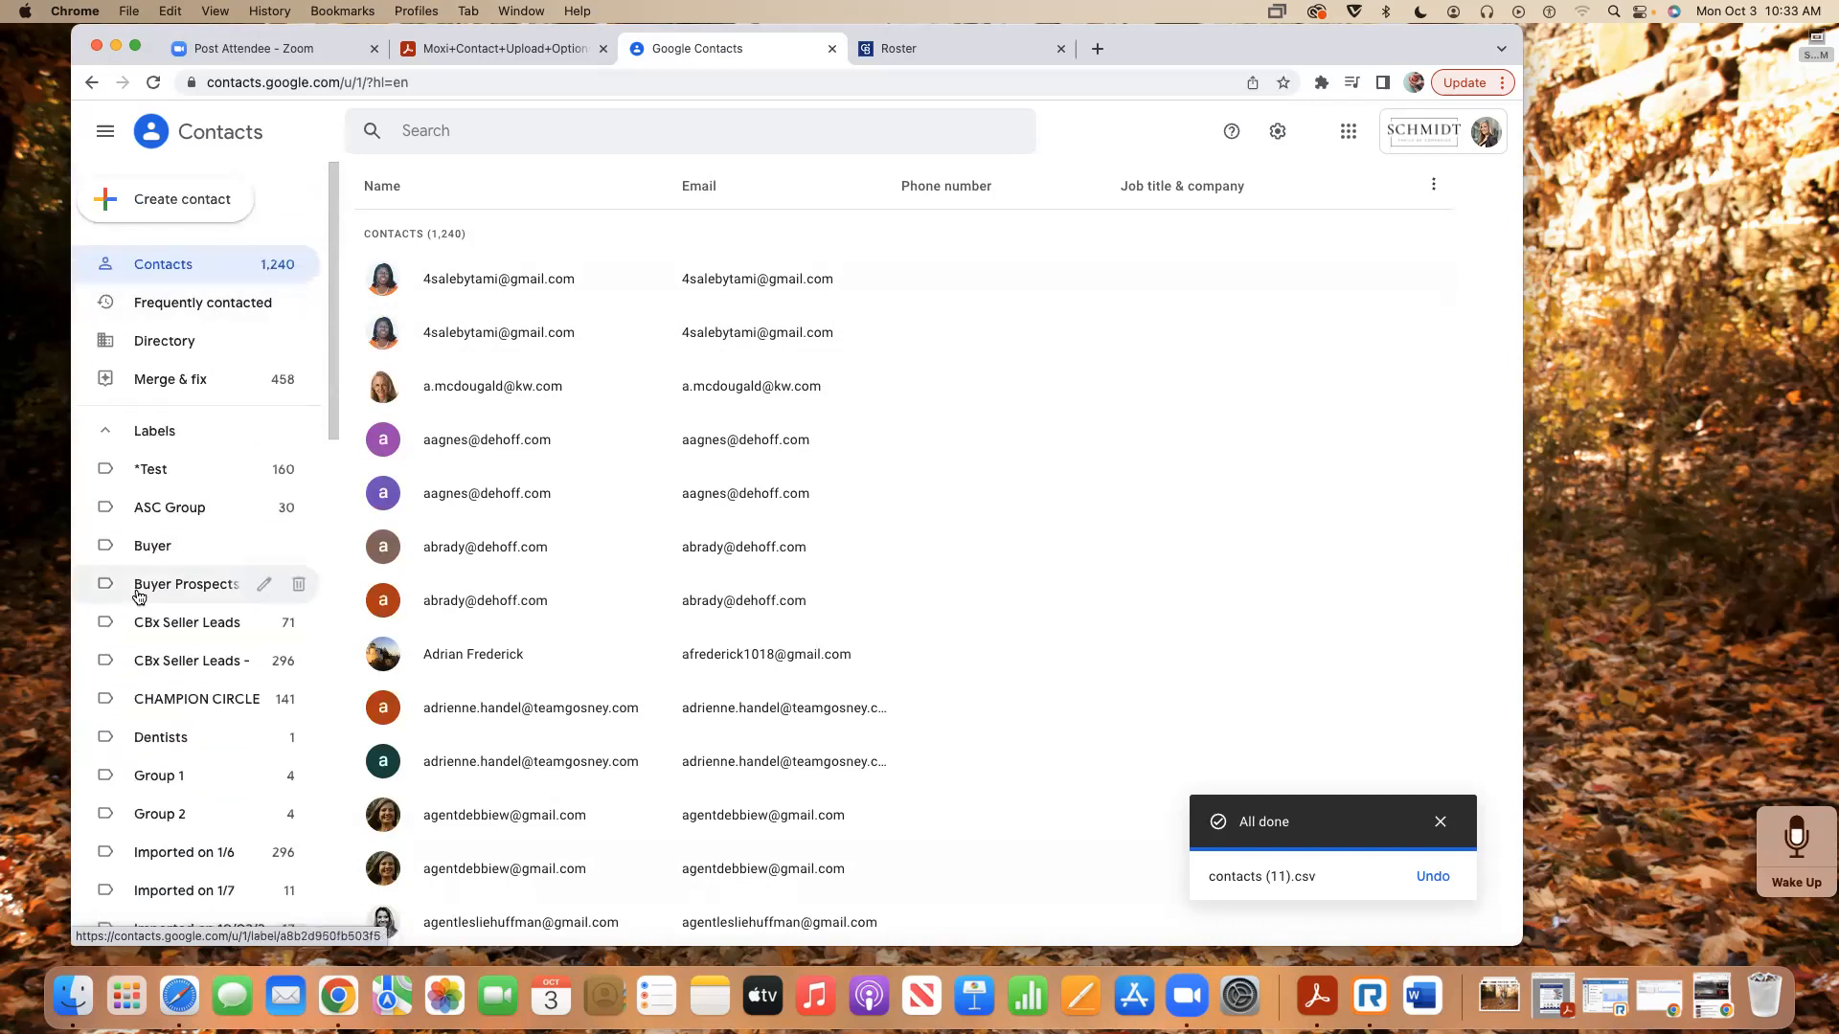
click(107, 431)
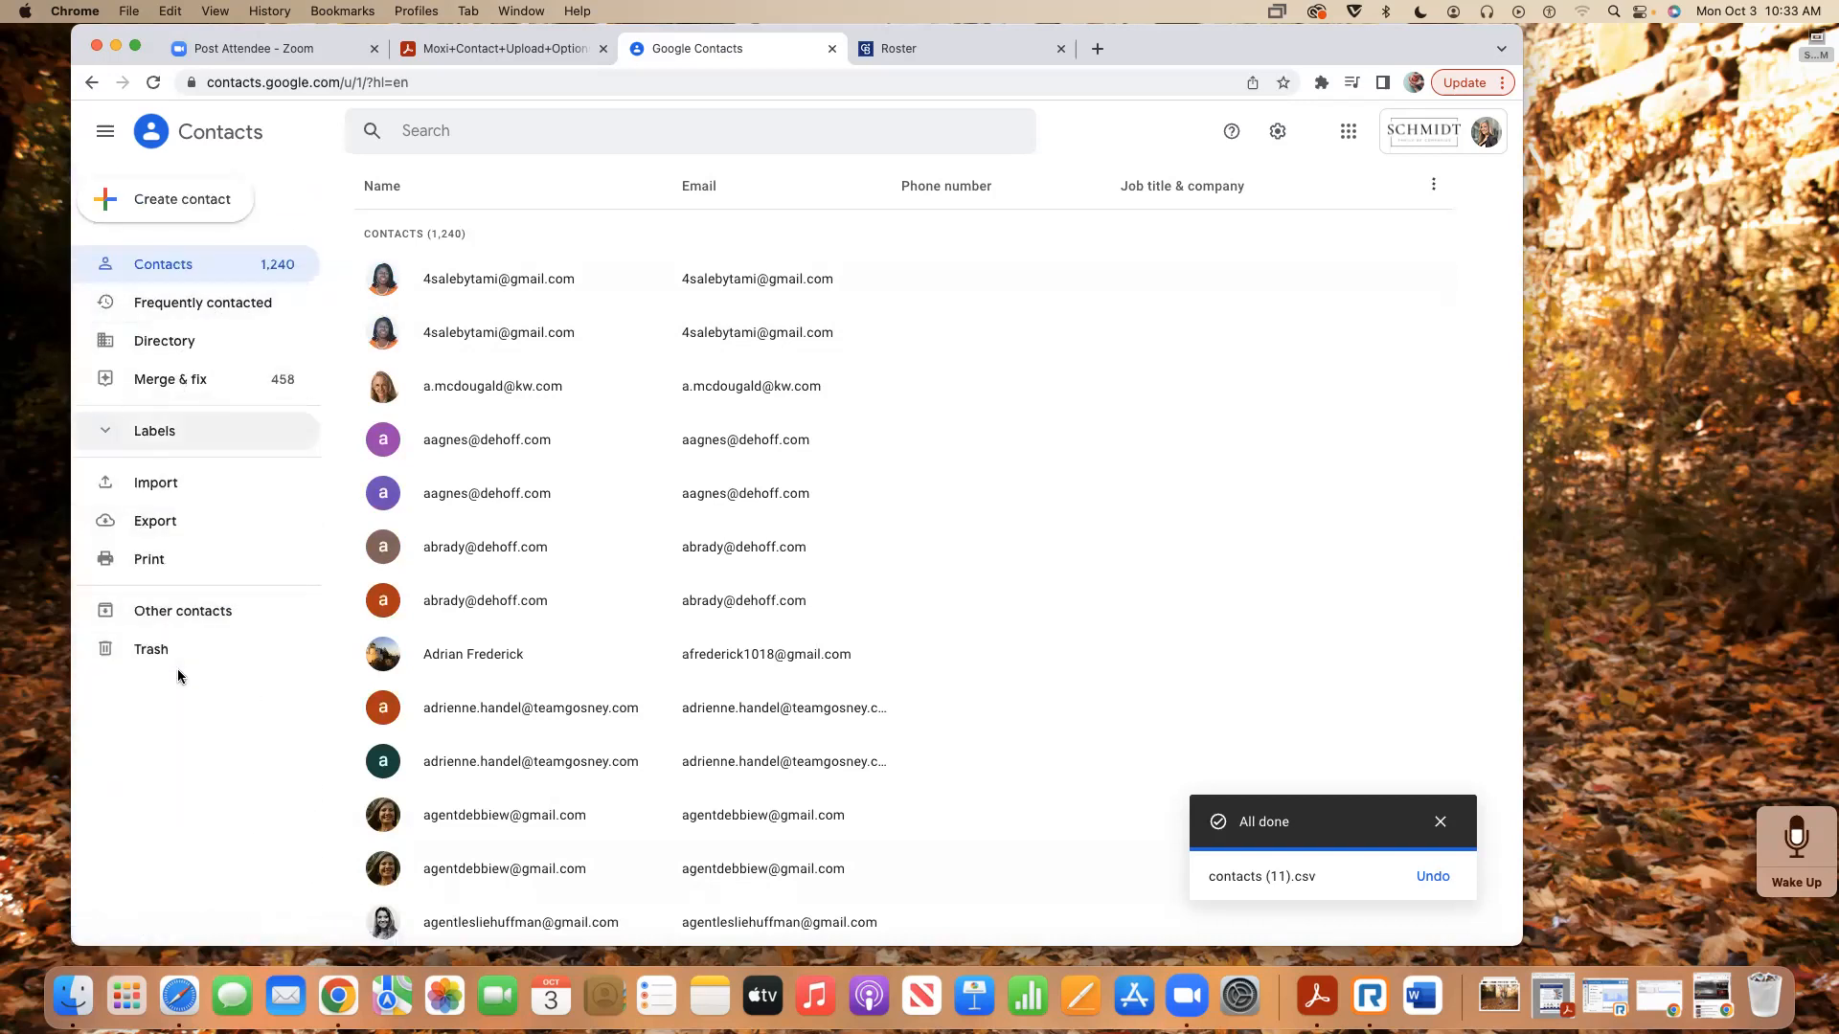
click(142, 434)
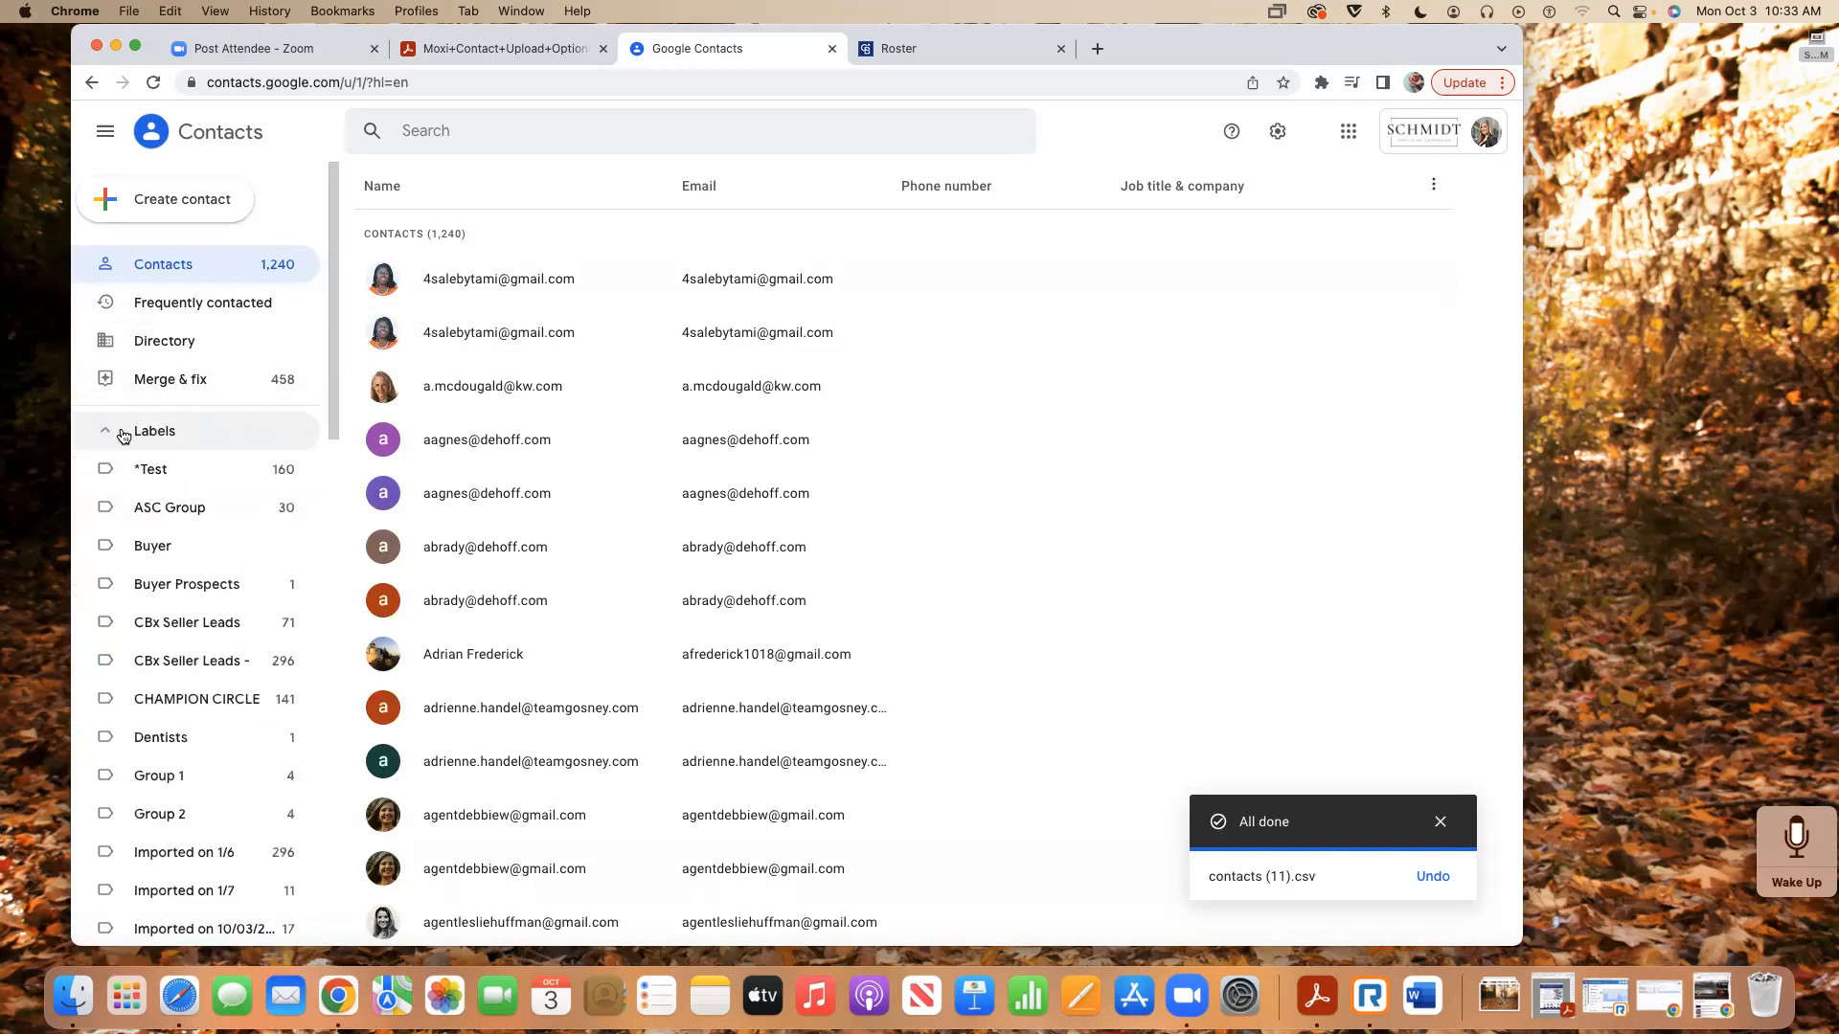
scroll(185, 596, down, 10)
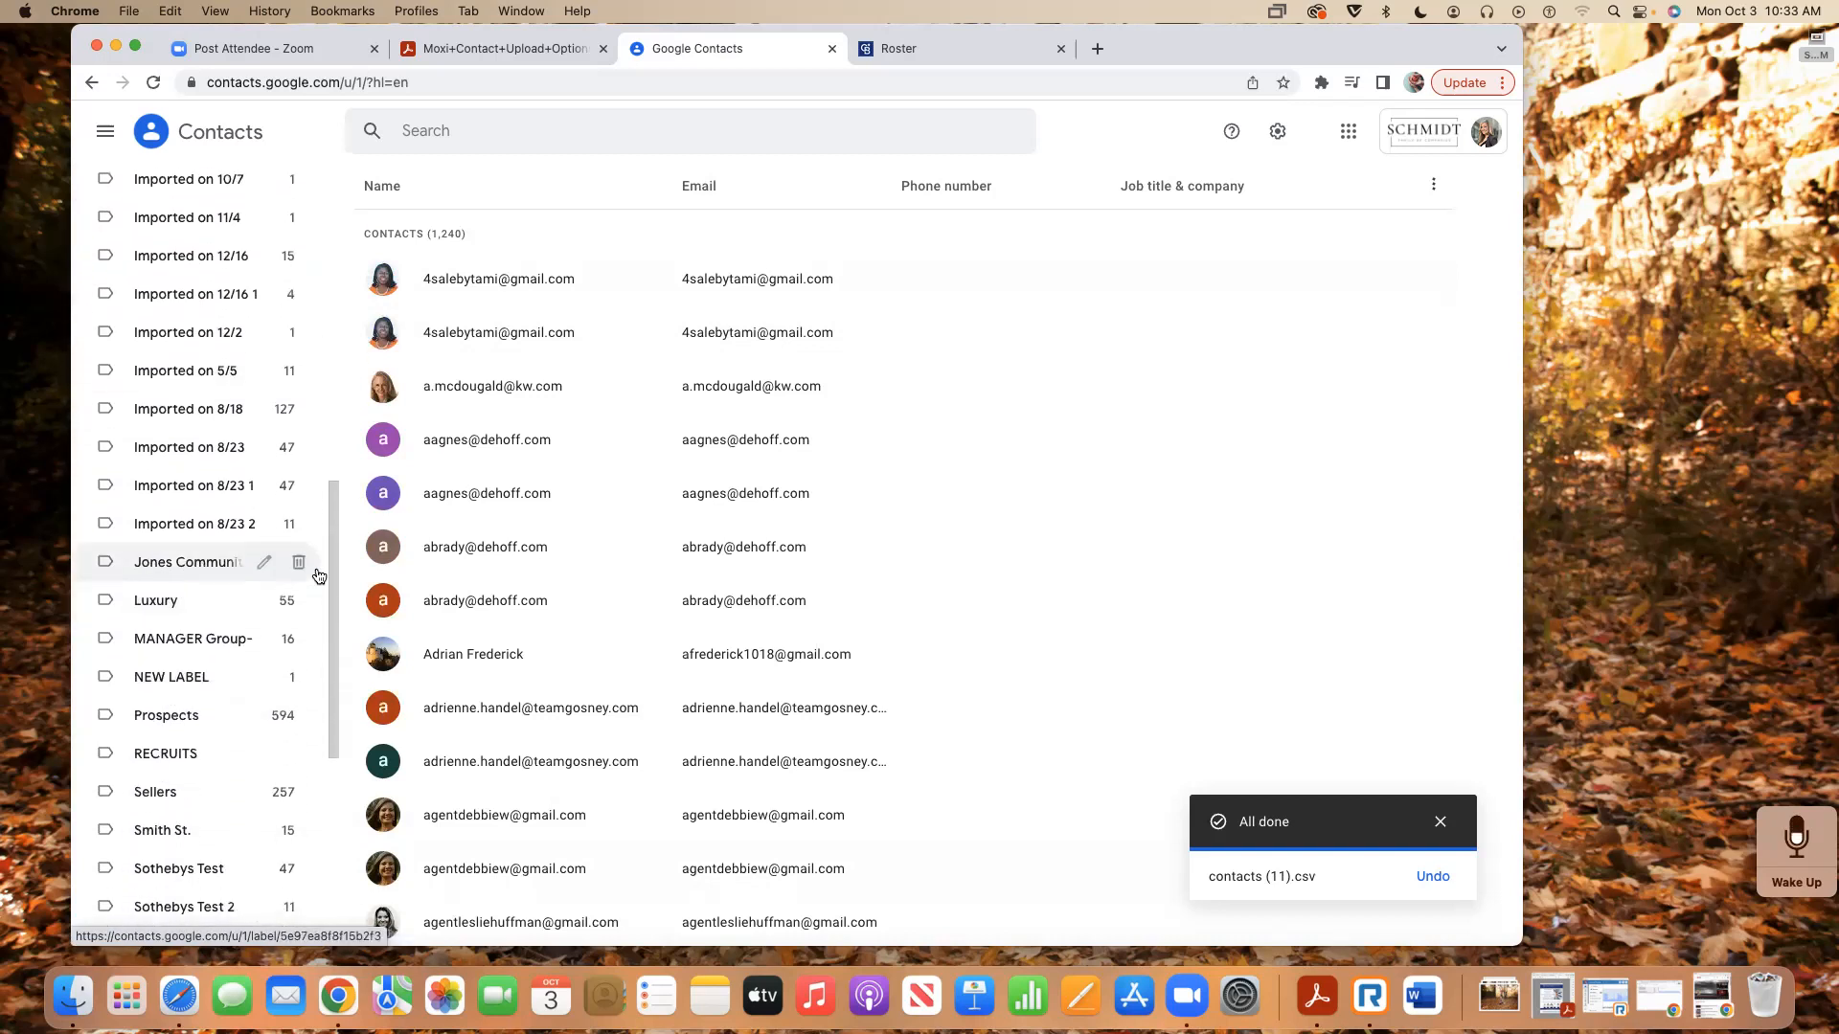
click(199, 567)
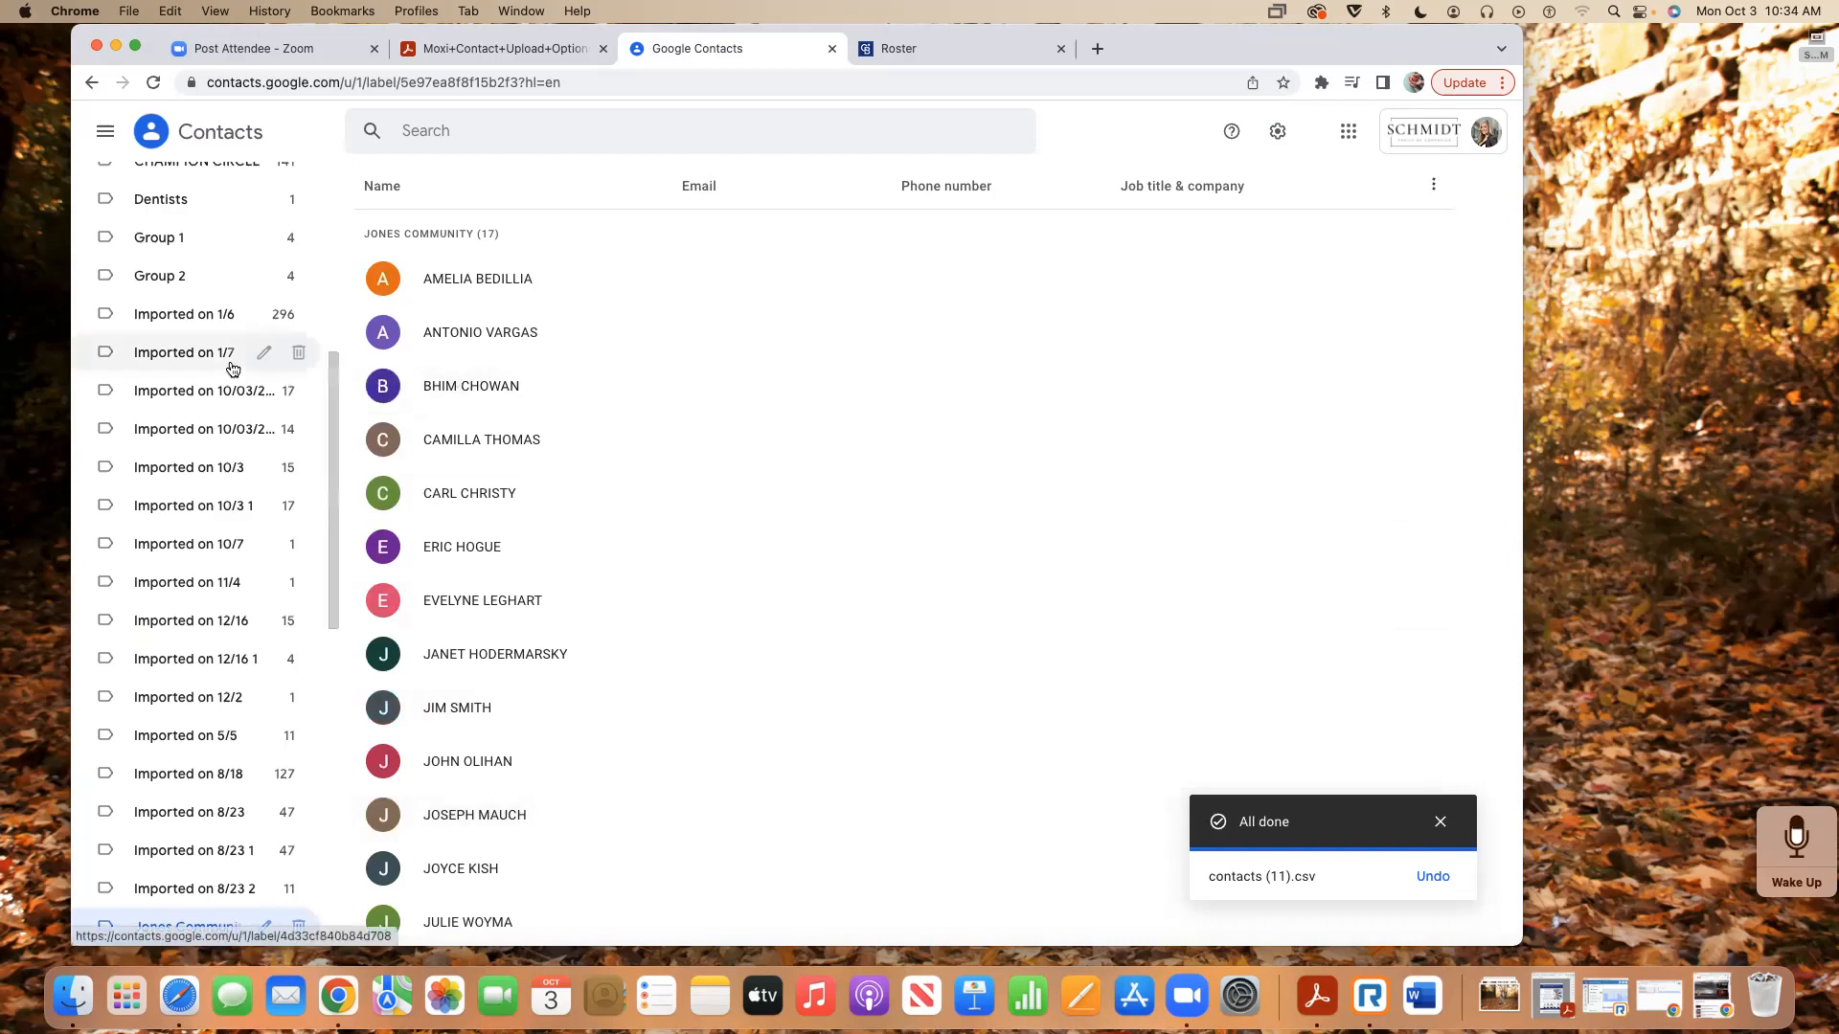
- Return to all contacts and open the This One* Imported on 10/12 label
scroll(249, 345, up, 10)
click(185, 269)
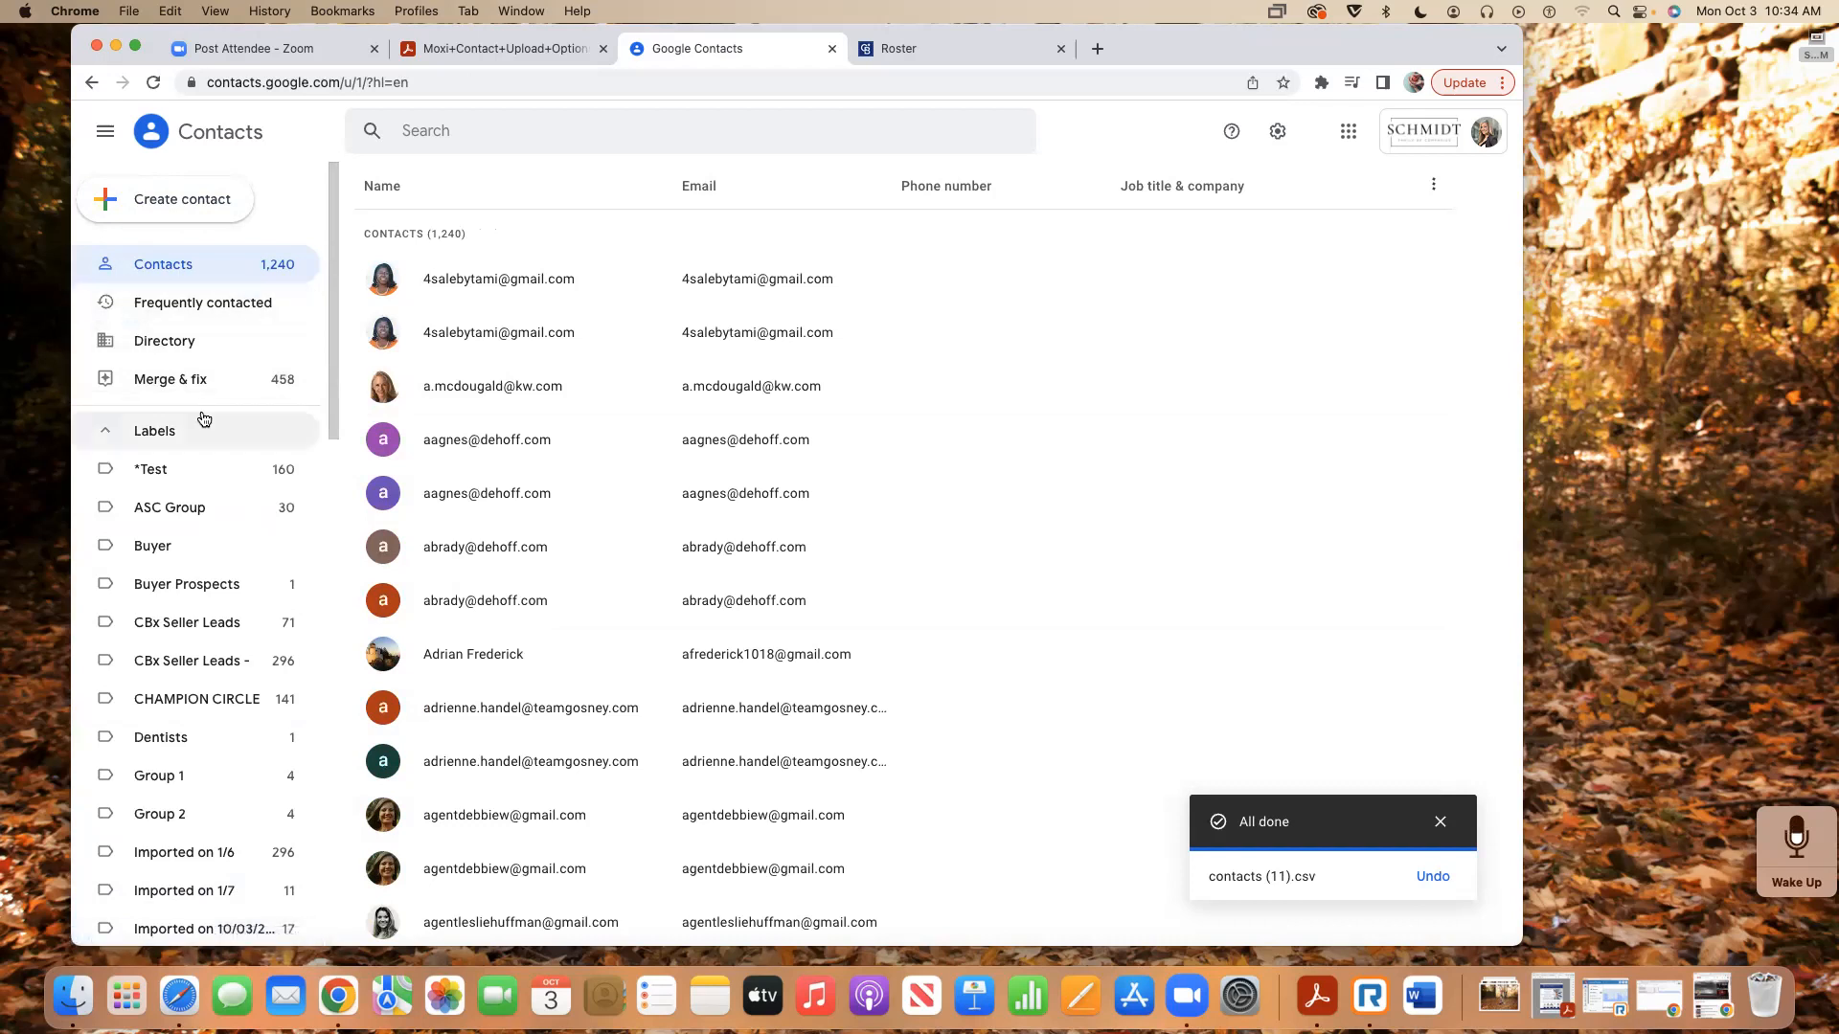
scroll(203, 419, down, 5)
scroll(203, 418, down, 10)
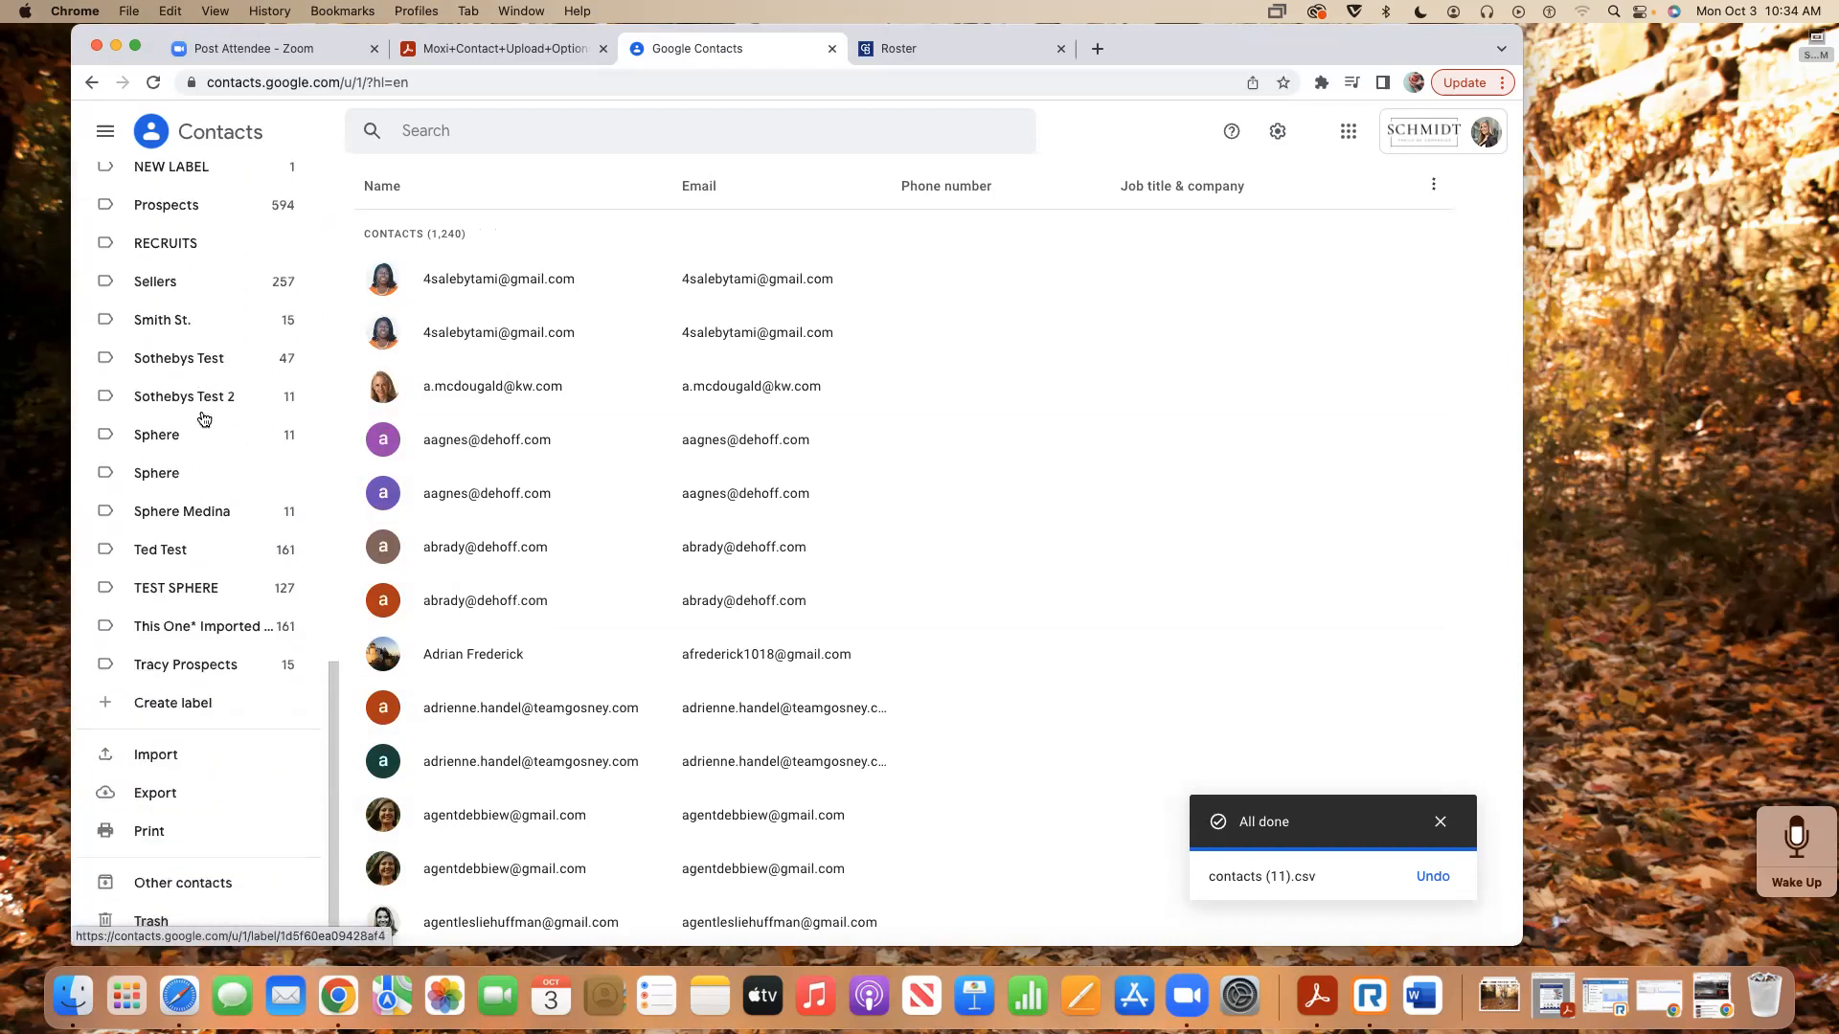
click(186, 605)
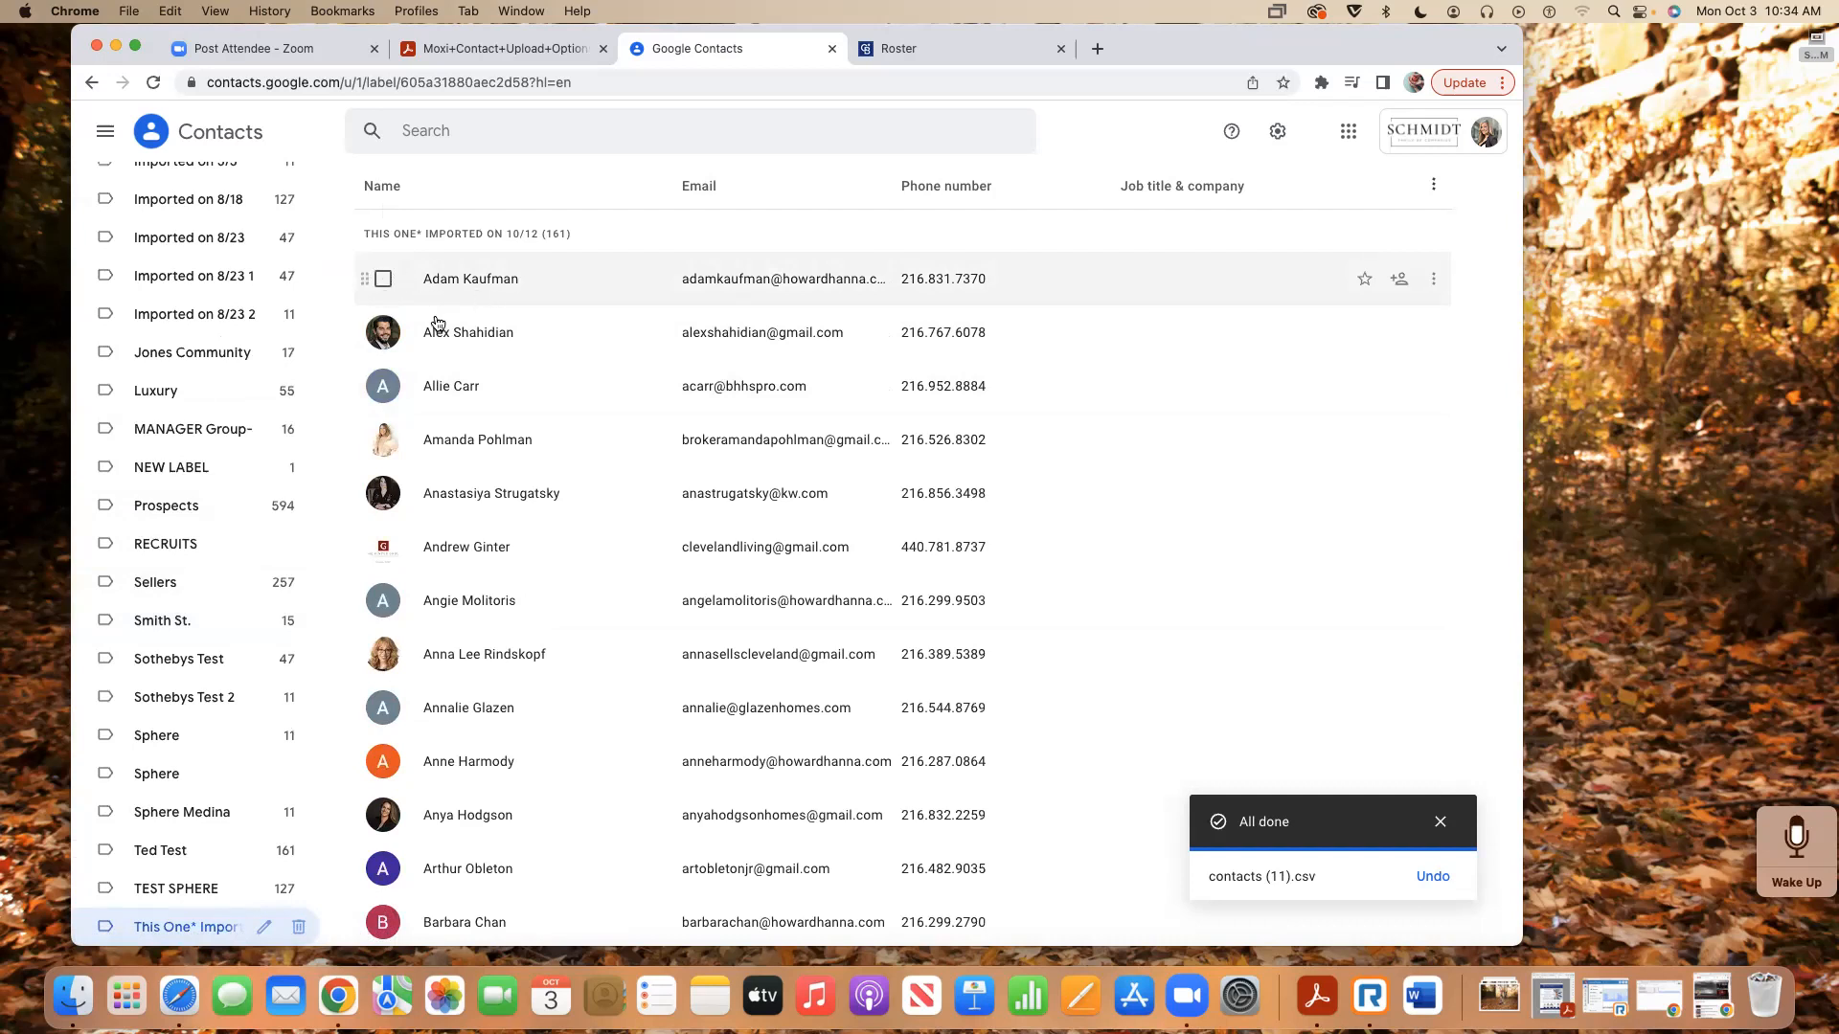
- Select all 161 contacts in the This One* label and add them to main contacts
click(383, 280)
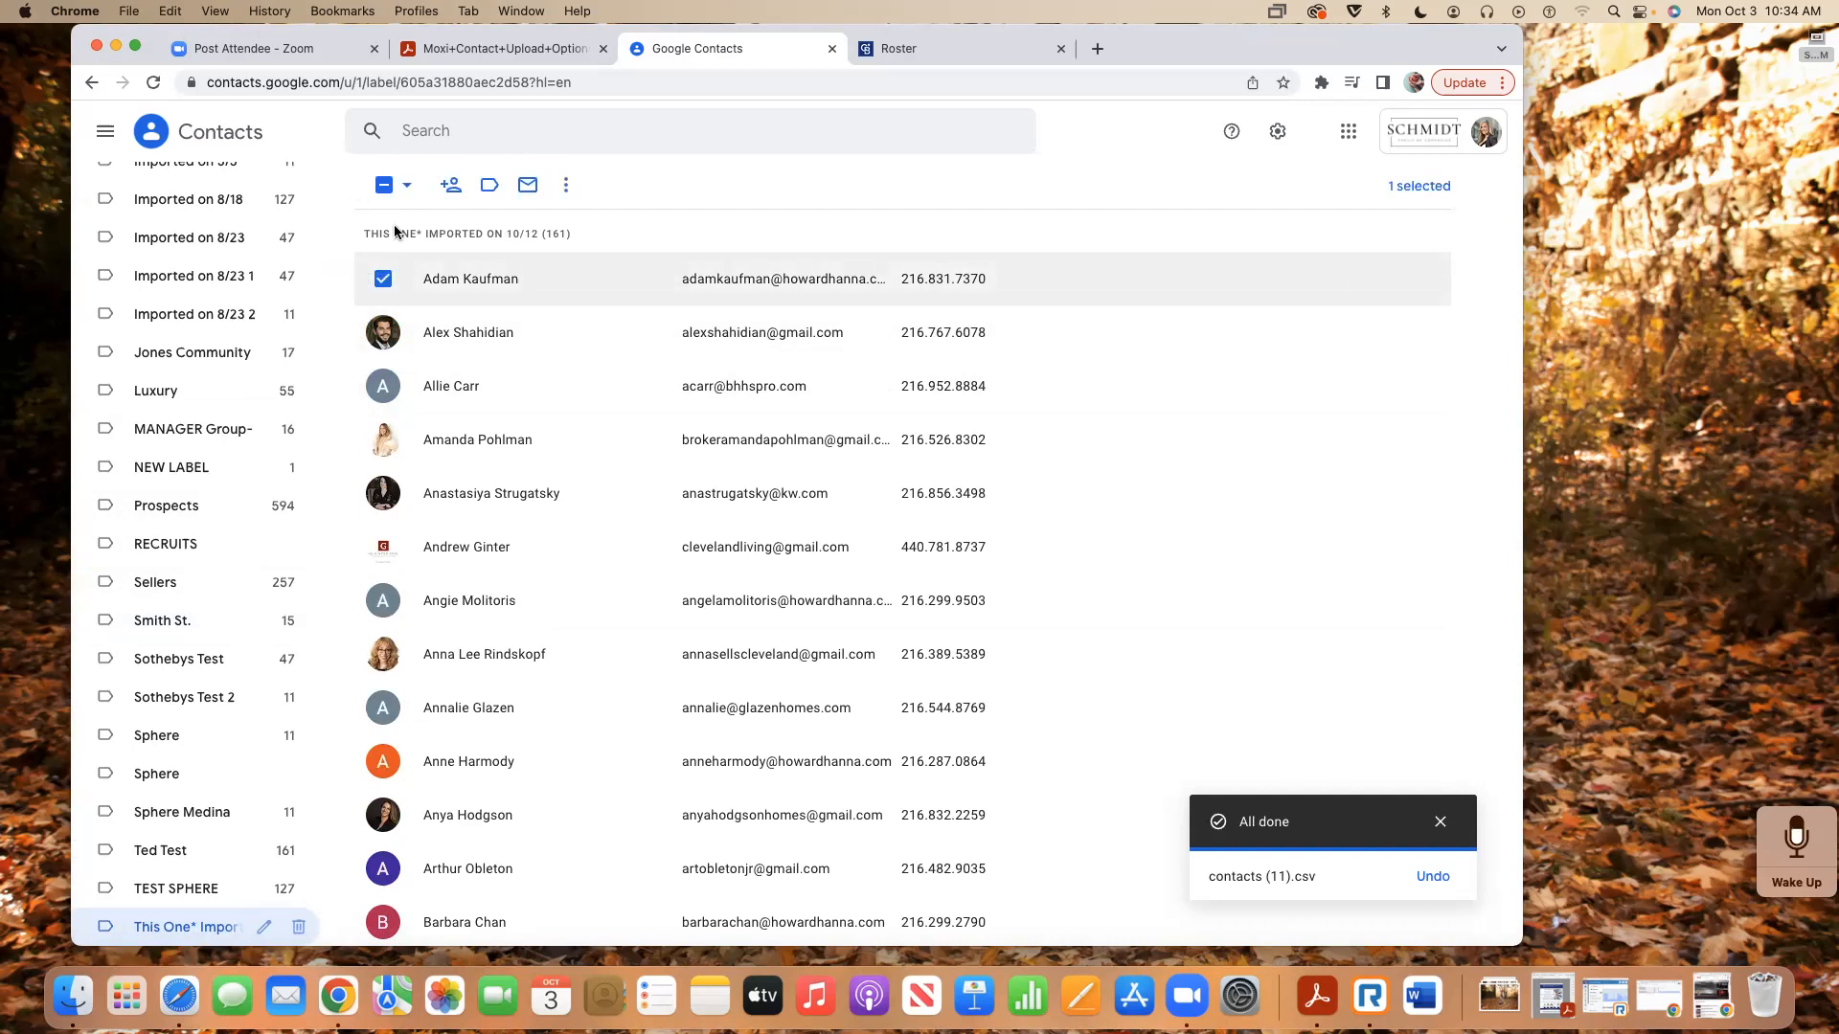
click(383, 278)
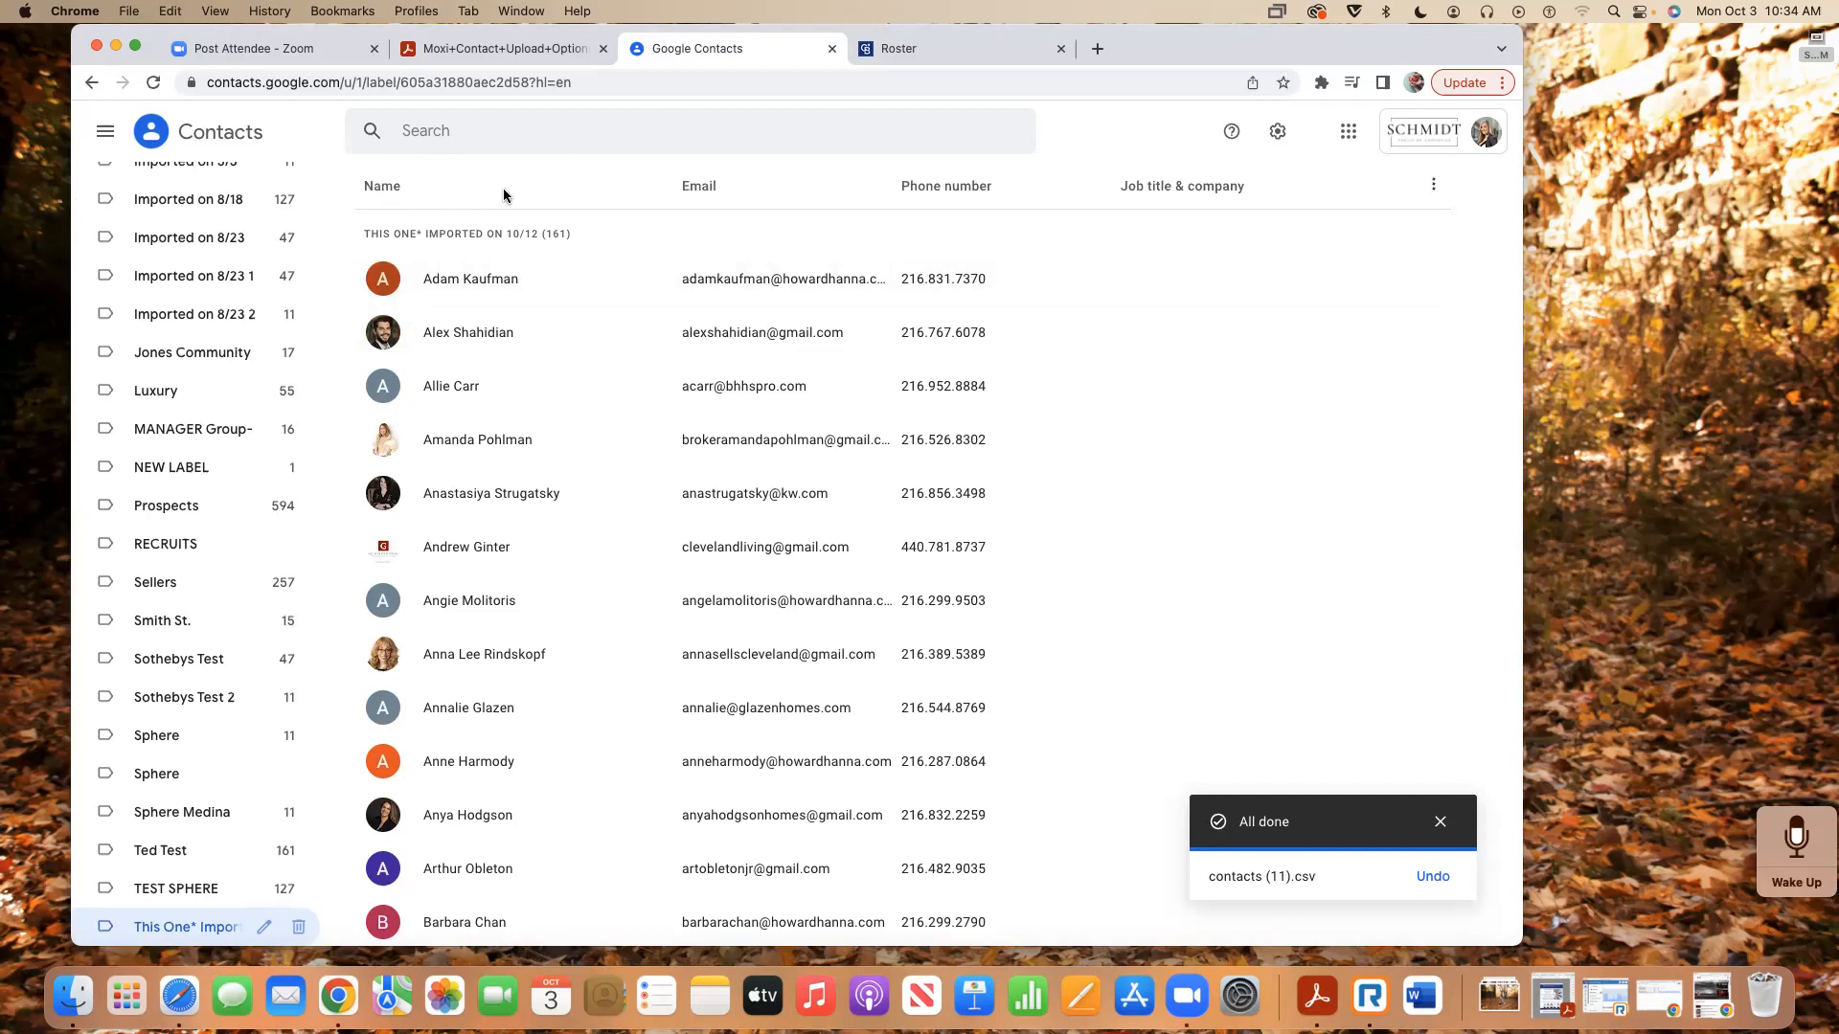
click(383, 278)
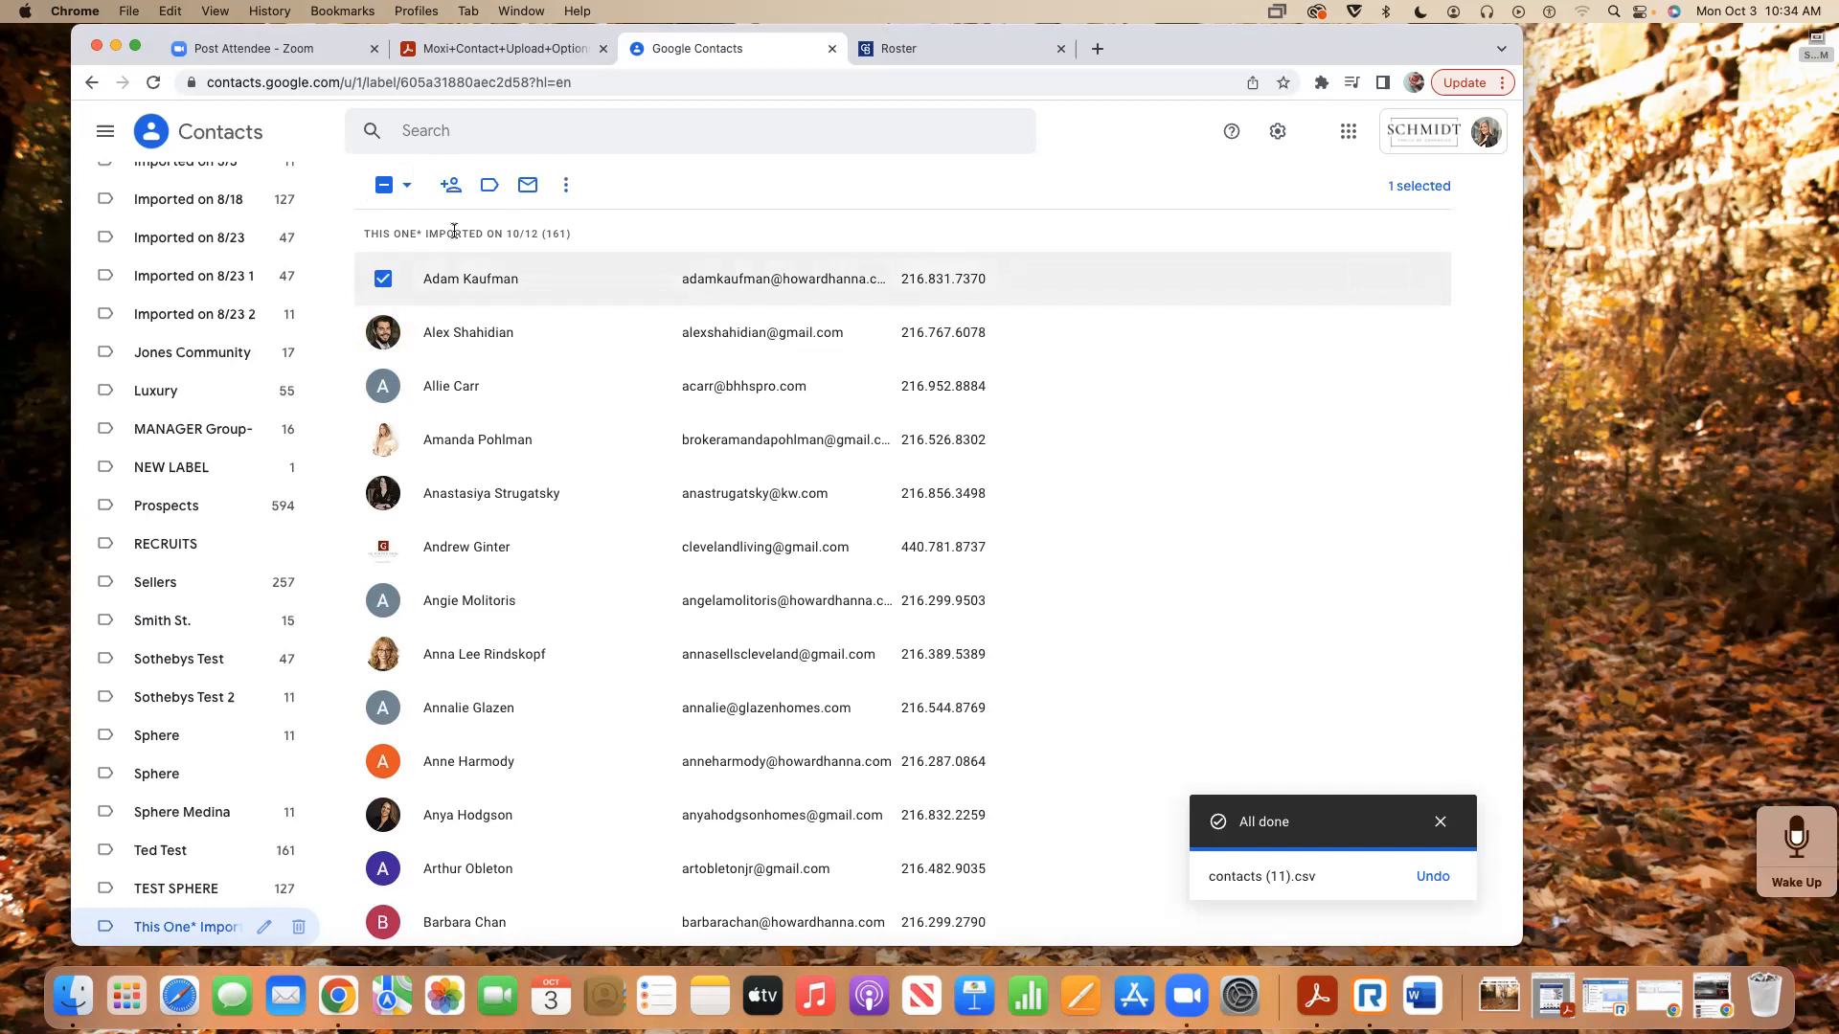
click(395, 191)
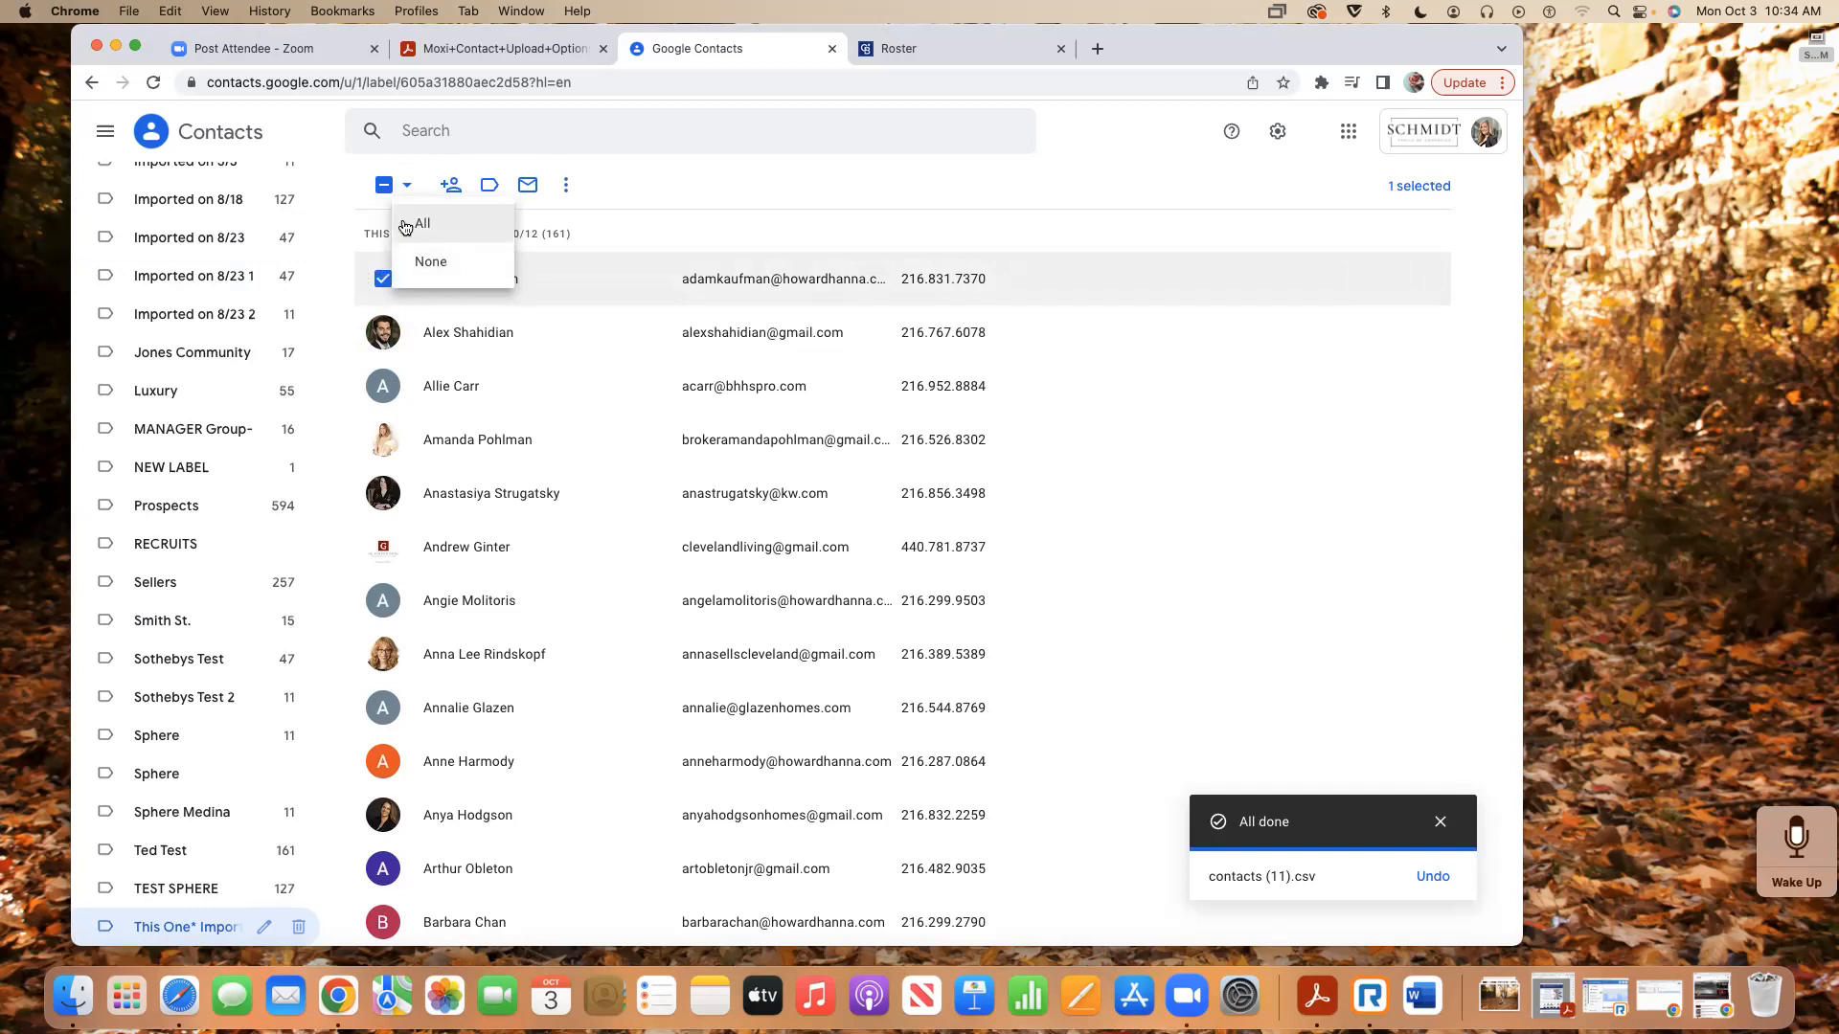
click(418, 226)
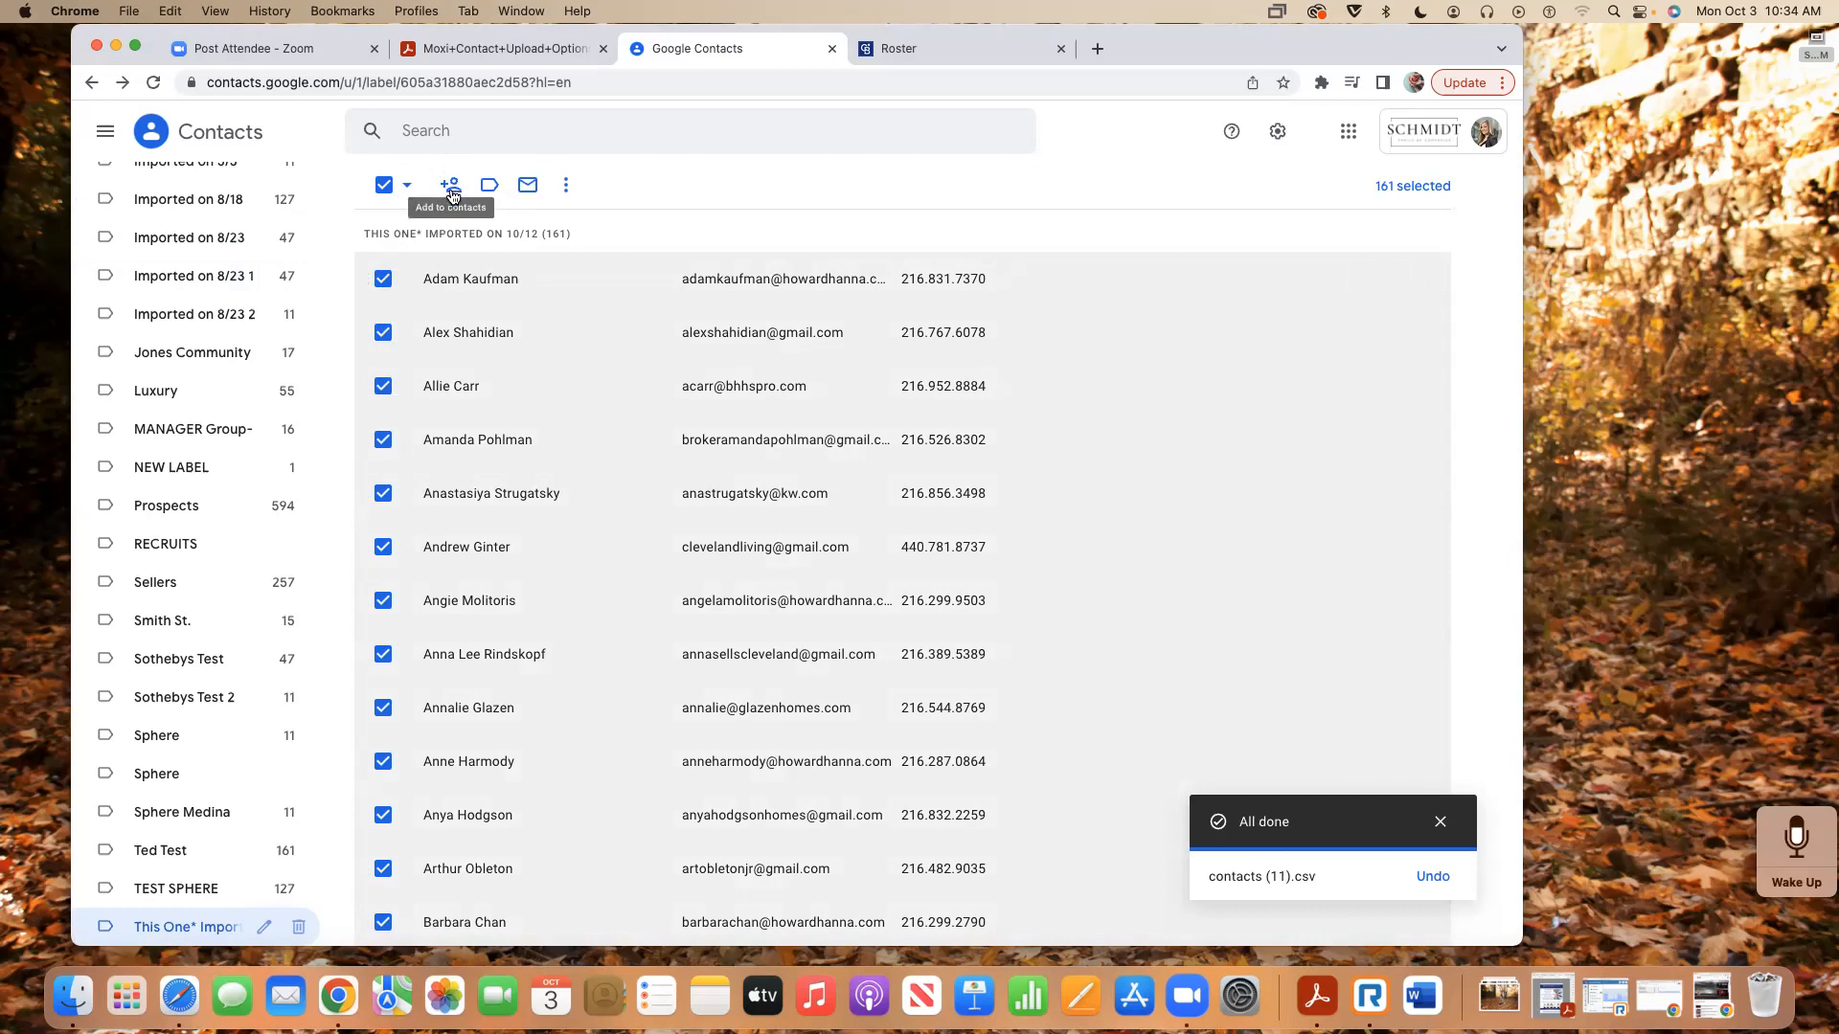
click(450, 186)
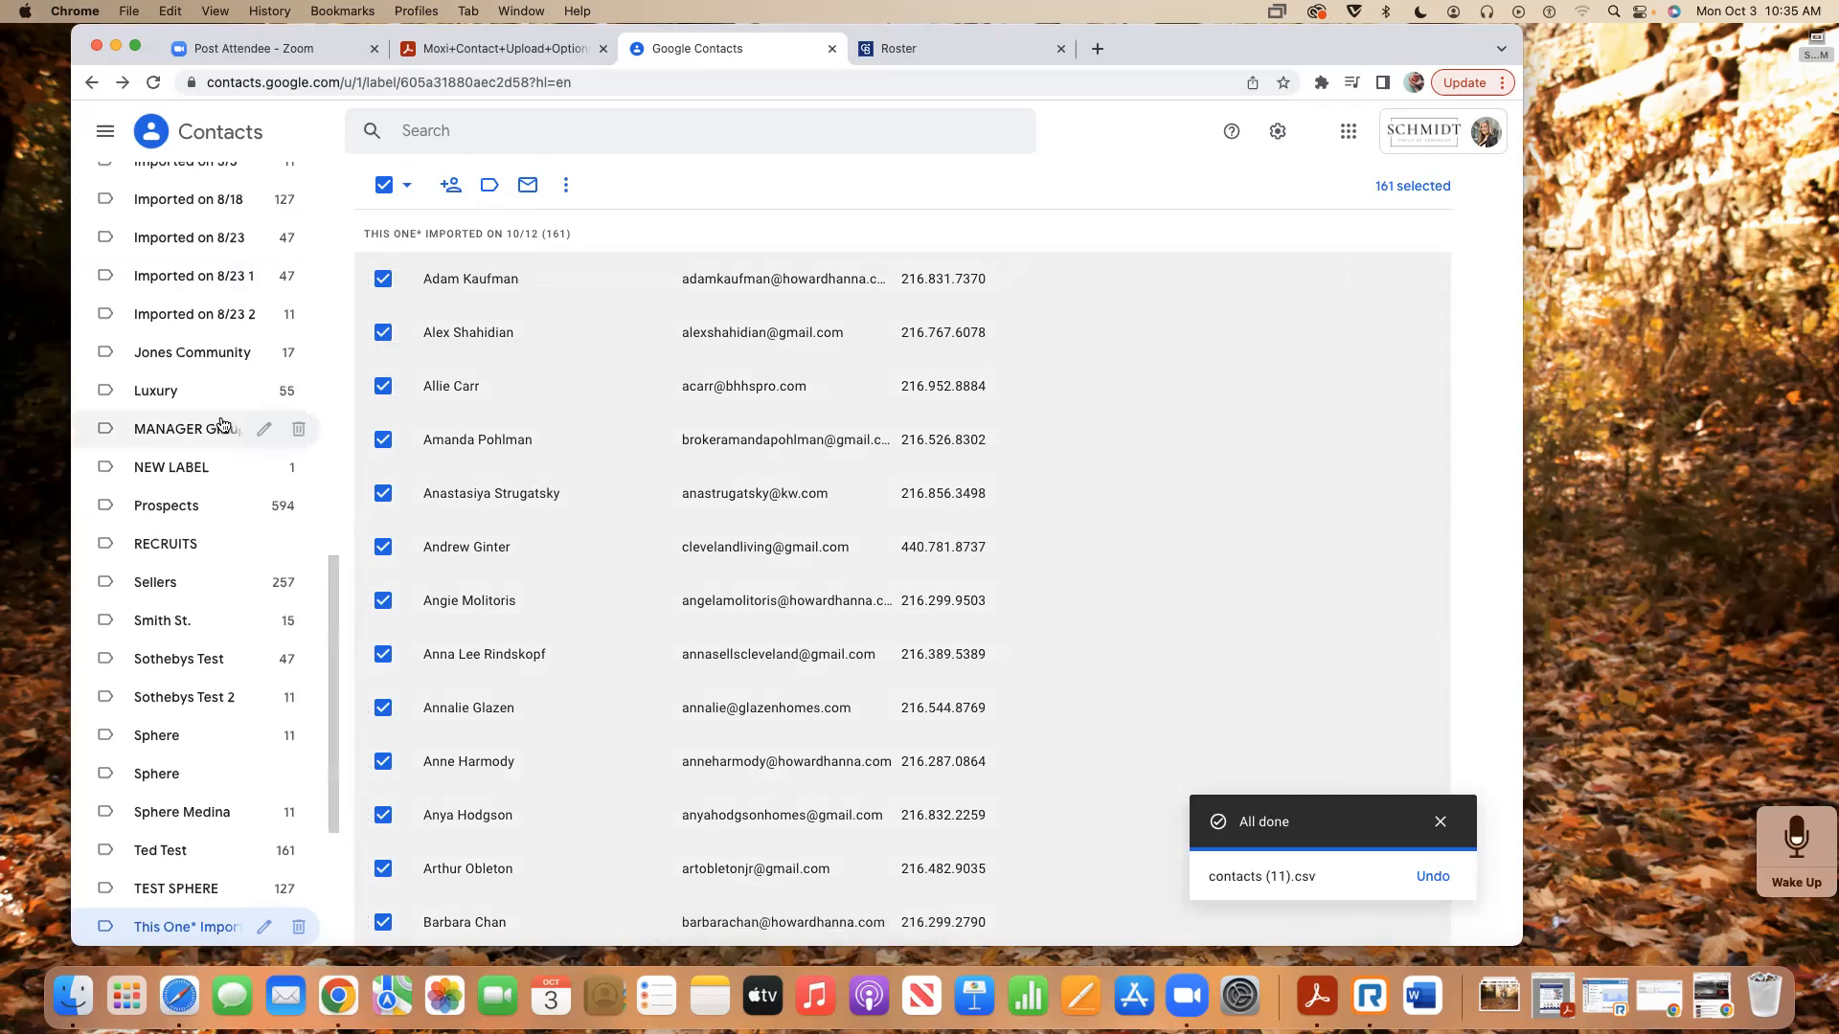
- Collapse the Labels section and bring up the Create contact dropdown options
scroll(230, 424, up, 20)
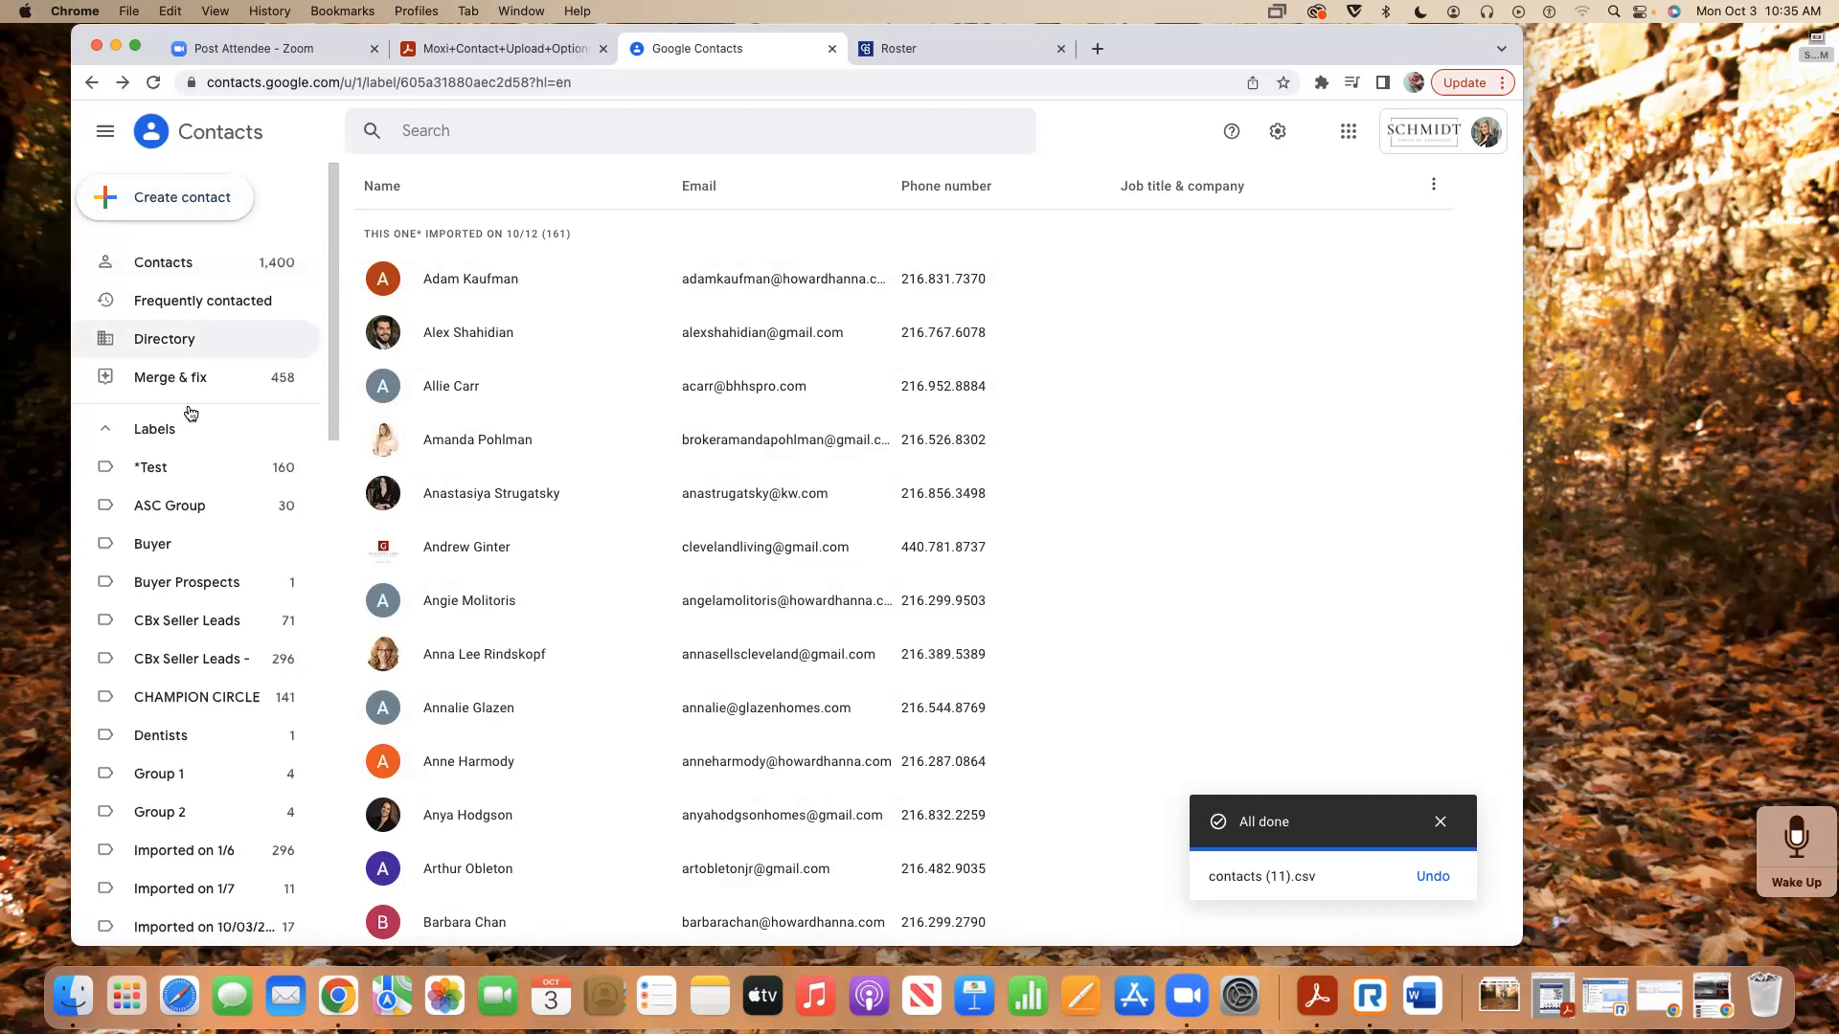
click(153, 430)
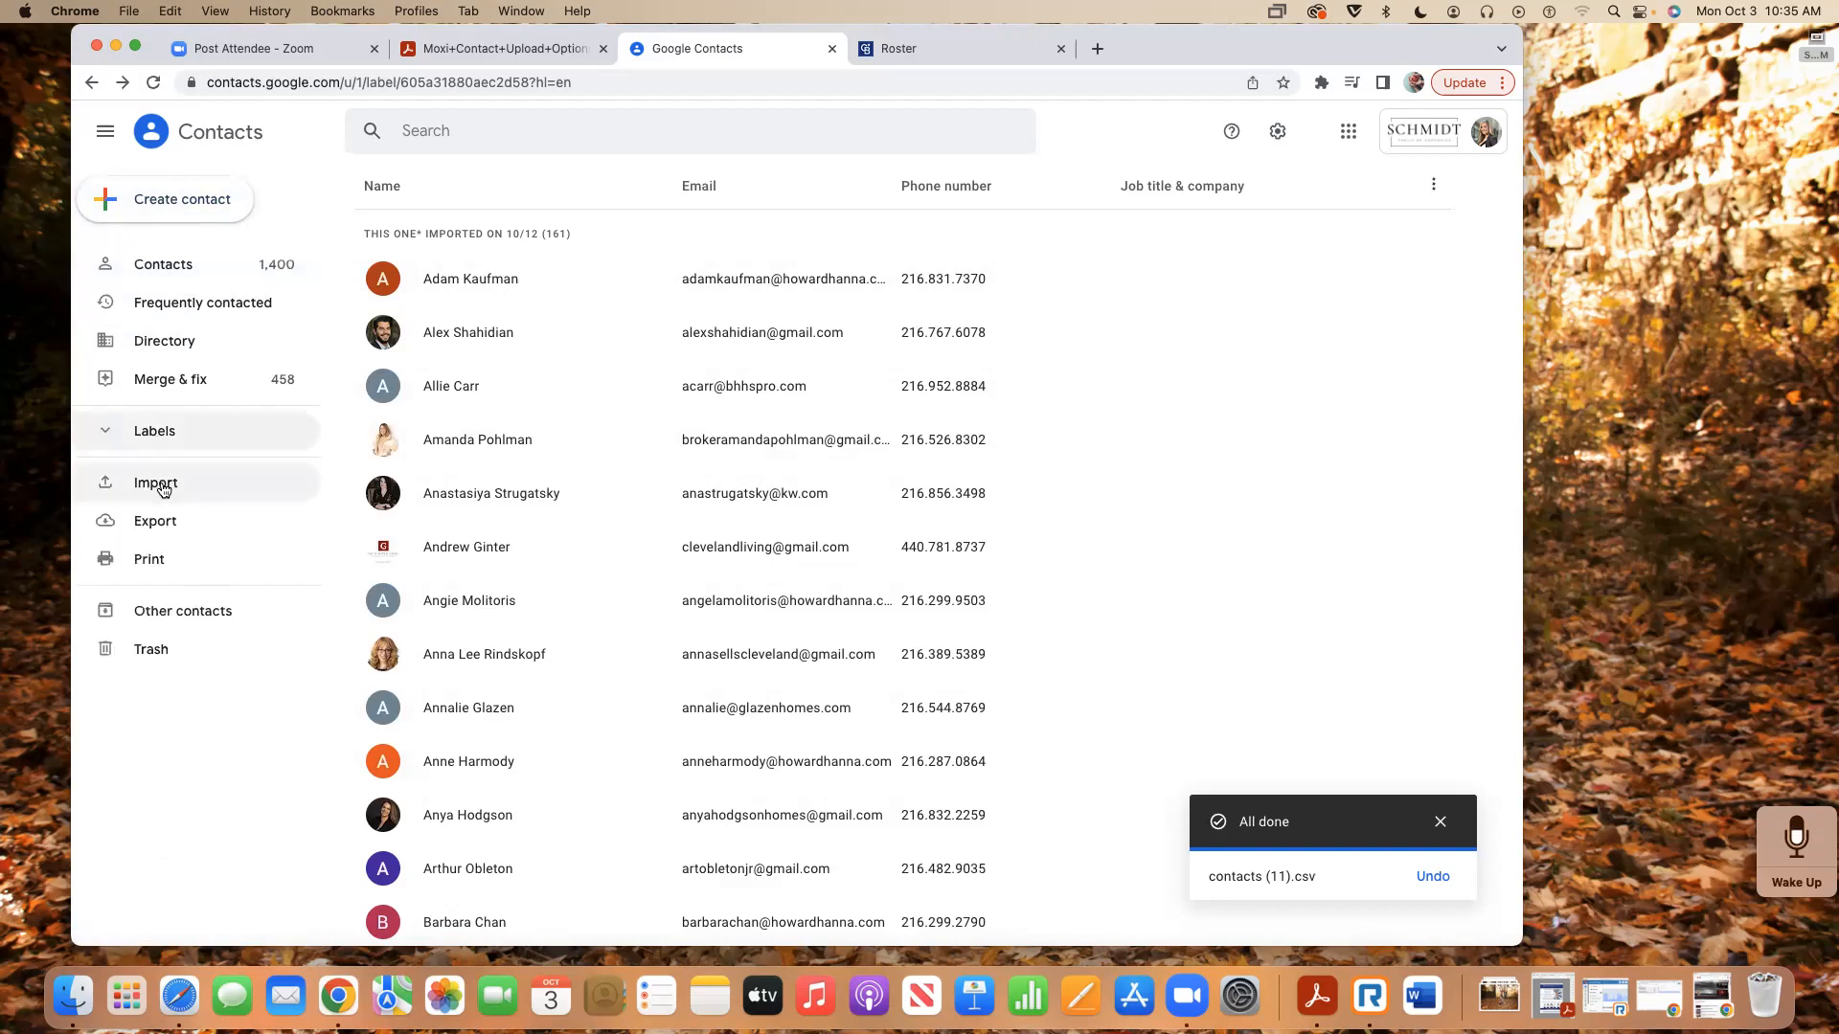
click(182, 208)
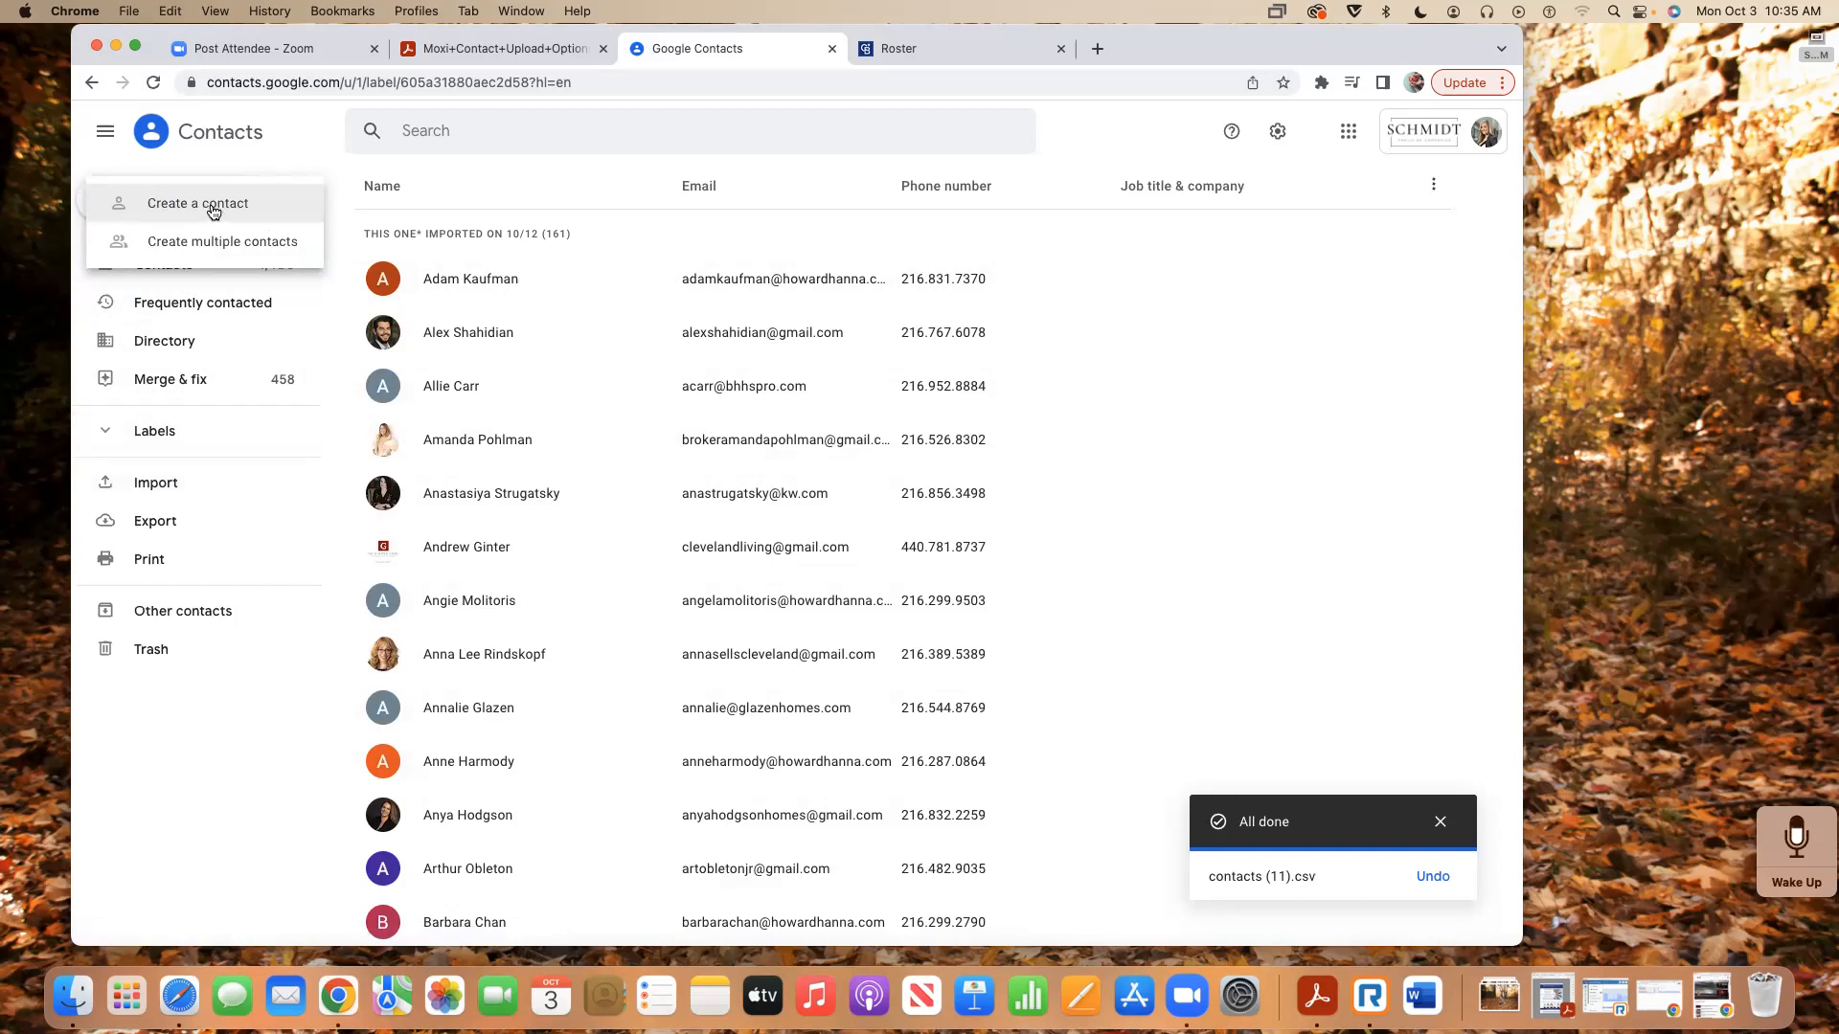
- Create a single contact with the person's first and last name, then save it
click(213, 211)
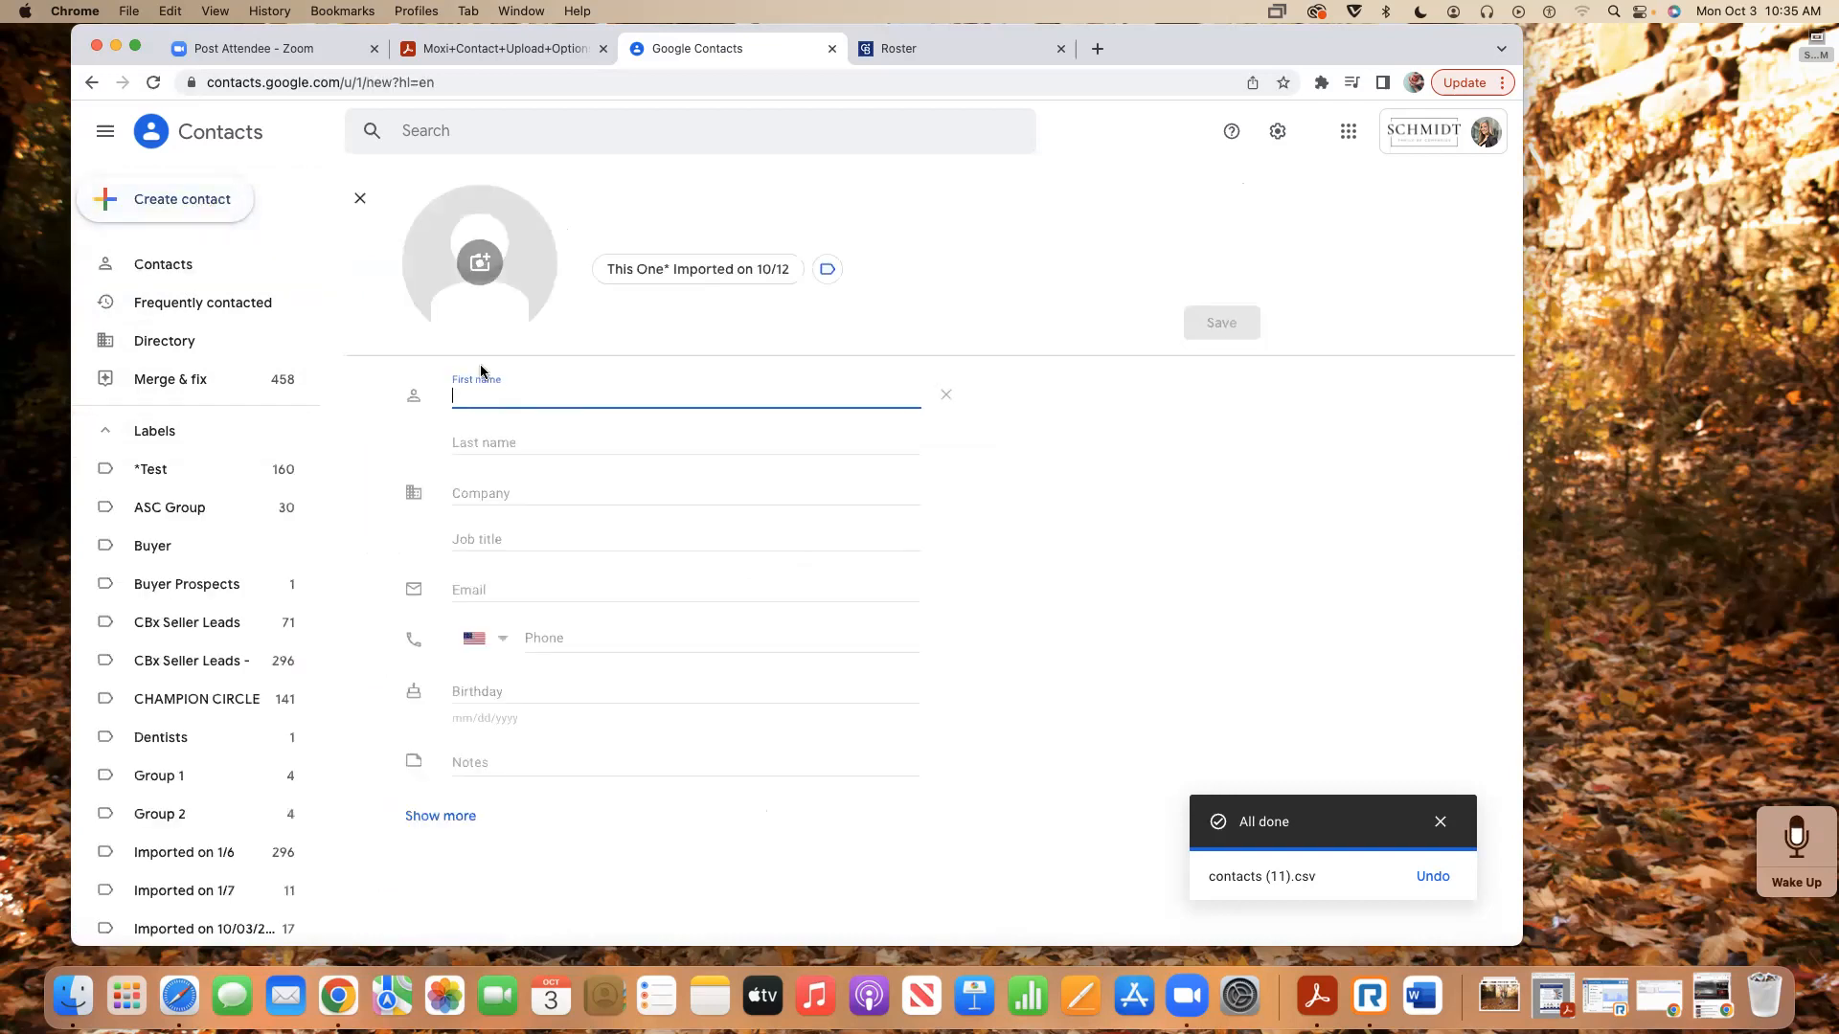
key(Tab)
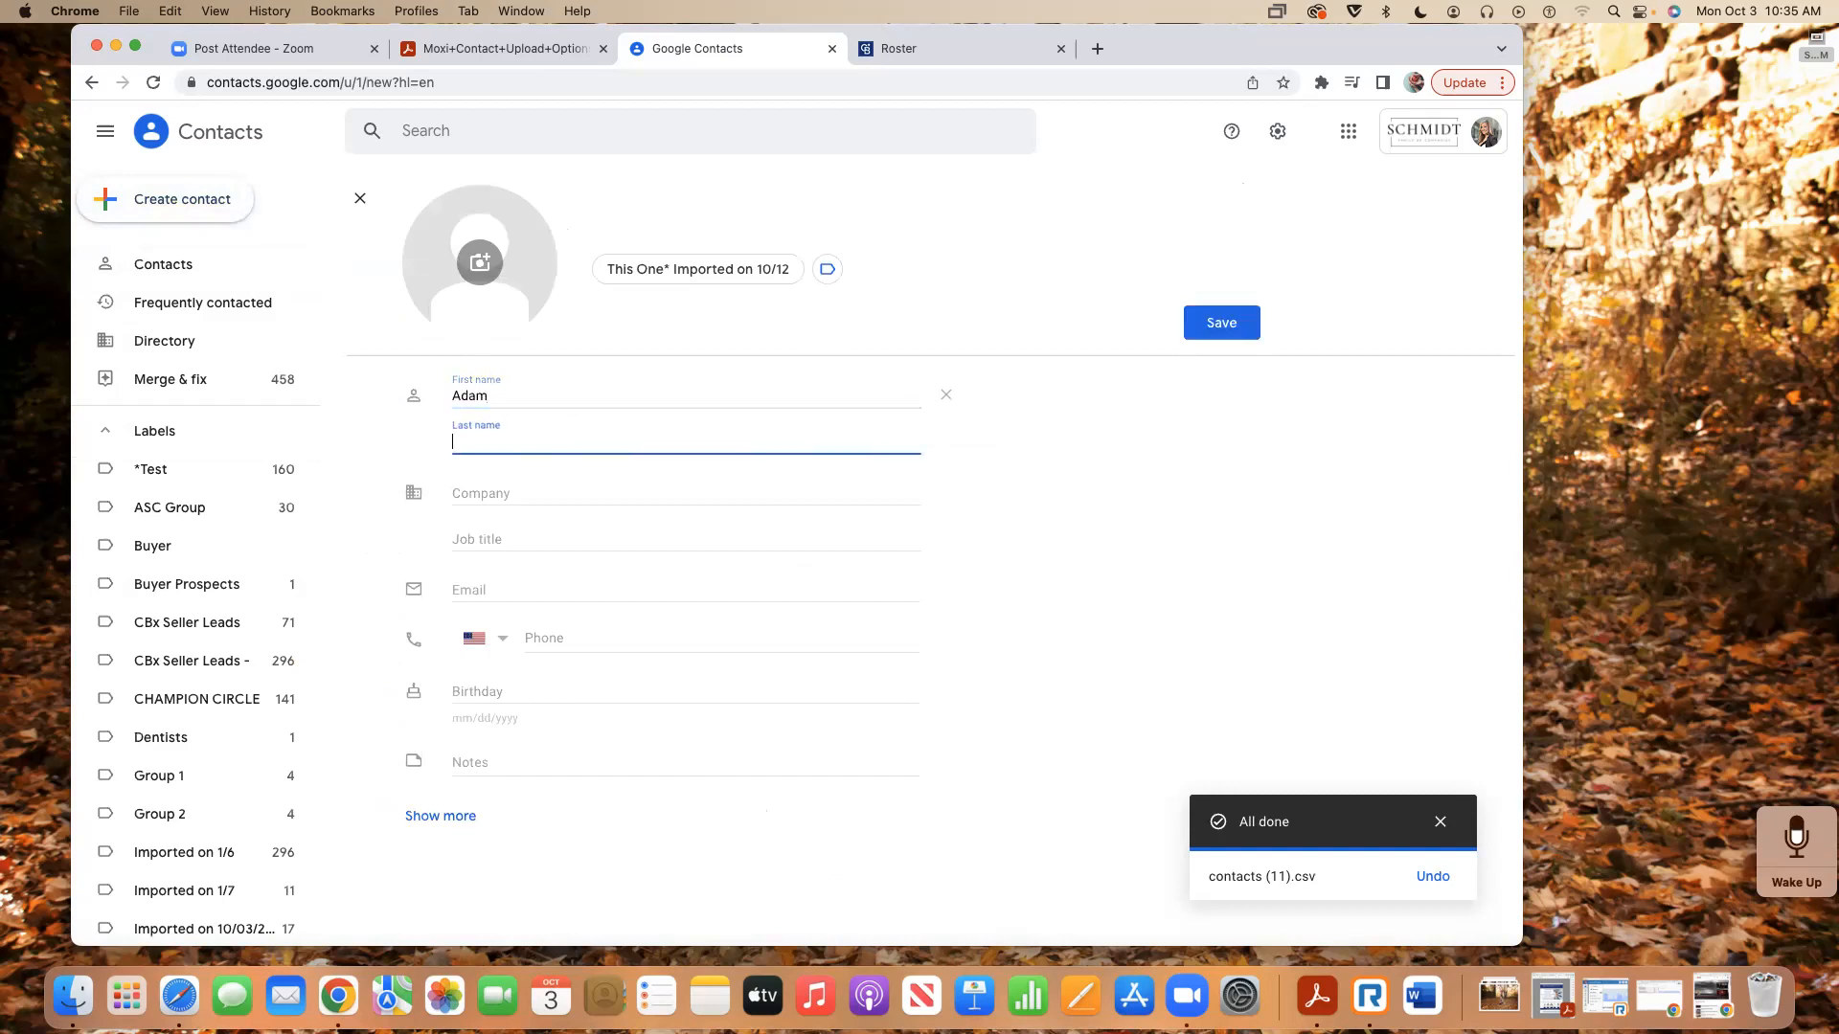
click(480, 588)
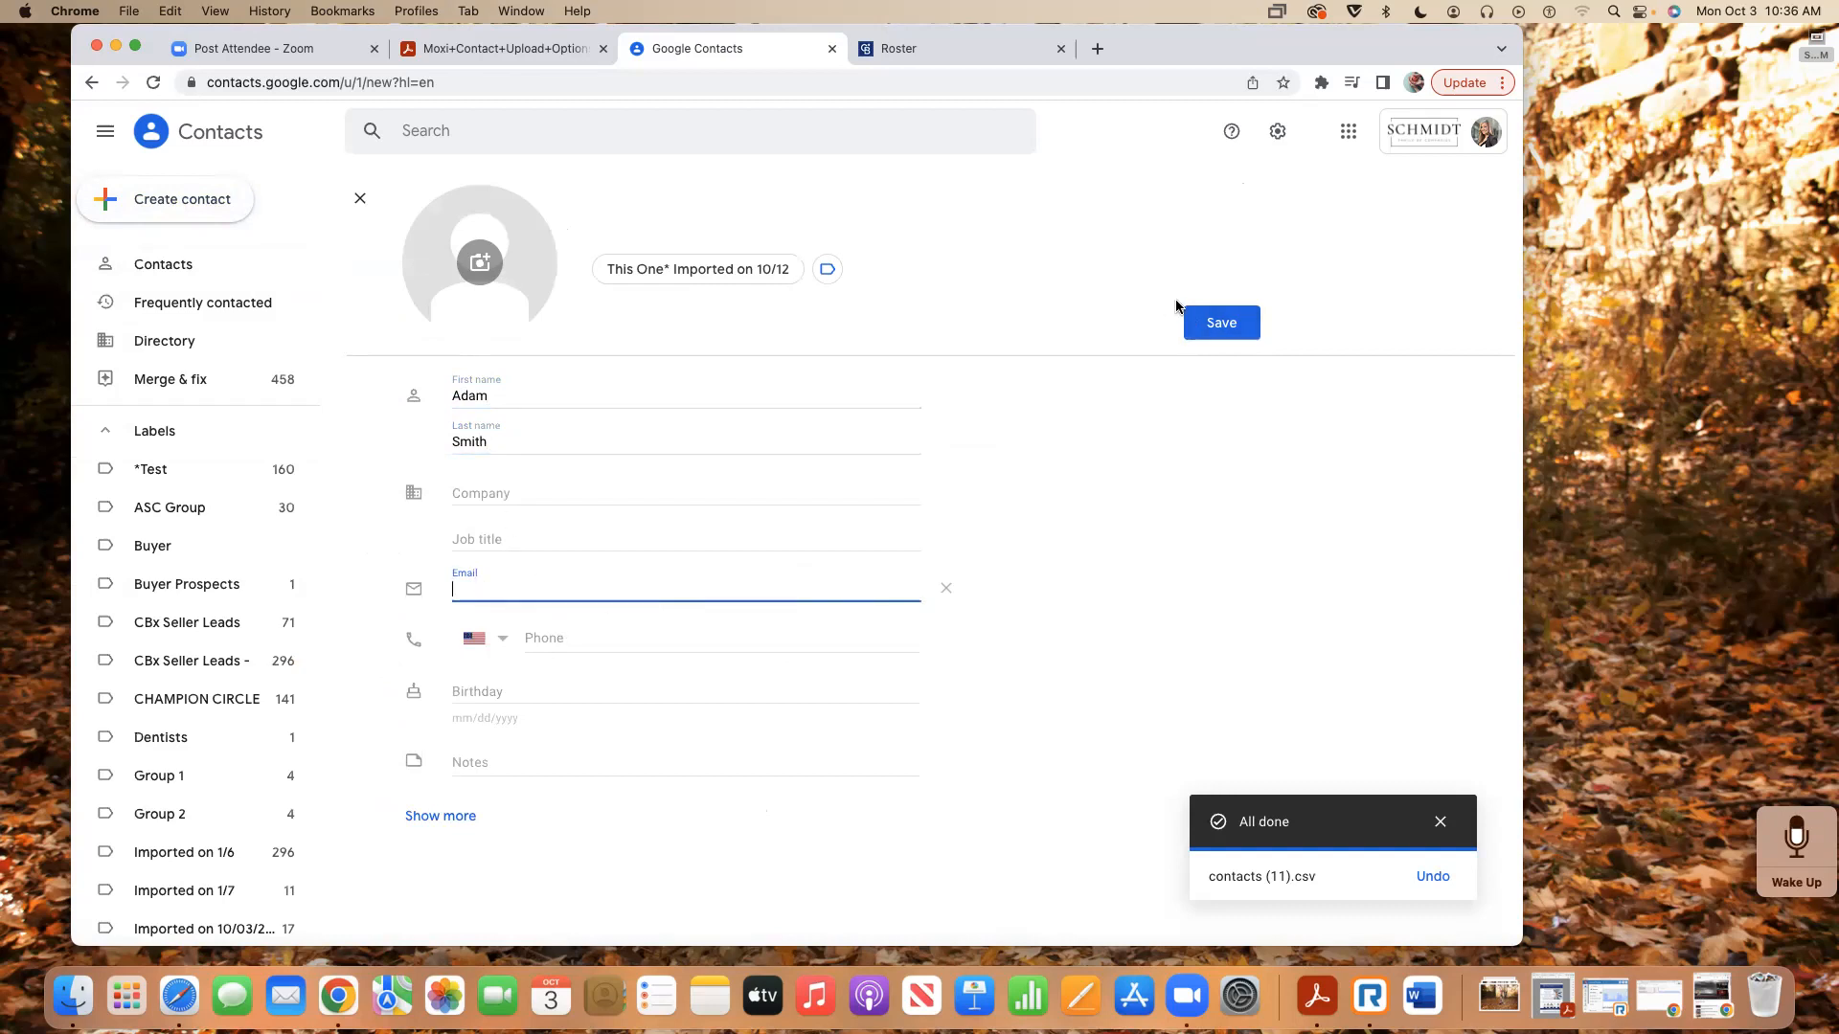
click(1236, 322)
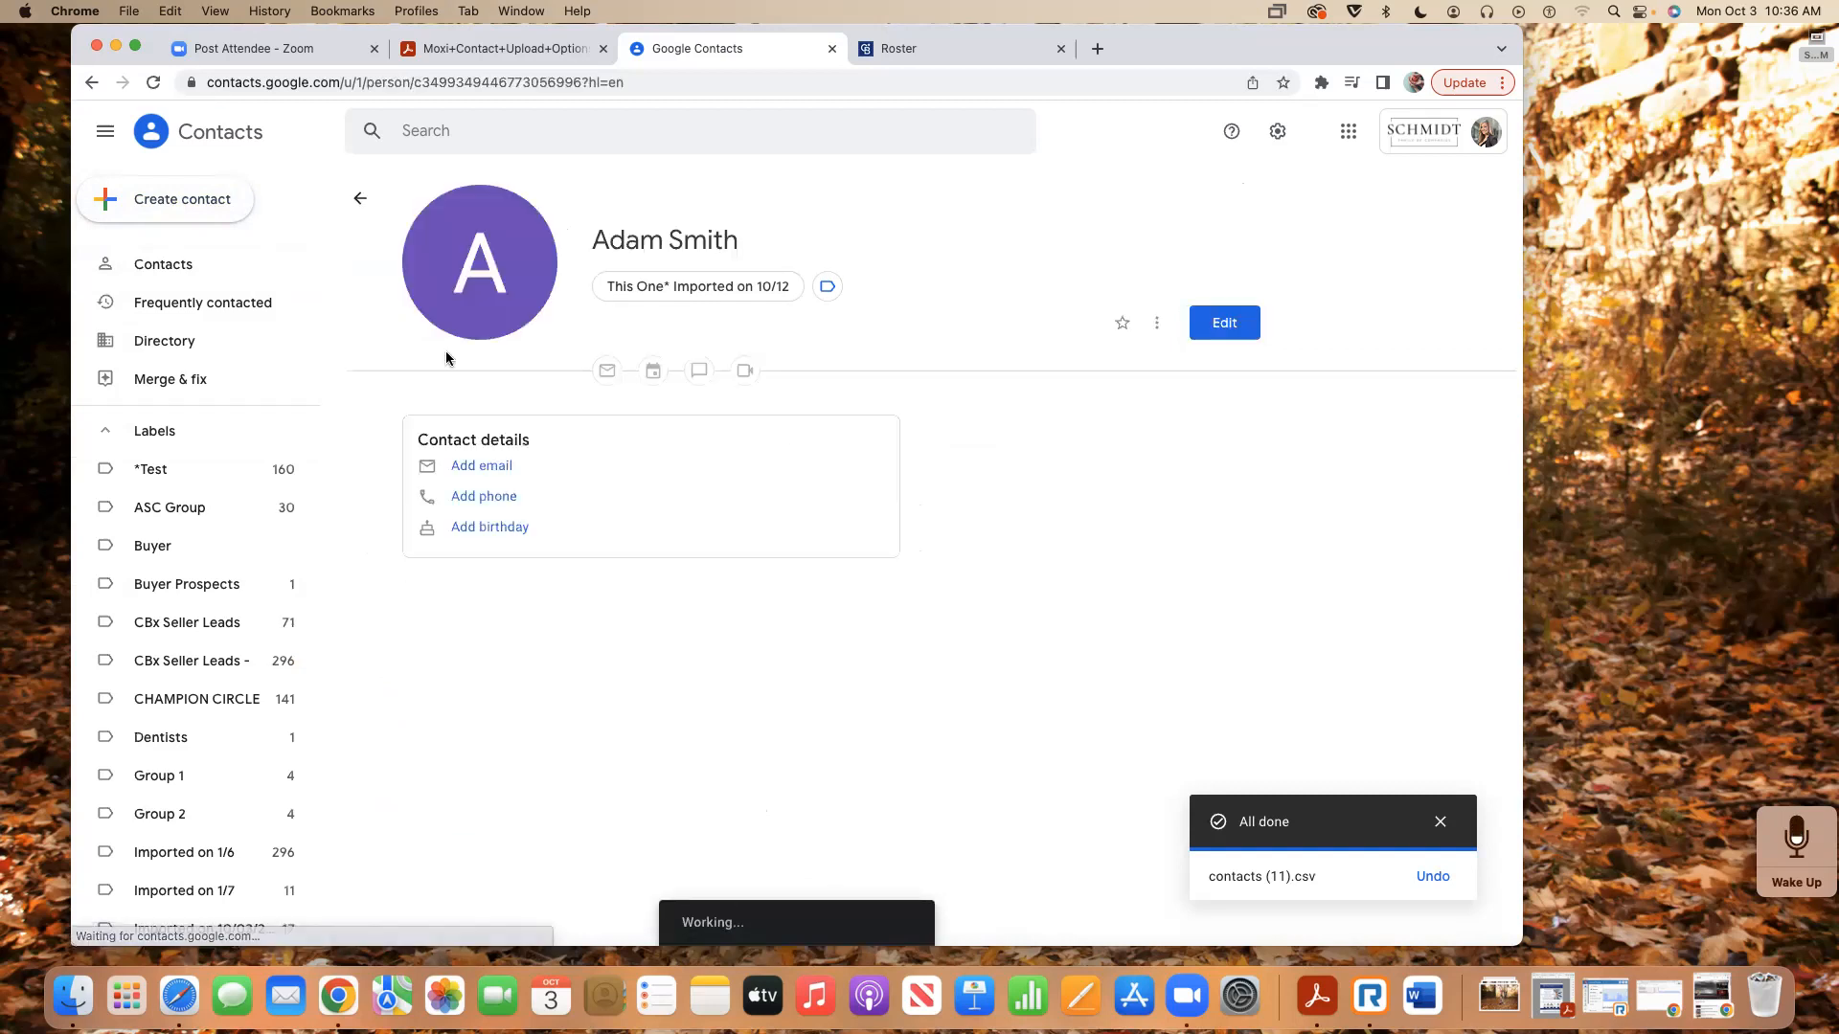
- Start creating multiple contacts and set Jones Community as their label
click(161, 206)
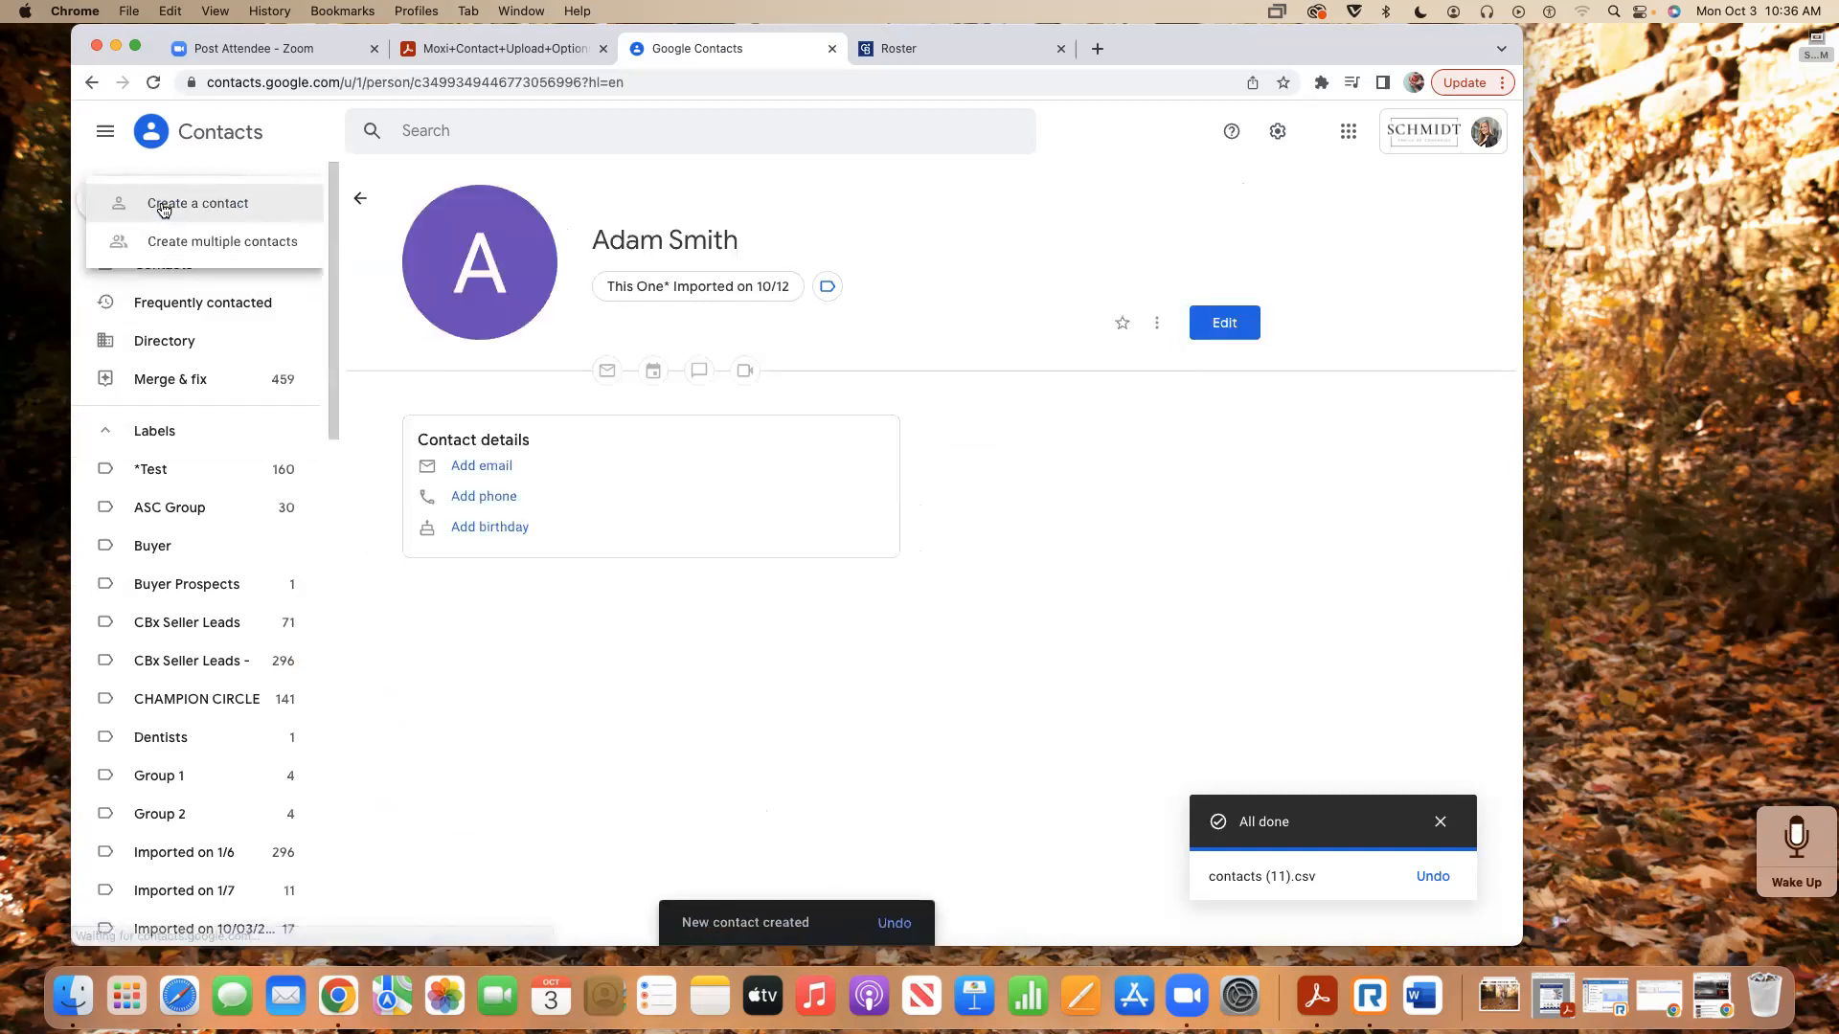
click(182, 247)
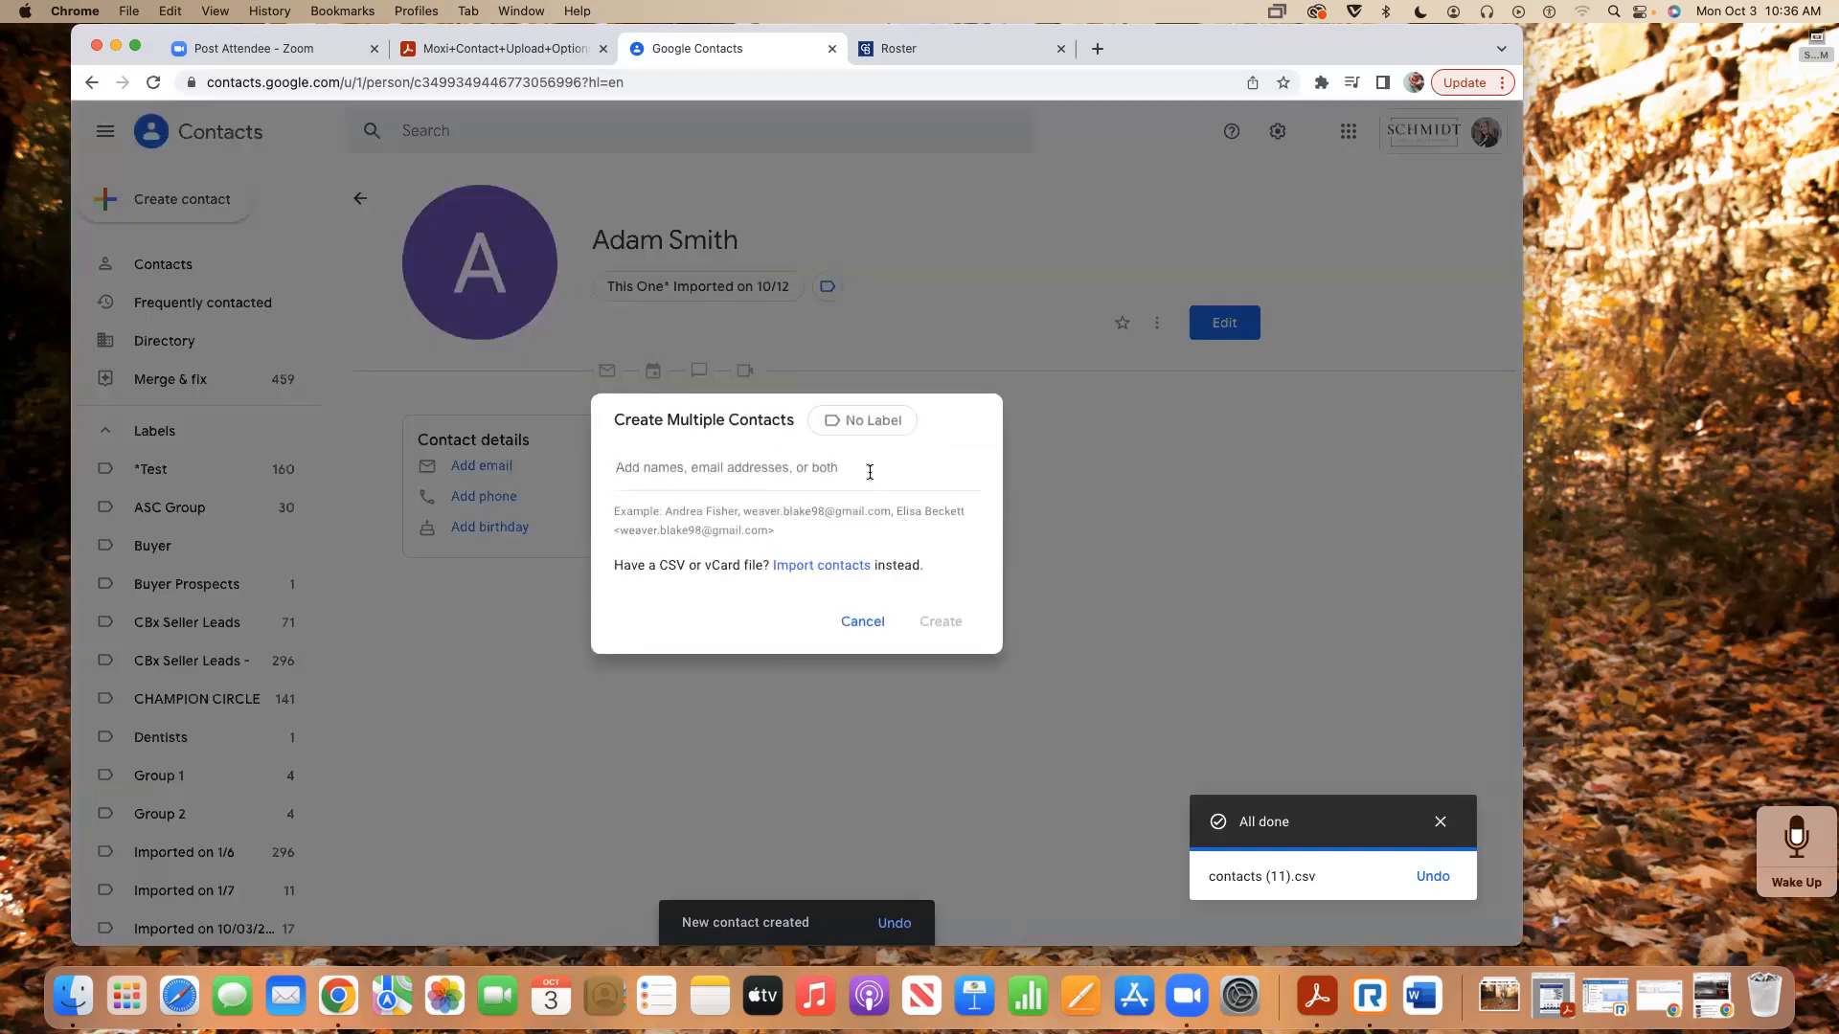
click(848, 424)
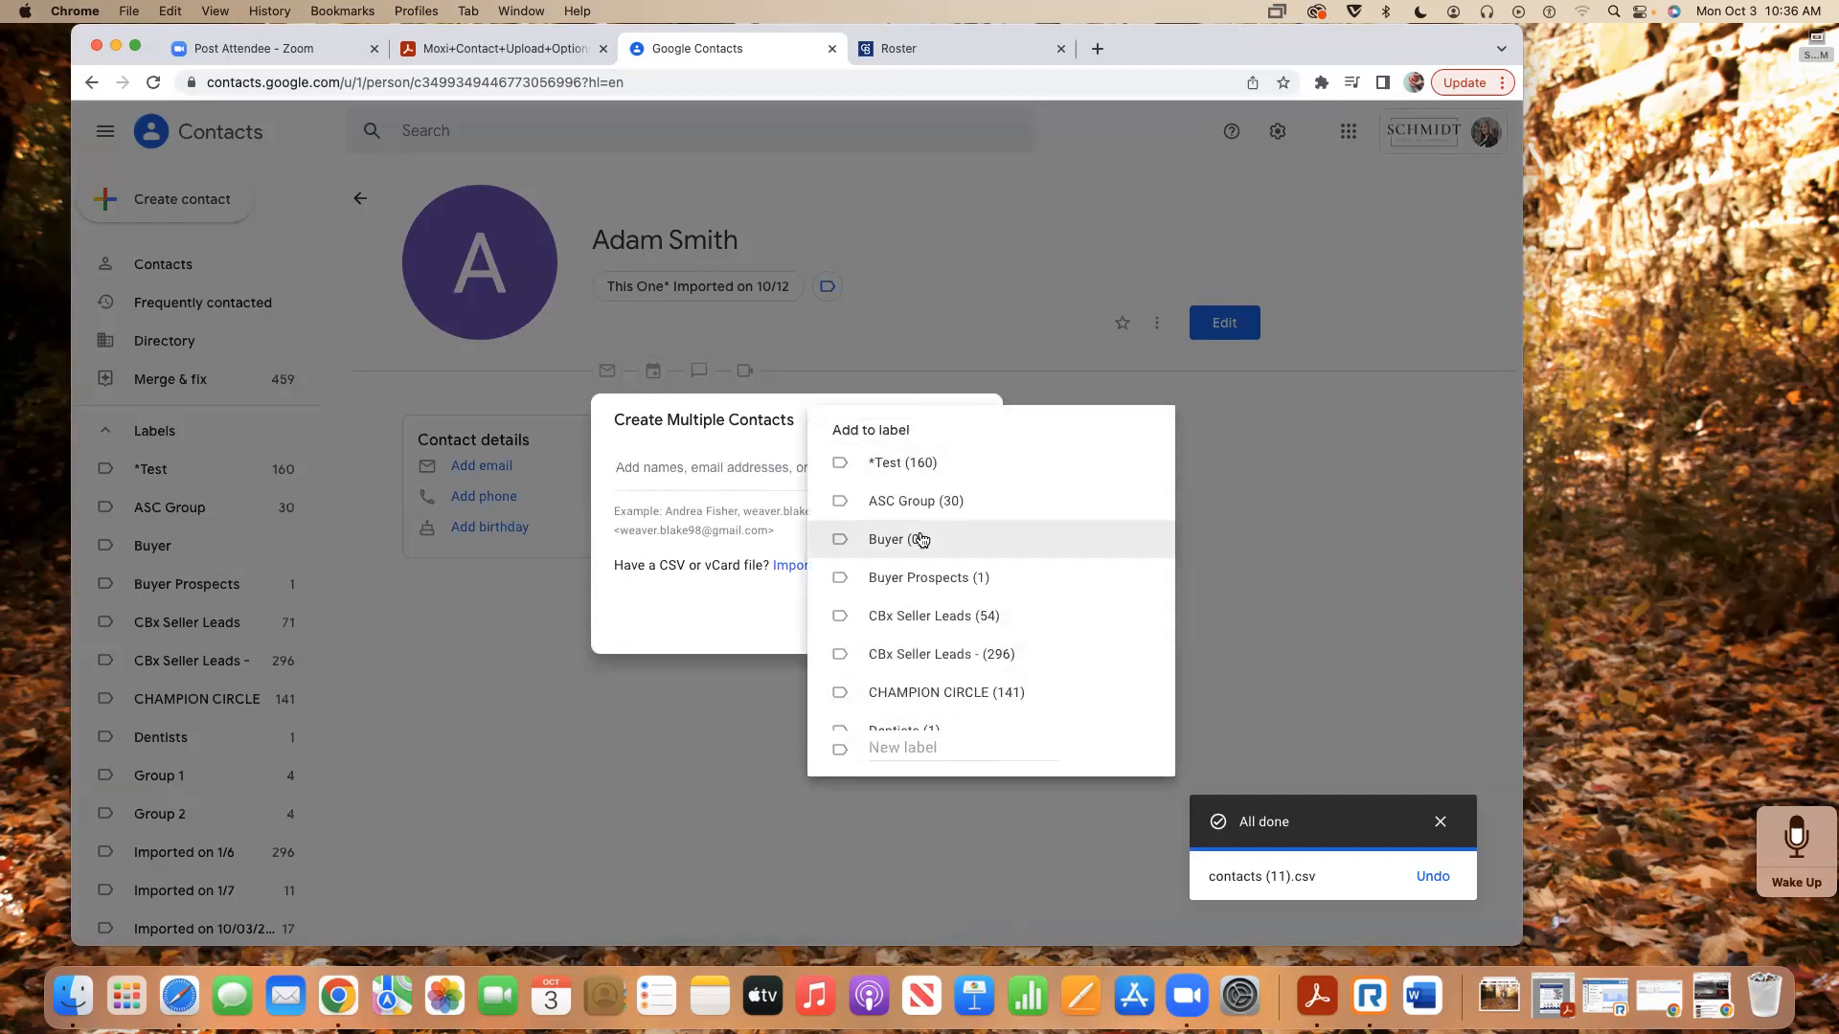
scroll(917, 575, down, 8)
scroll(904, 644, down, 10)
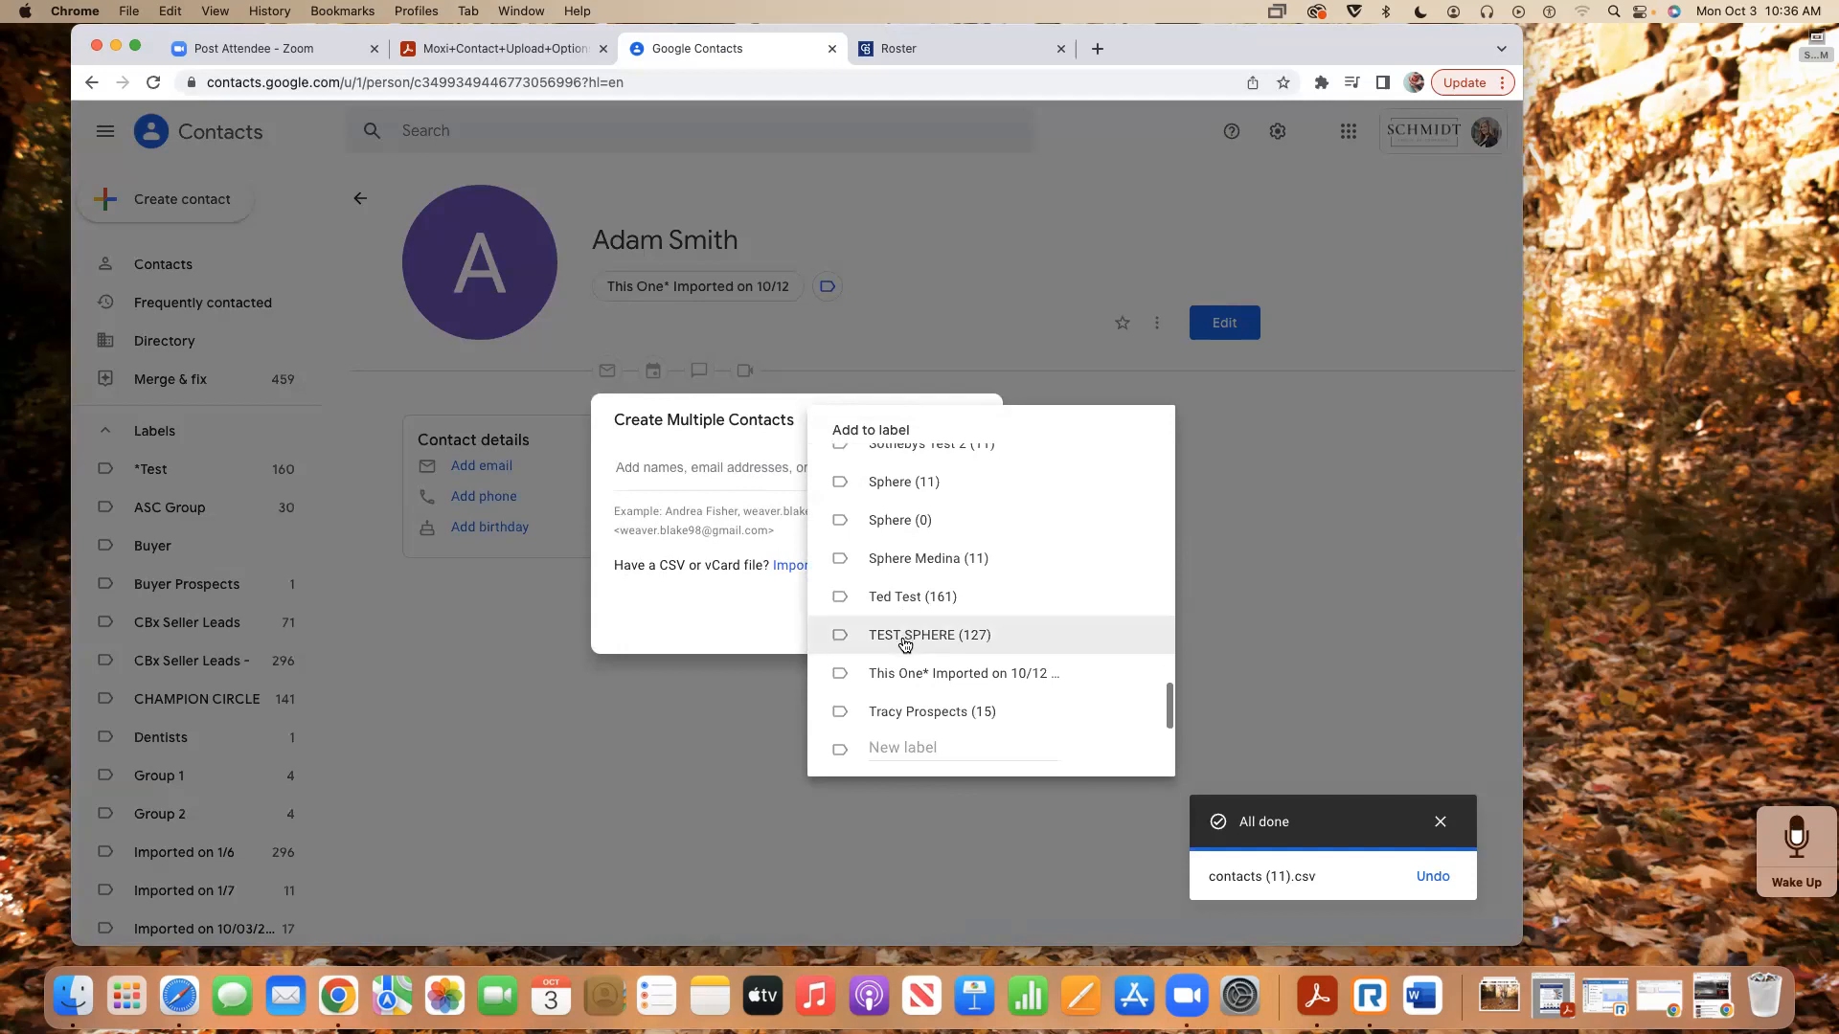
scroll(904, 644, up, 10)
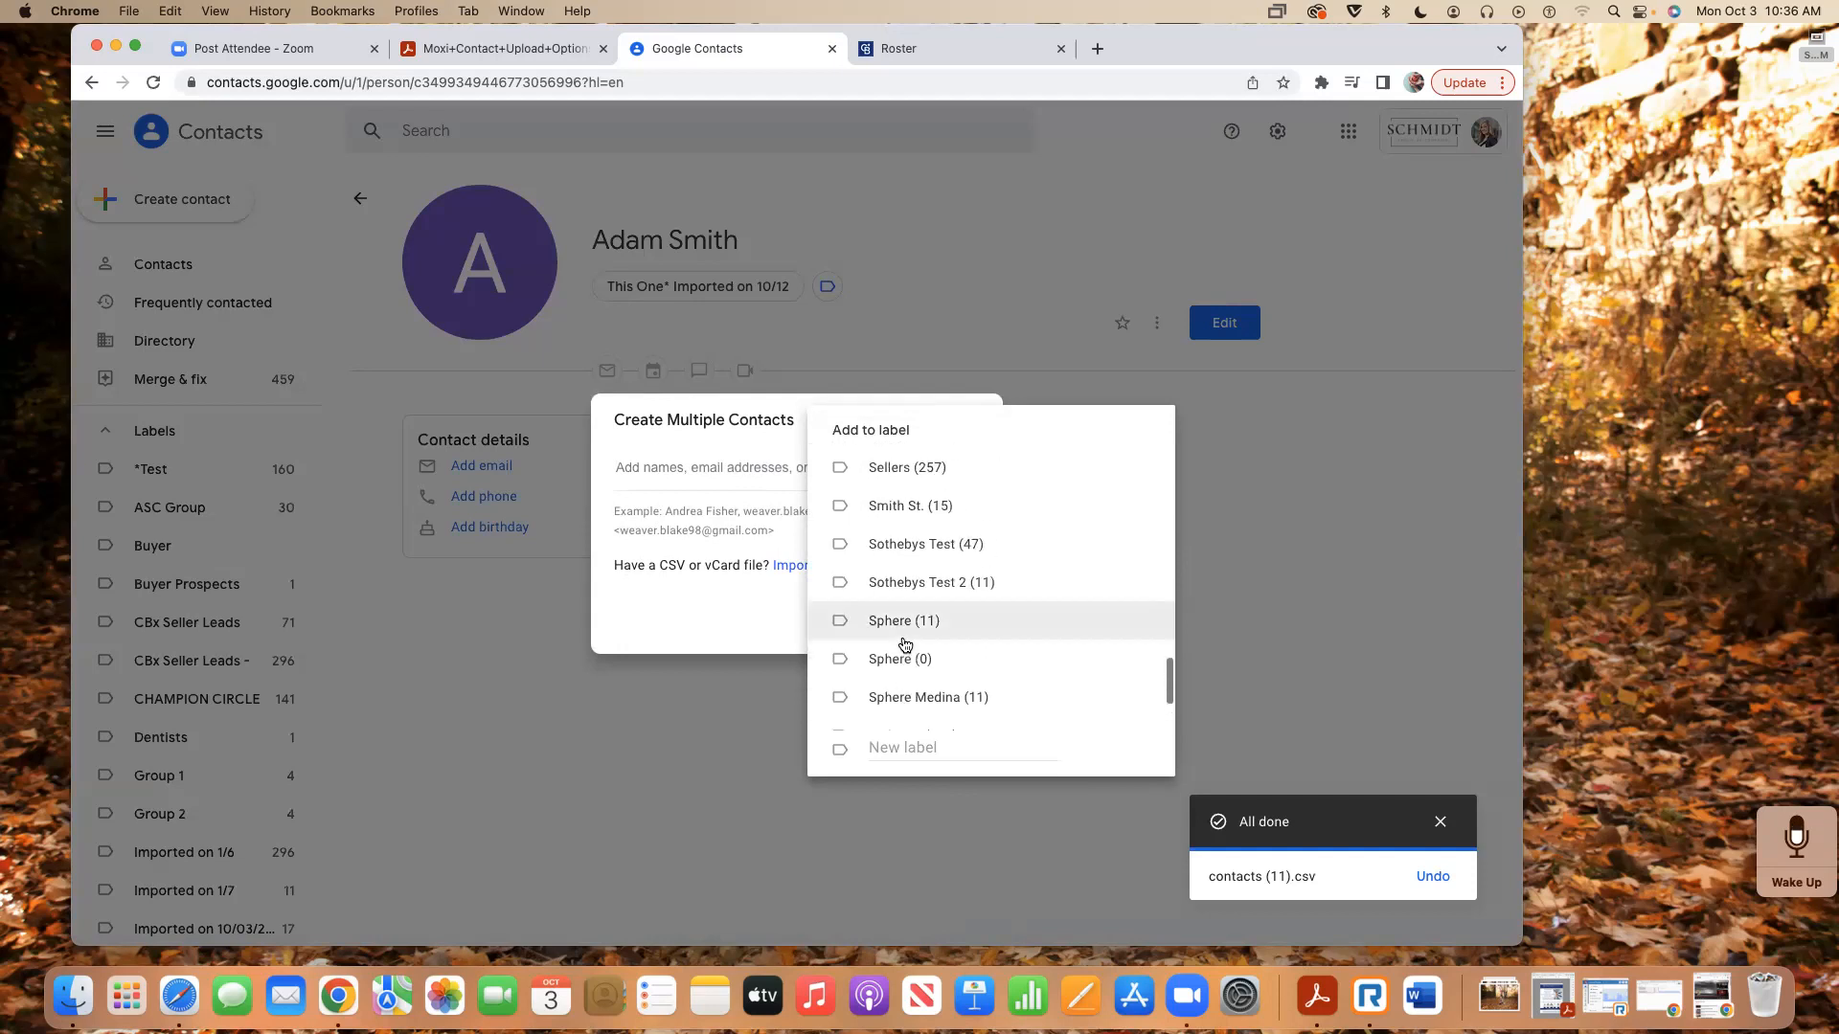
scroll(904, 643, down, 1)
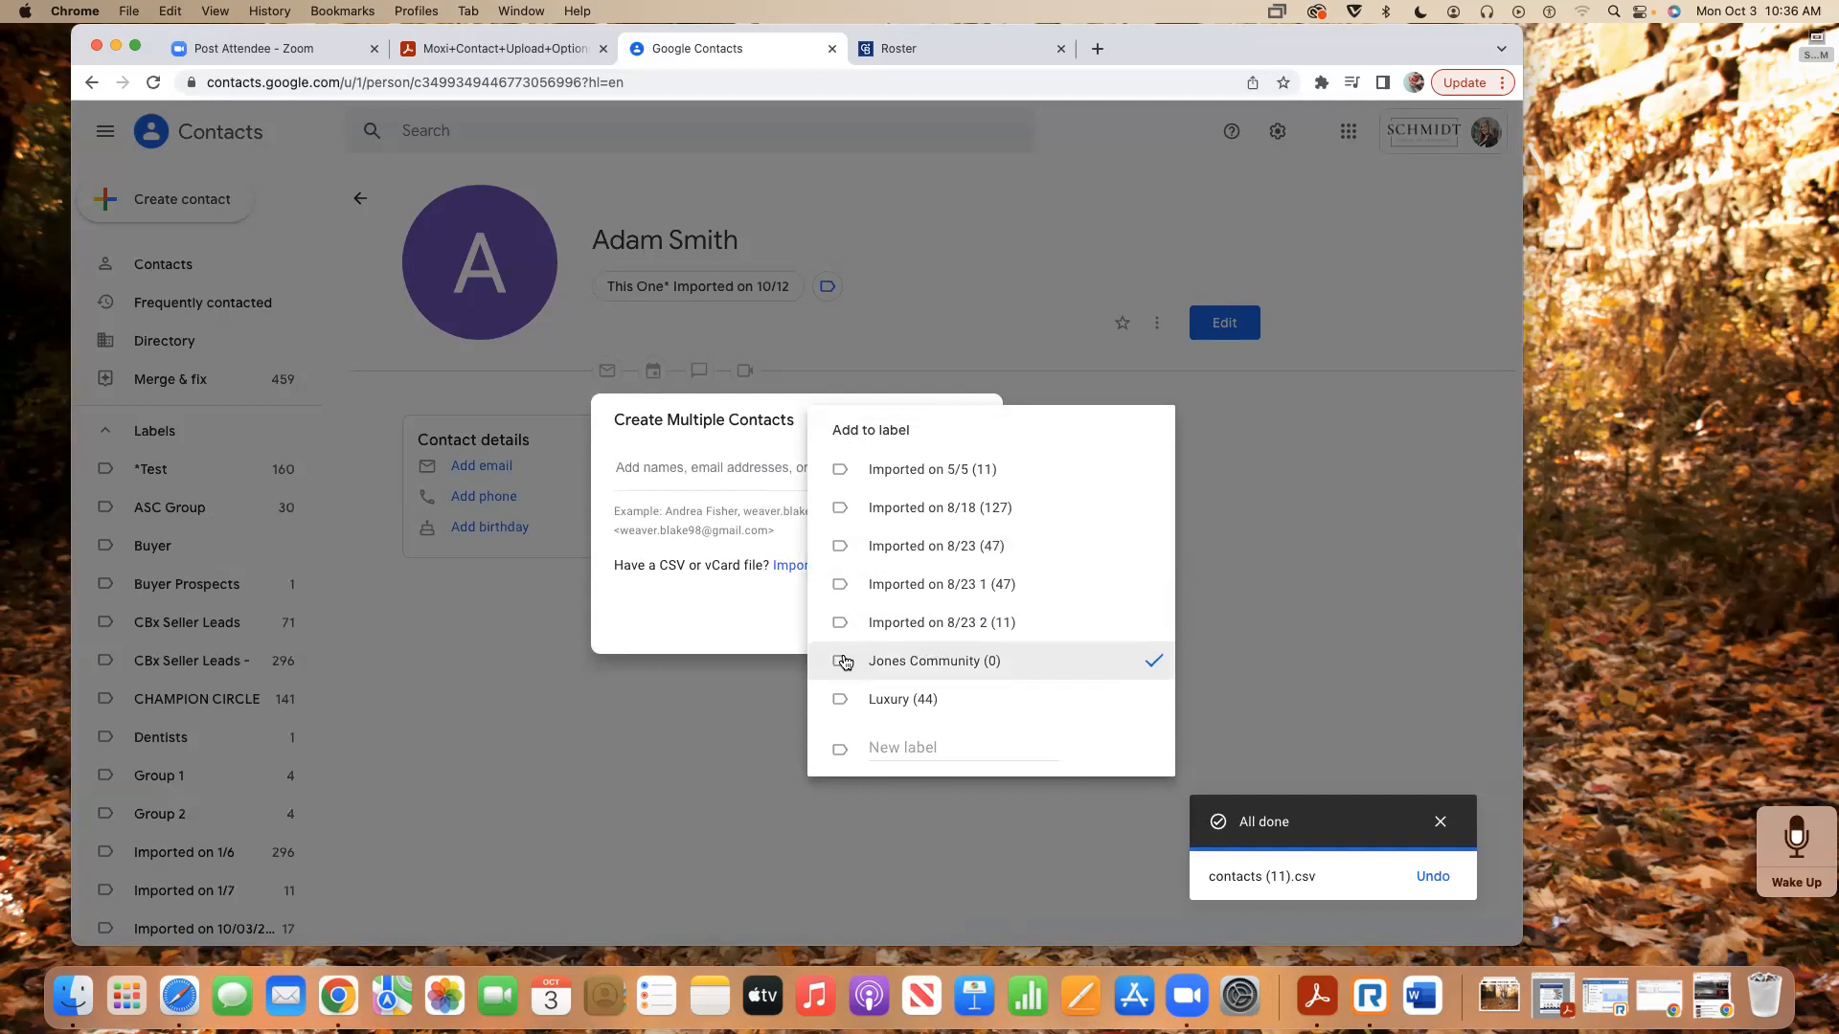
click(724, 595)
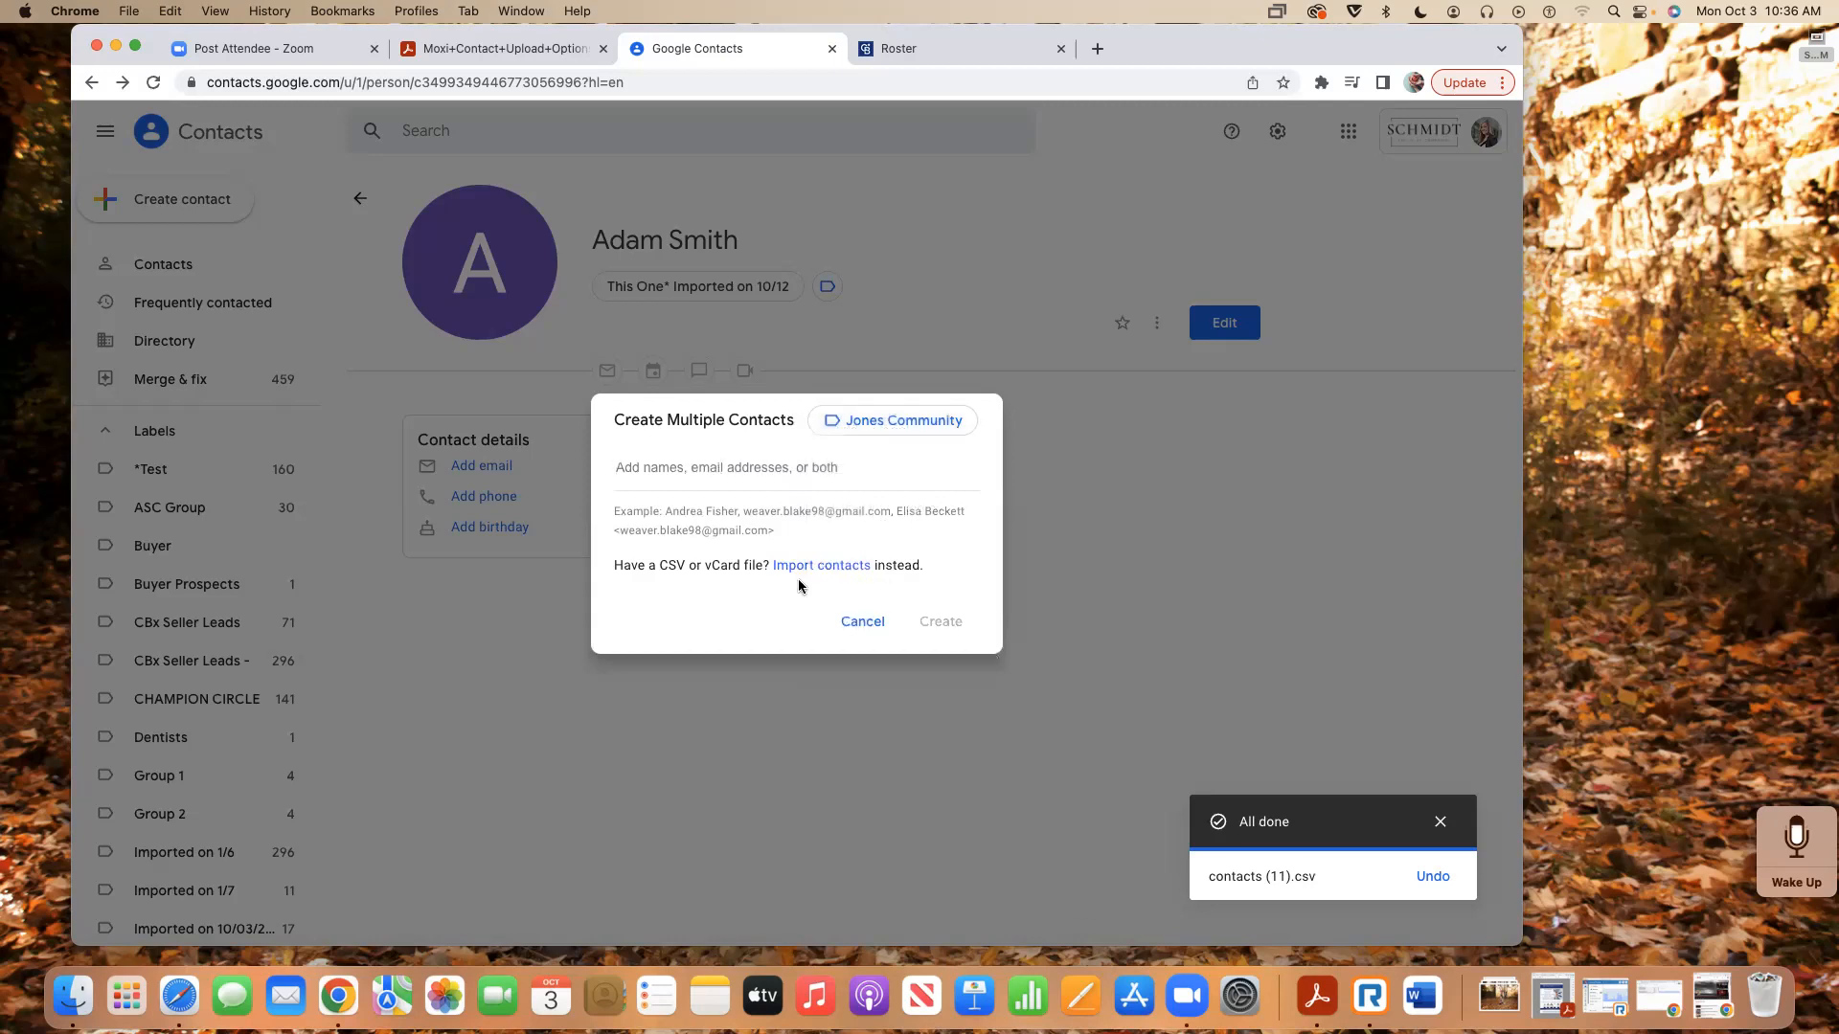
- Import the contacts (13).csv file into Google Contacts
click(821, 567)
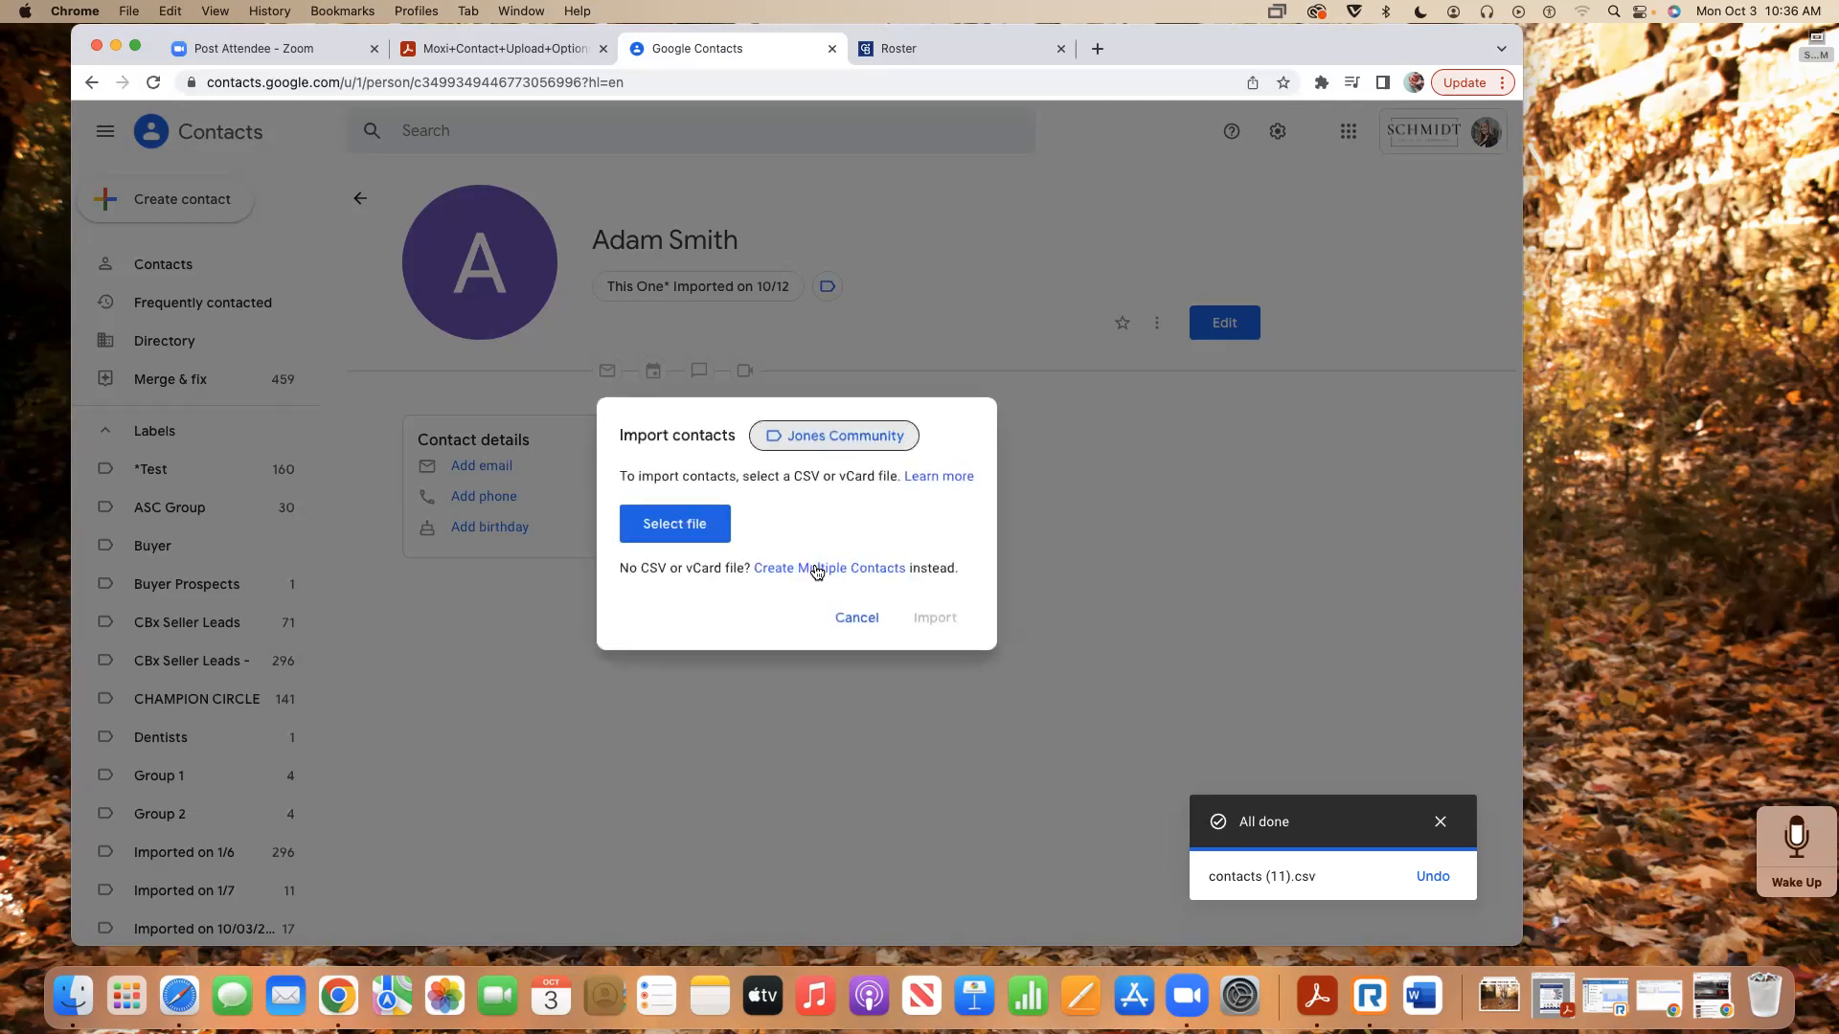
click(659, 526)
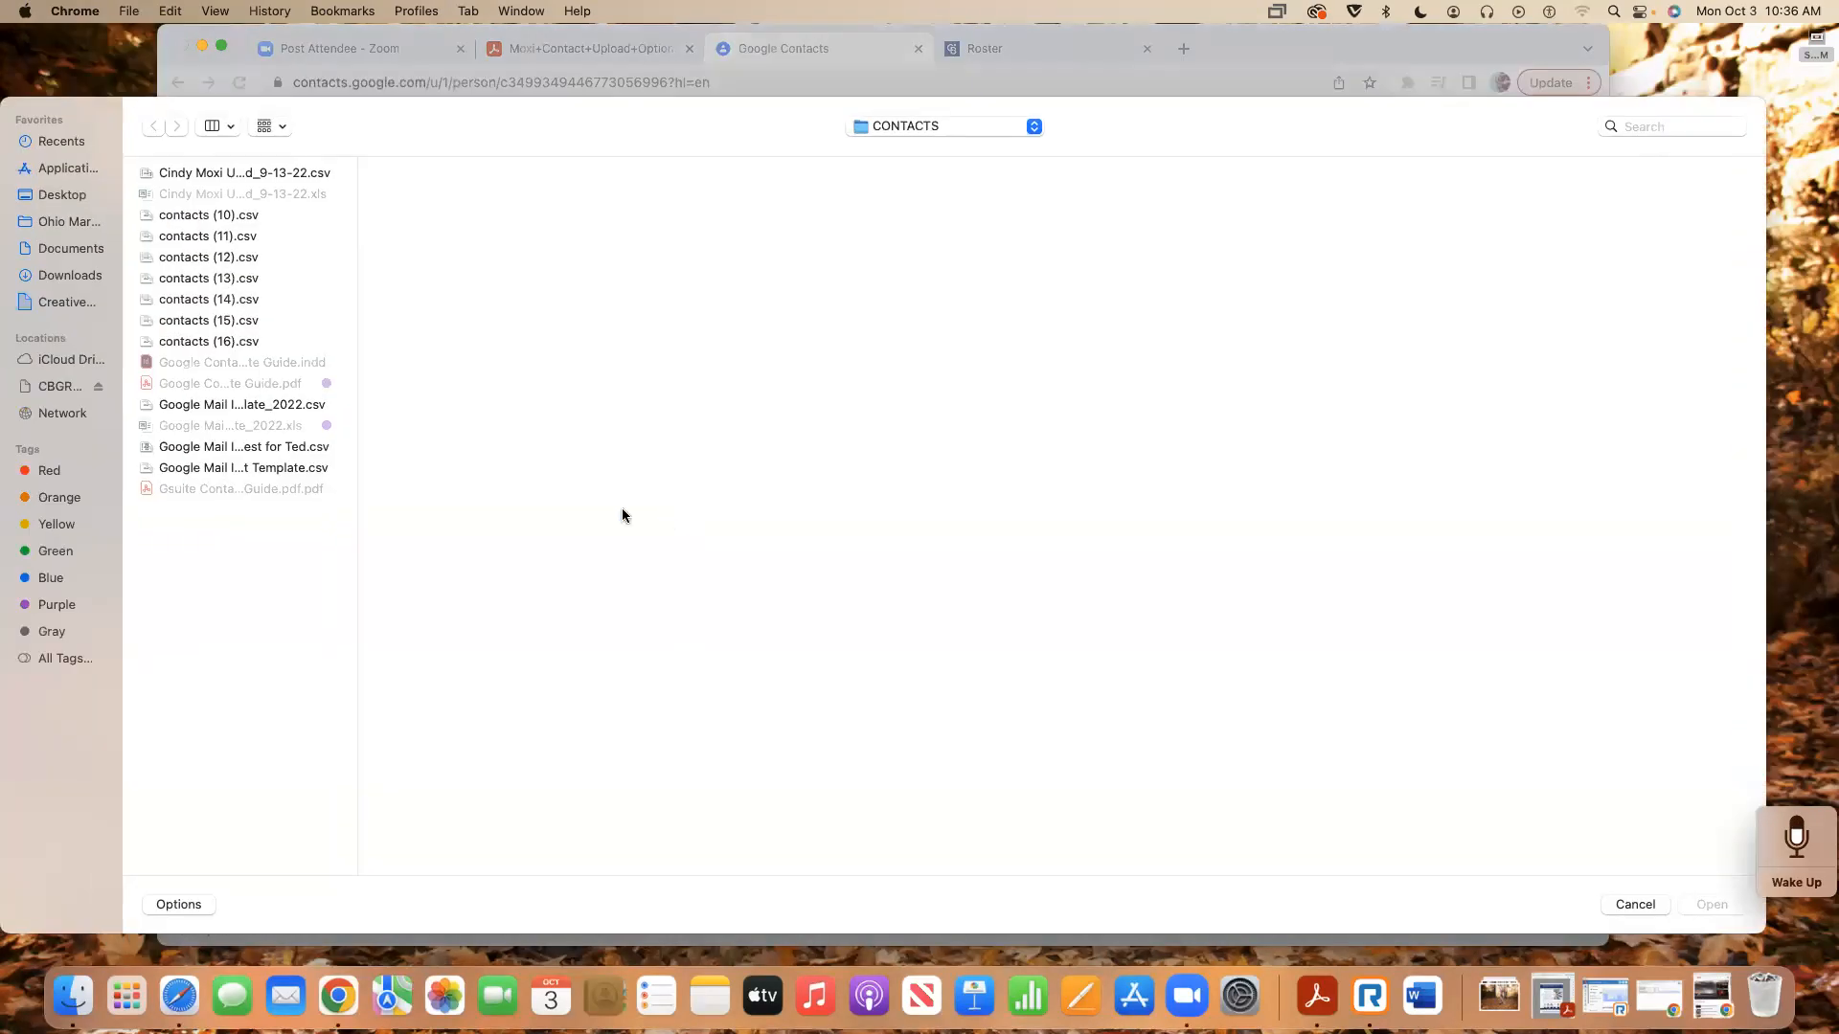
click(238, 278)
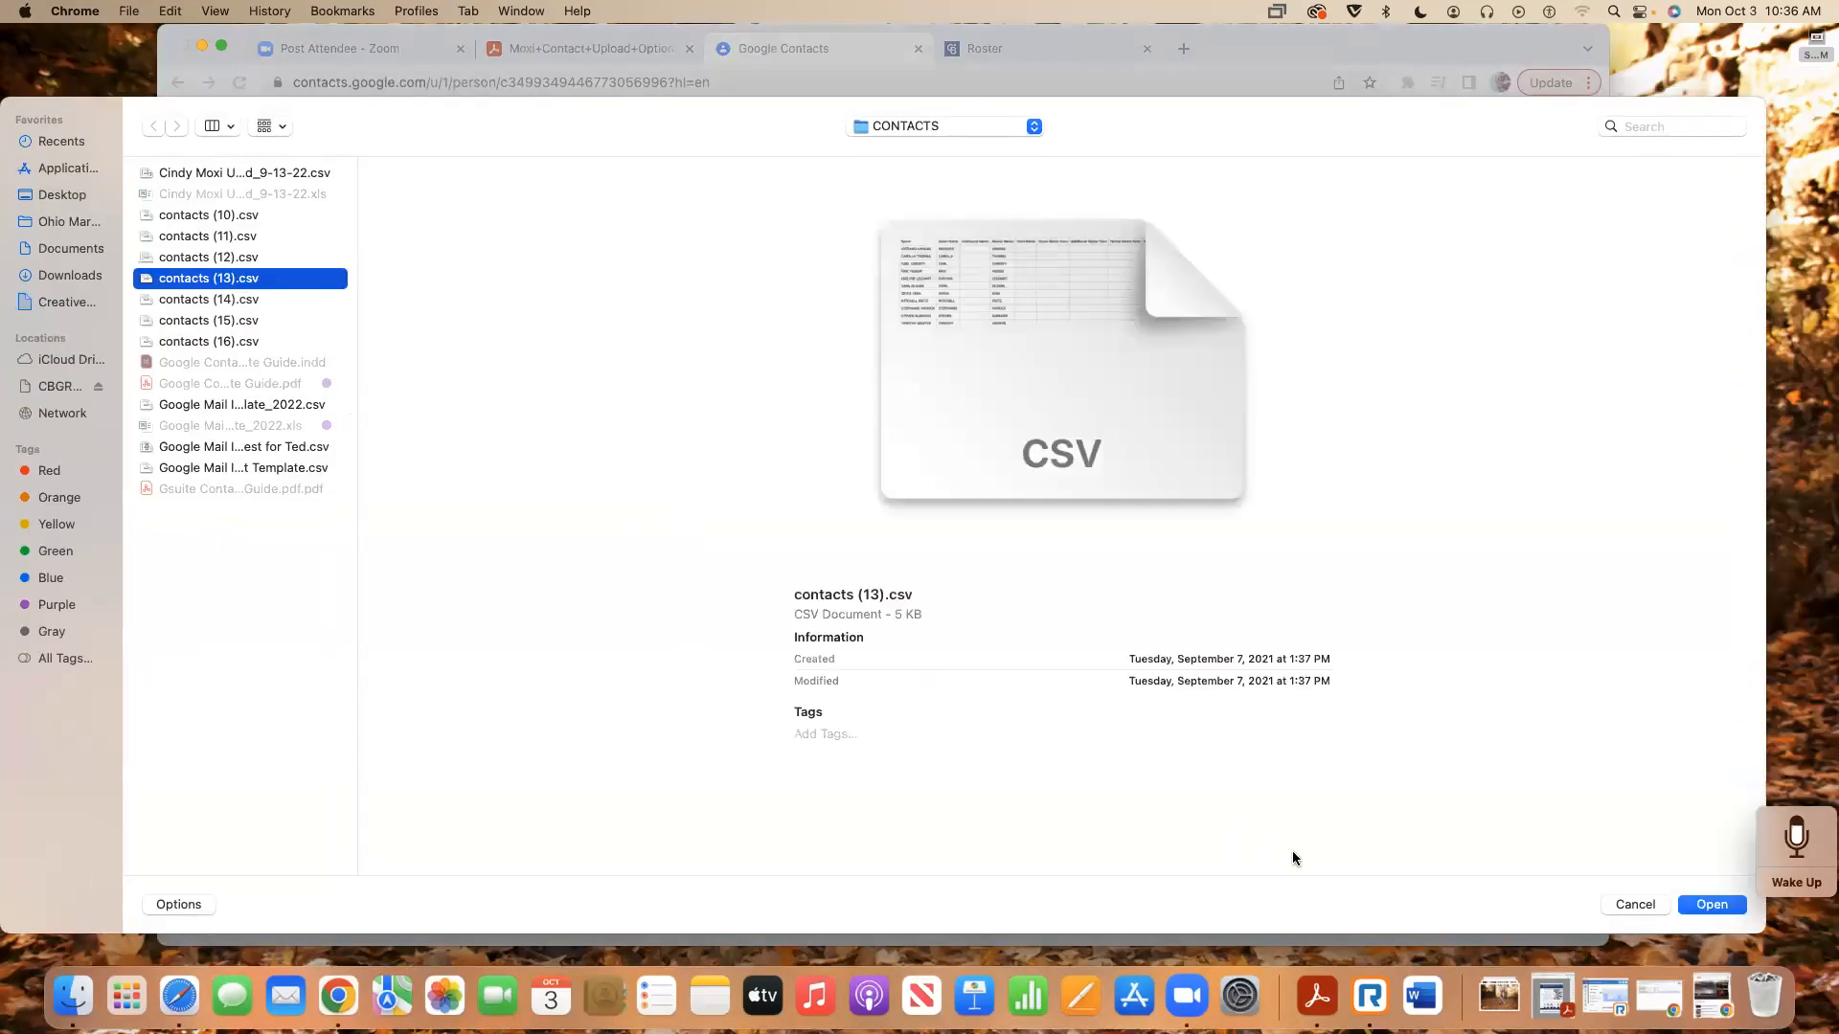
click(1720, 908)
click(936, 614)
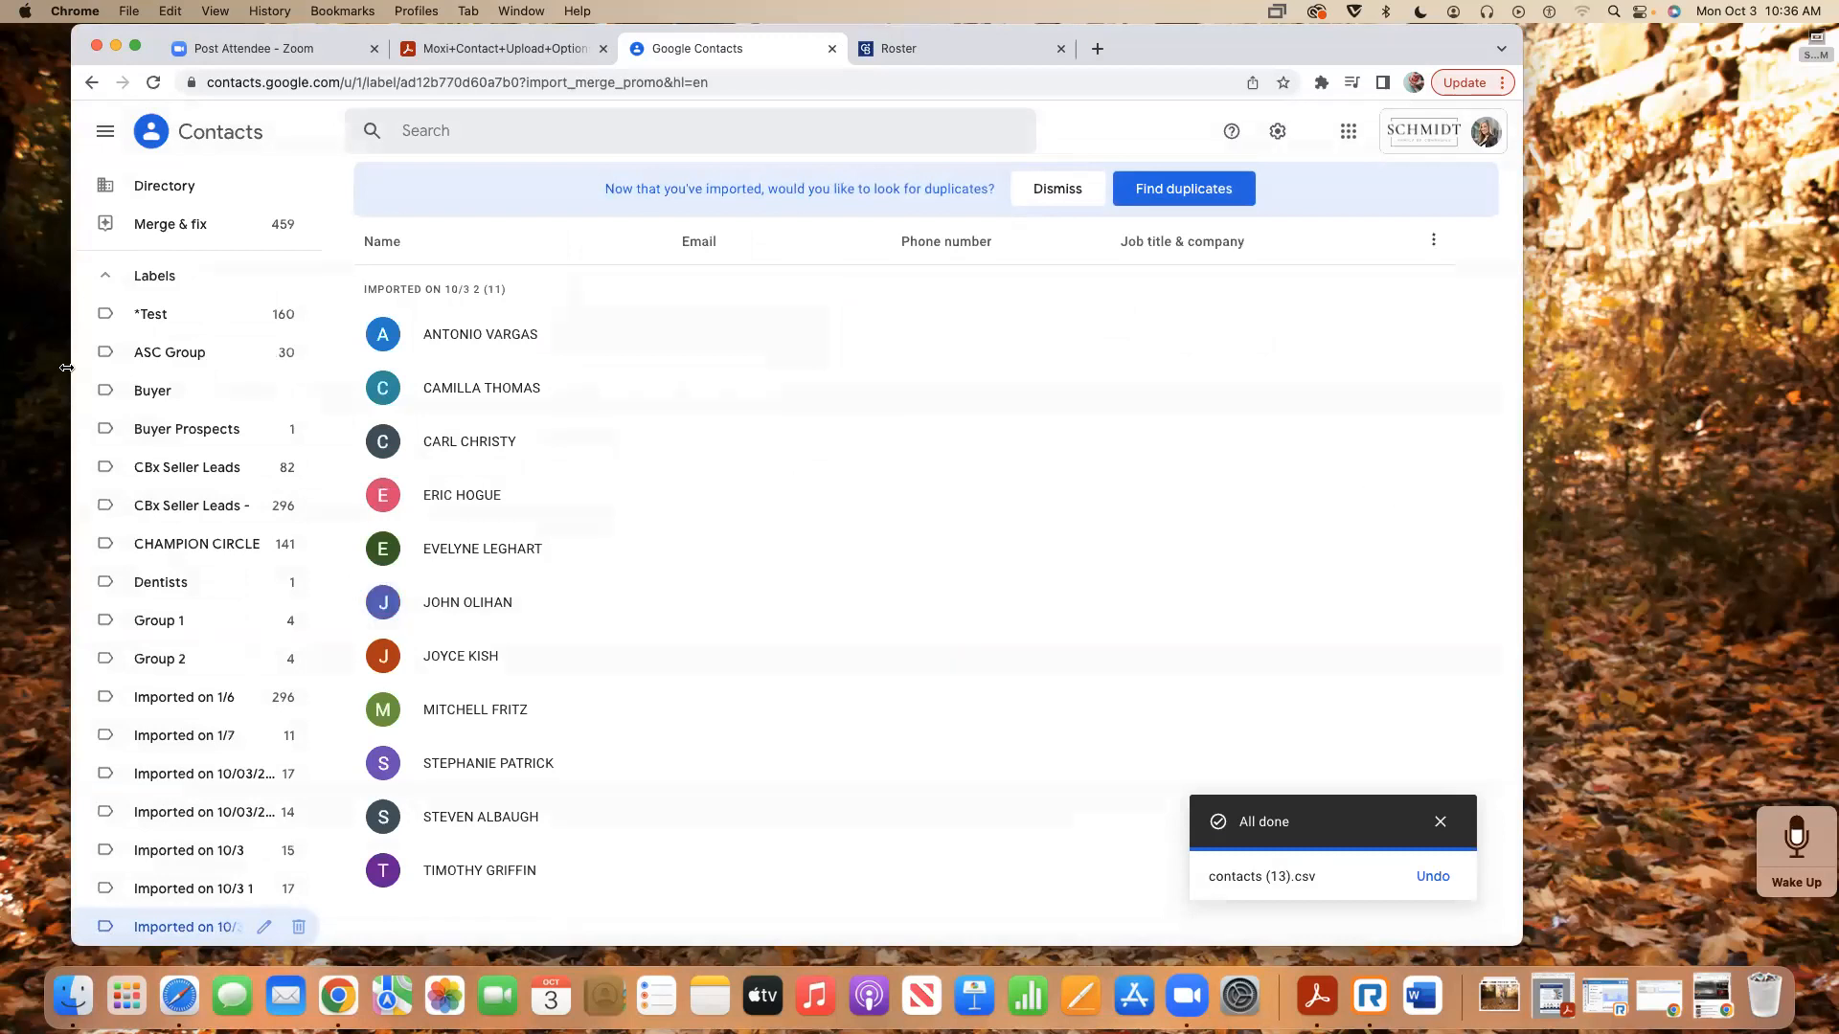
- Dismiss the find-duplicates banner and collapse the Labels list in the sidebar
scroll(261, 431, up, 3)
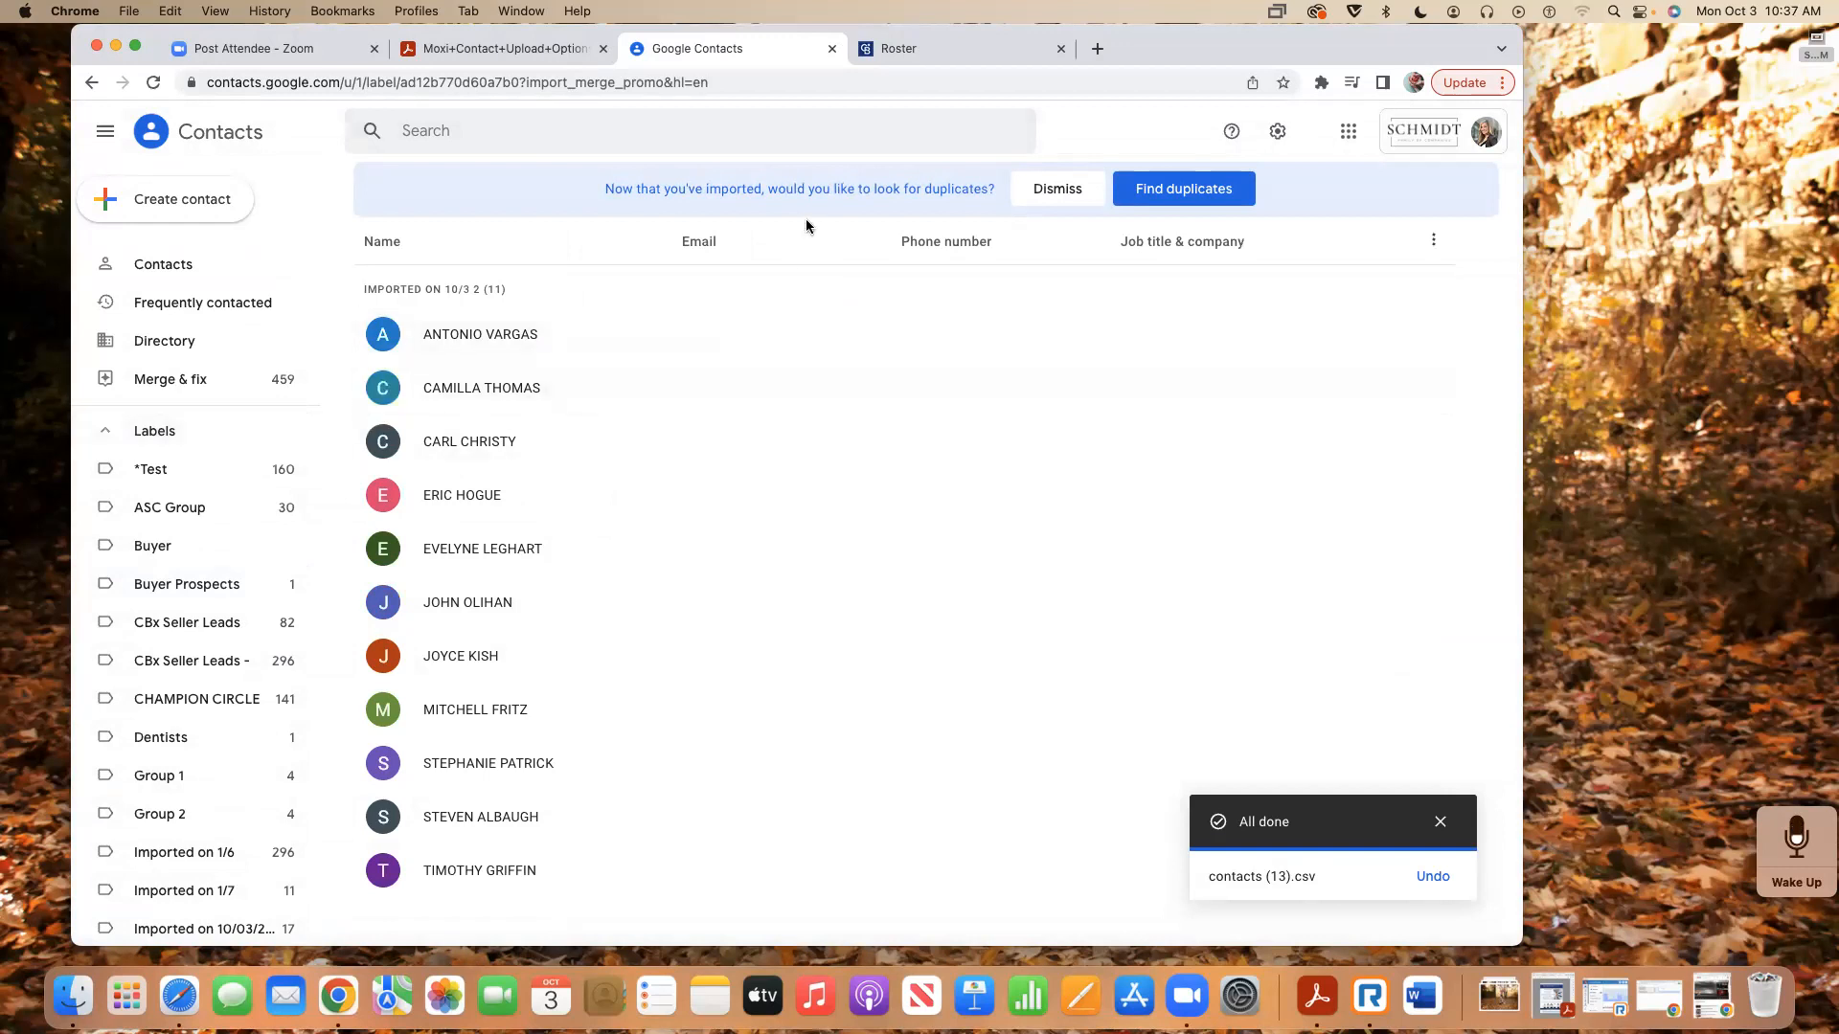
click(1057, 189)
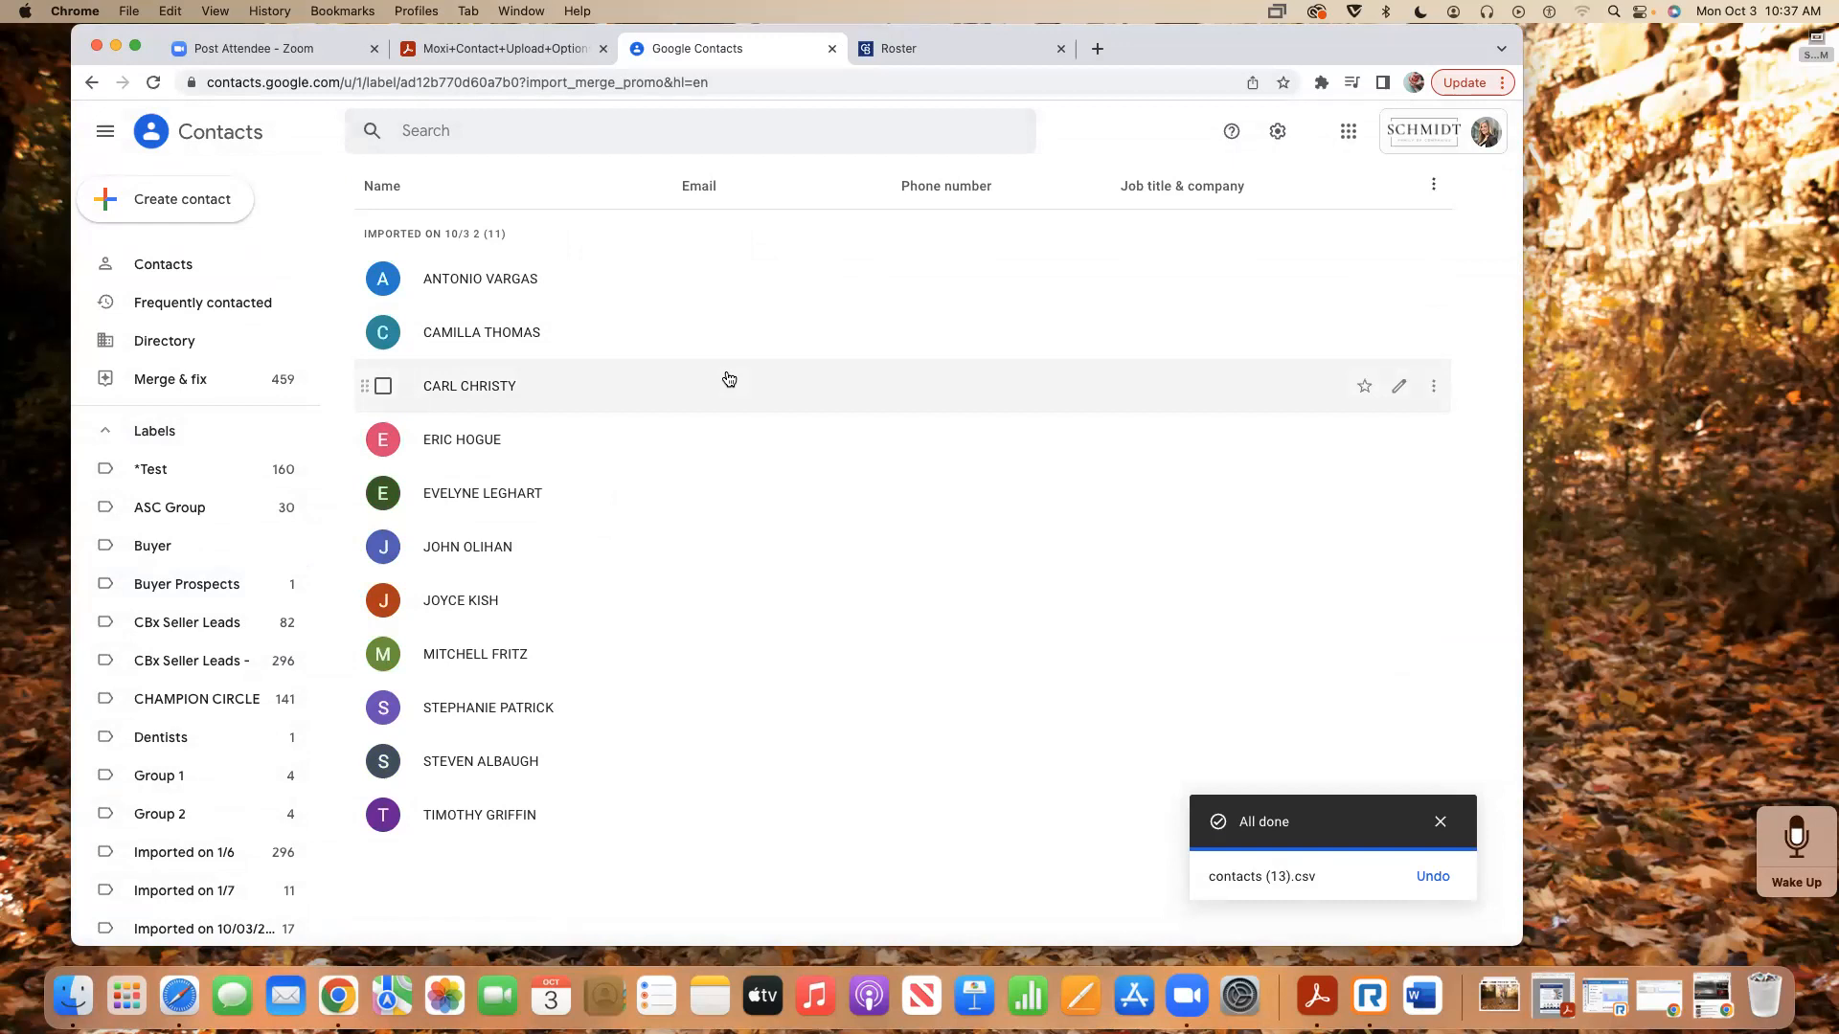
click(145, 436)
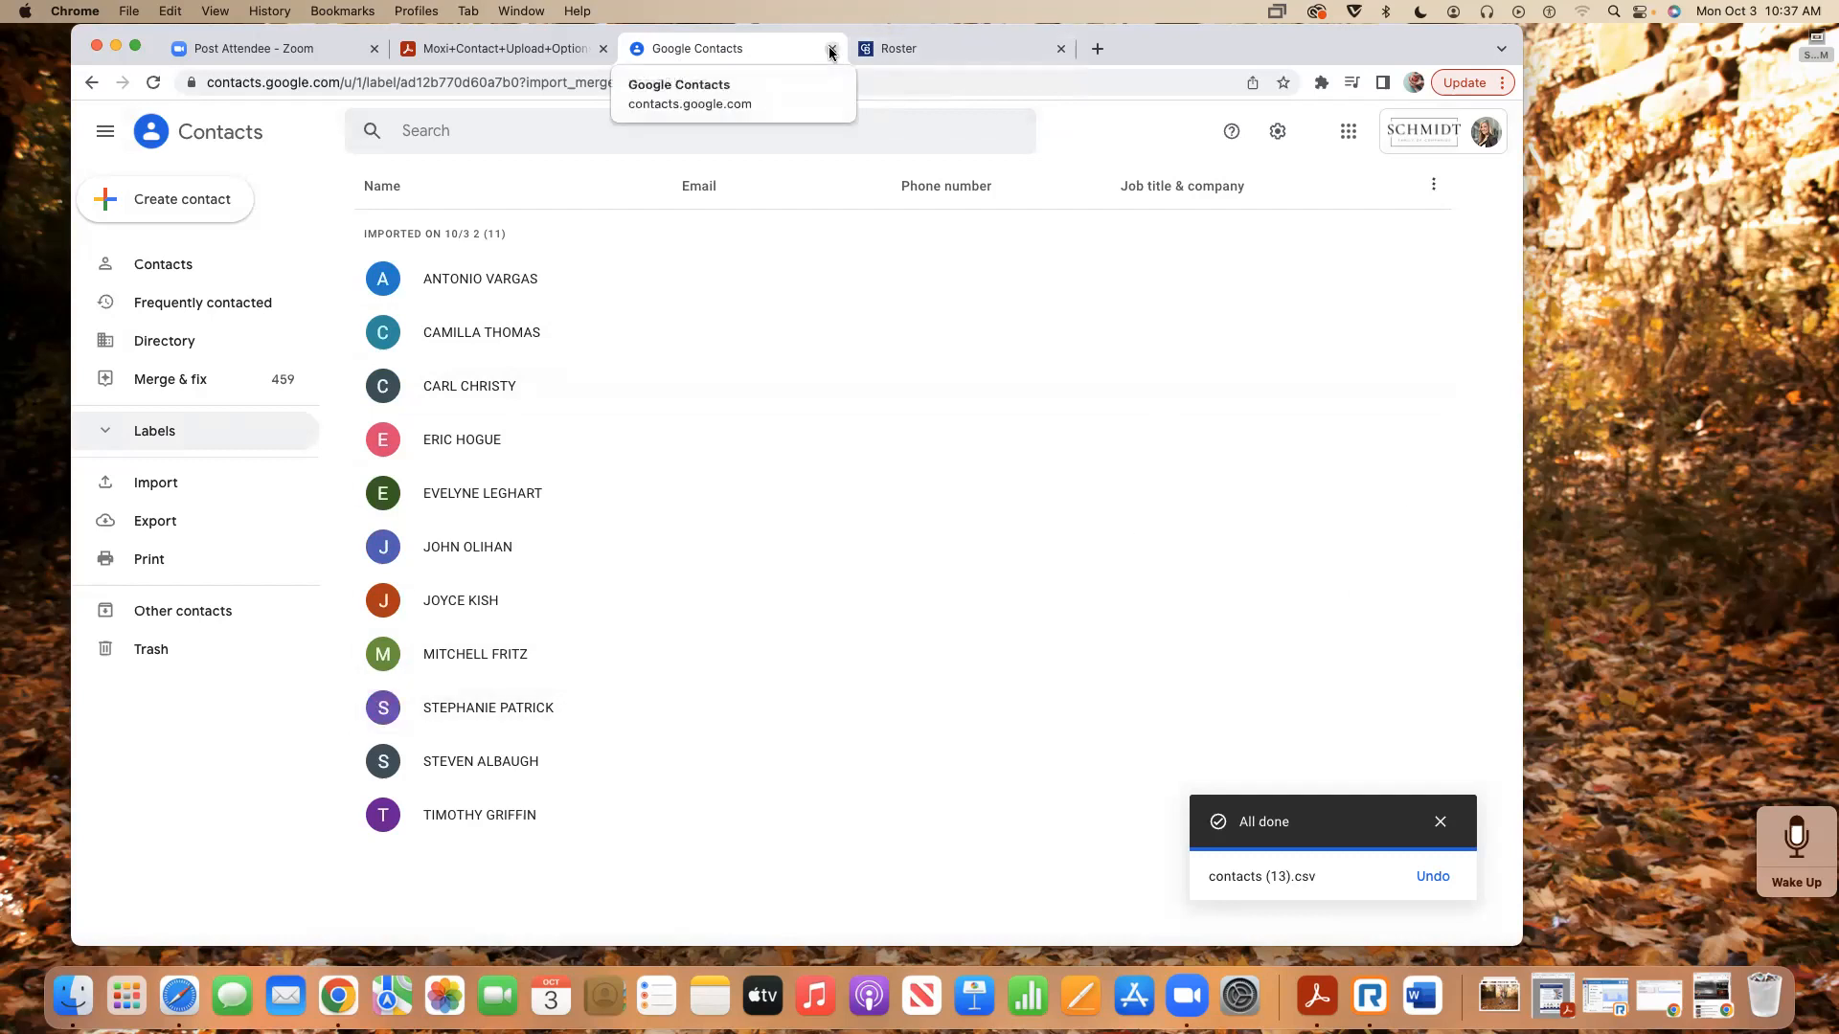
- Open your own Roster profile's Contact Info, showing the primary, display and Moxi sync e-mails
click(914, 53)
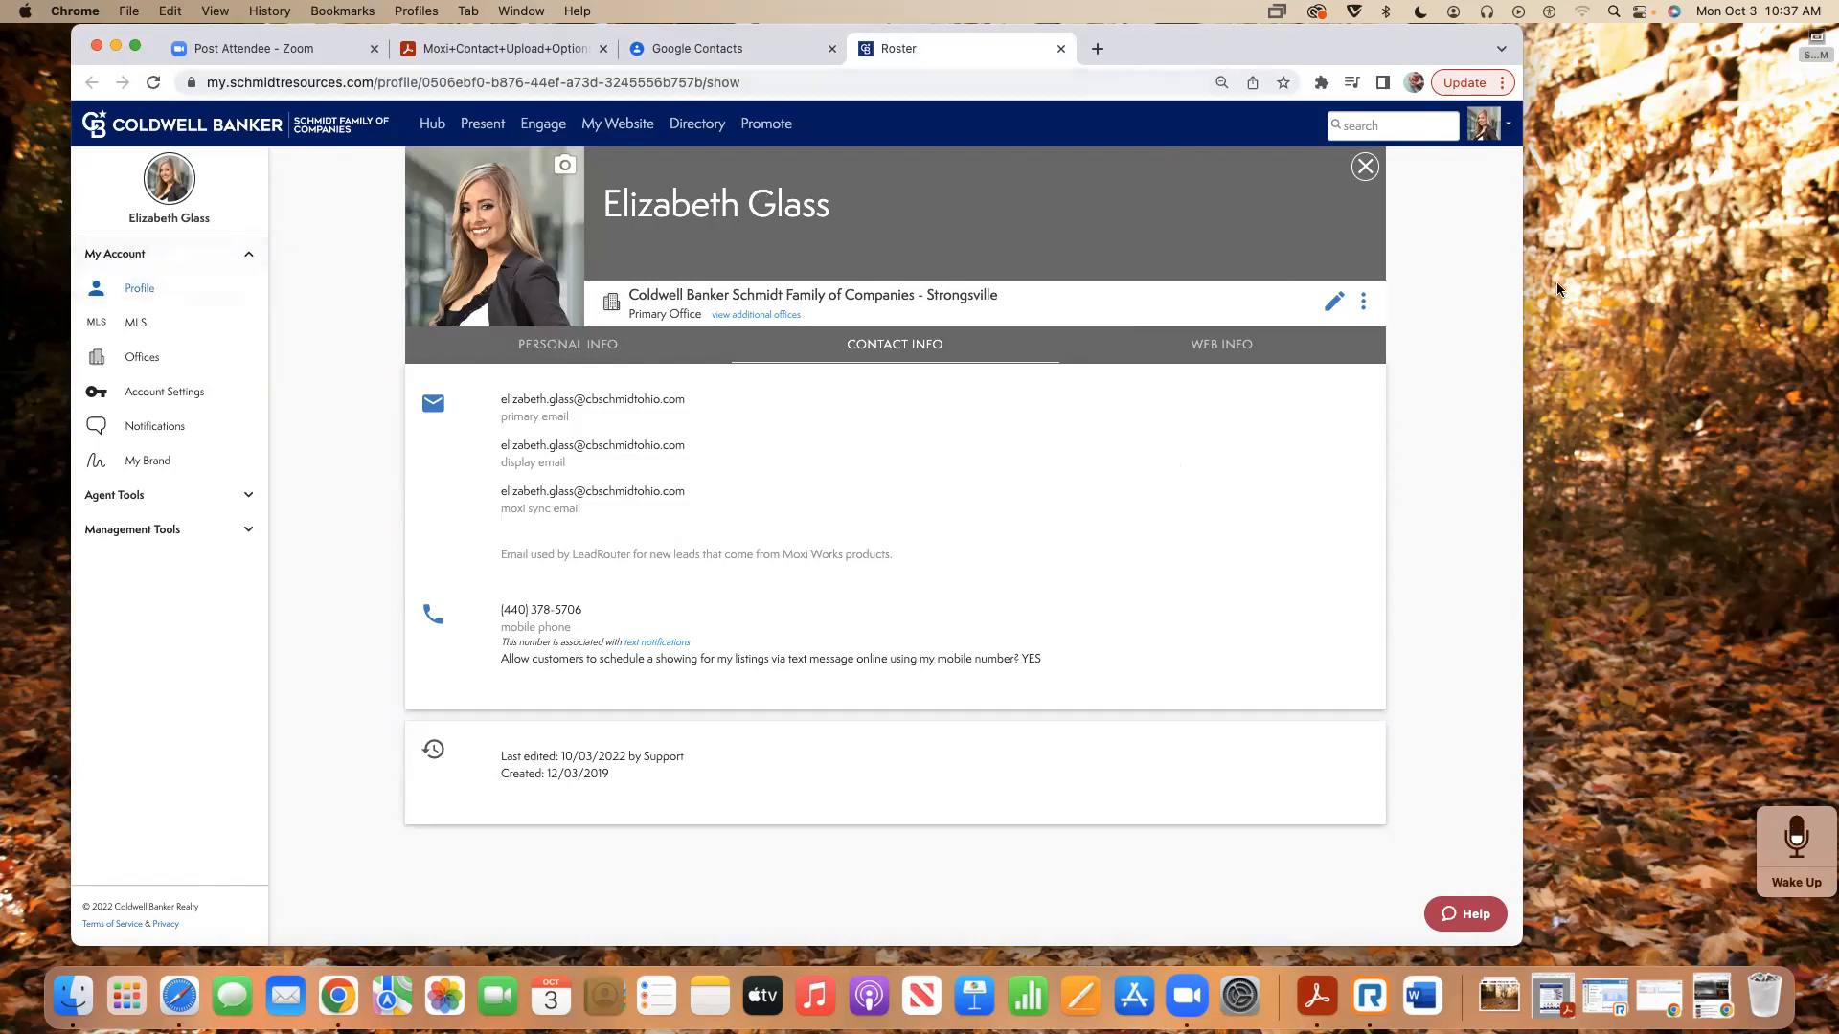
click(1485, 137)
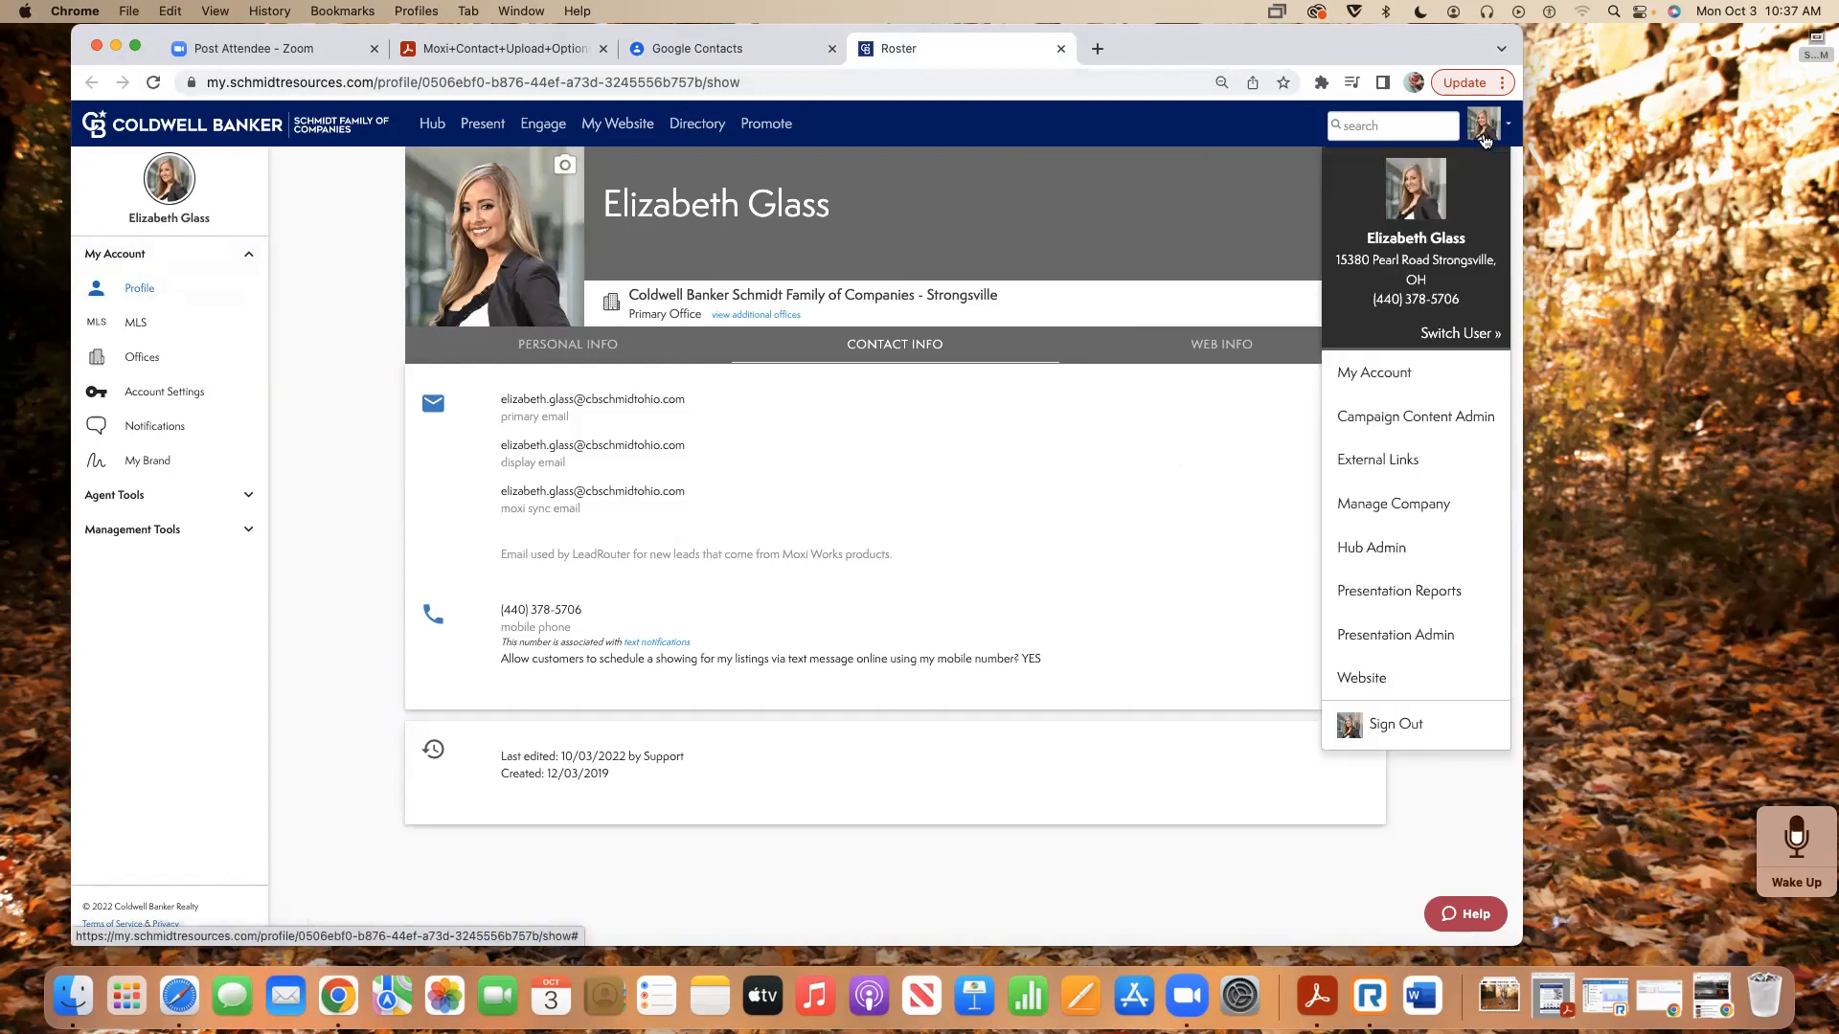
click(1379, 374)
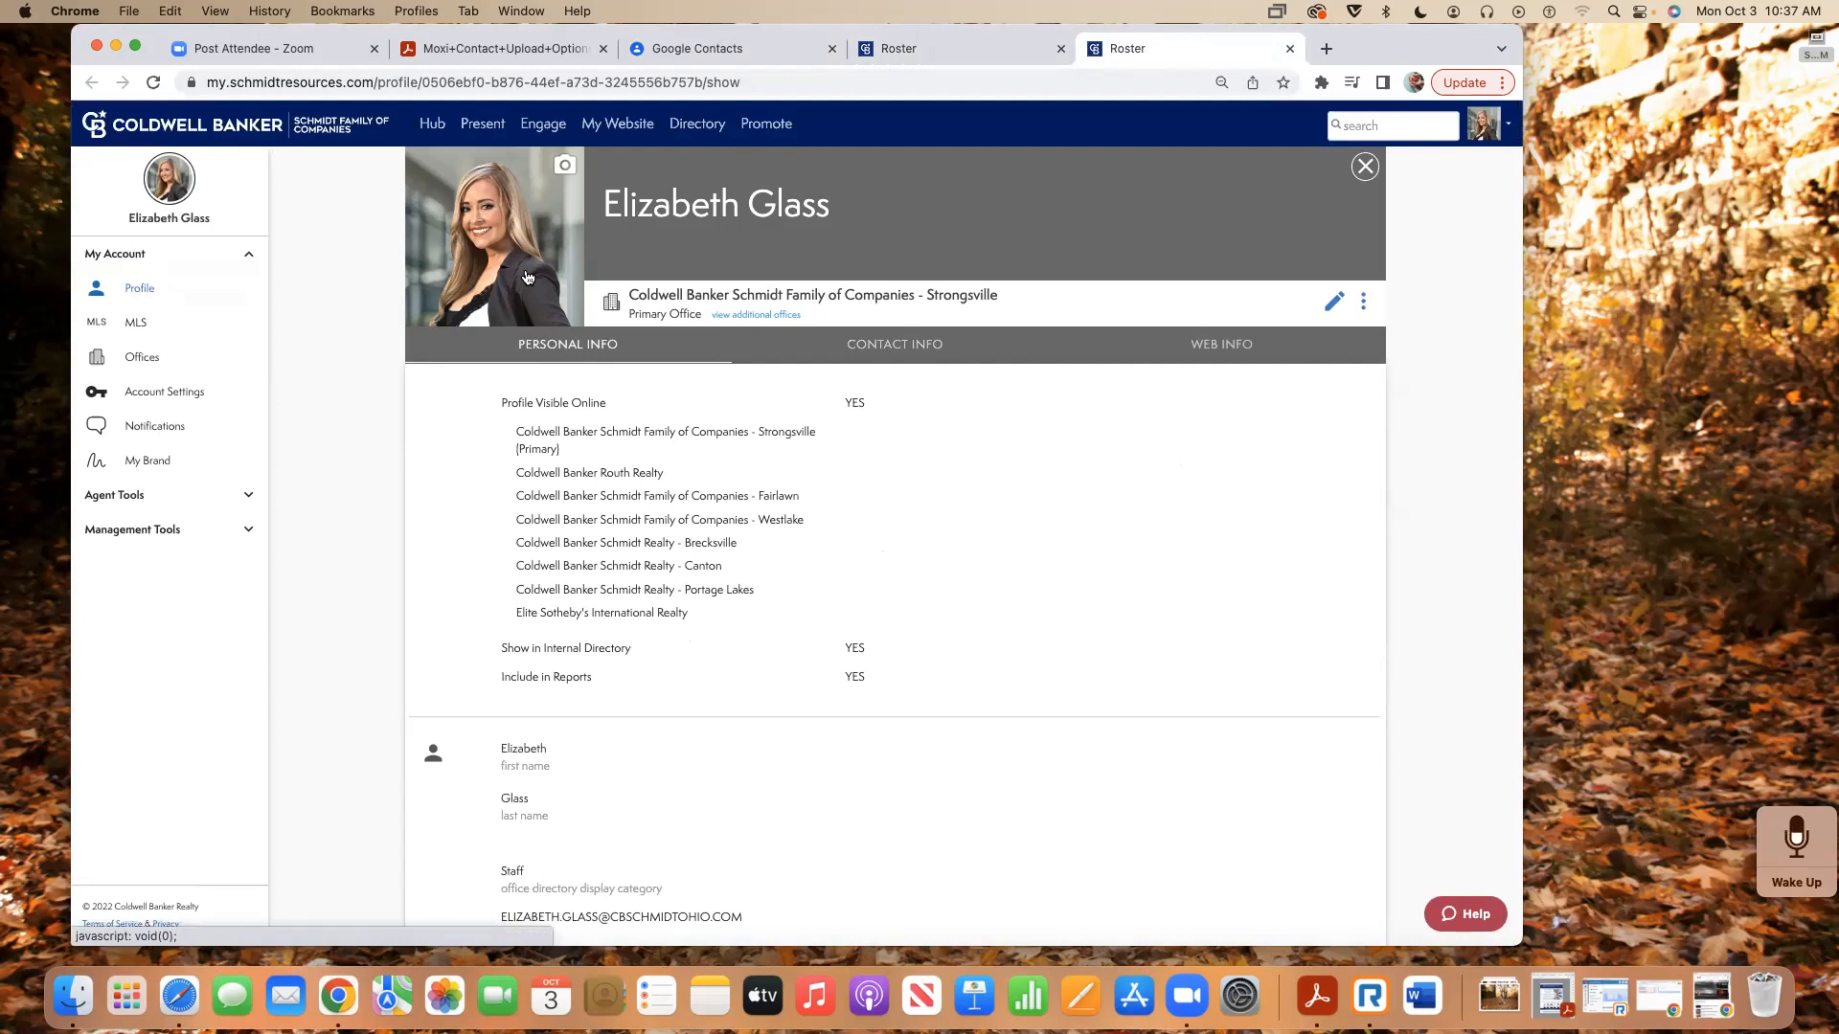
click(895, 346)
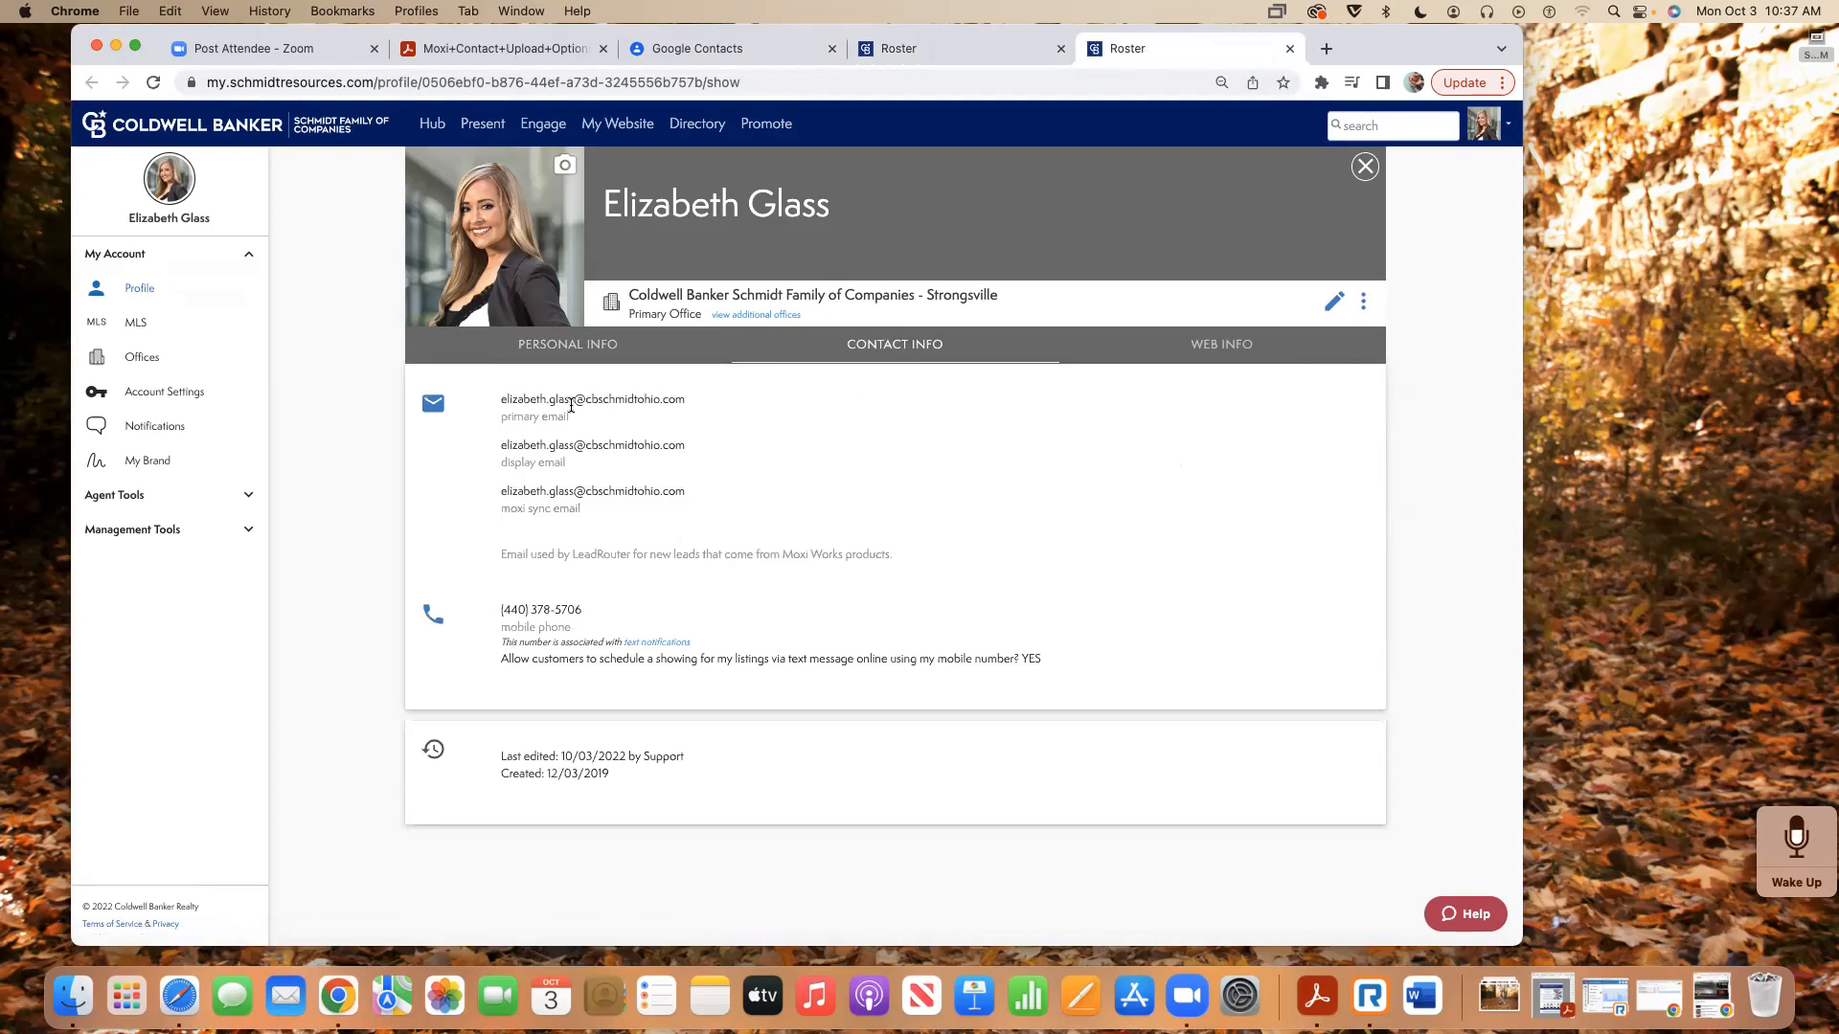
key(super+0)
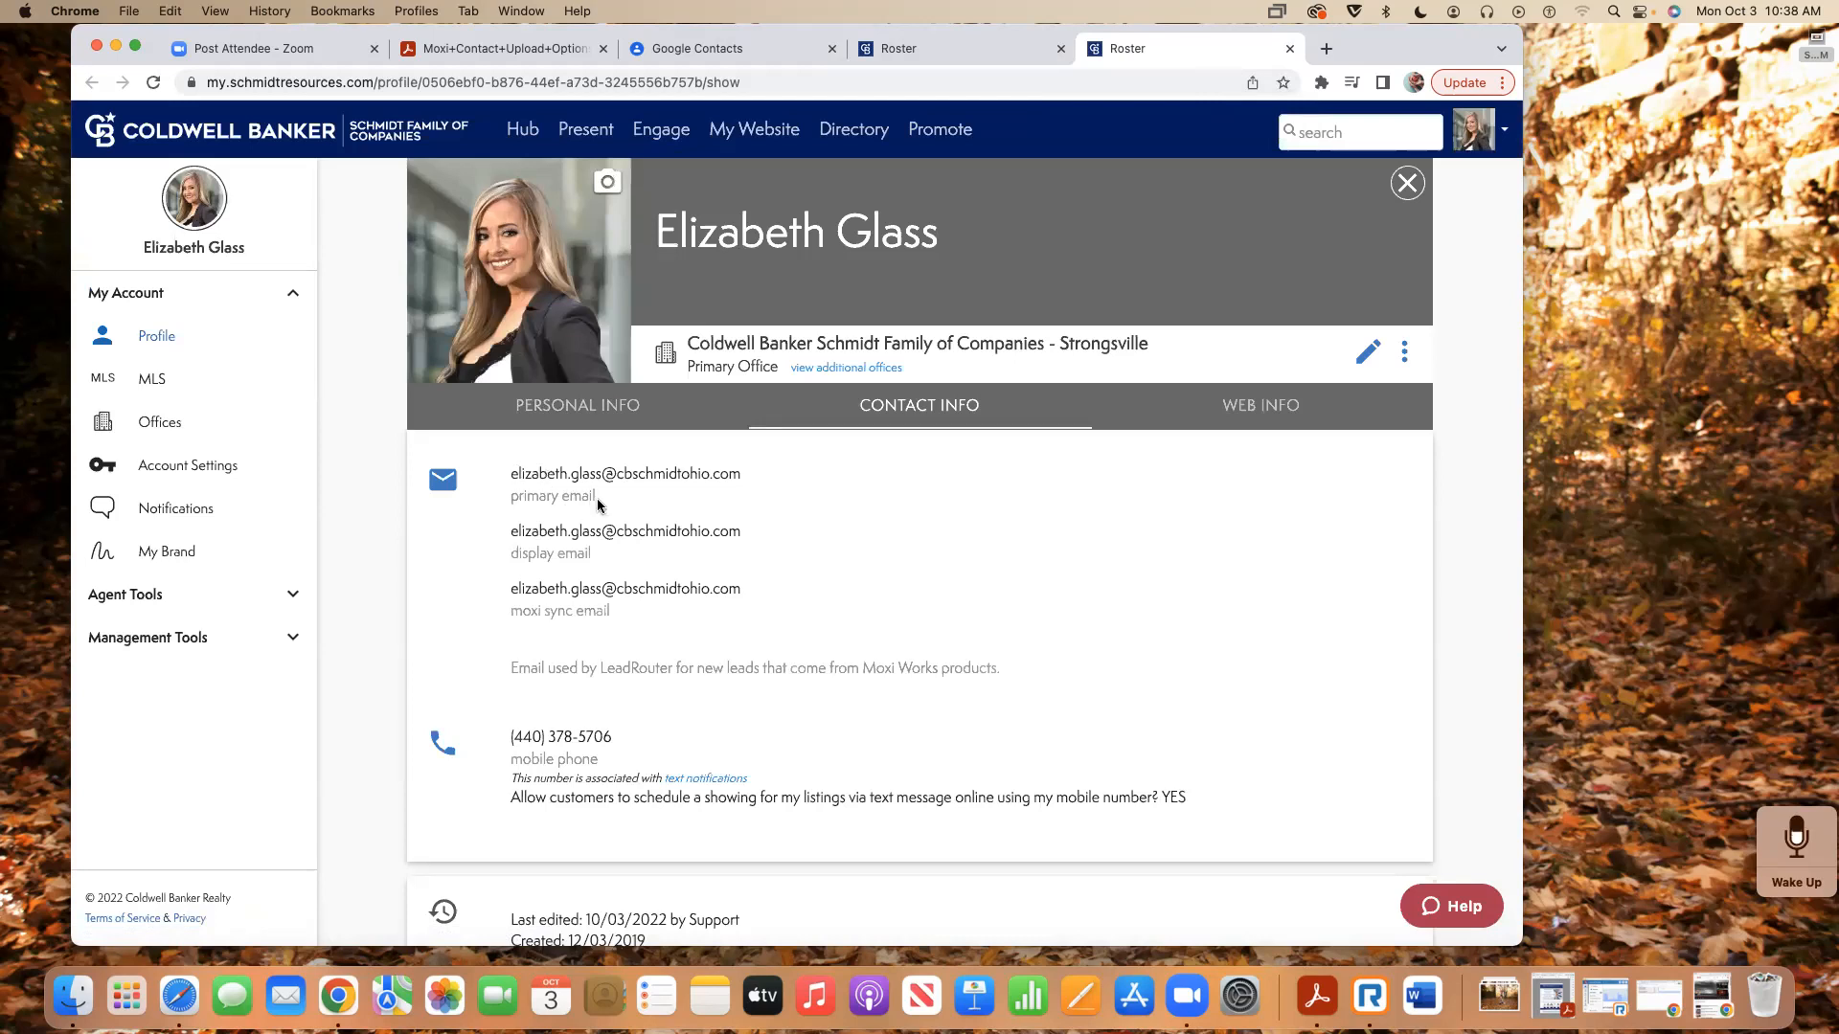
- Highlight the primary, display and Moxi sync e-mail labels and sync address, then return to Google Contacts
drag(595, 495, 505, 496)
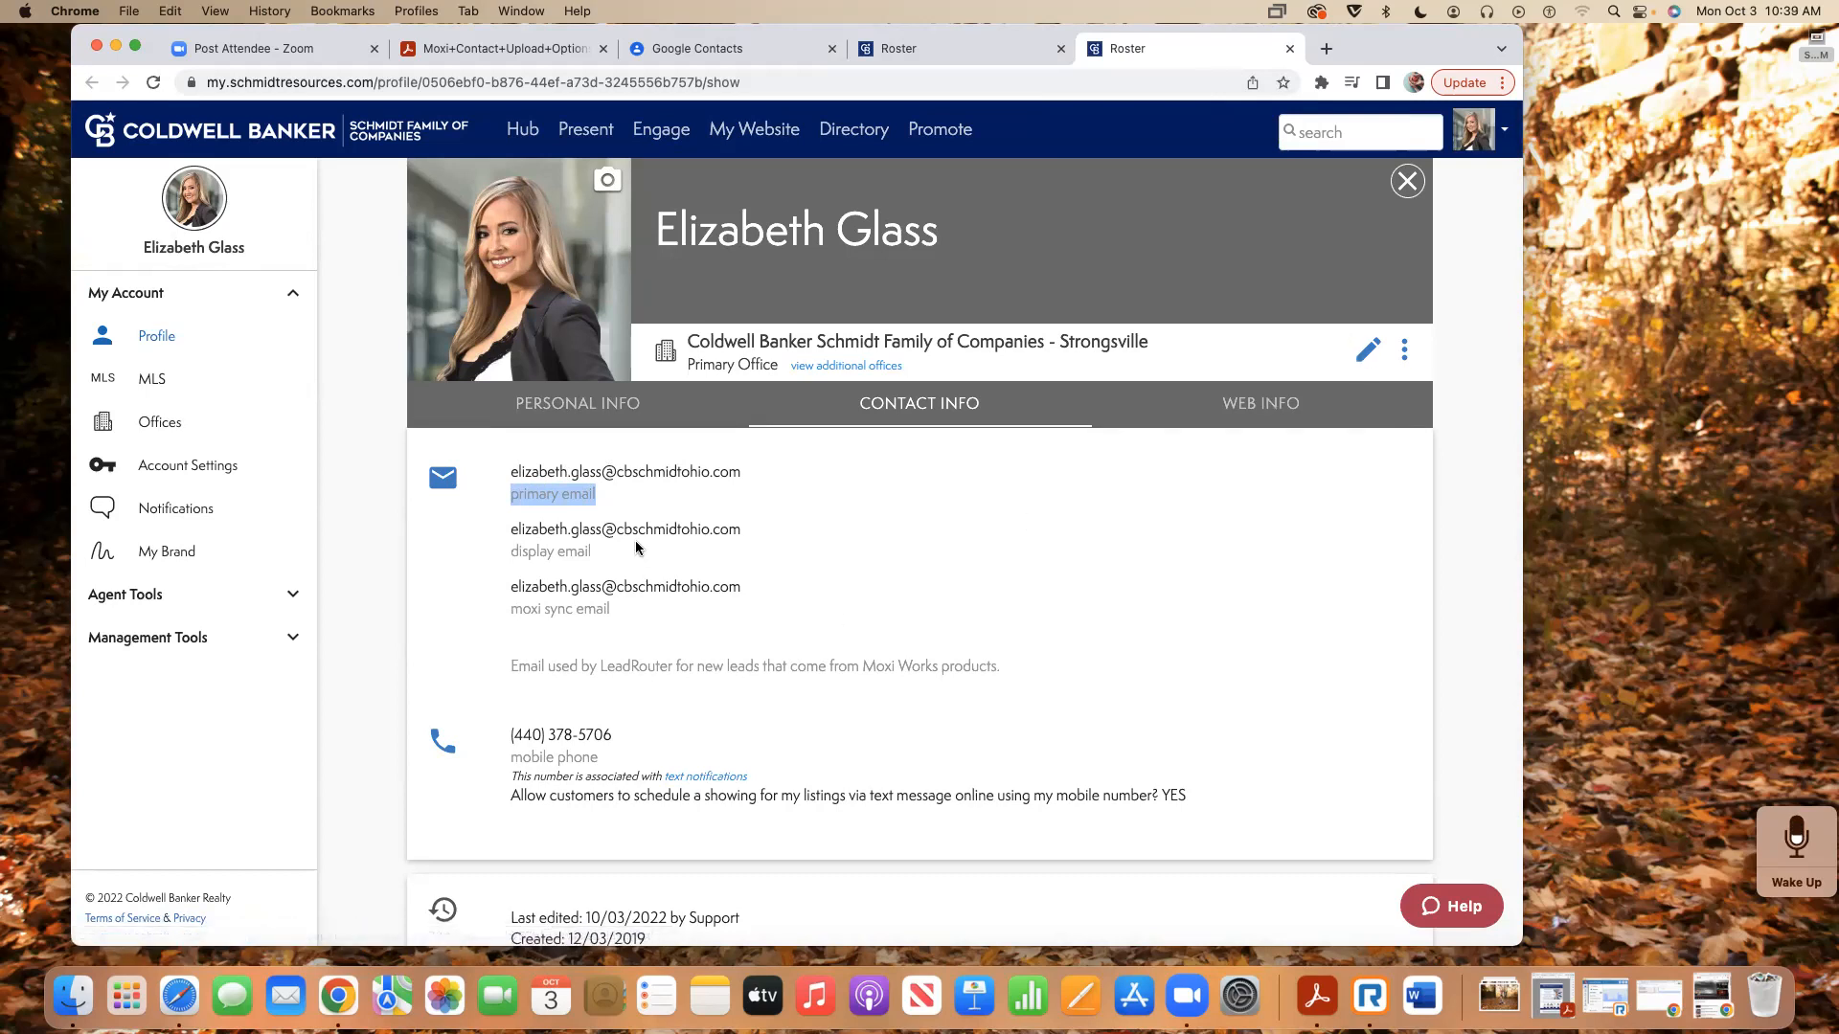
click(591, 548)
drag(591, 549, 501, 556)
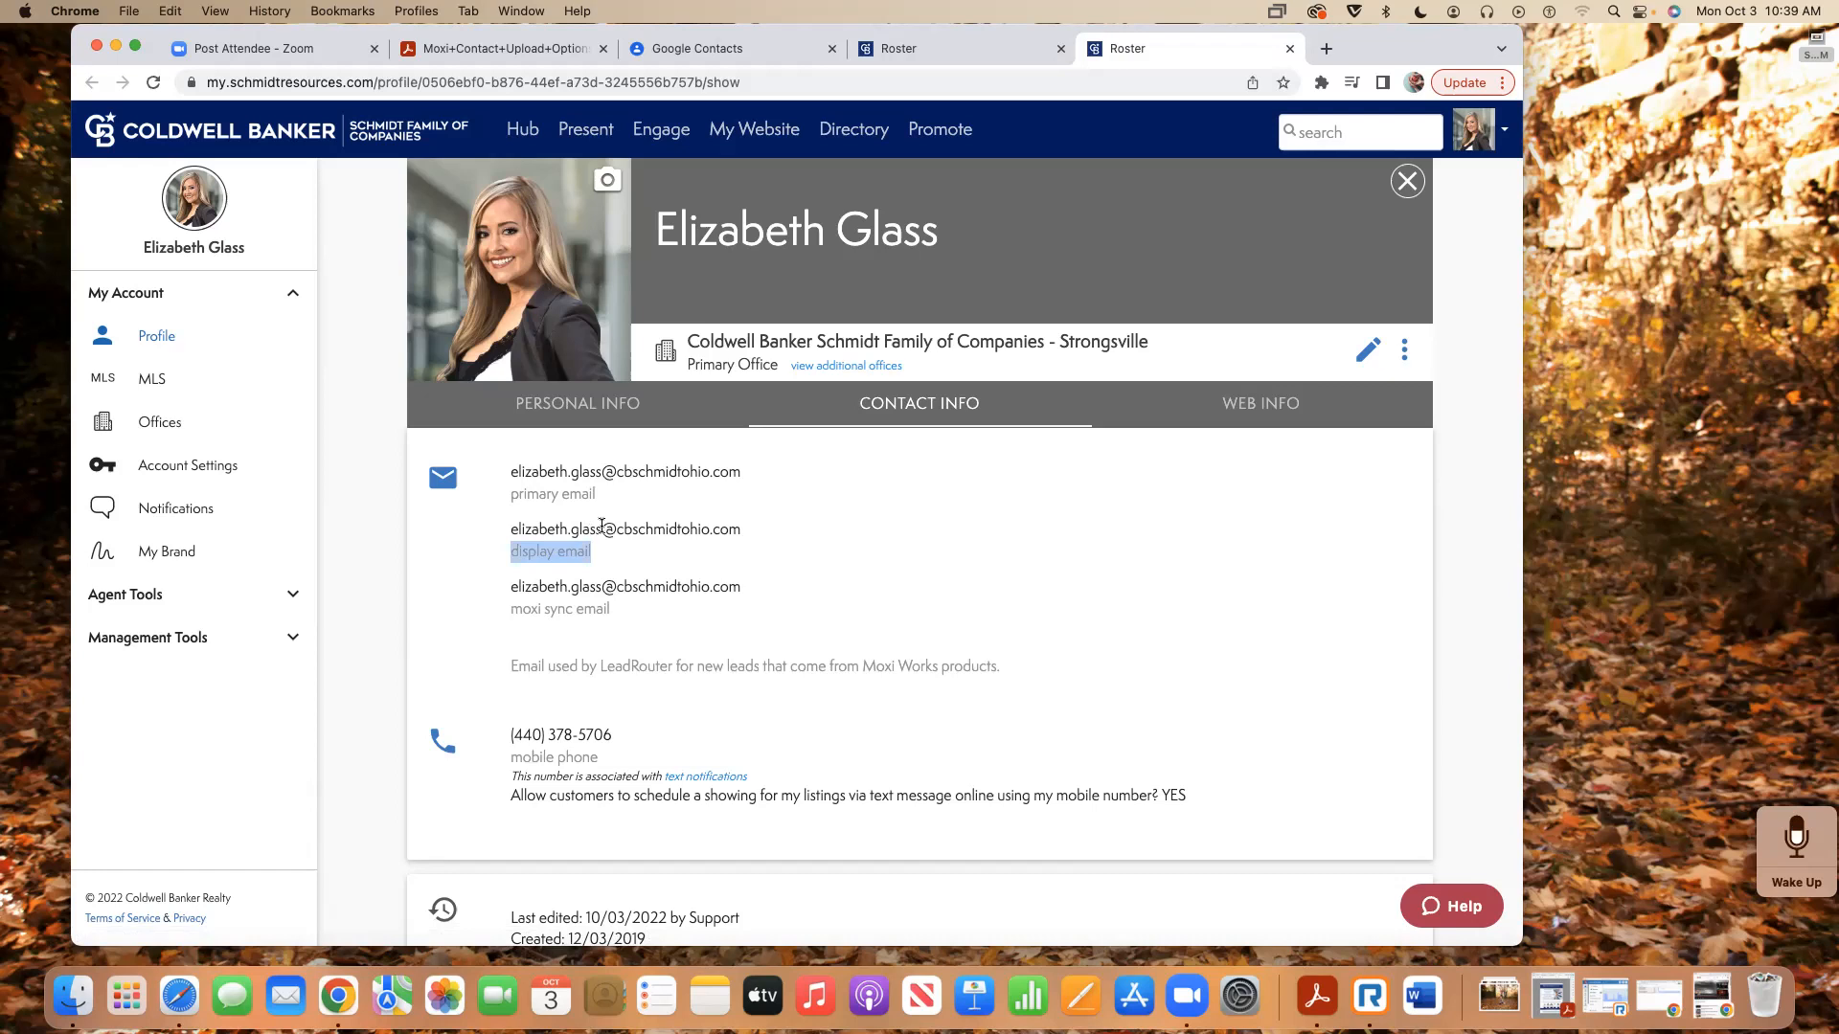
scroll(602, 525, down, 2)
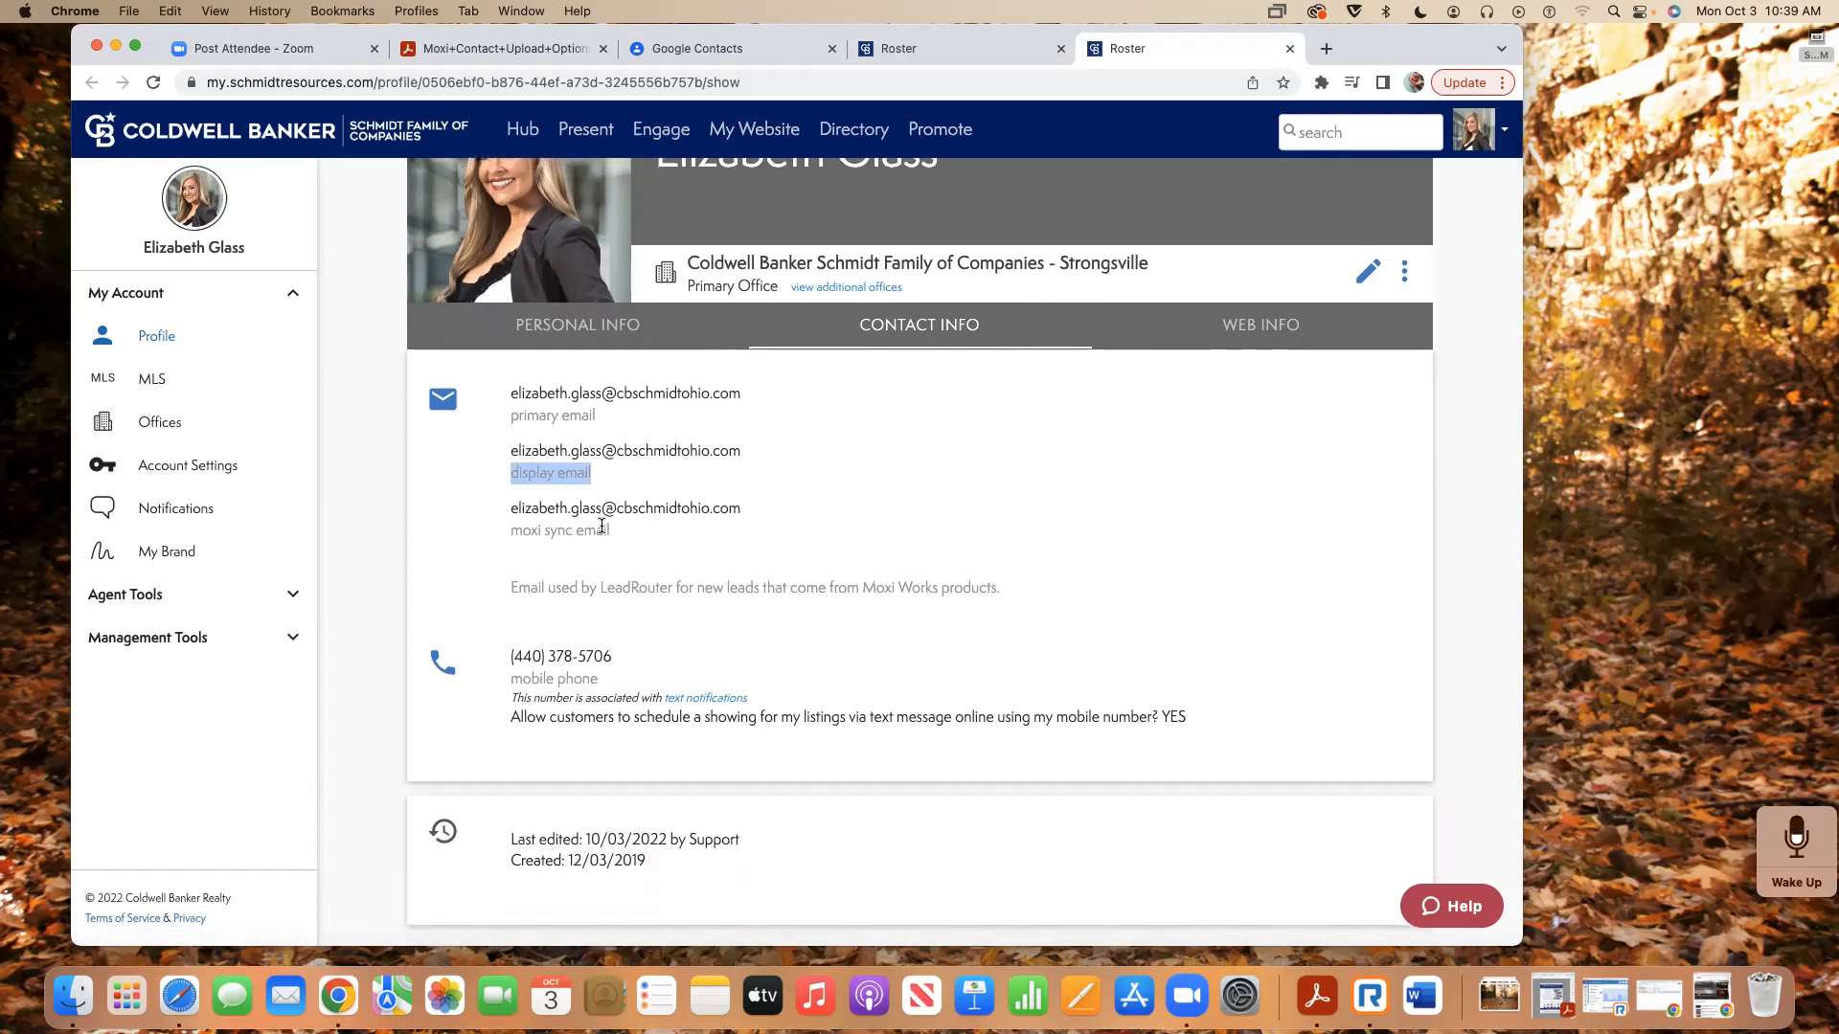
click(602, 525)
drag(603, 525, 450, 527)
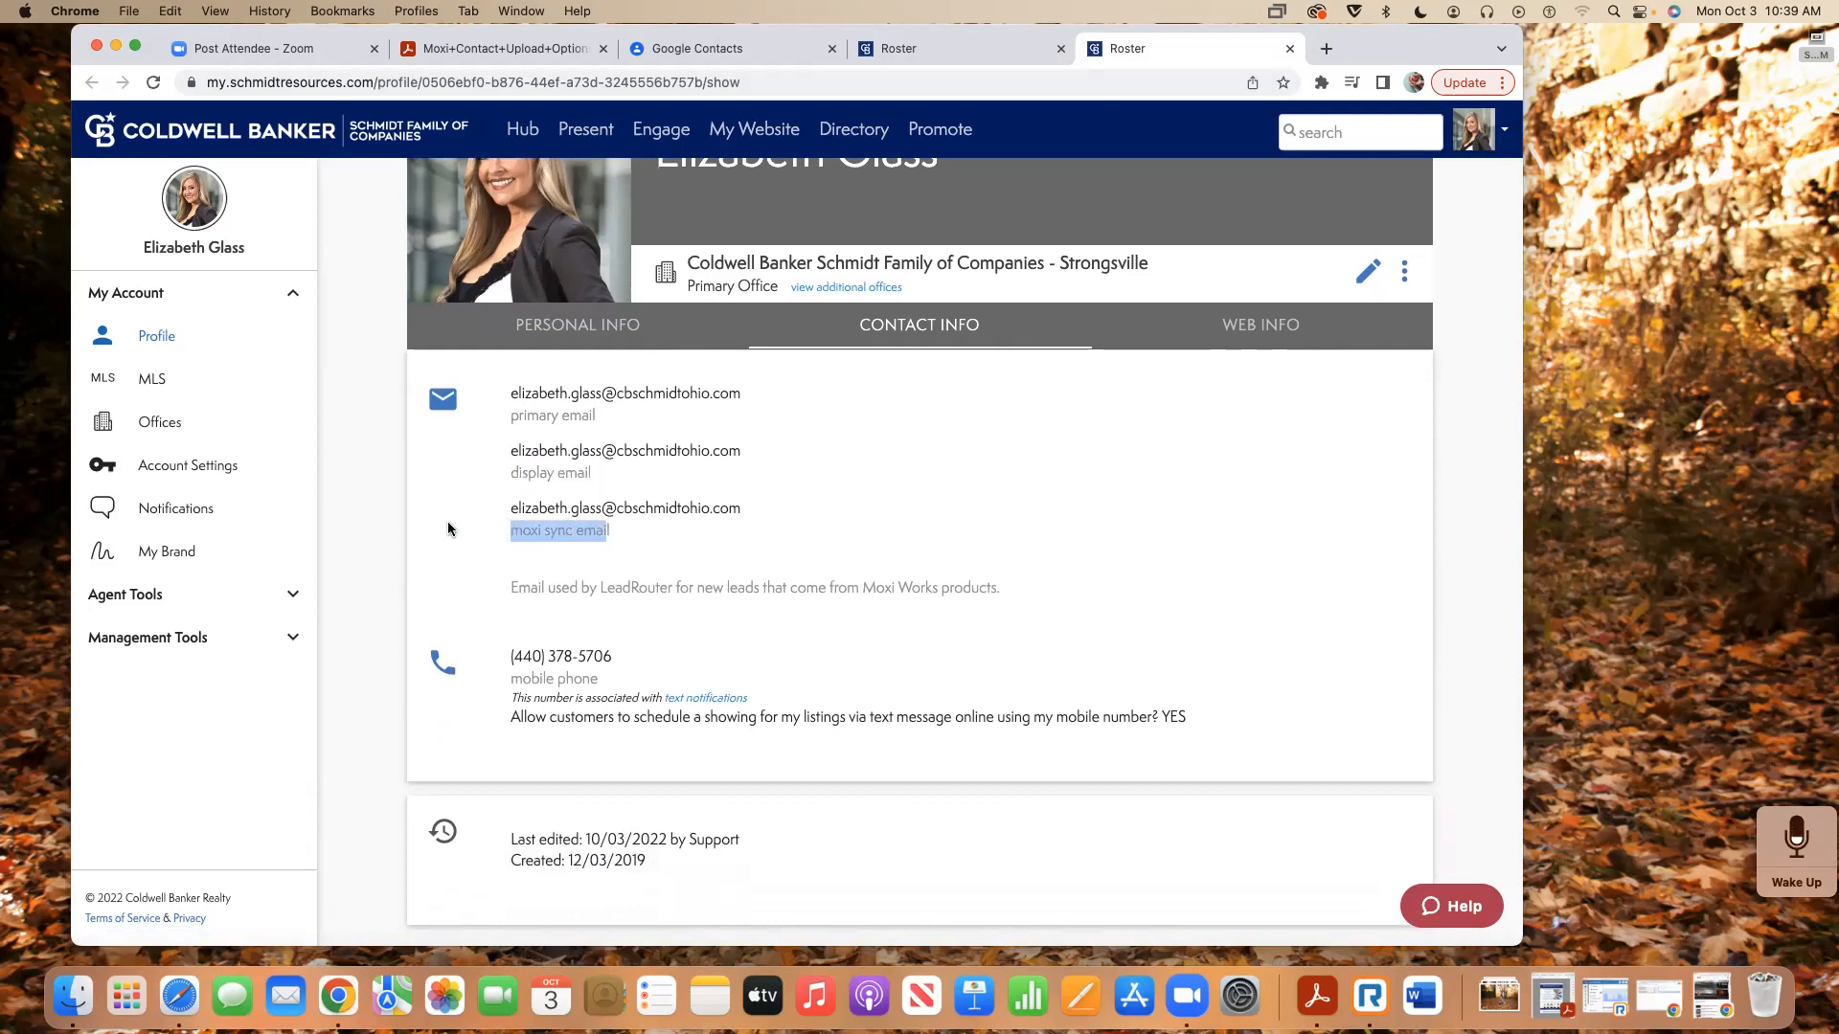
drag(625, 528, 506, 539)
click(687, 504)
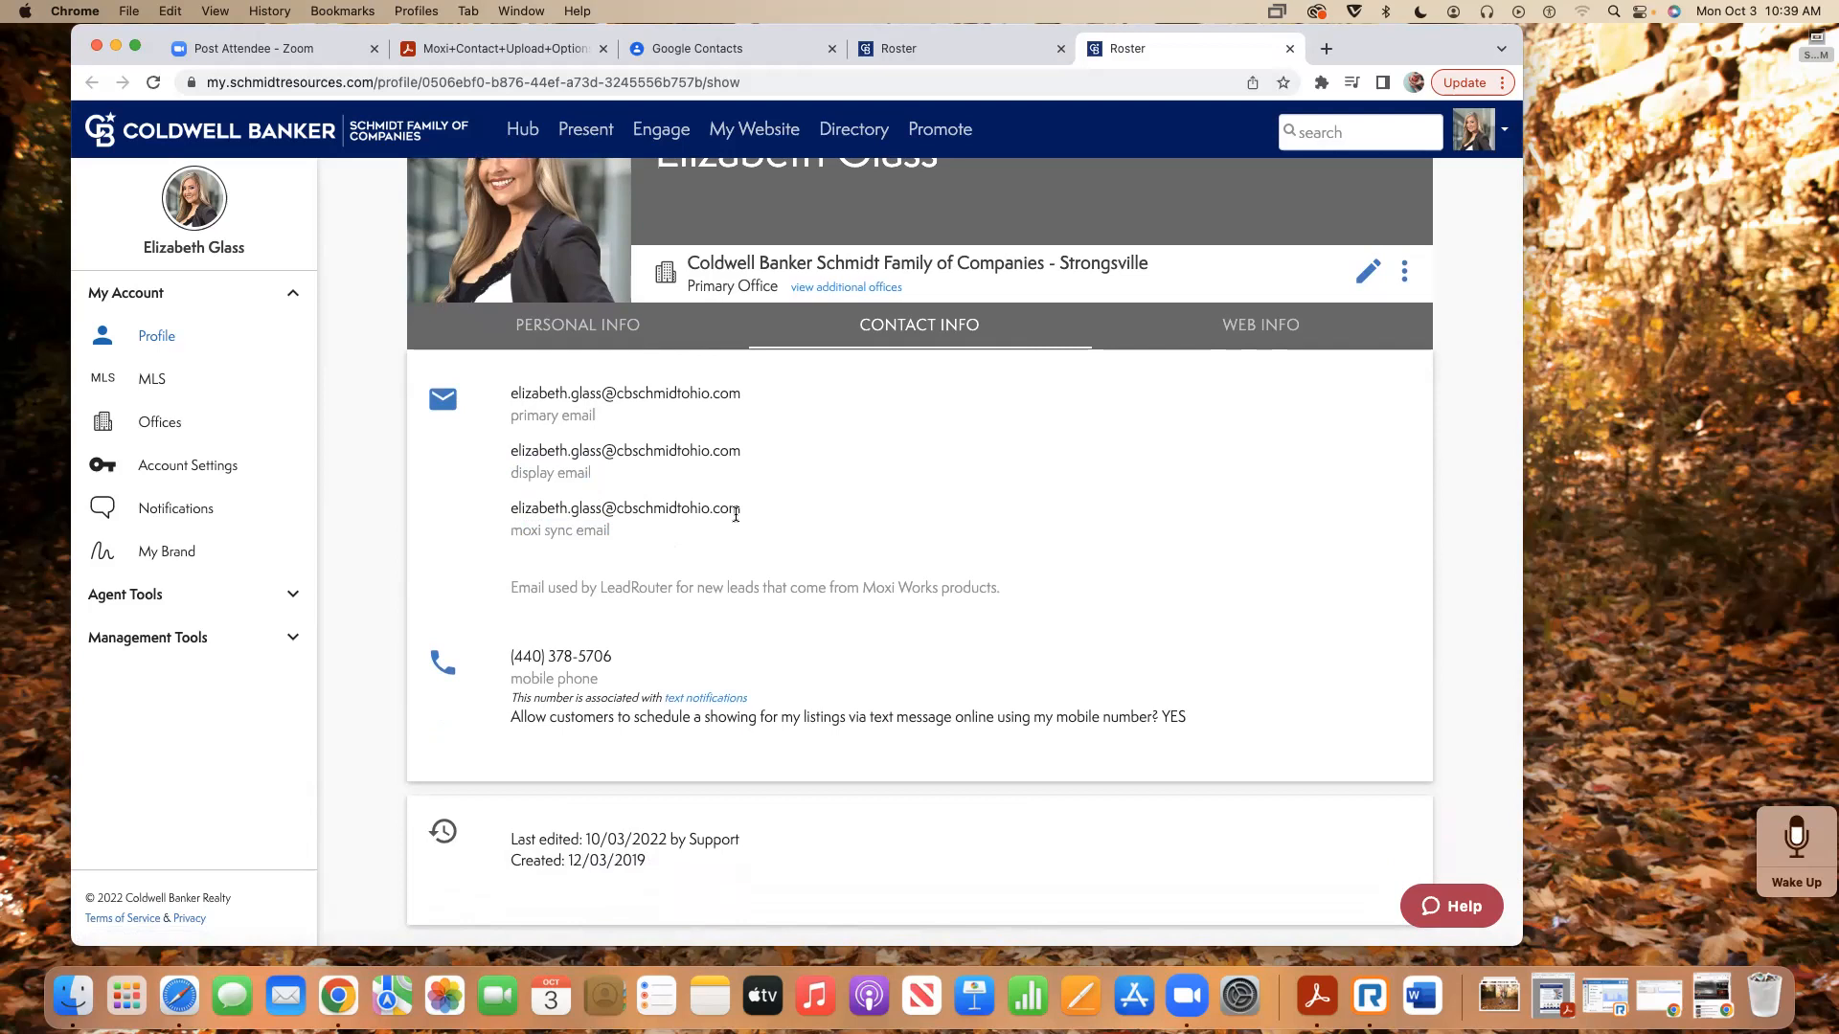
drag(747, 514, 546, 511)
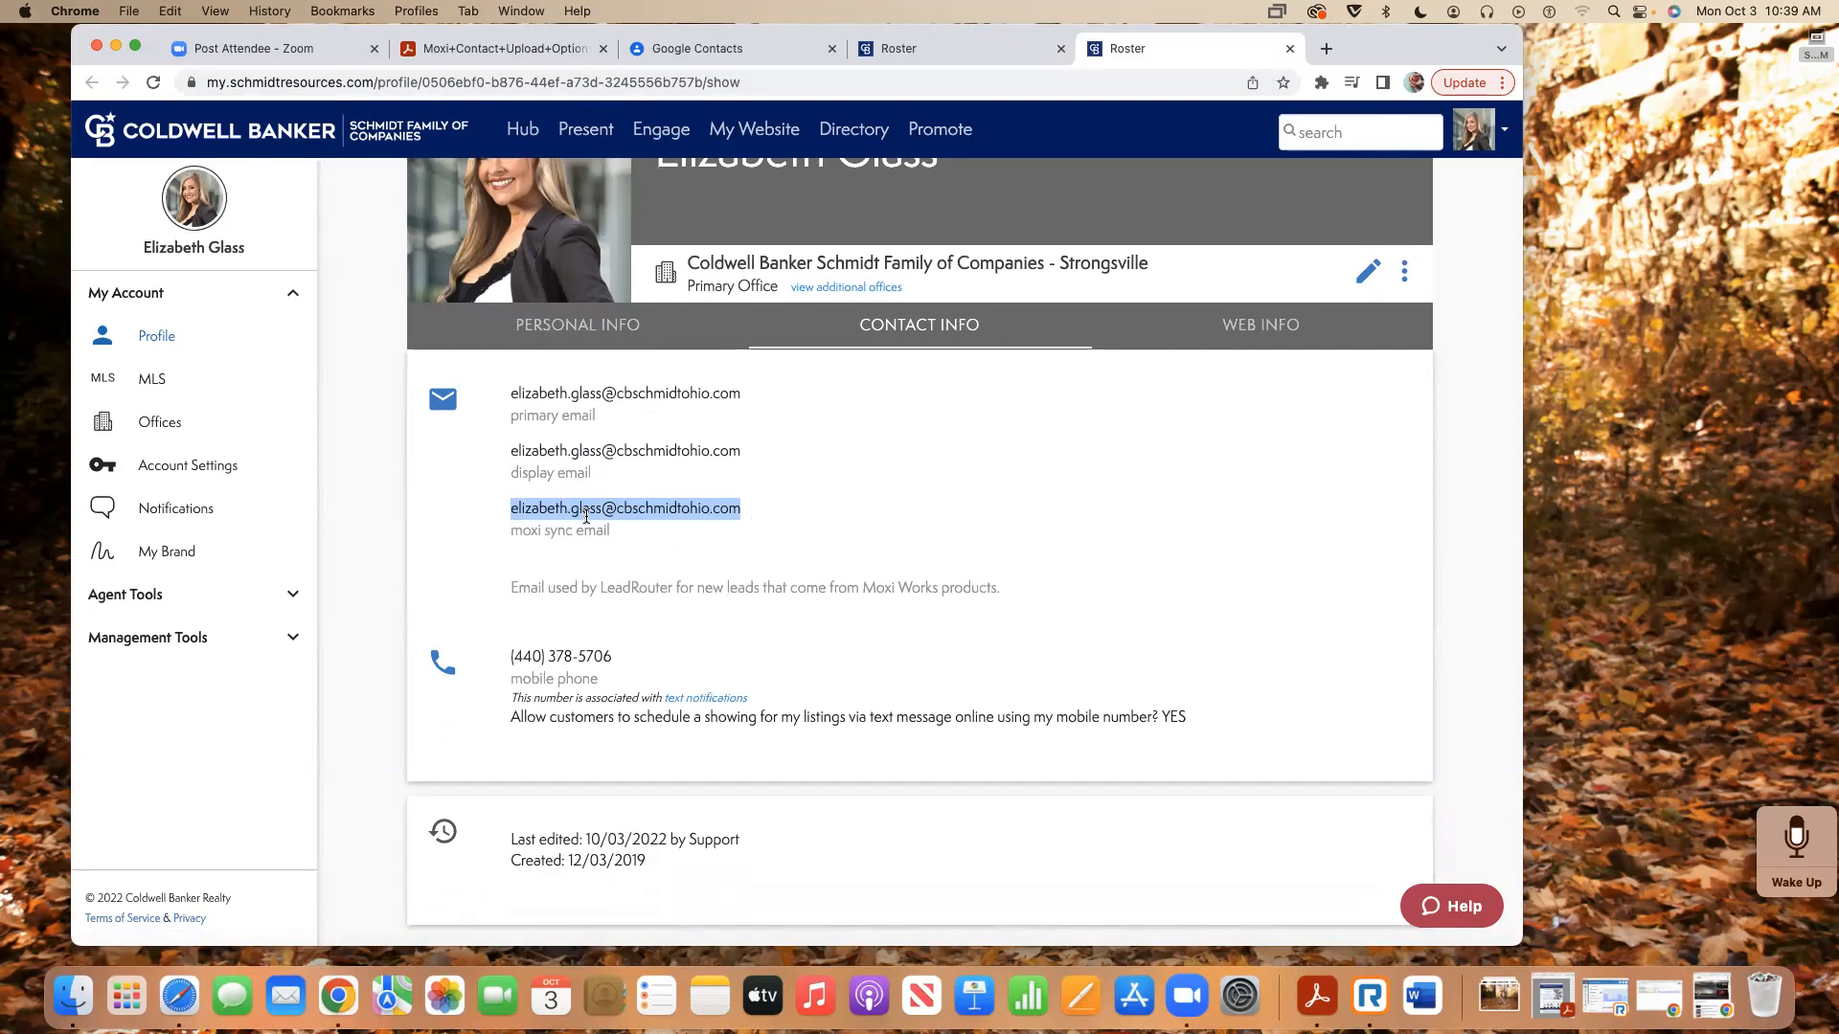
click(694, 48)
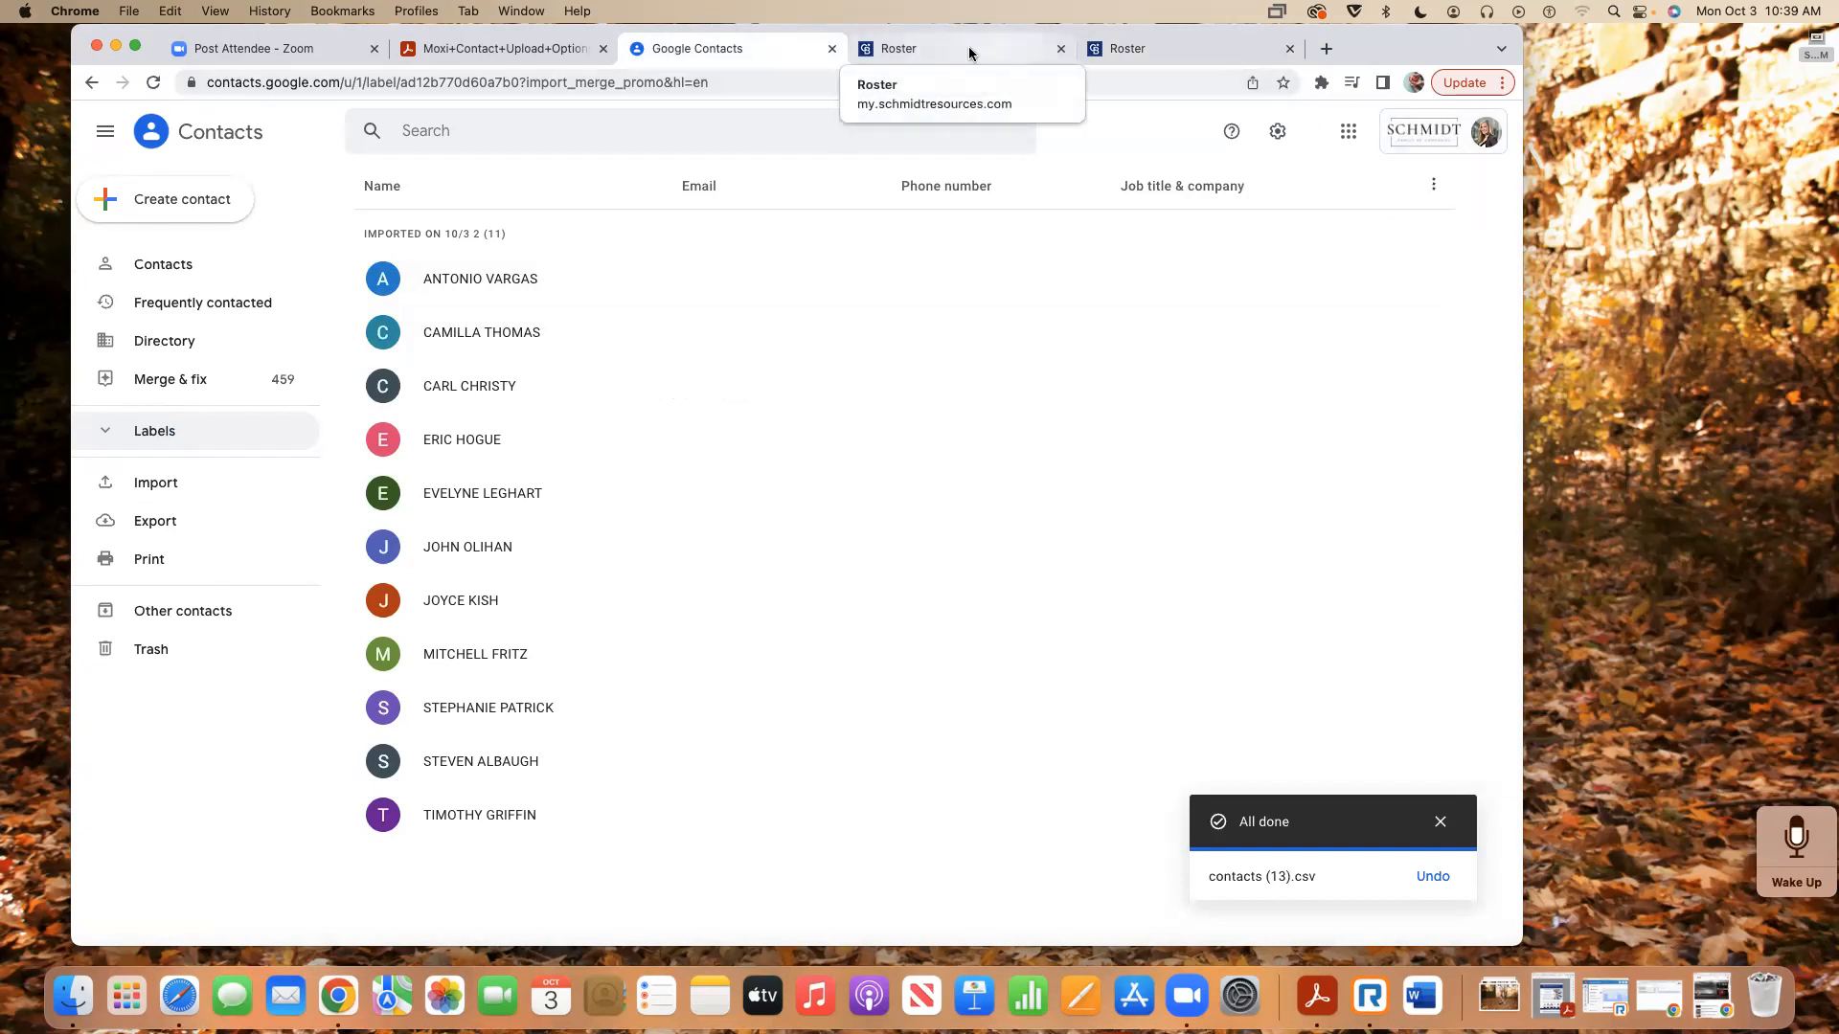
- Check the Moxi syncing notes in the upload-guide PDF, then go back to the Roster contact info
click(1079, 57)
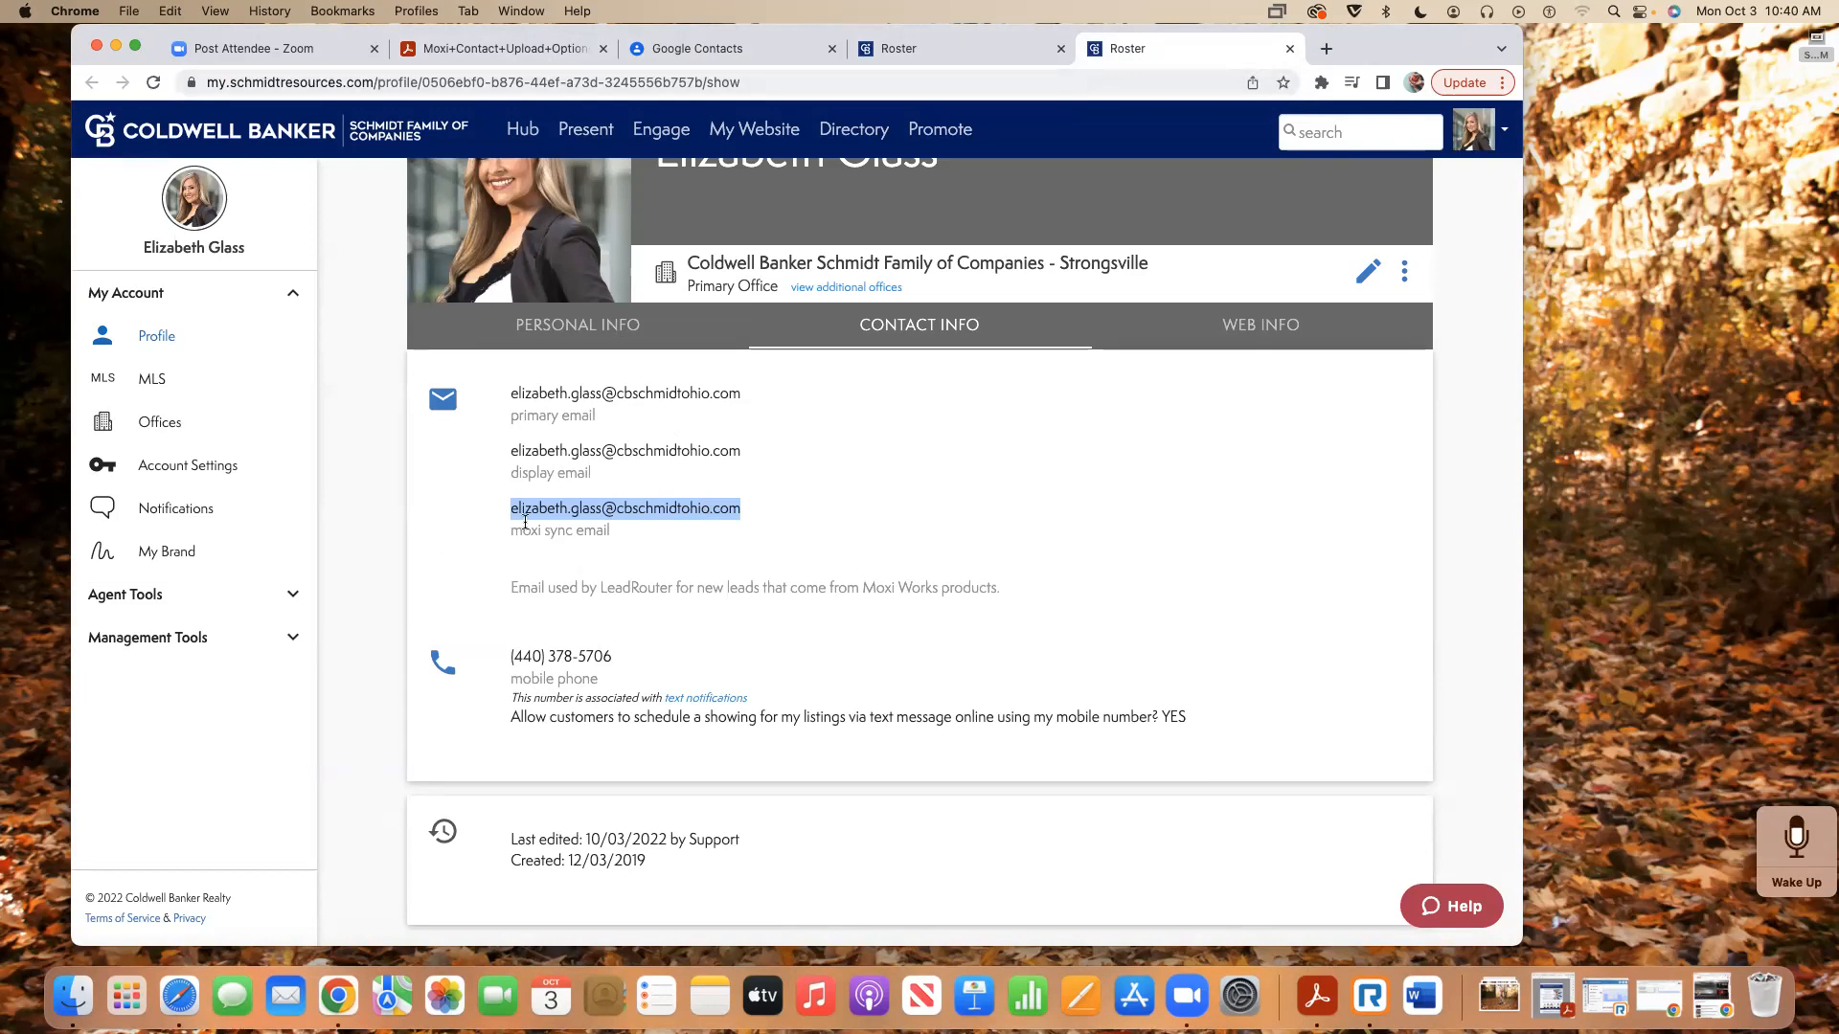
click(504, 49)
scroll(667, 476, up, 2)
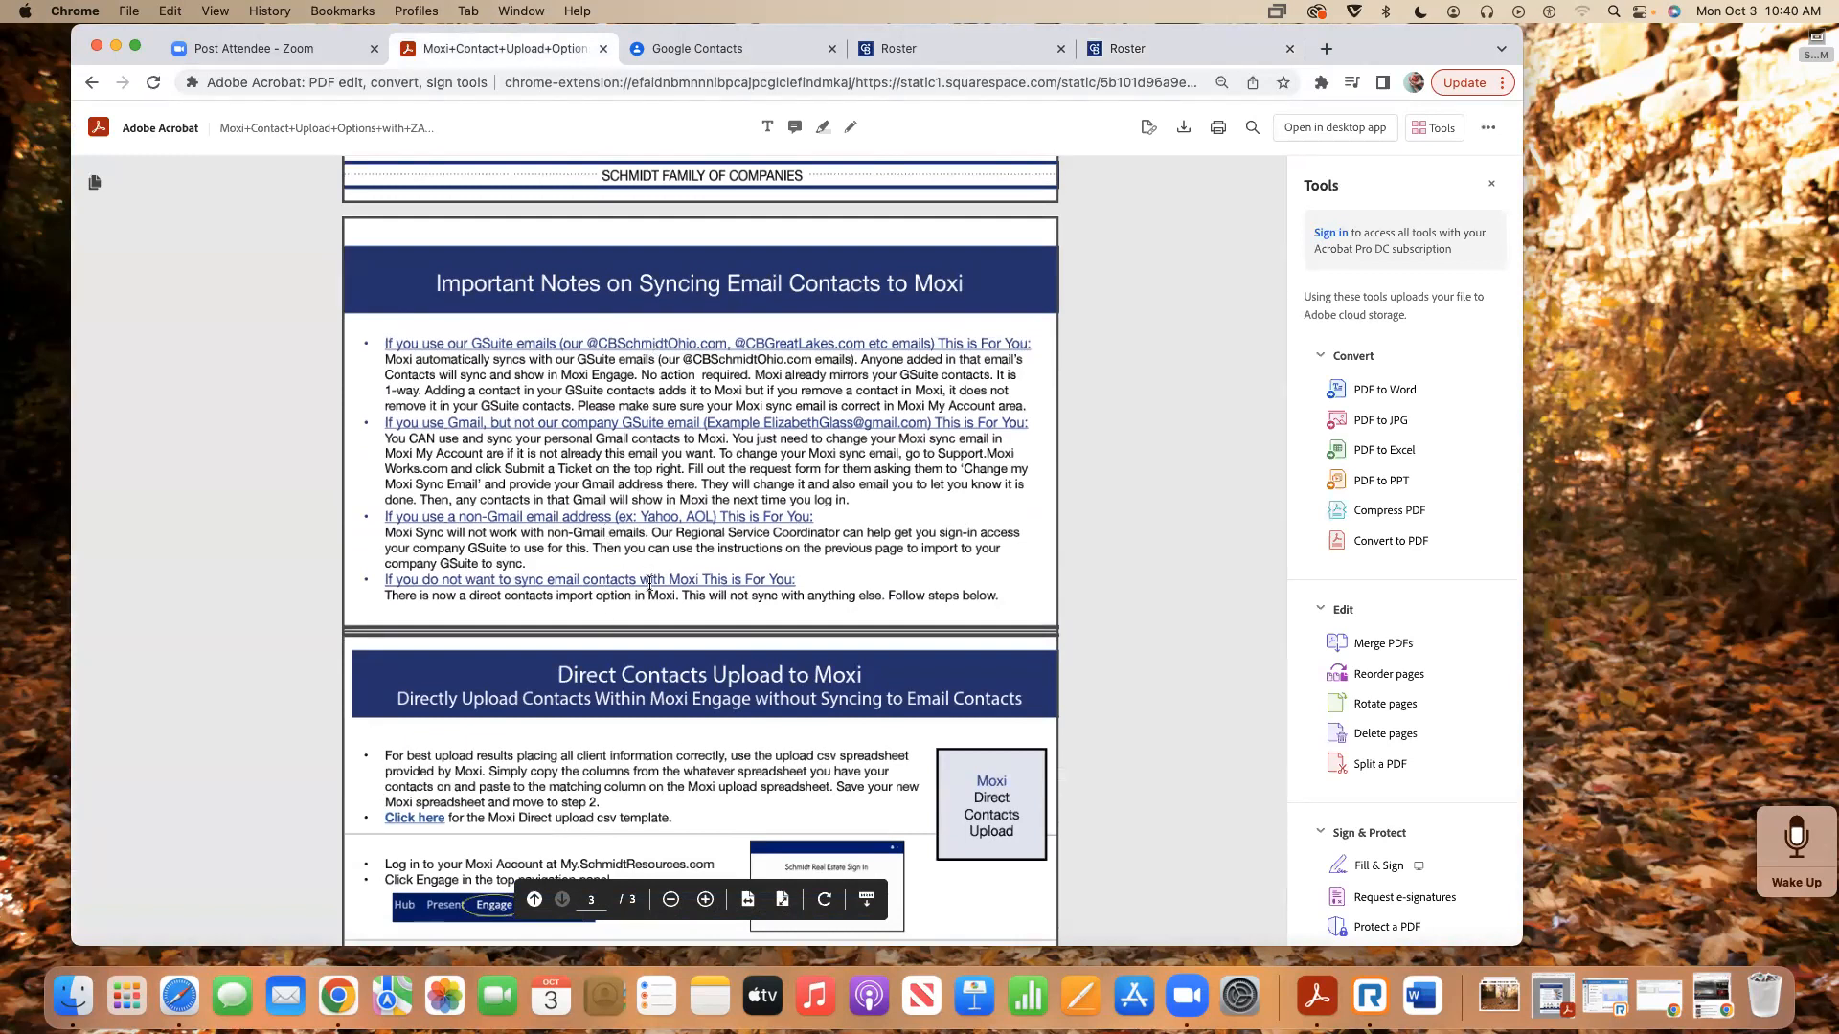
scroll(650, 581, up, 10)
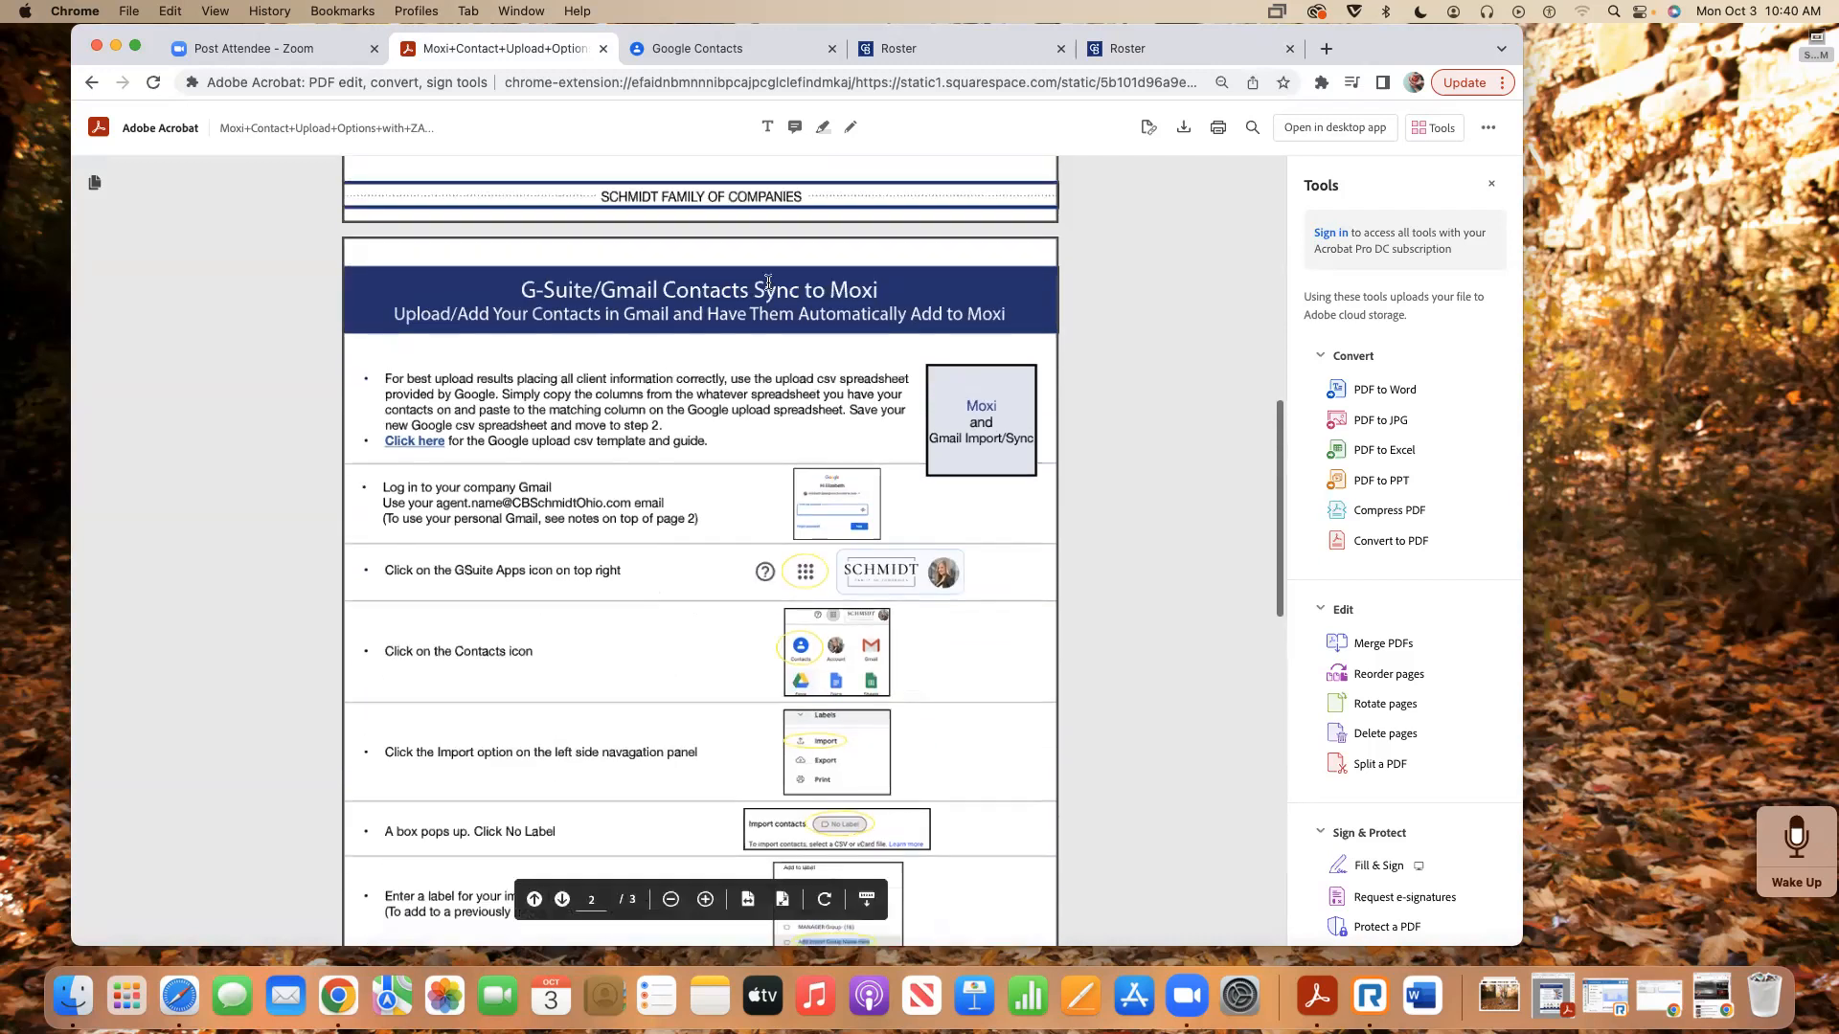
click(1173, 49)
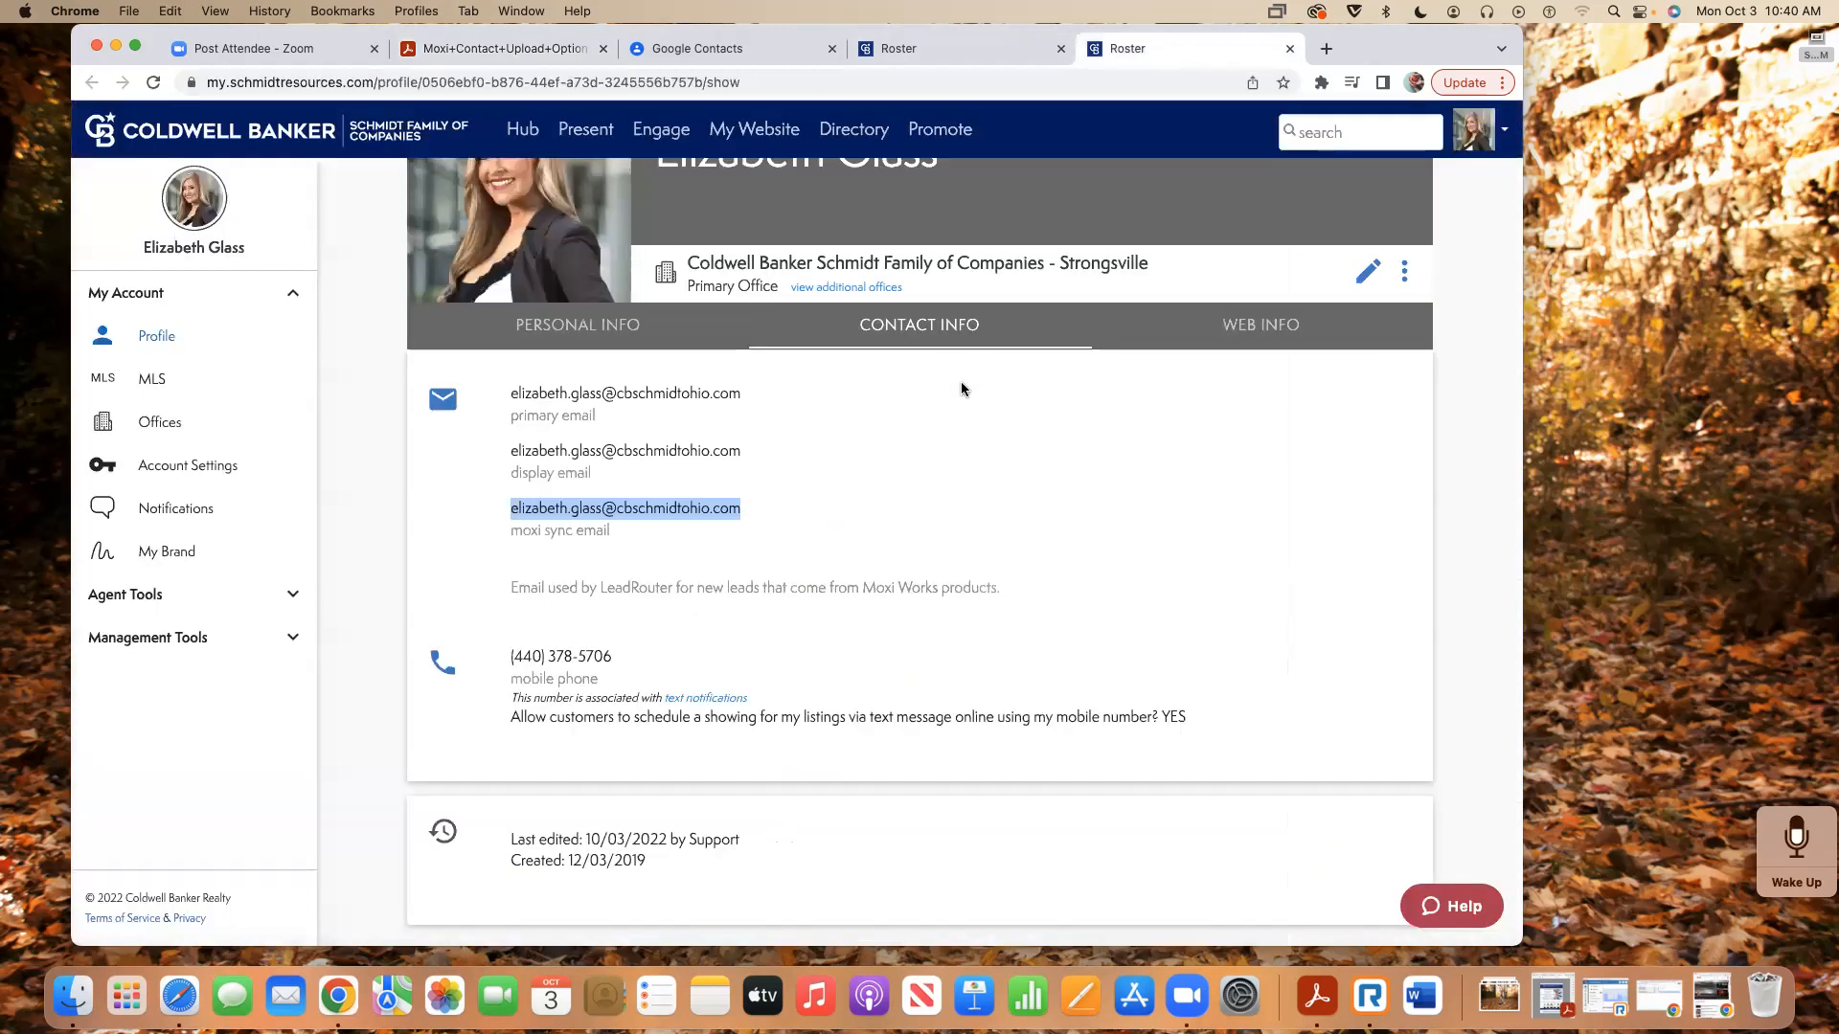
scroll(962, 381, up, 2)
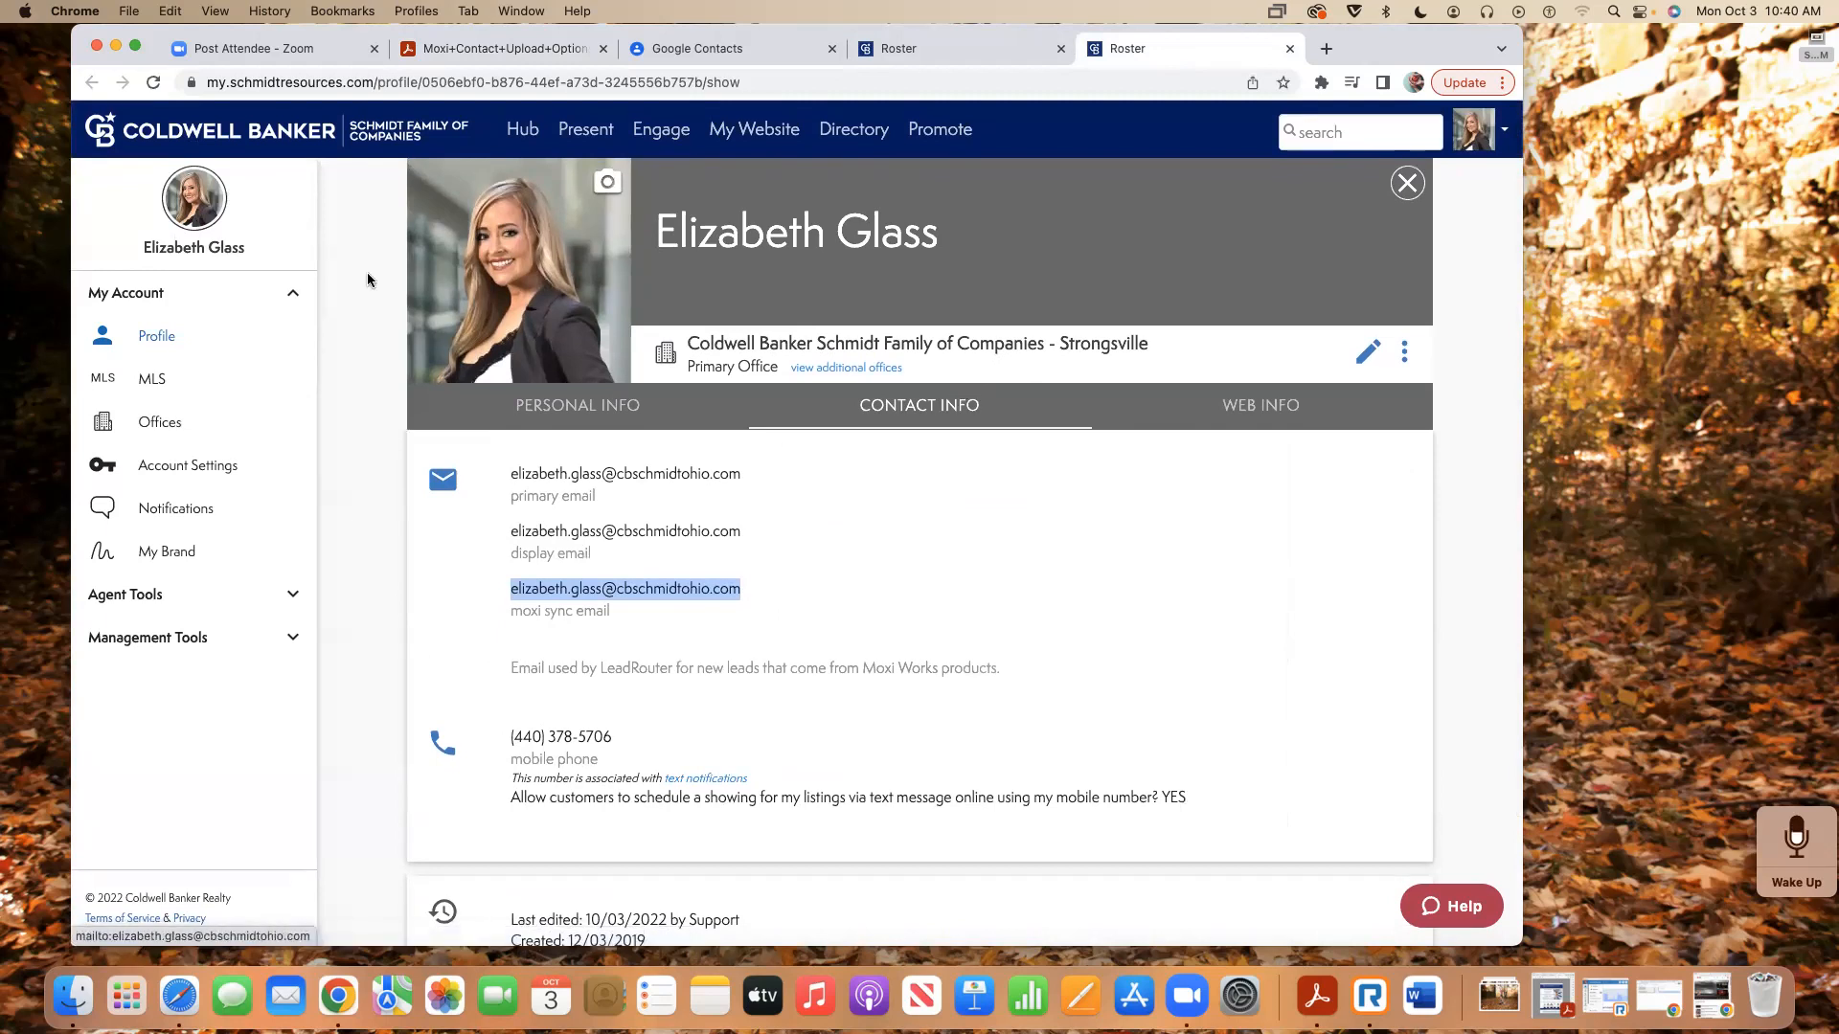
- Switch Moxi Engage to Agent Mode and open My People, noting the 990-person count
click(658, 135)
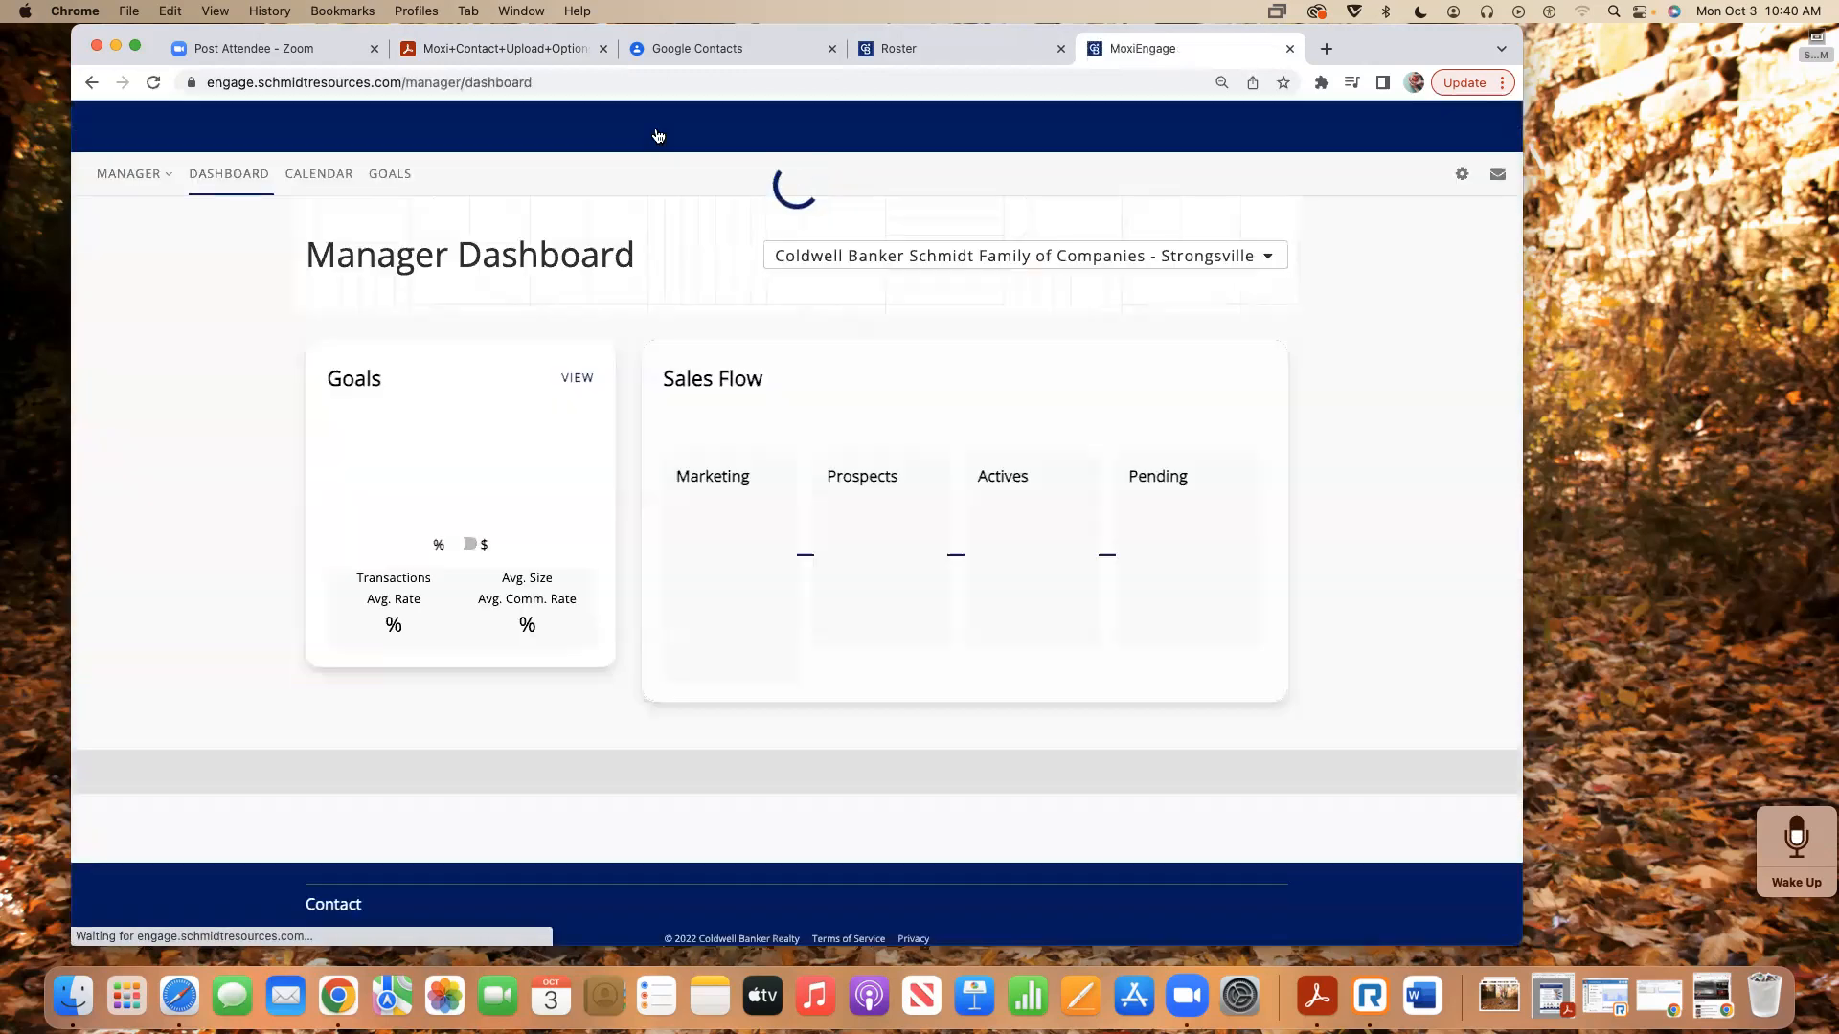
click(129, 173)
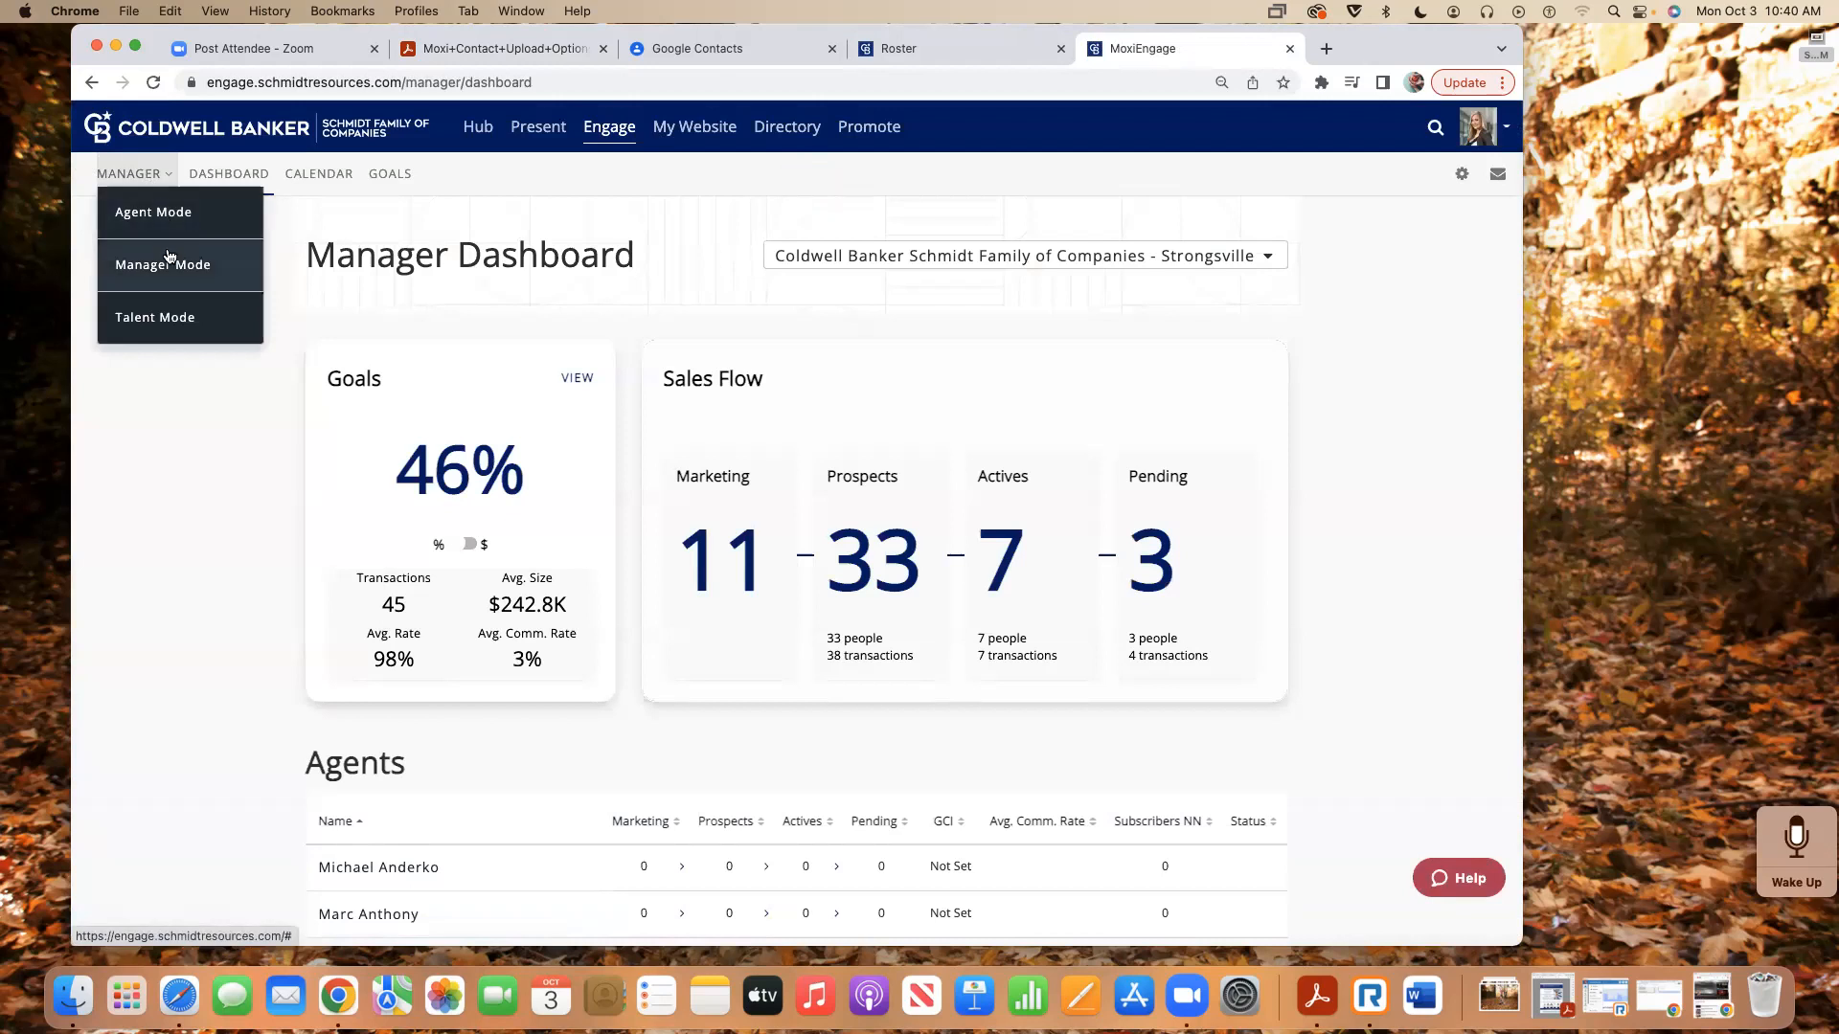
click(150, 219)
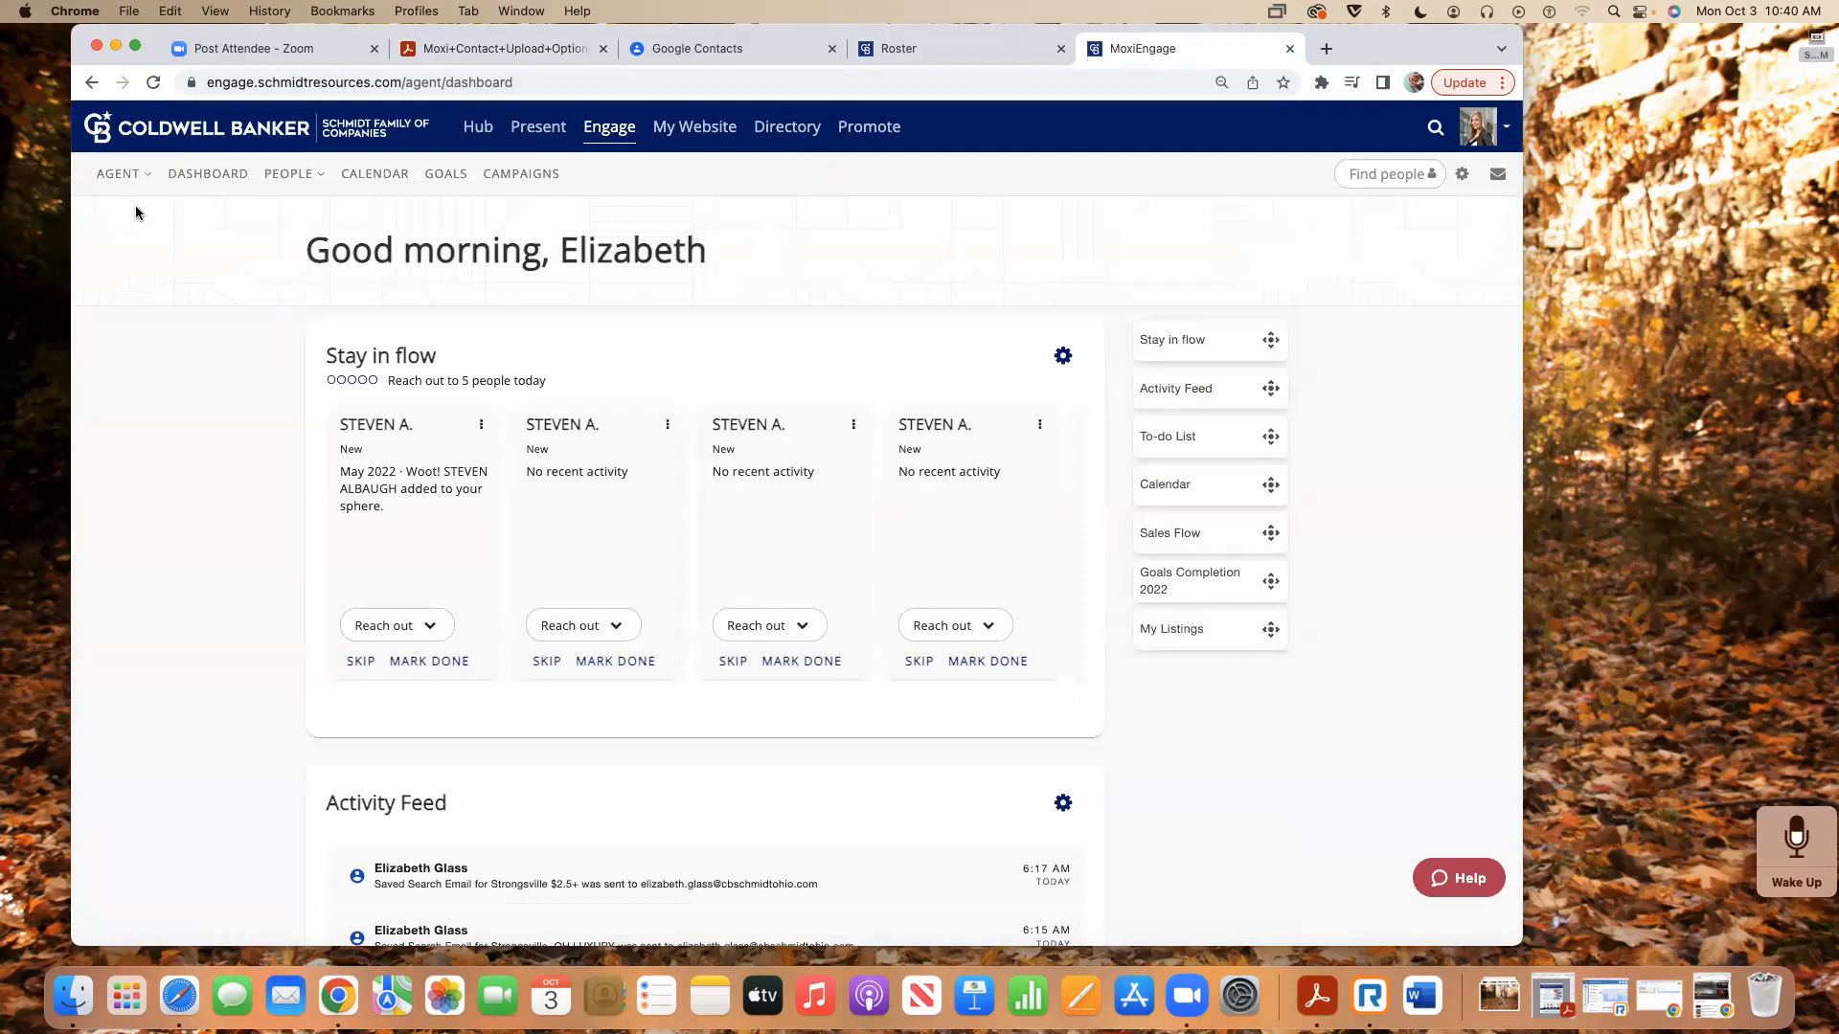
mouse_move(268, 176)
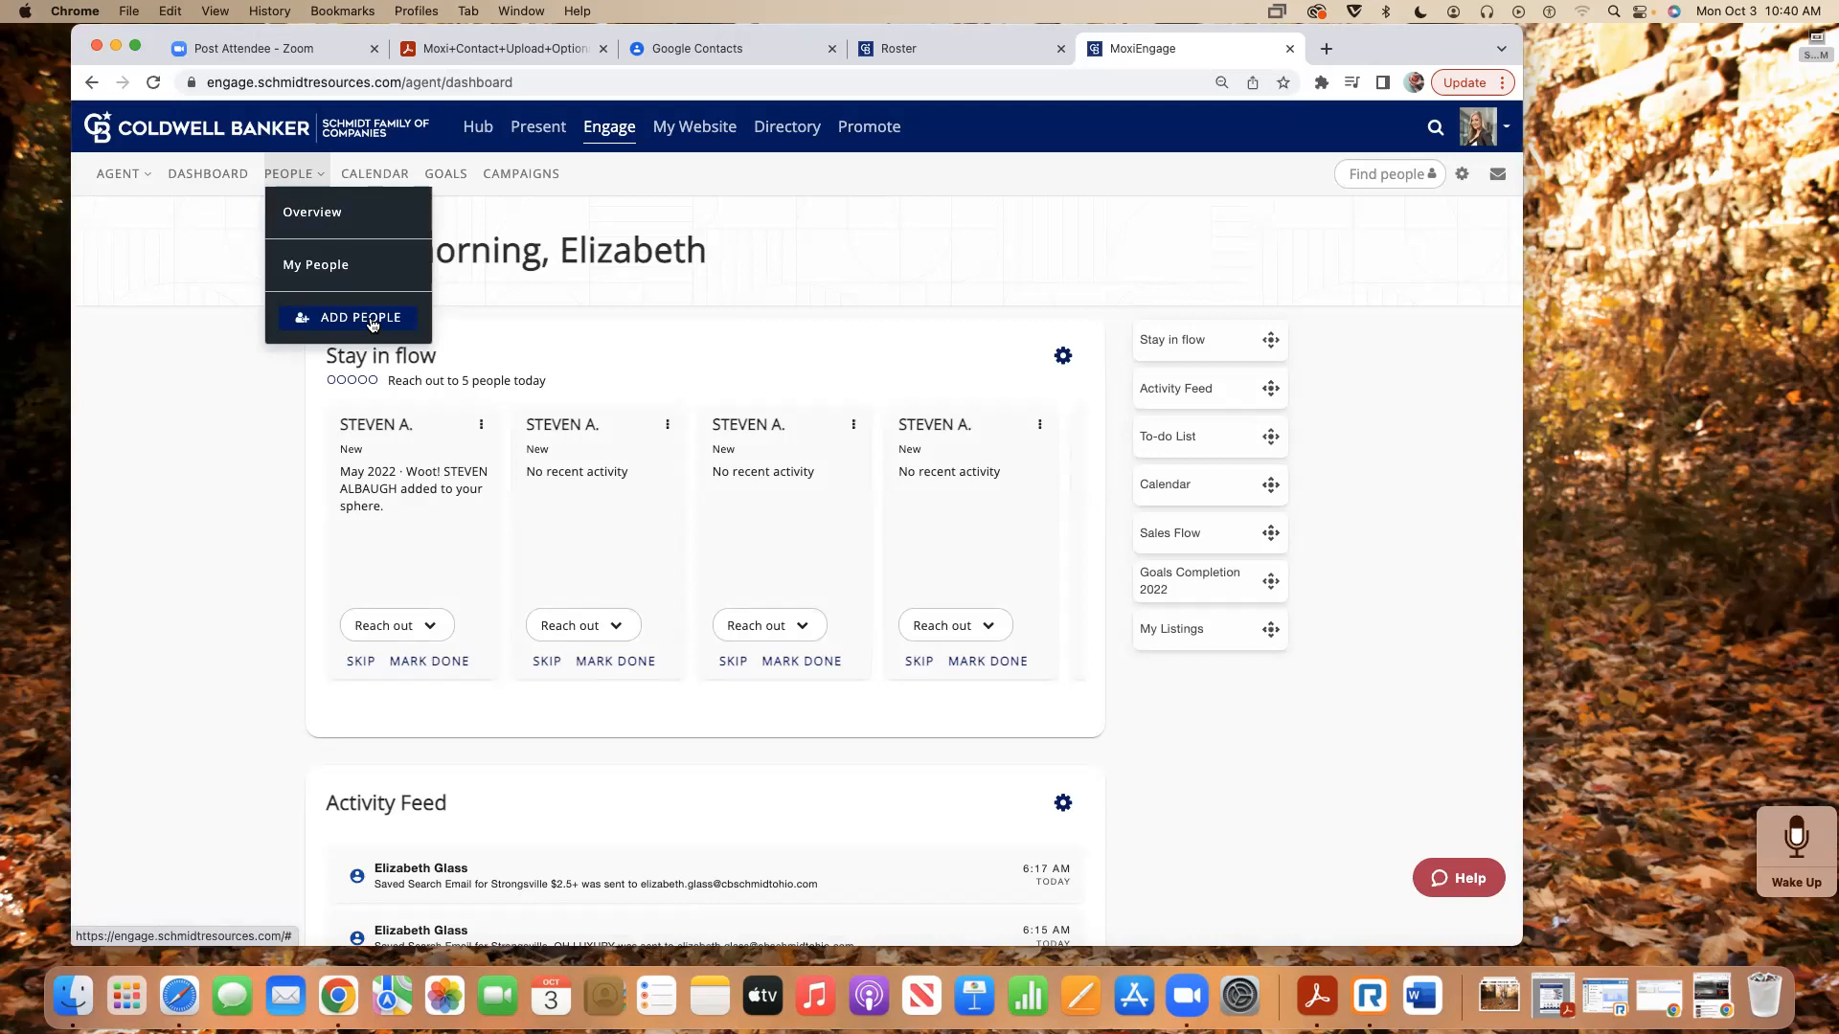
click(315, 272)
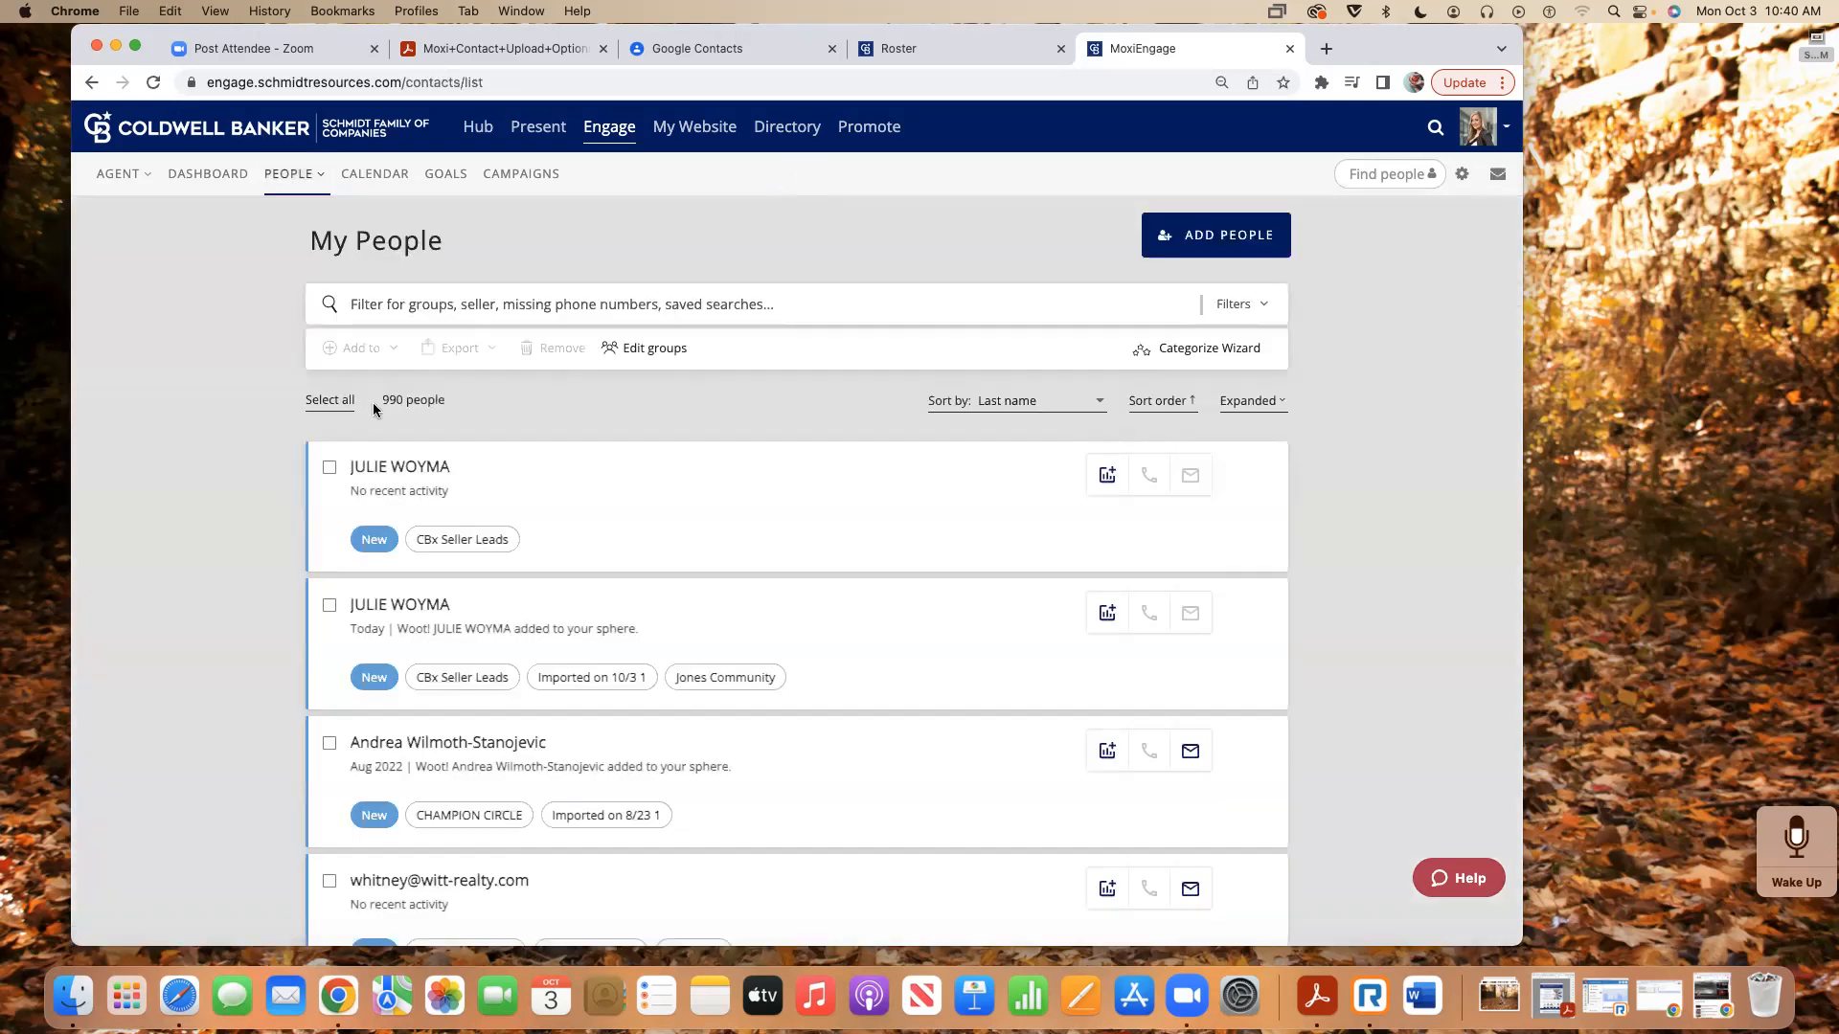
drag(380, 402, 475, 403)
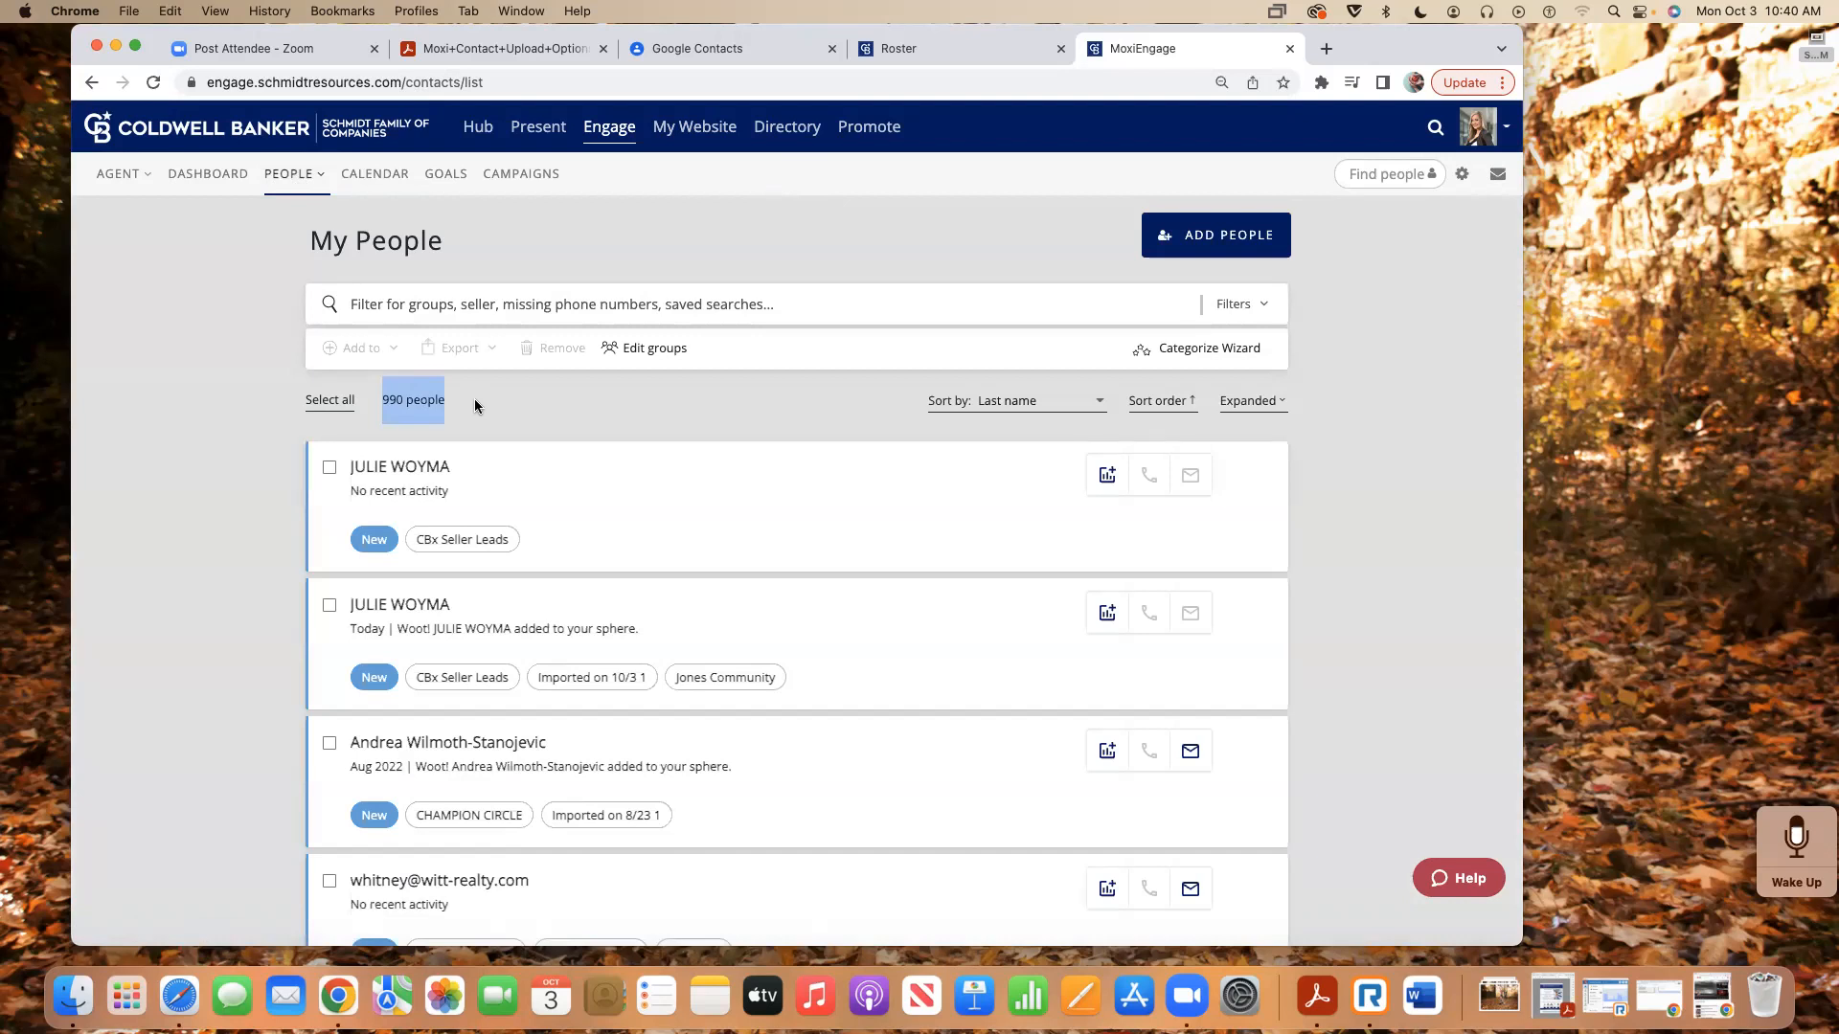
click(465, 402)
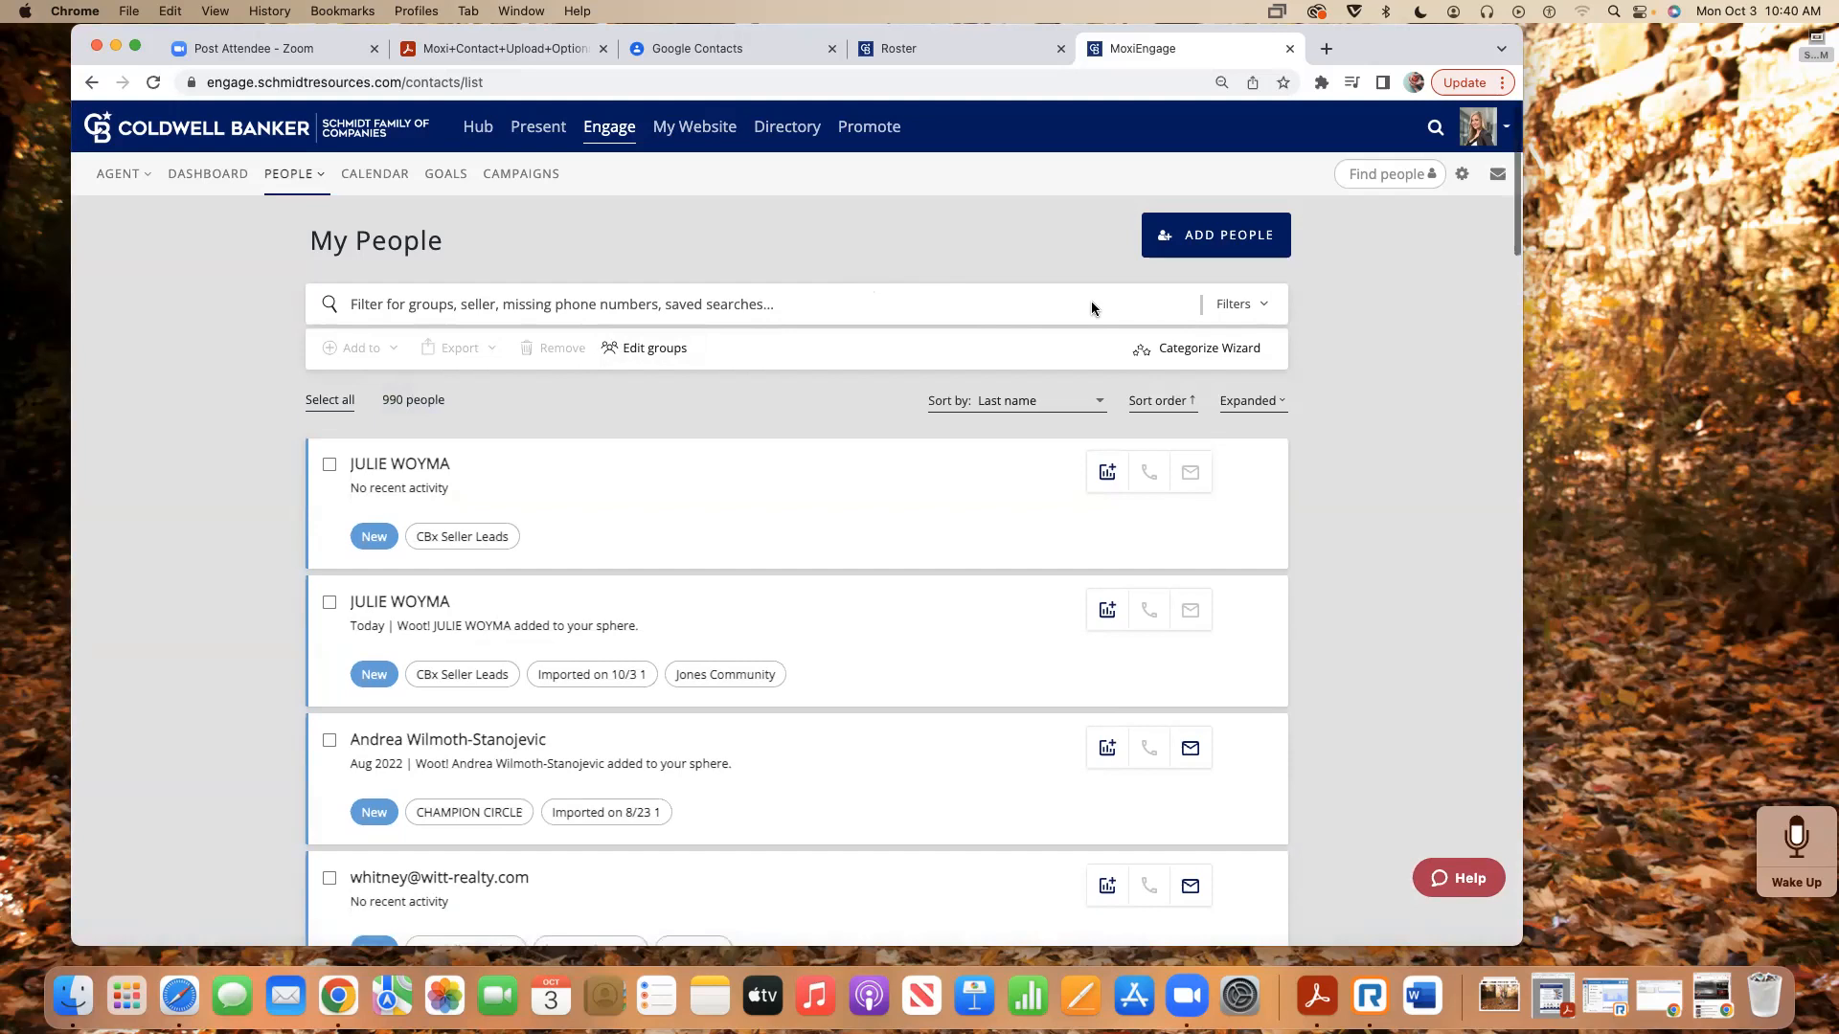
- Filter My People to the Sellers group, narrowing the list from 990 to 194 contacts
click(1254, 308)
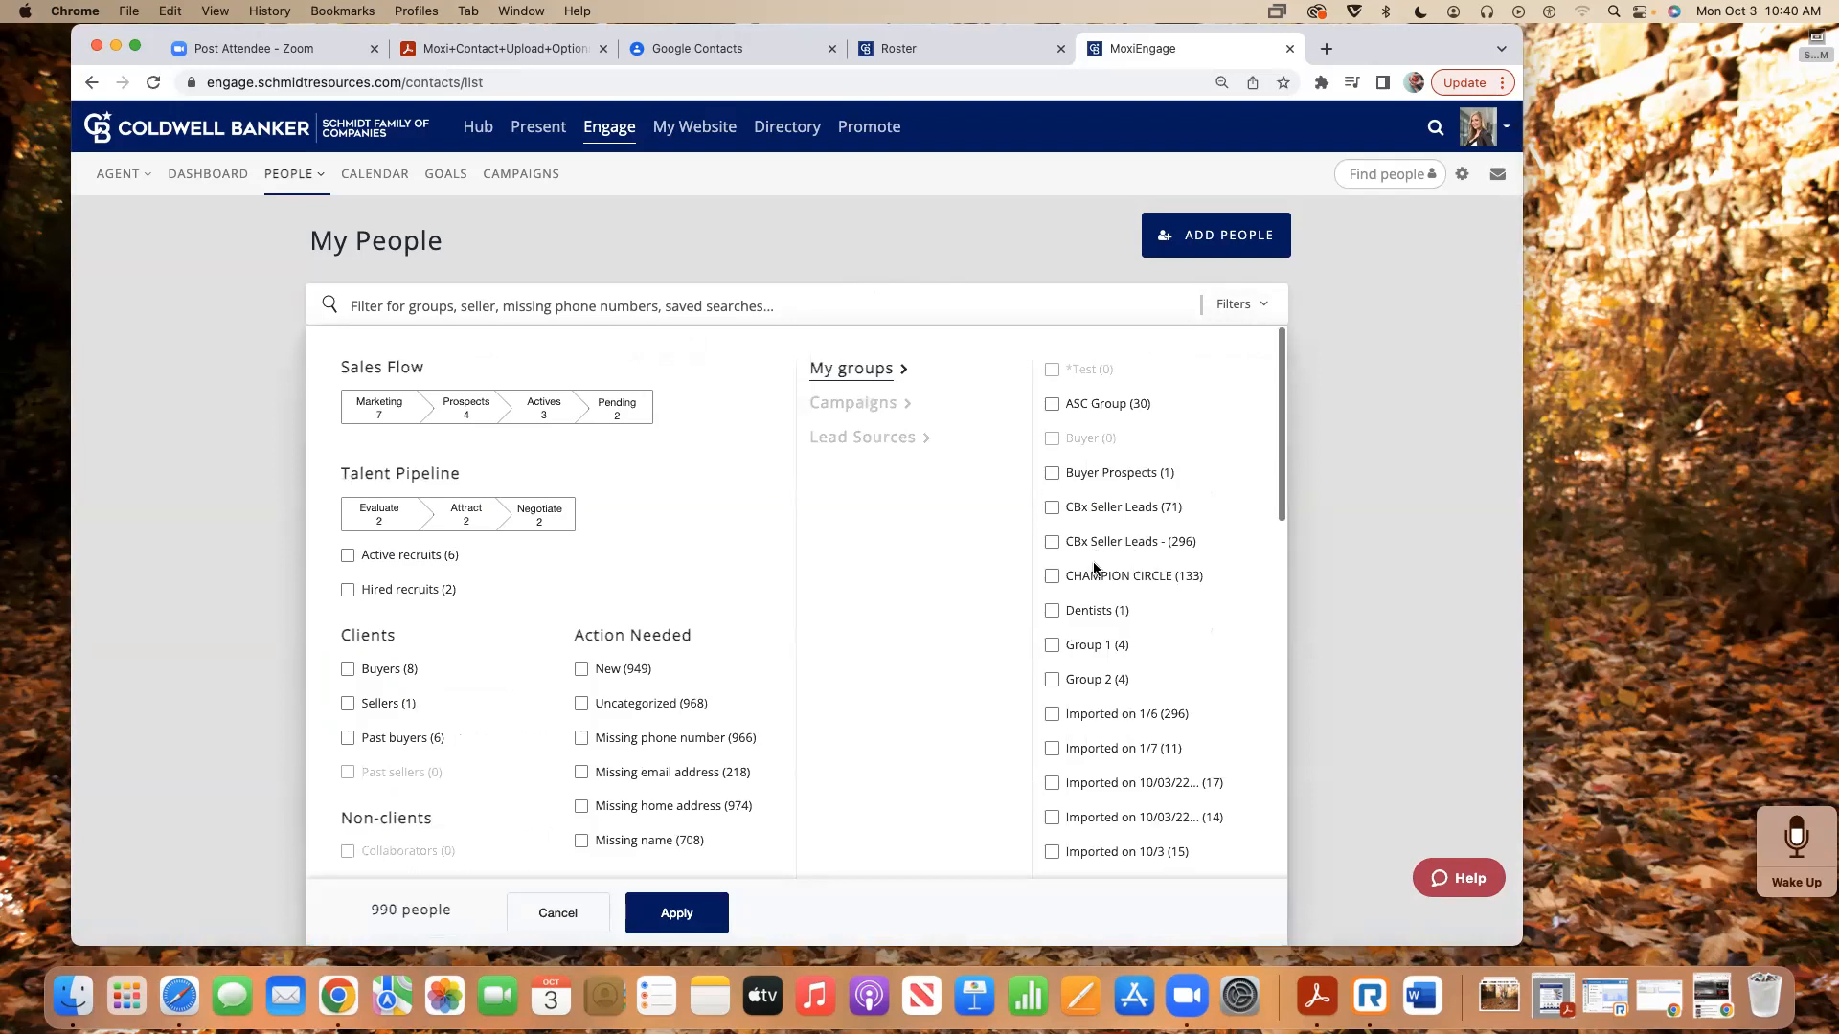
scroll(1077, 578, down, 2)
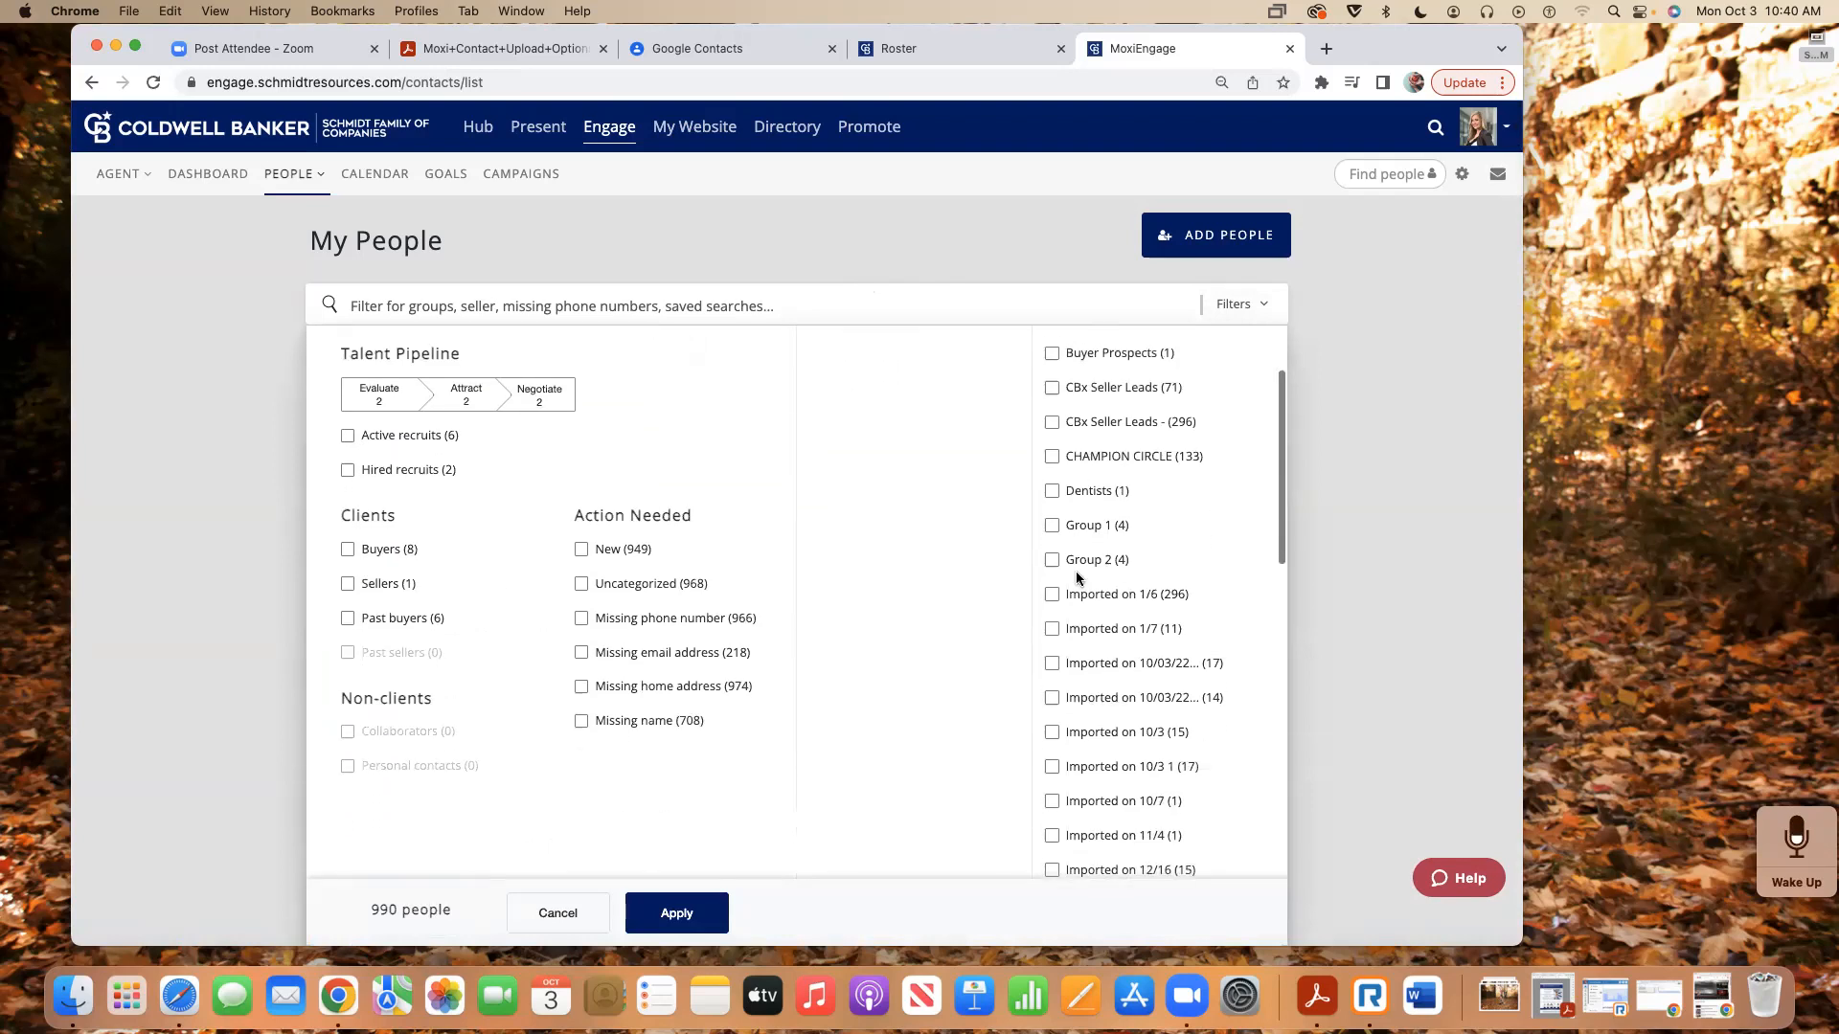
scroll(1076, 571, down, 5)
scroll(1077, 579, down, 13)
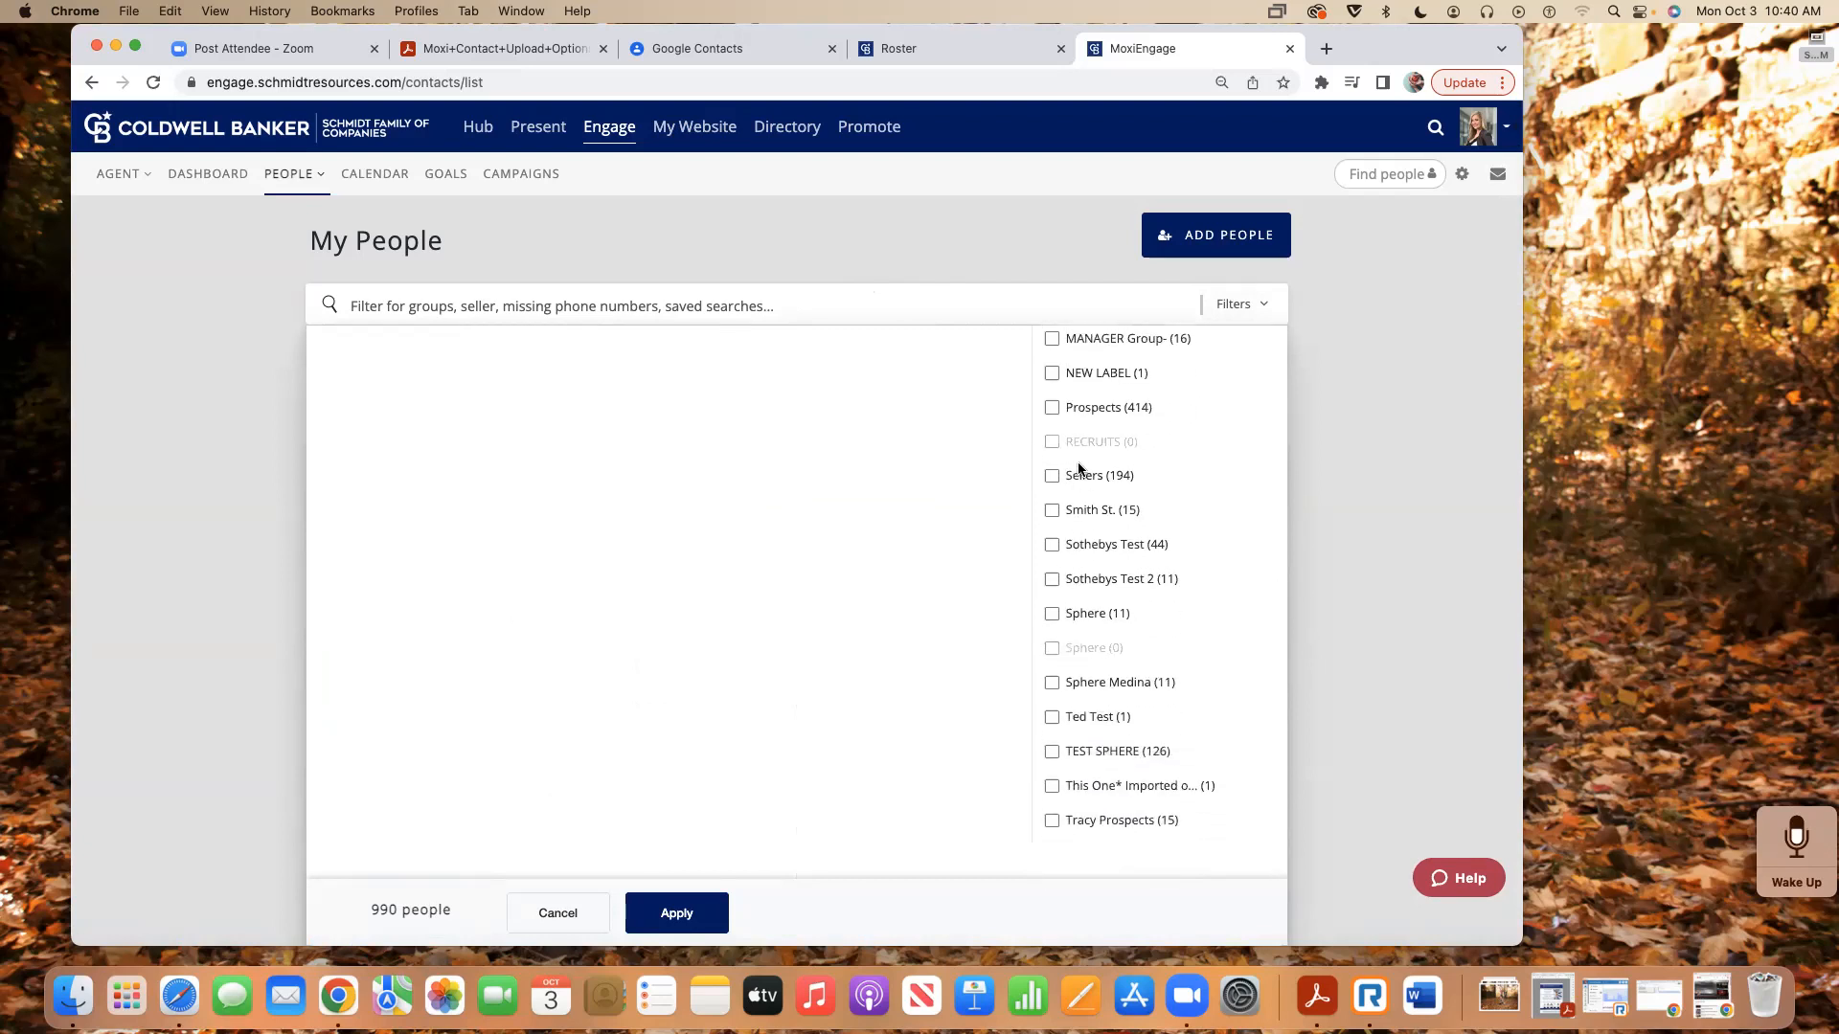
click(1052, 476)
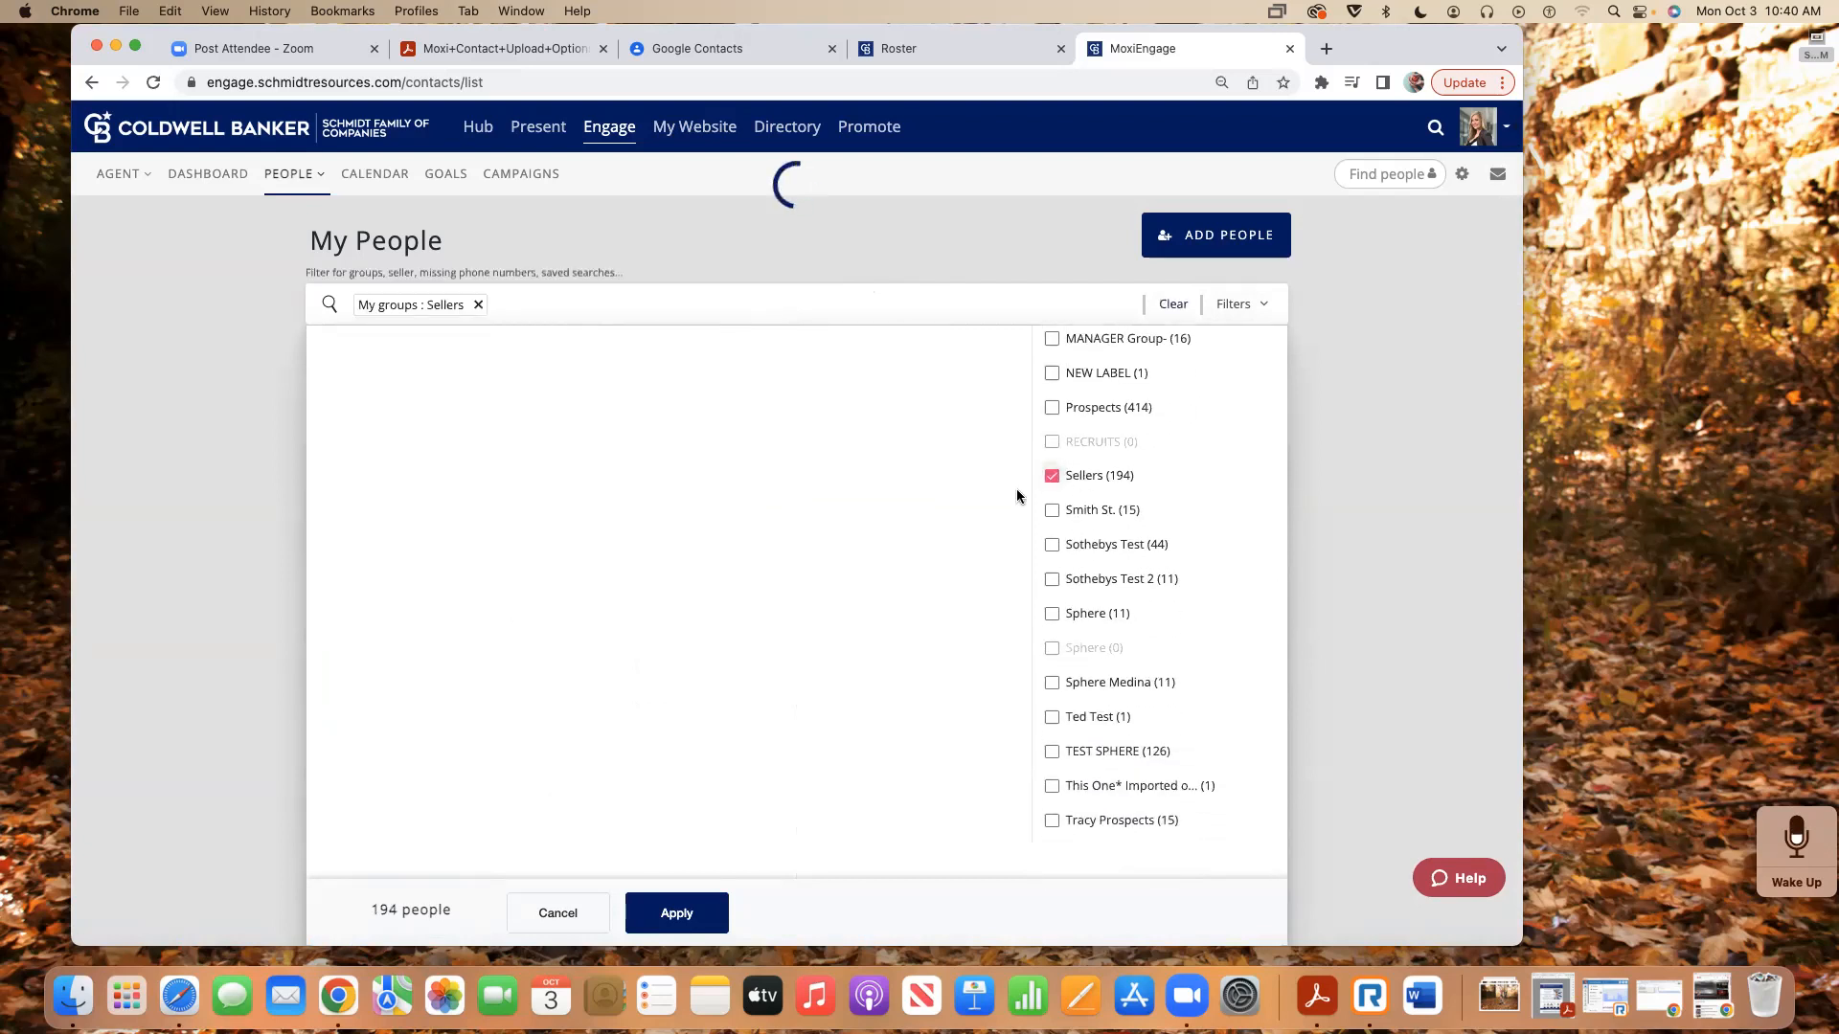
click(679, 912)
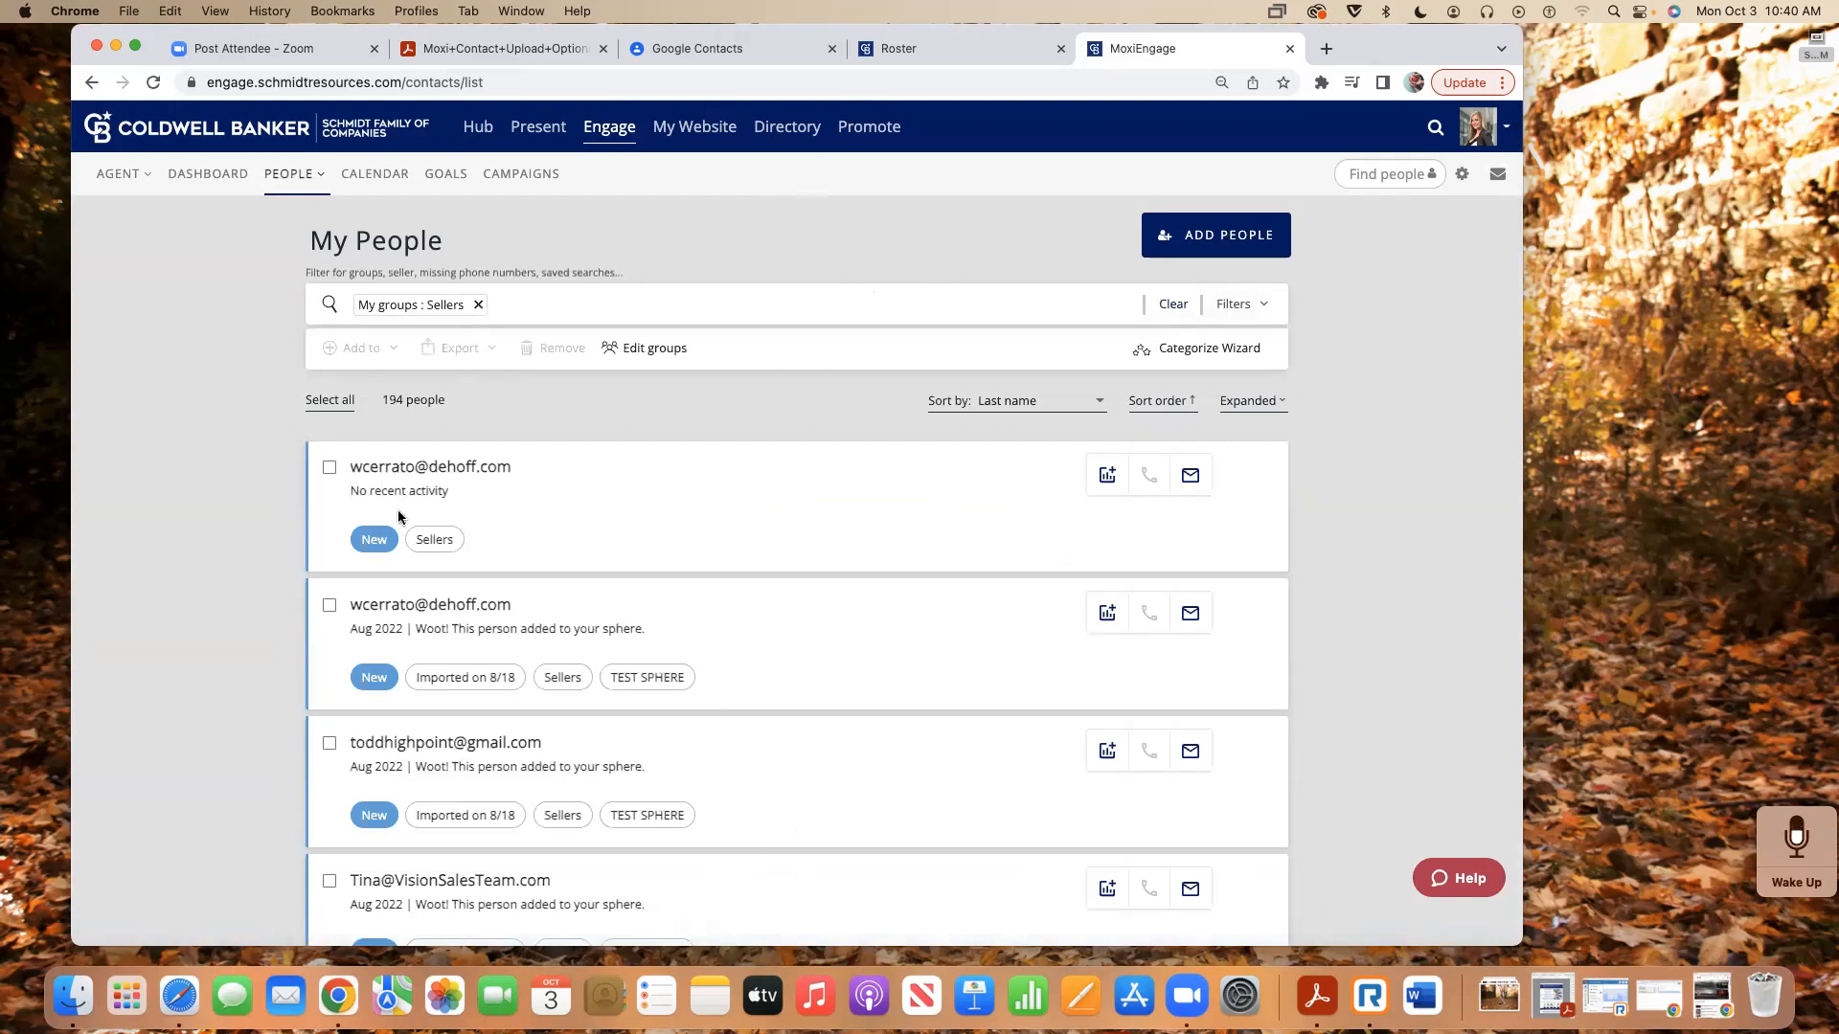
click(332, 404)
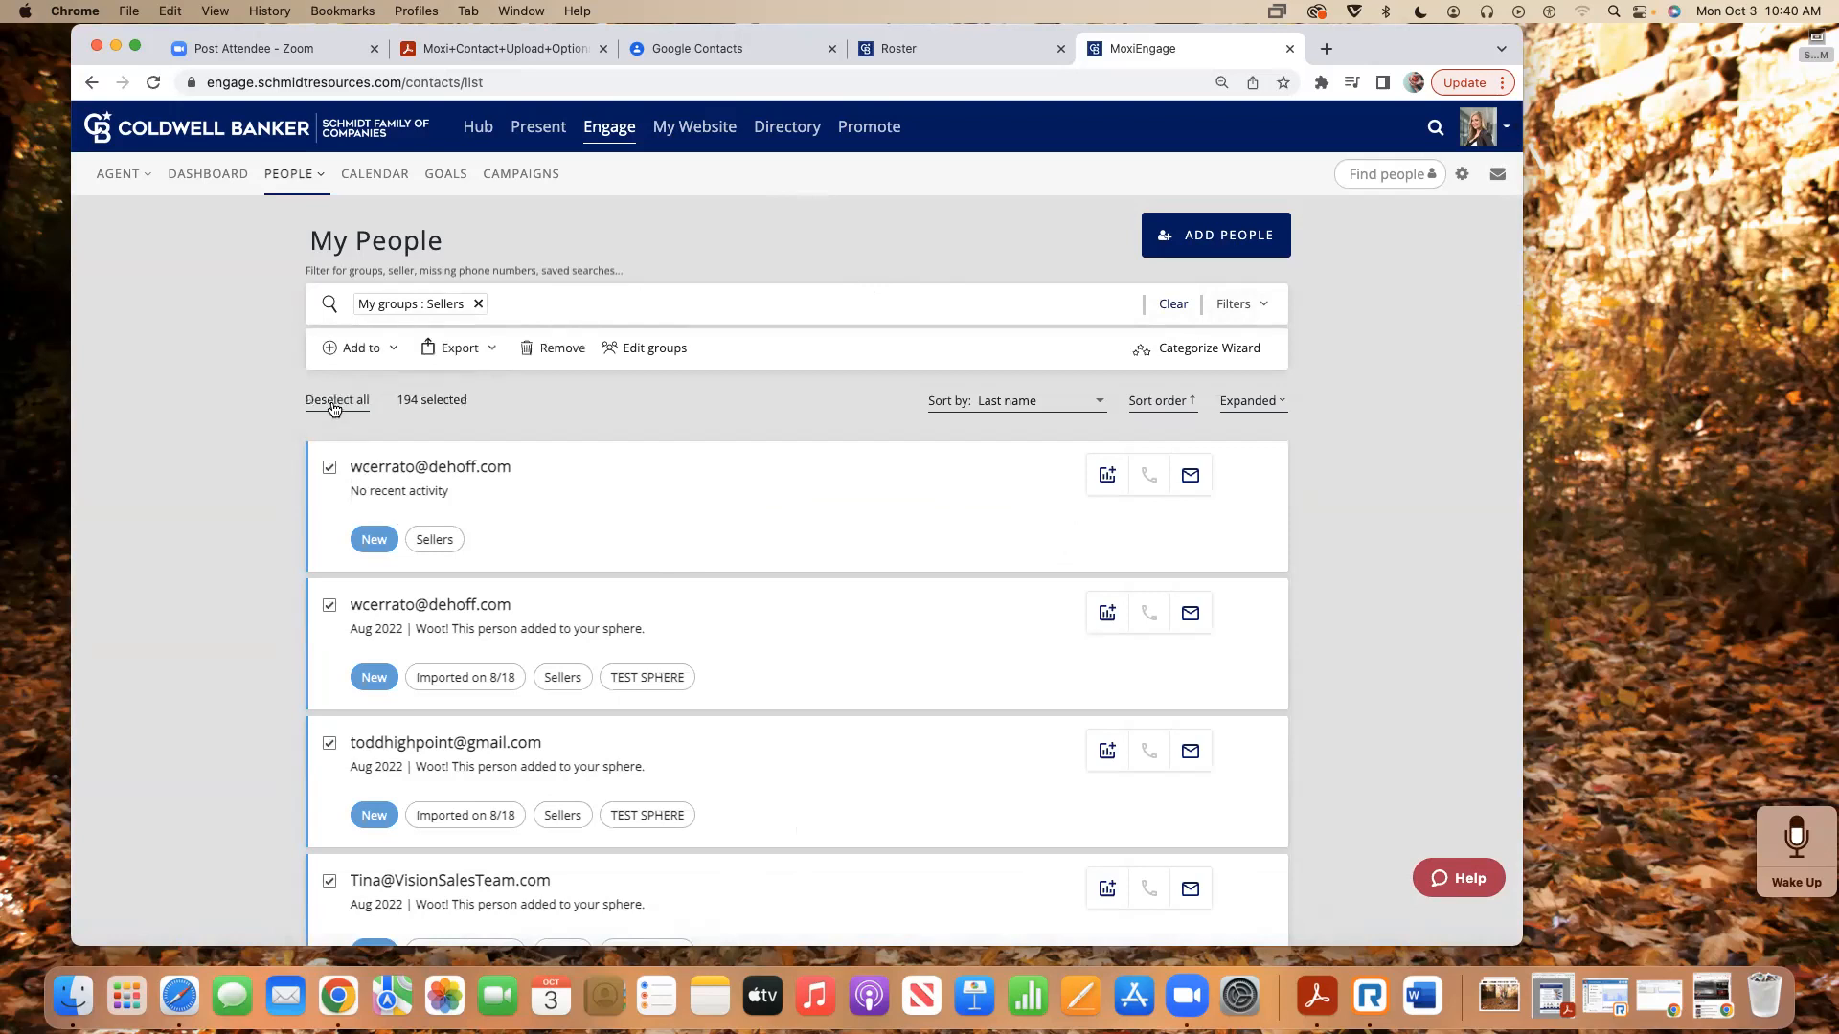
click(367, 350)
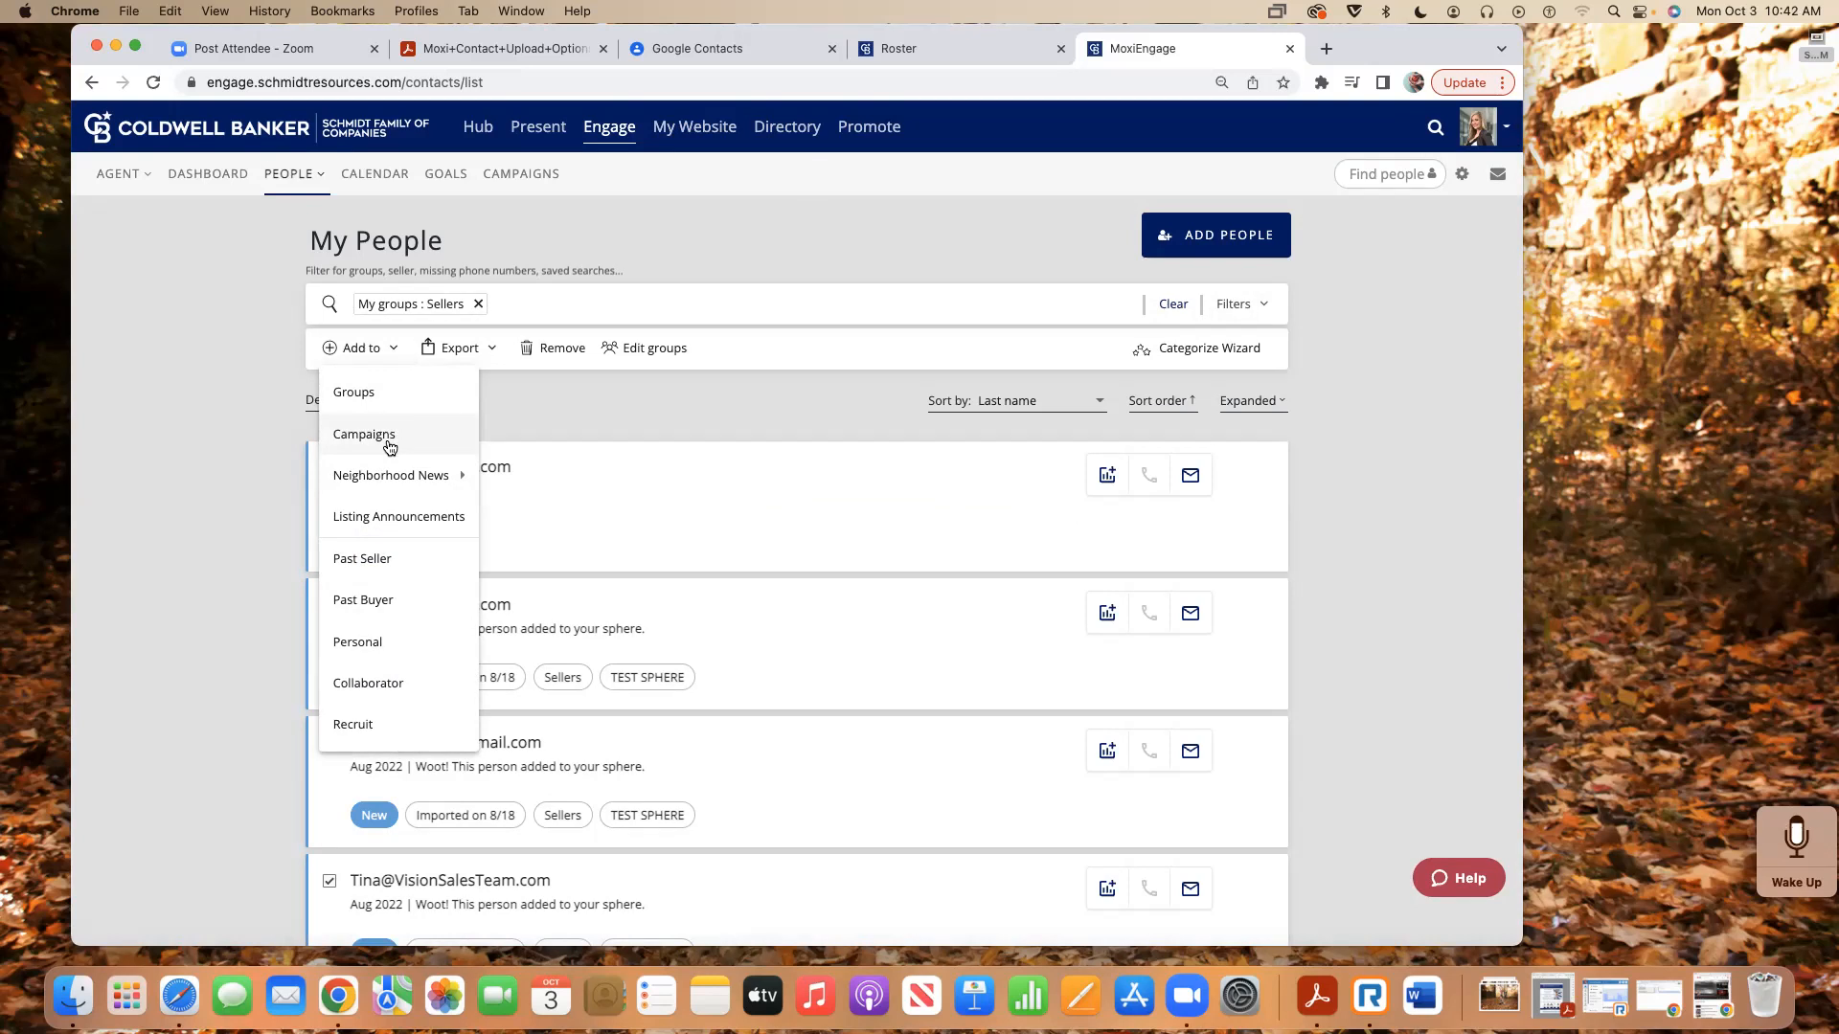
mouse_move(400, 479)
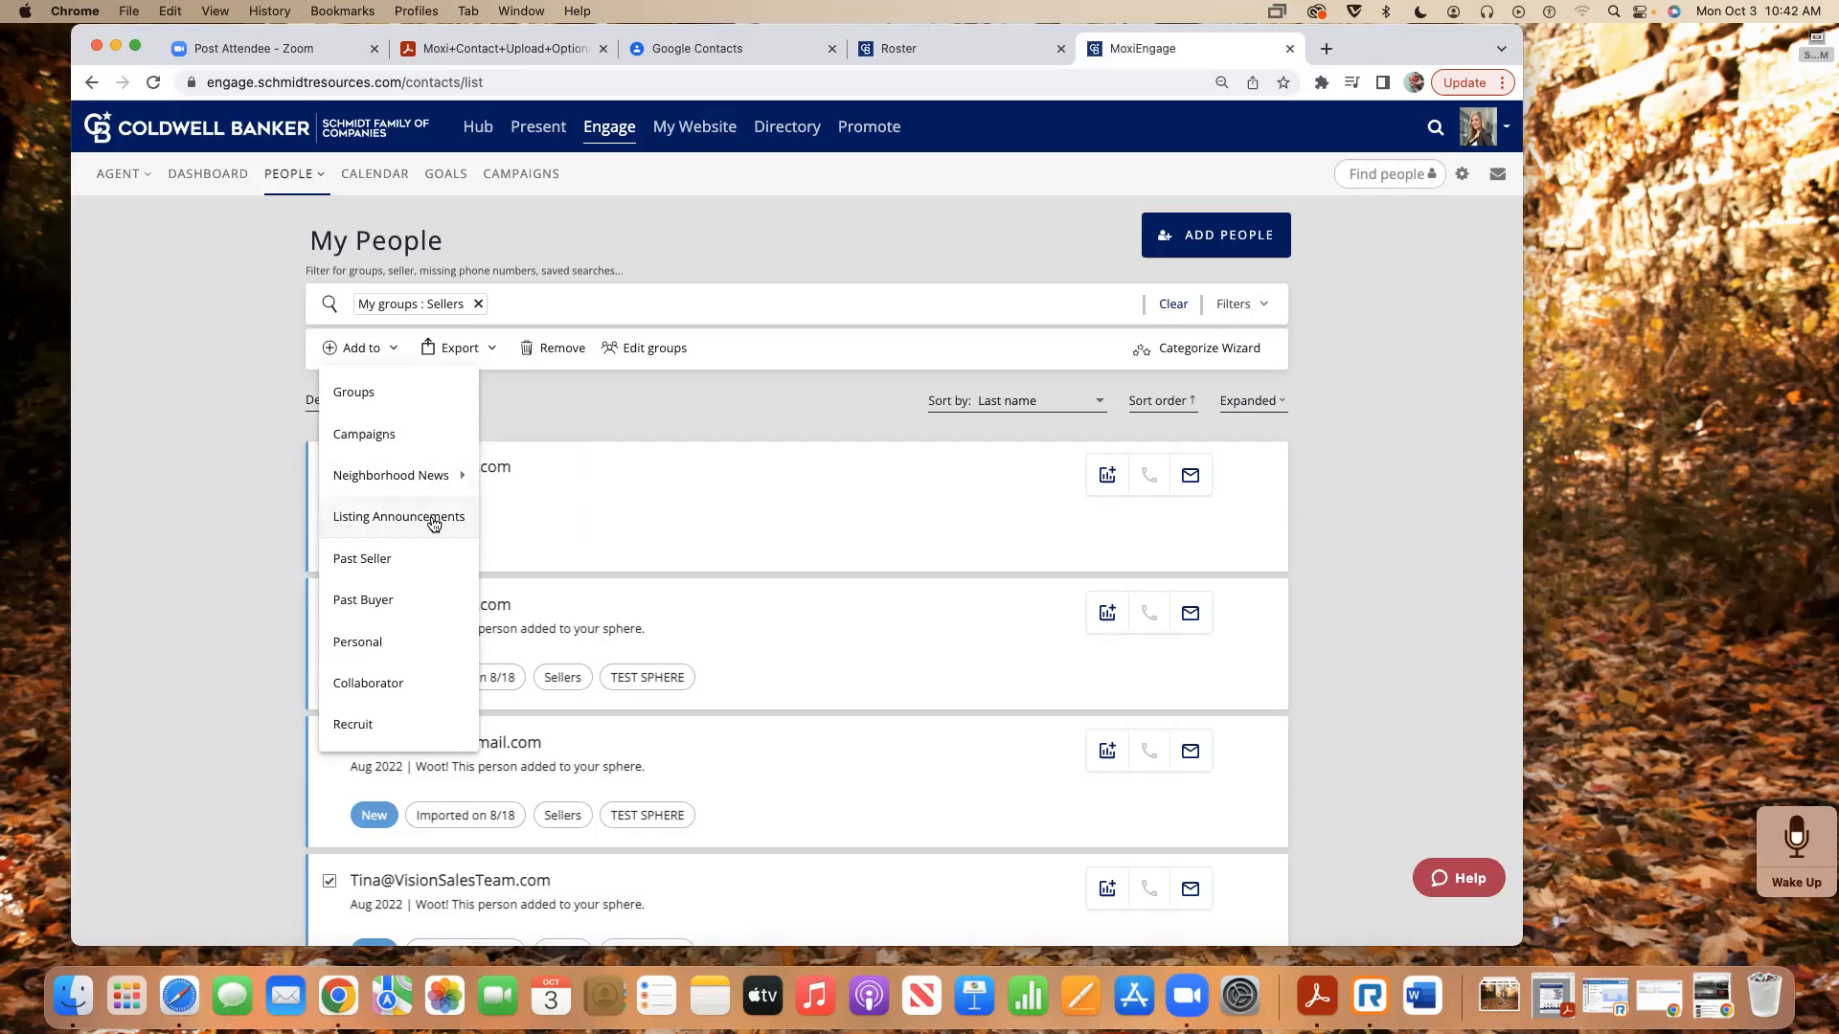
click(500, 414)
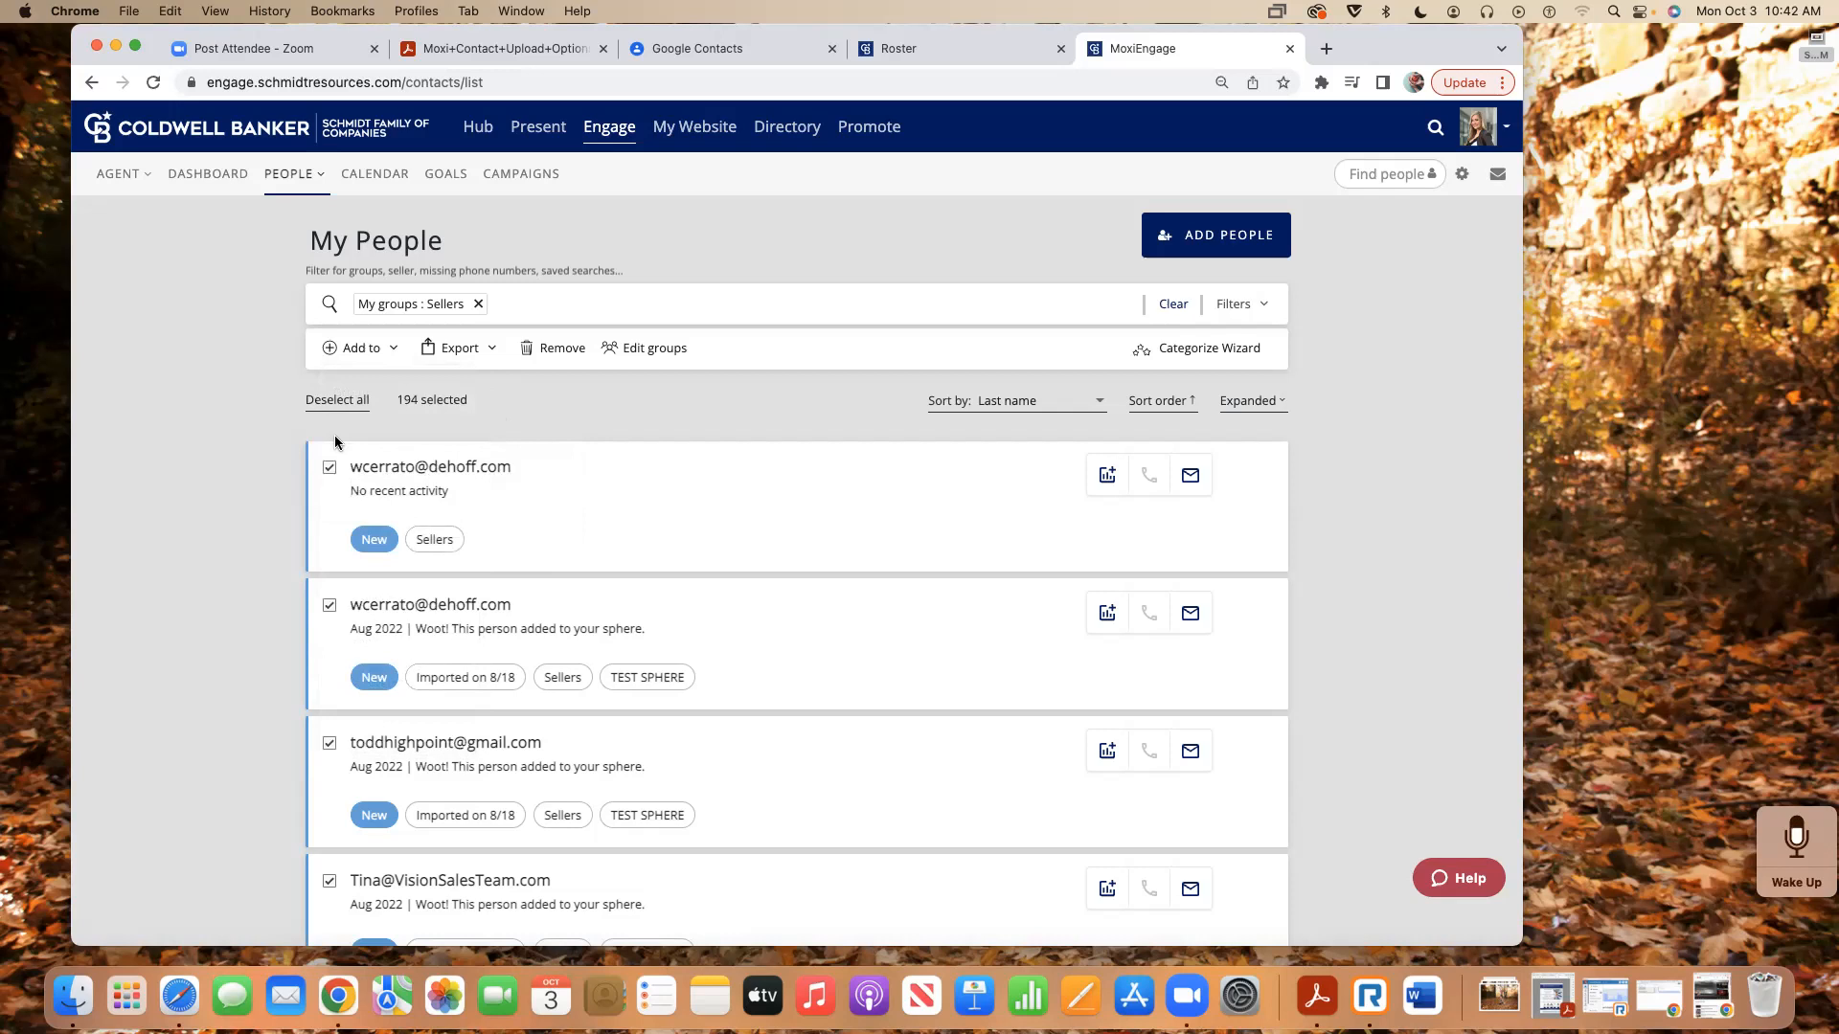
click(340, 402)
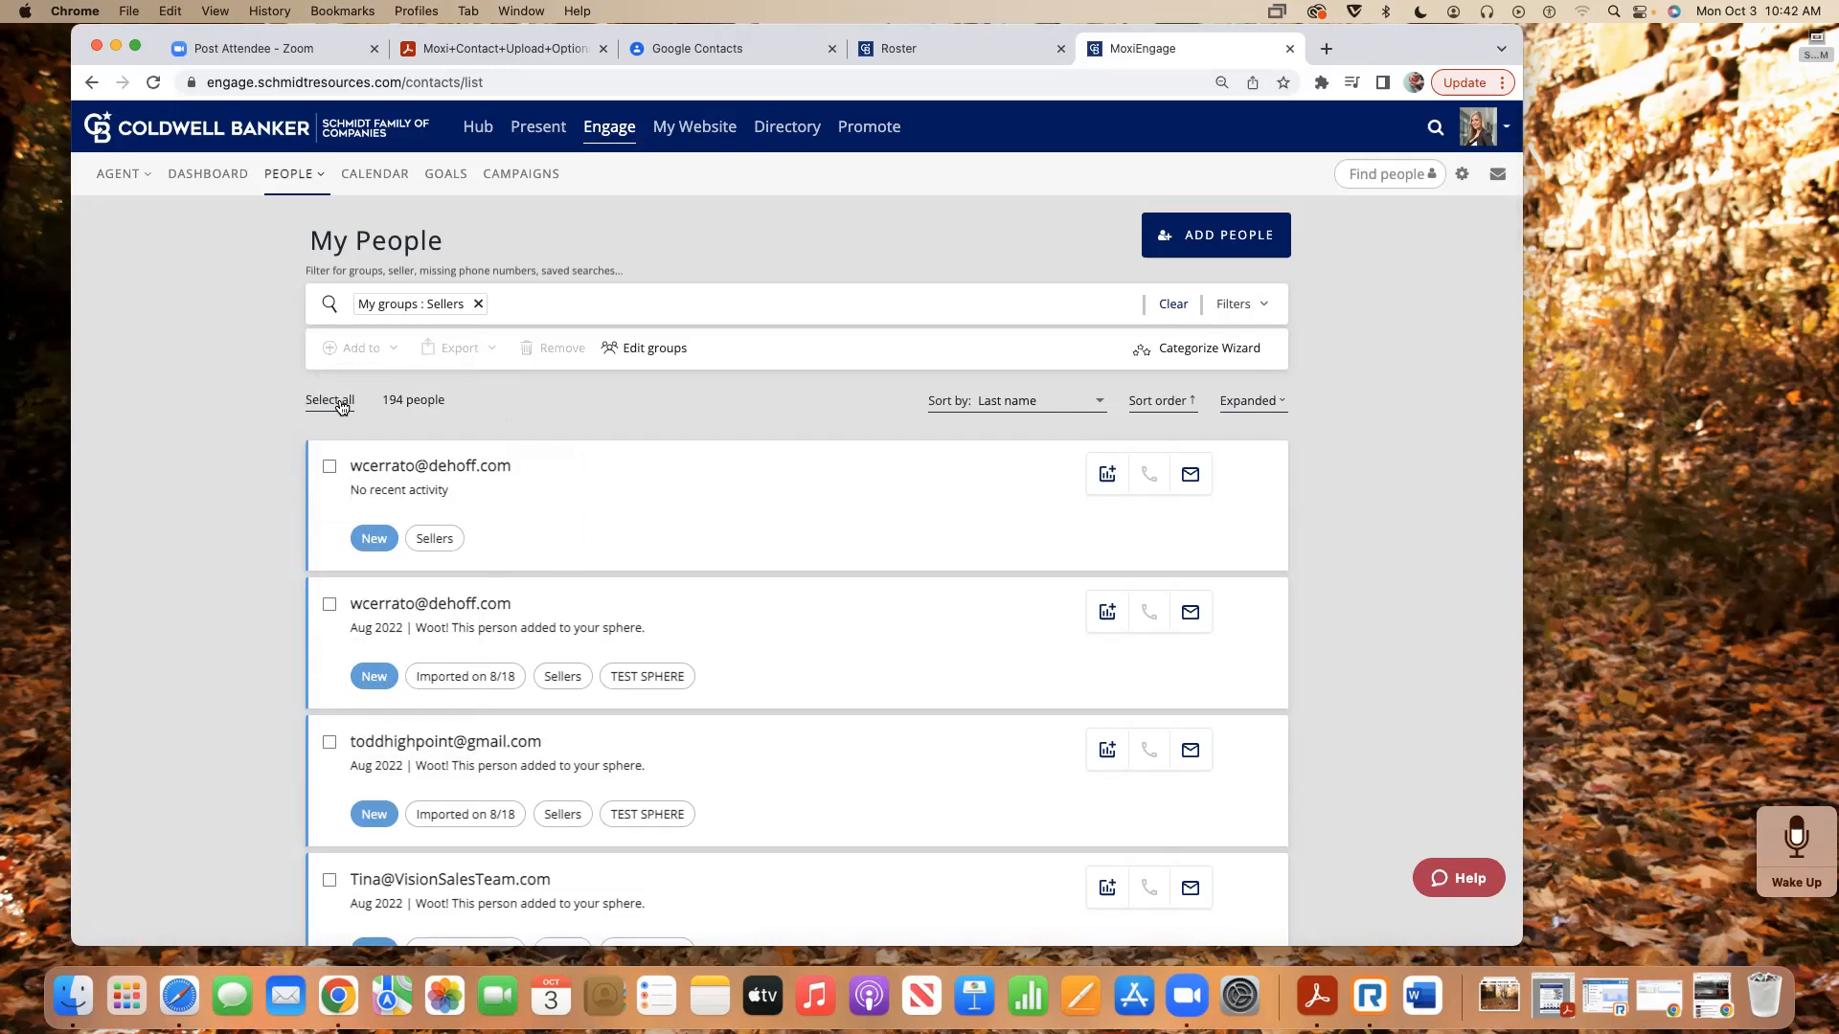
- Start a new single contact and enter the first and last name, clearing a mistaken middle name
click(1250, 239)
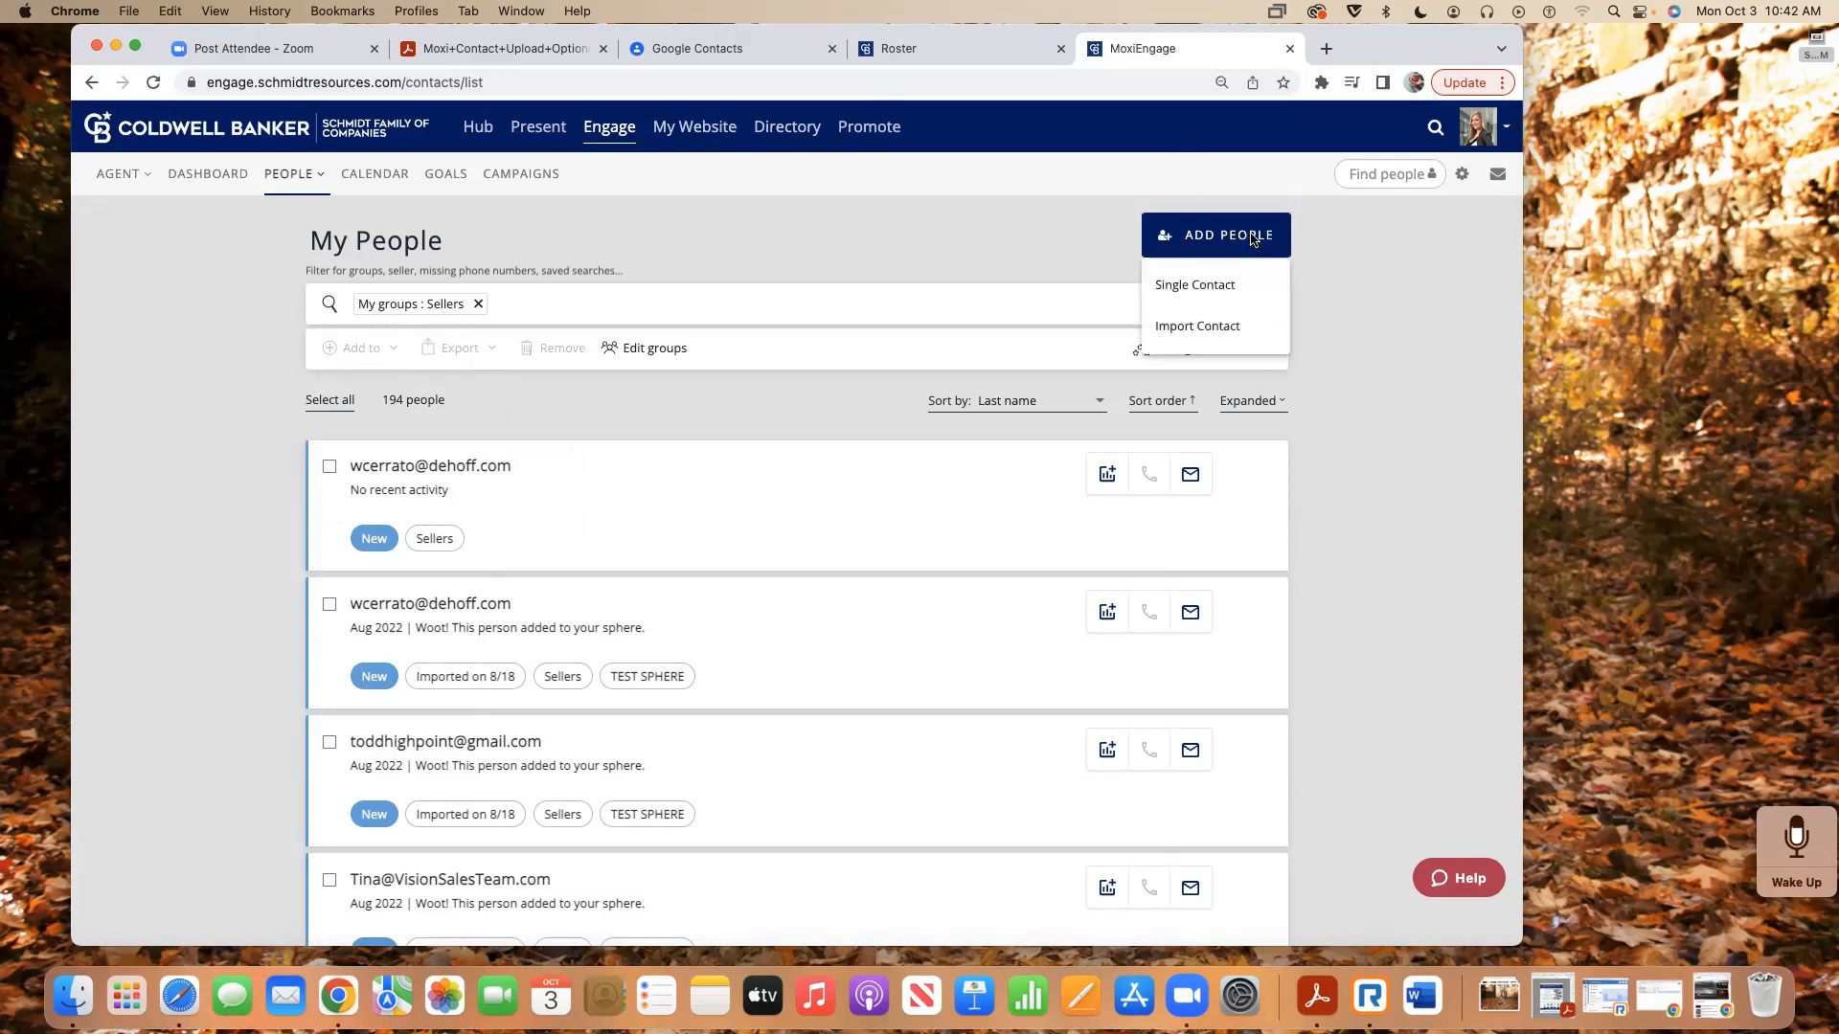
click(1209, 286)
click(722, 355)
click(776, 393)
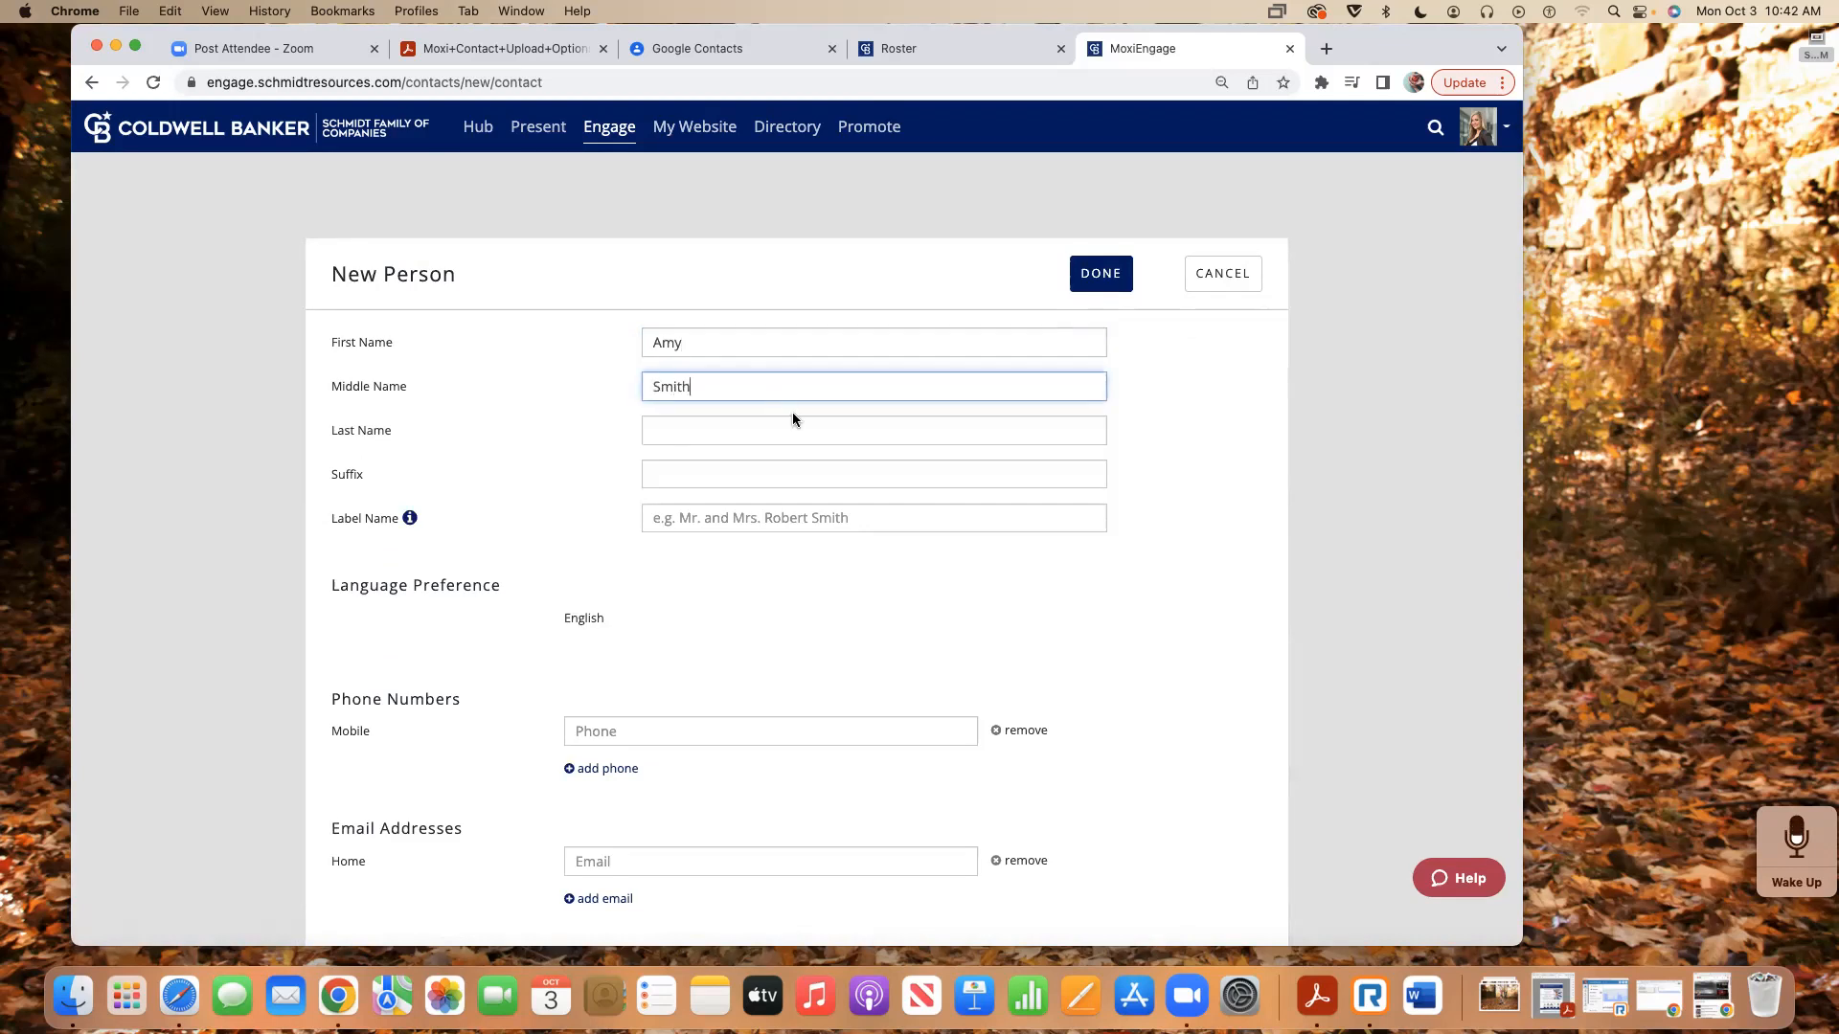
drag(704, 383, 556, 379)
key(BackSpace)
text(S)
key(BackSpace)
key(Tab)
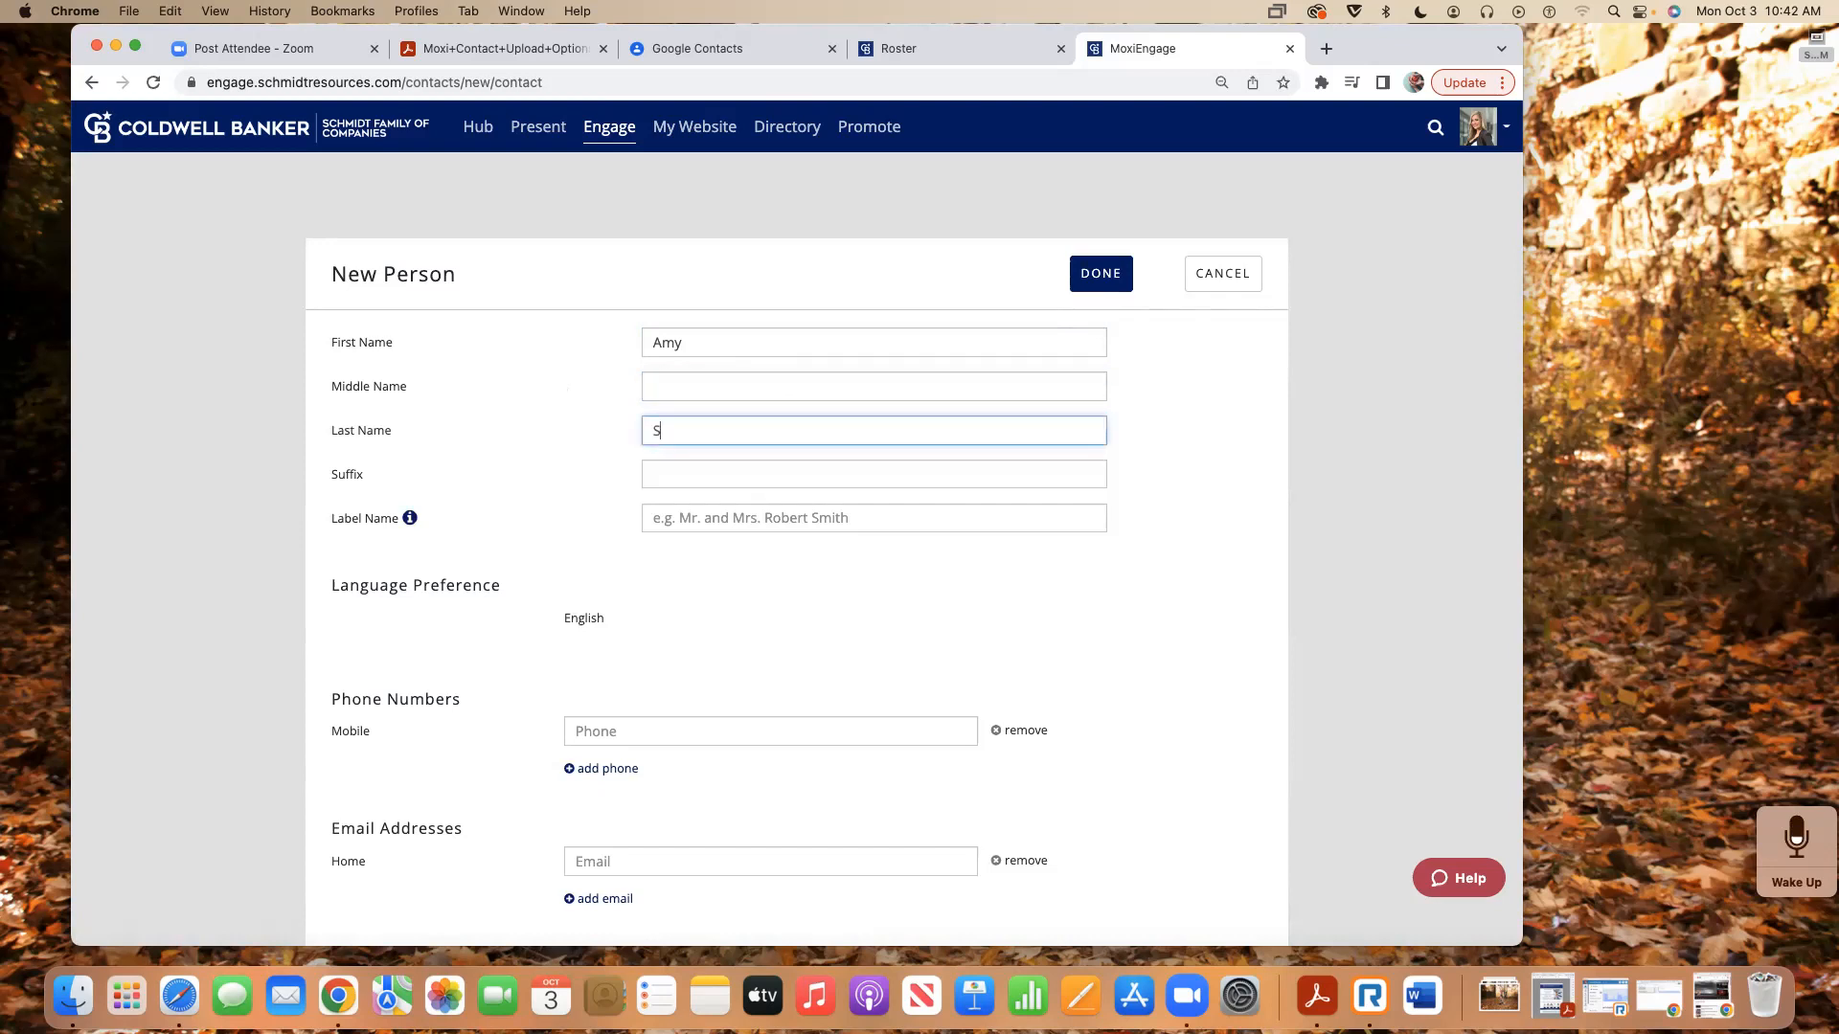
- Set the contact's label name to Buyer
click(697, 519)
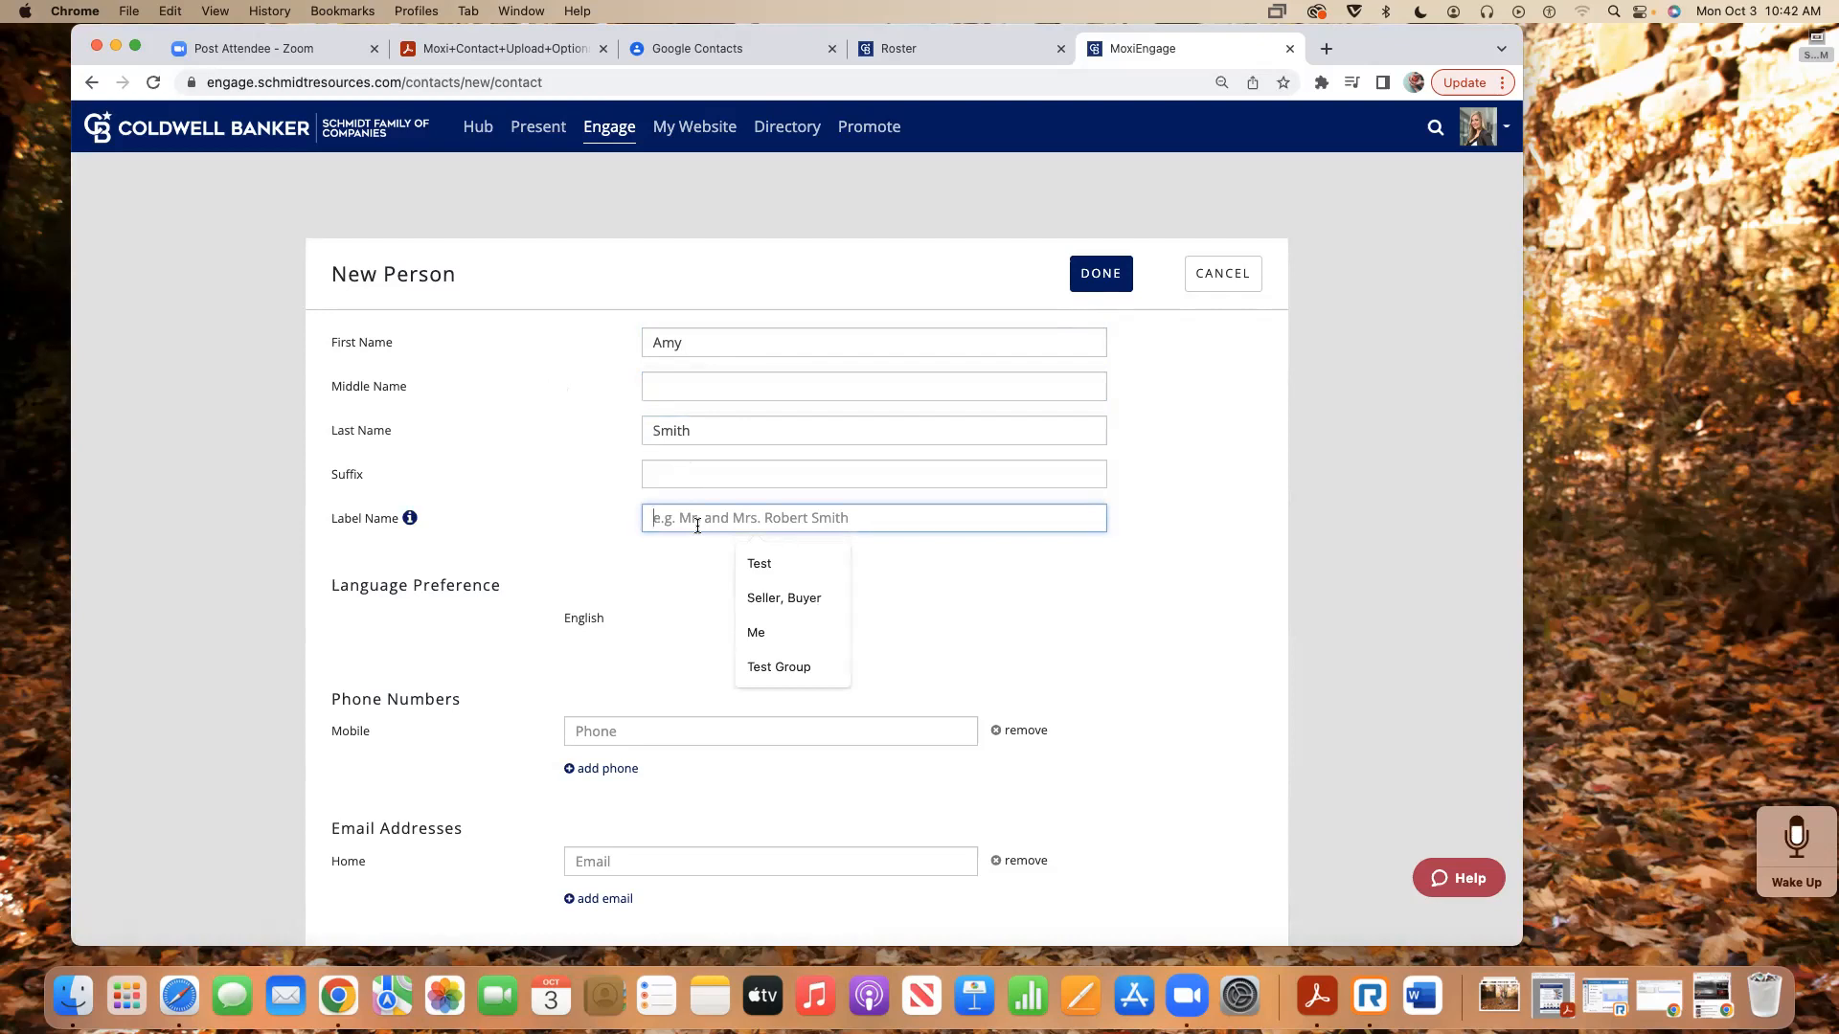
text(Buy)
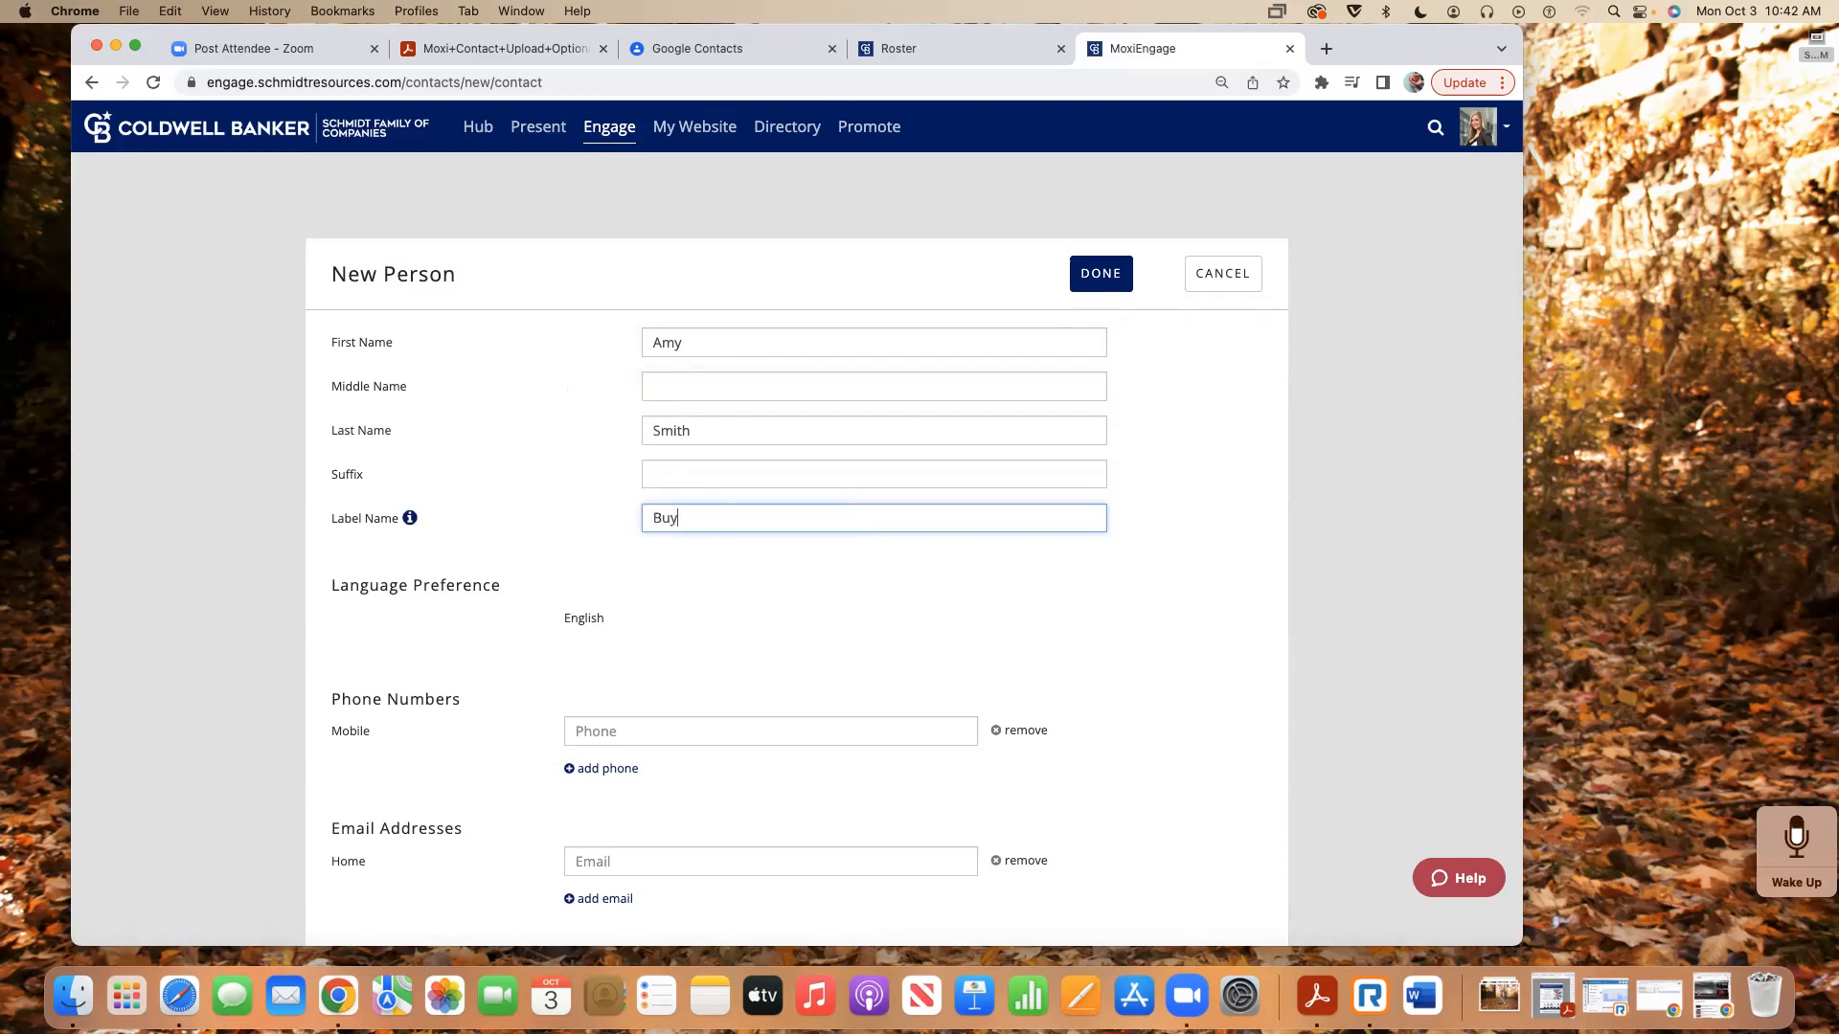
text(er)
scroll(711, 569, down, 3)
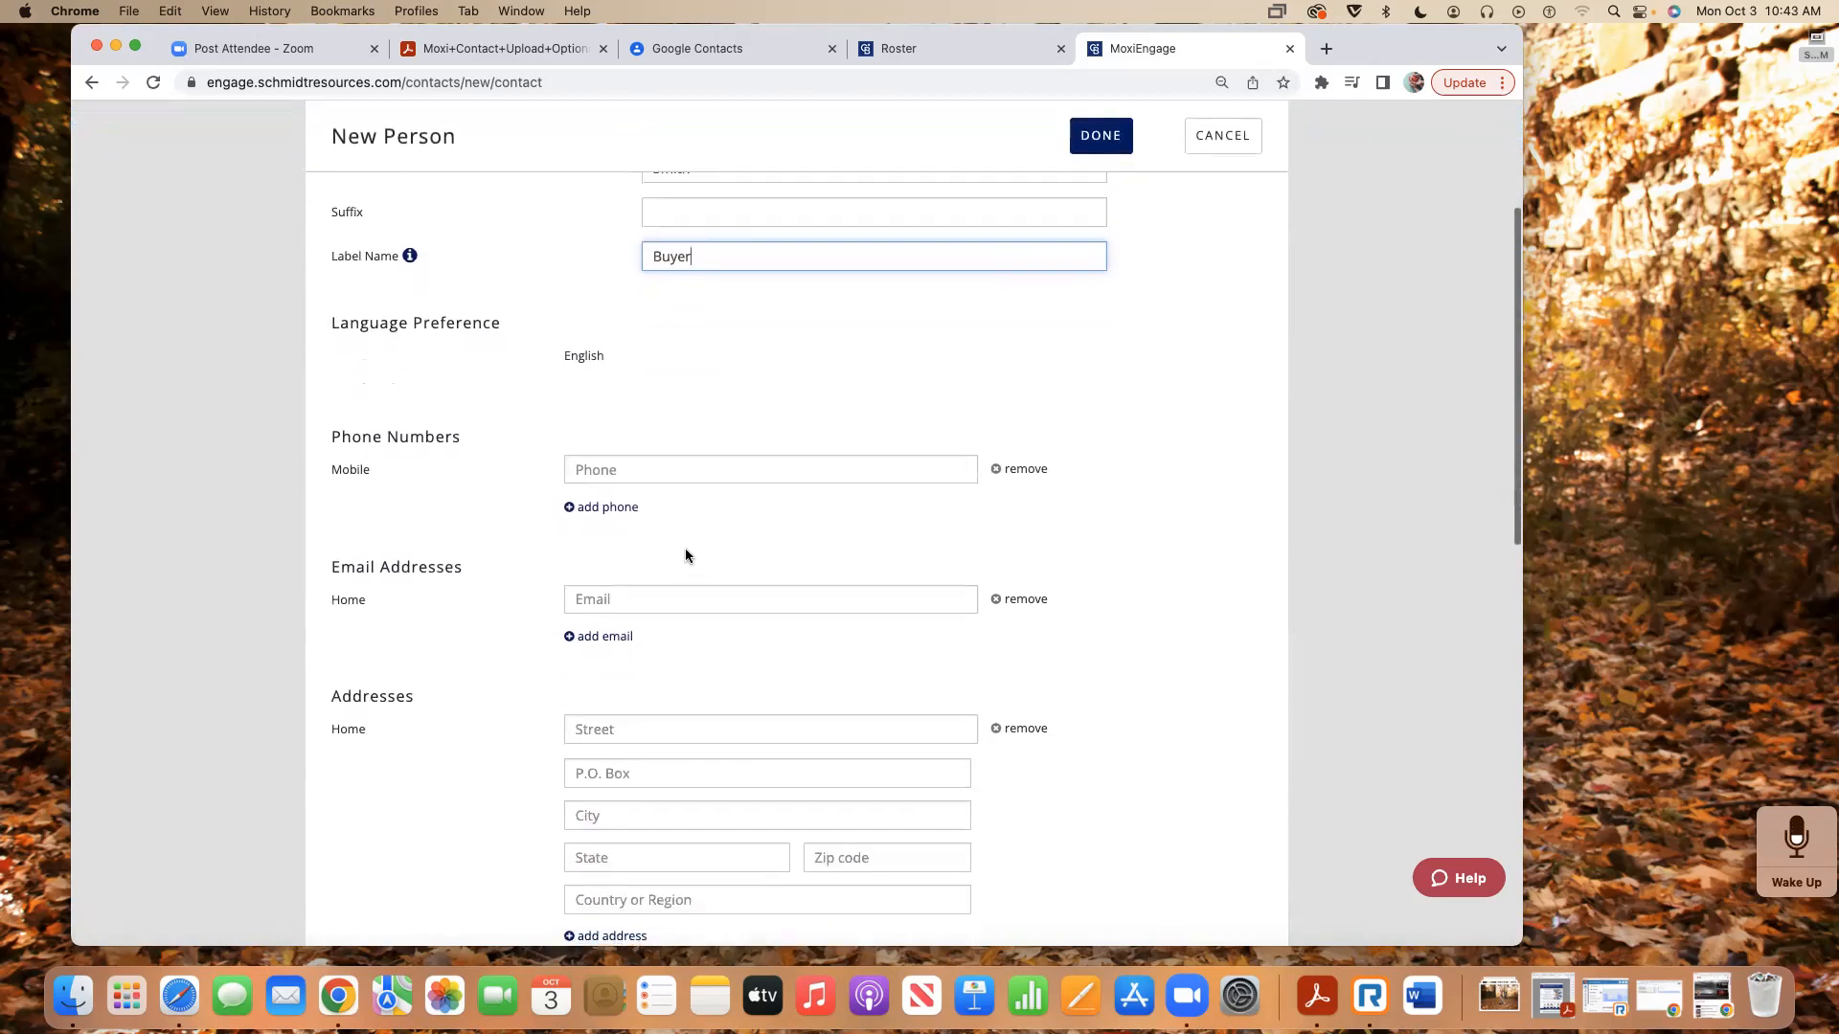
scroll(703, 370, down, 2)
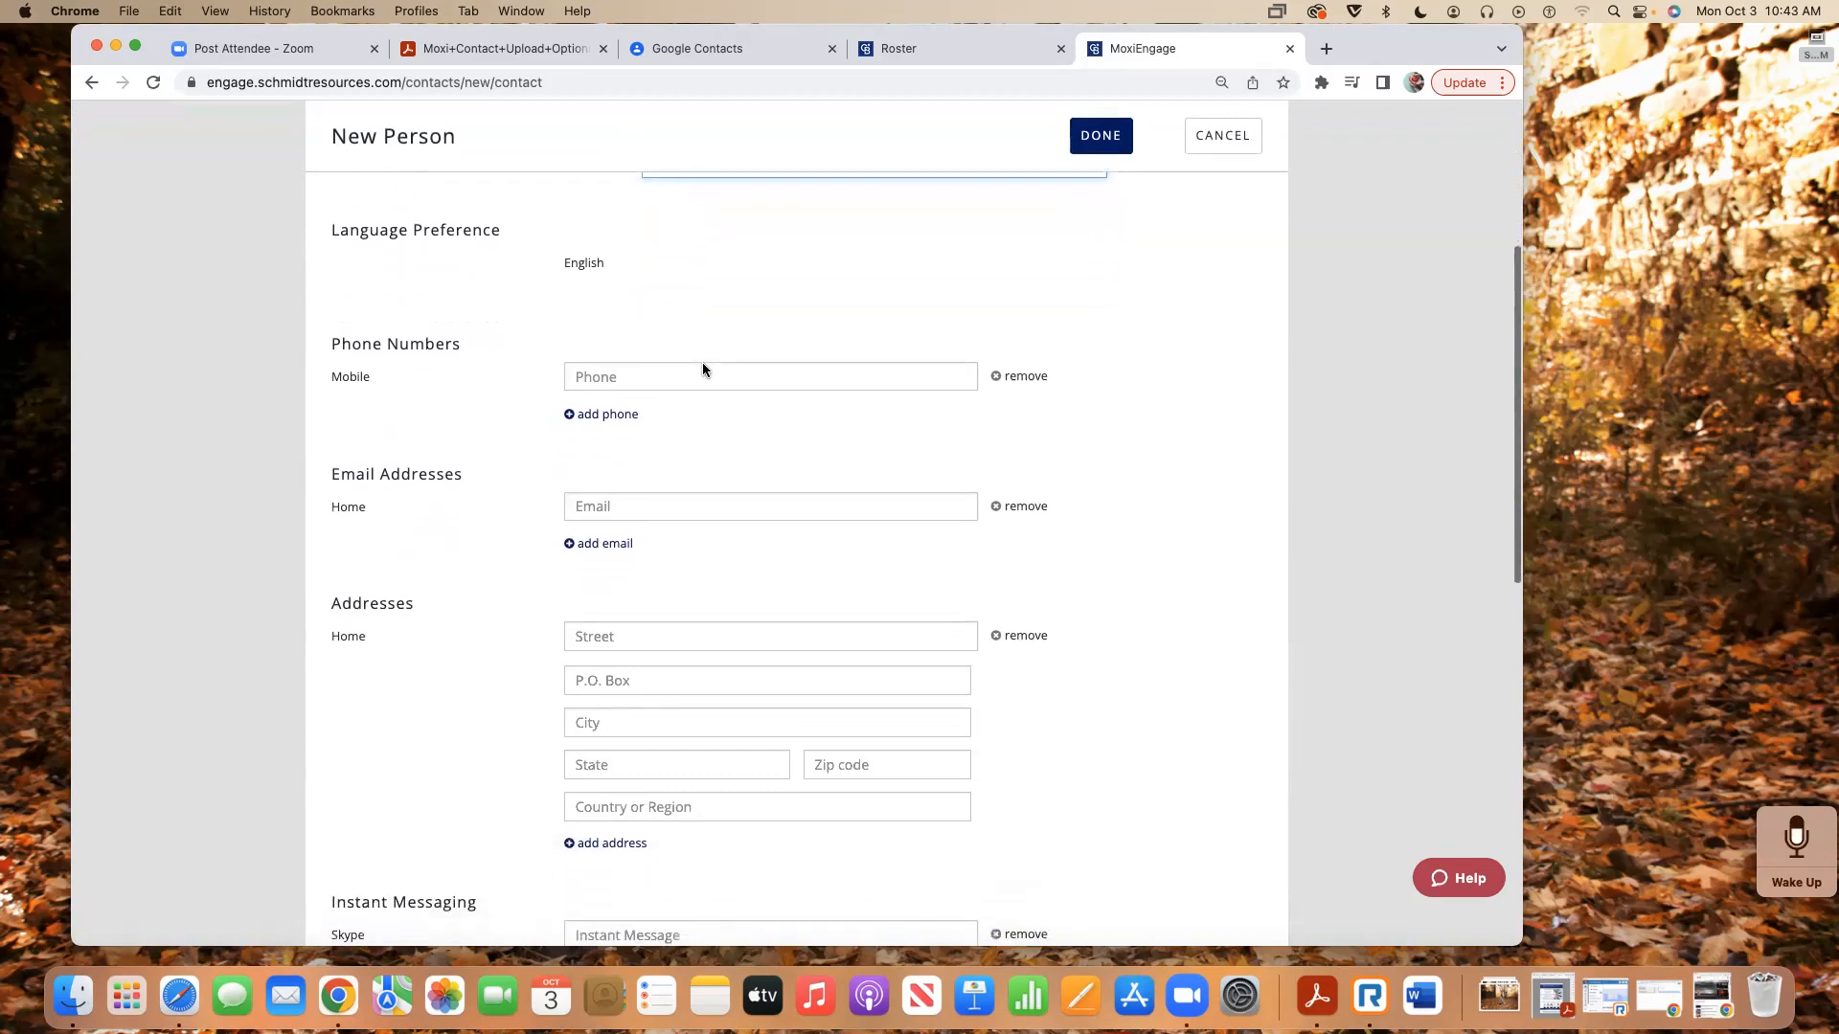
scroll(703, 368, up, 1)
- Fill the home e-mail from a saved suggestion and review the add-date options
click(657, 508)
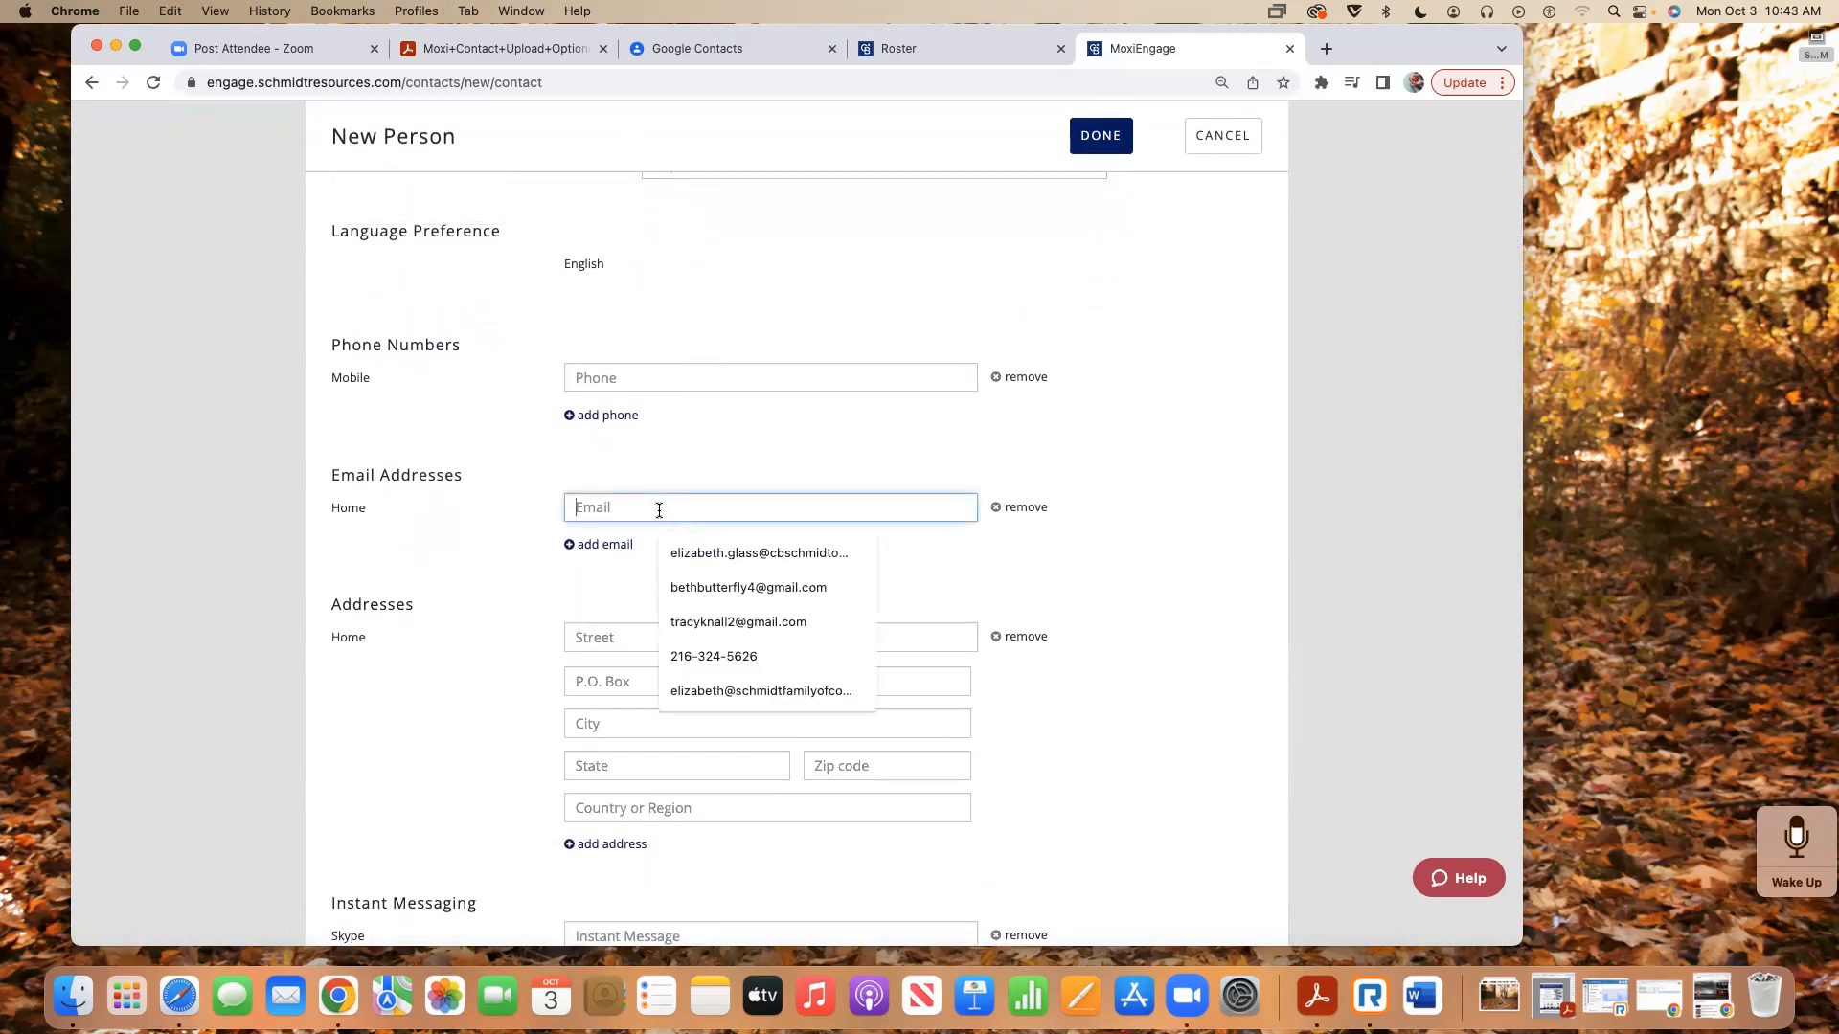
click(571, 545)
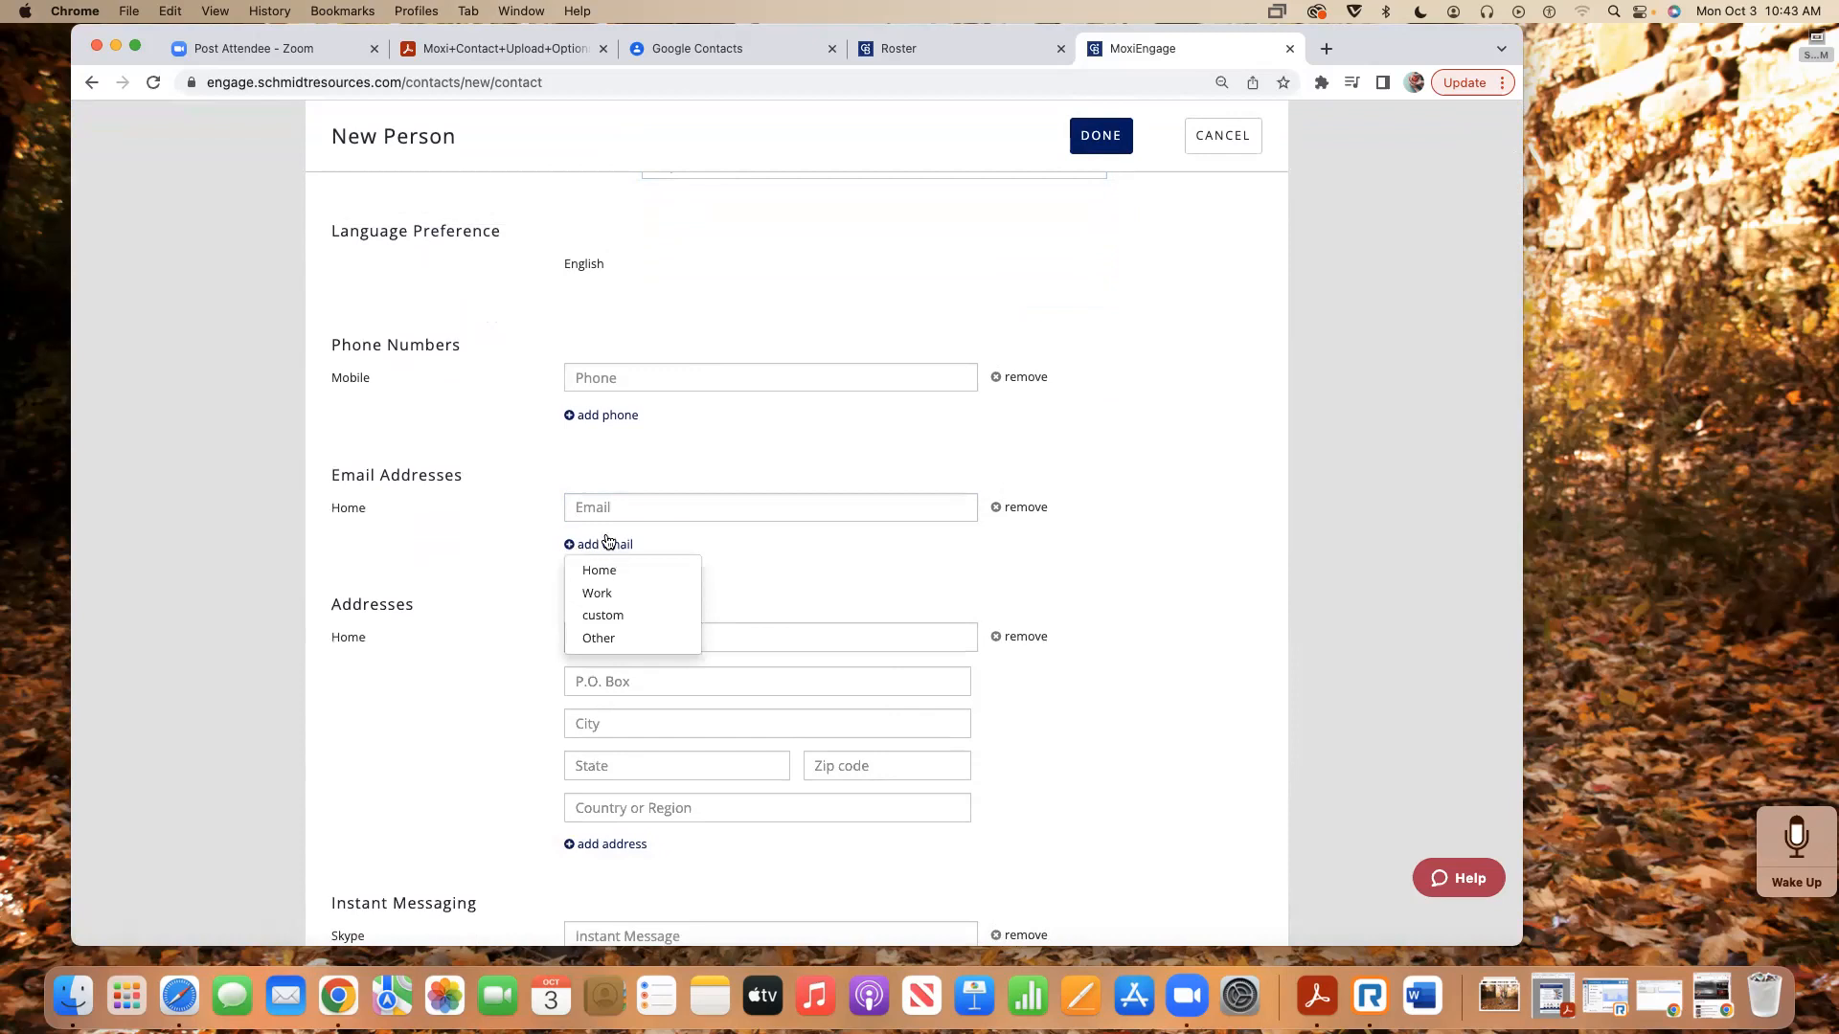
click(621, 507)
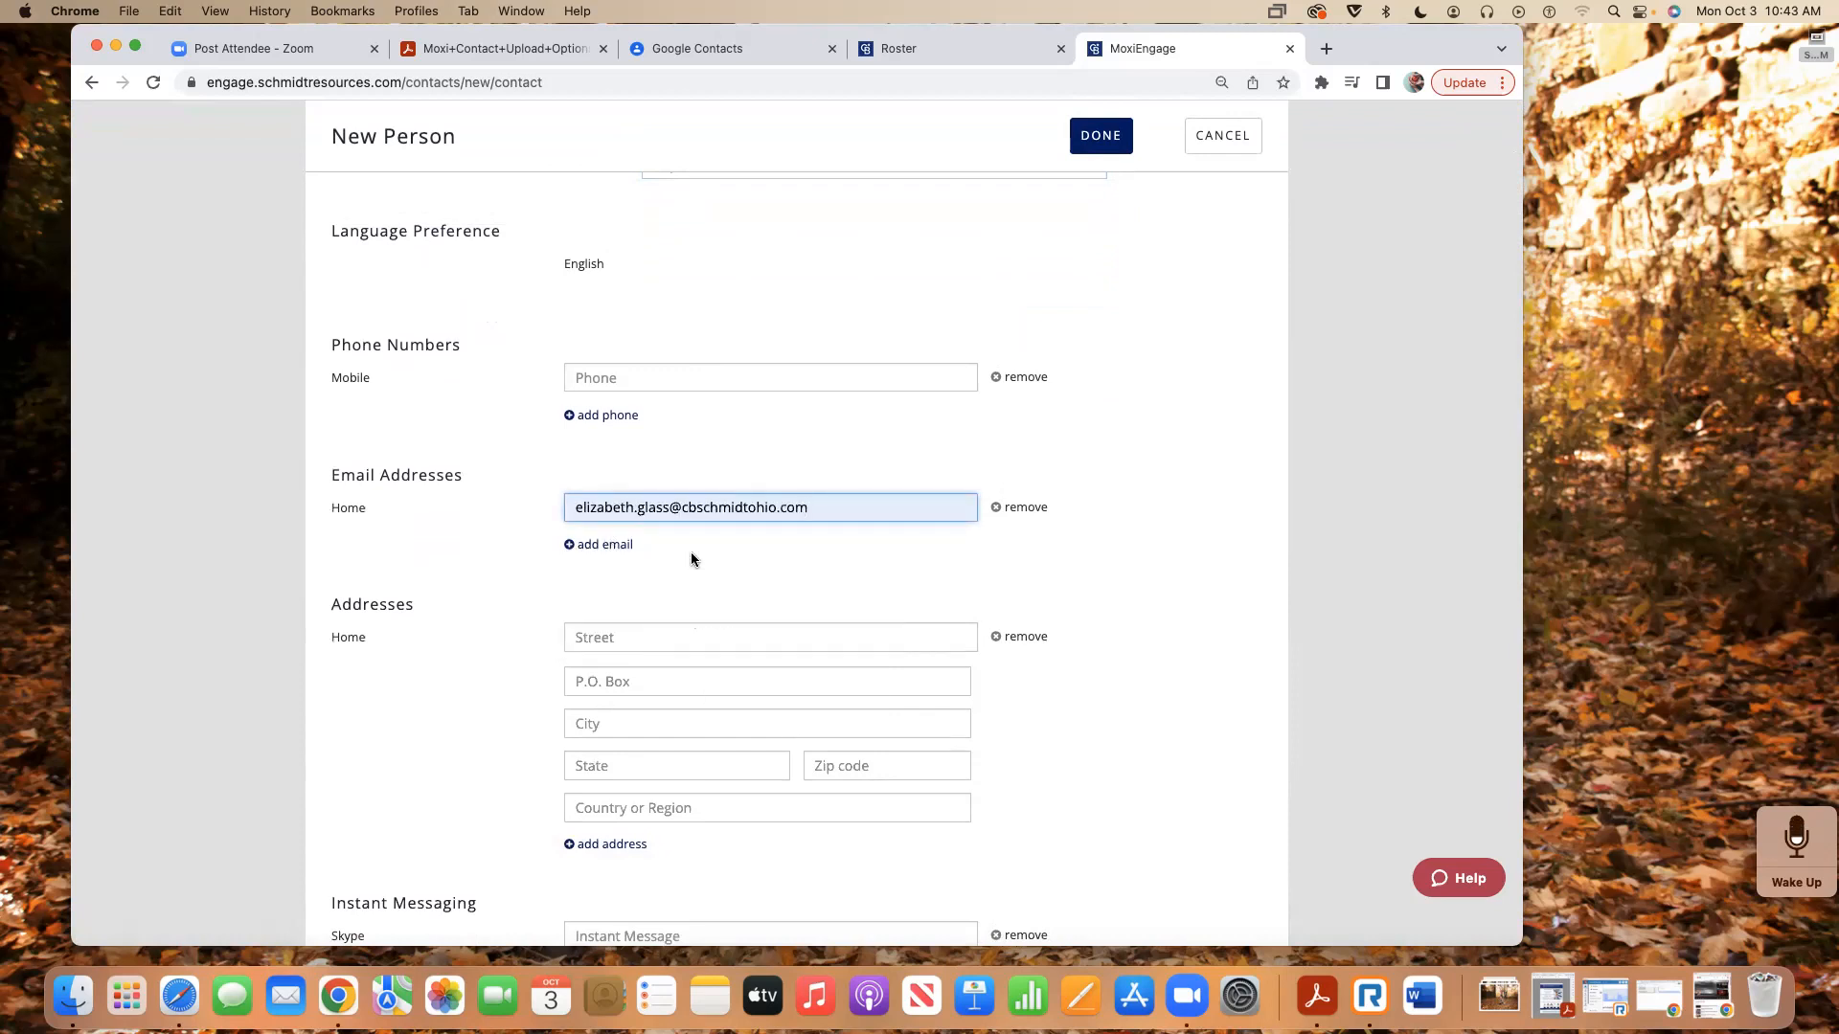
scroll(691, 555, down, 10)
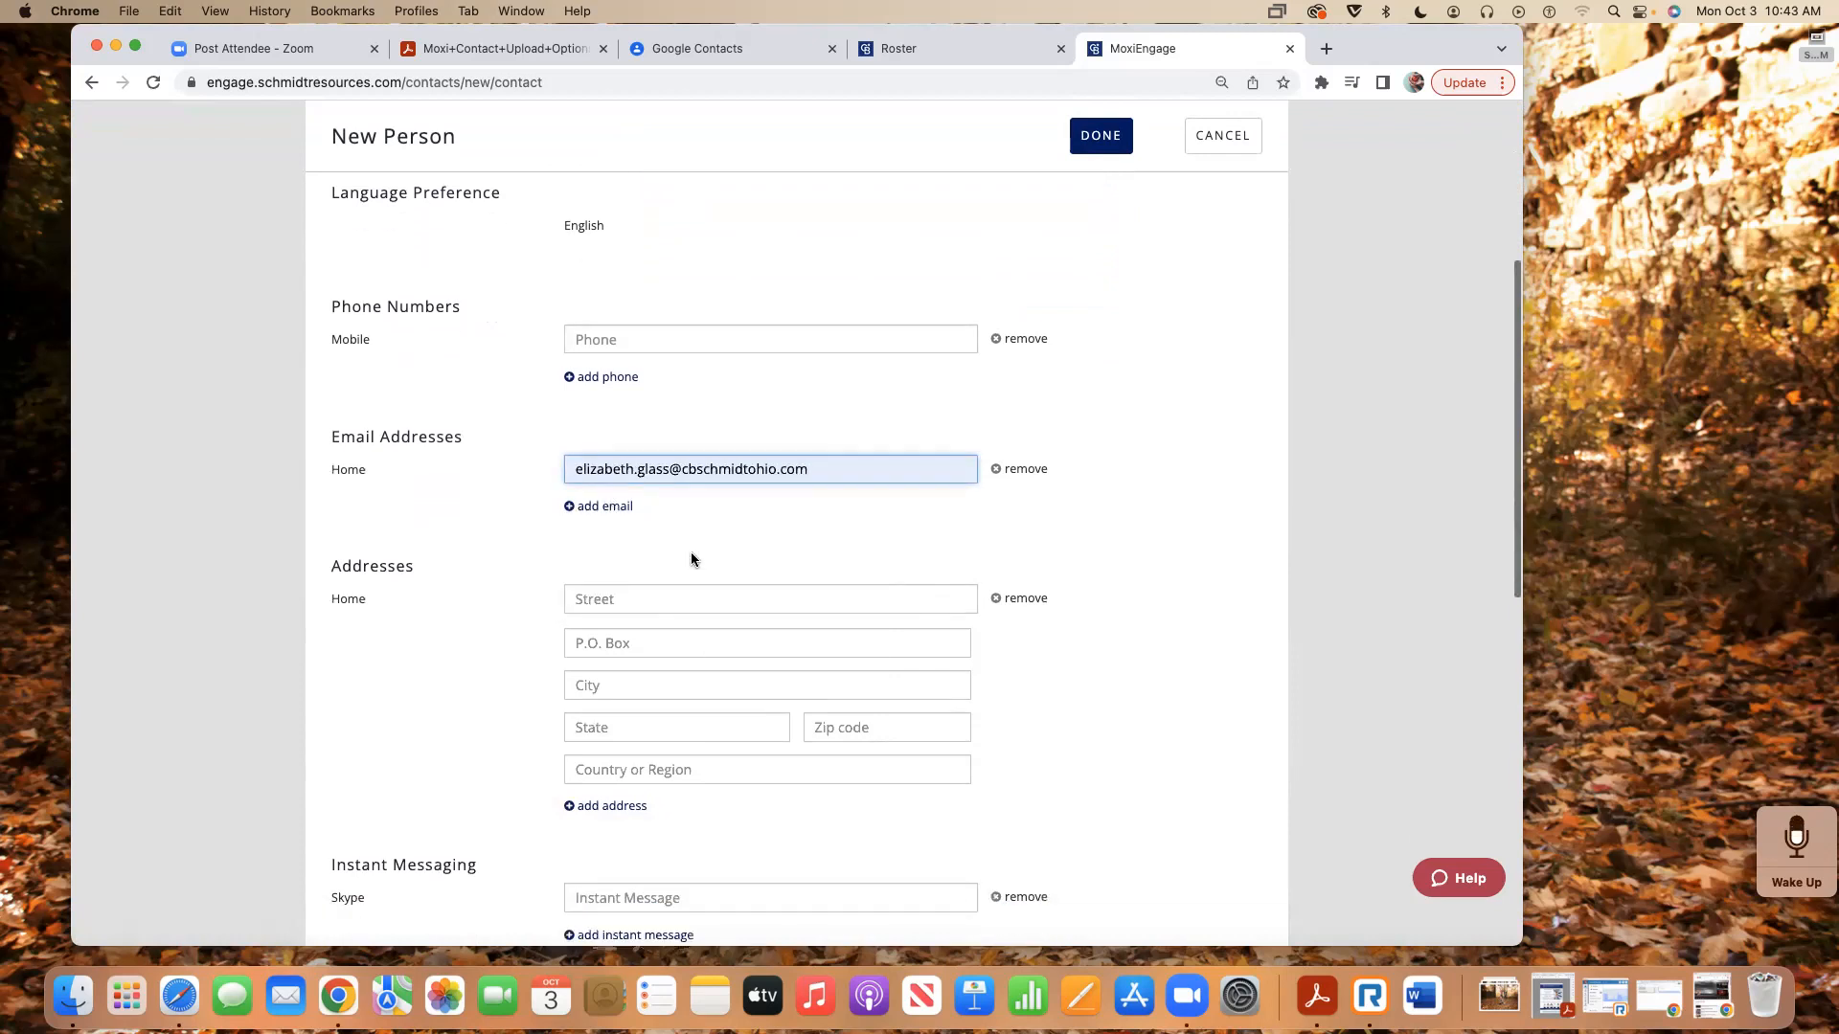
scroll(692, 559, down, 4)
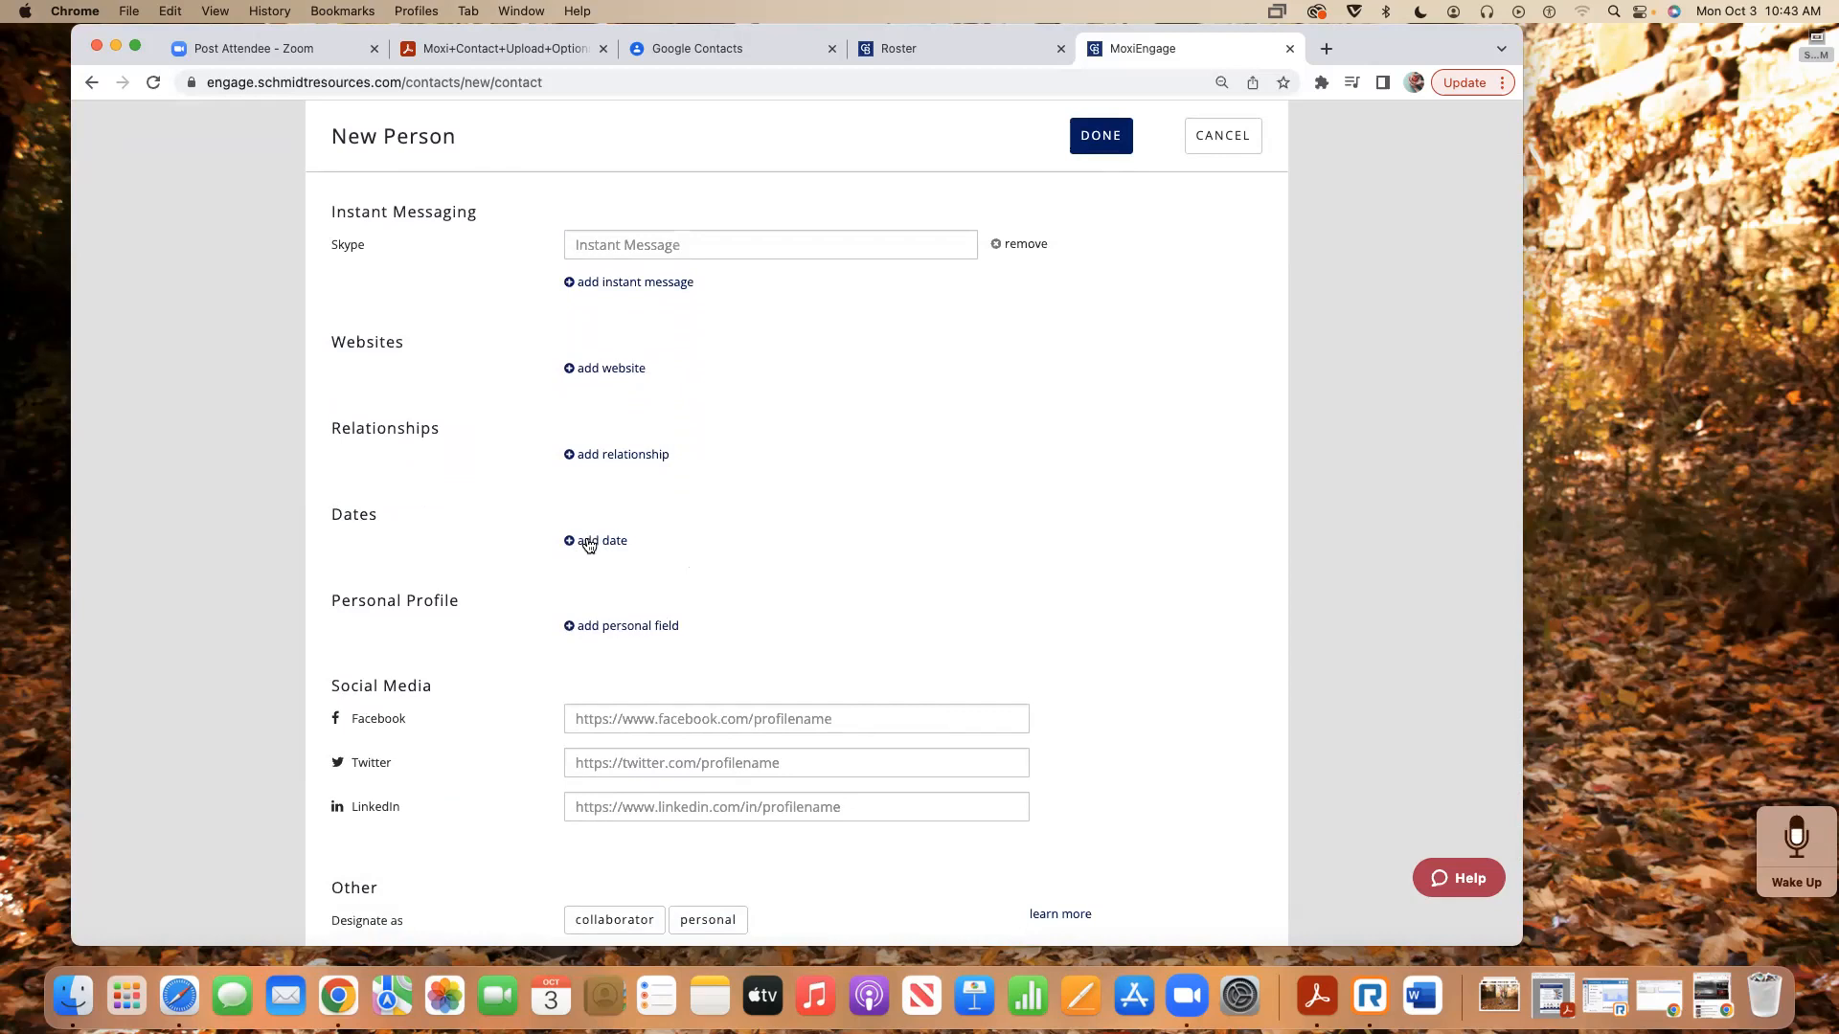
click(588, 545)
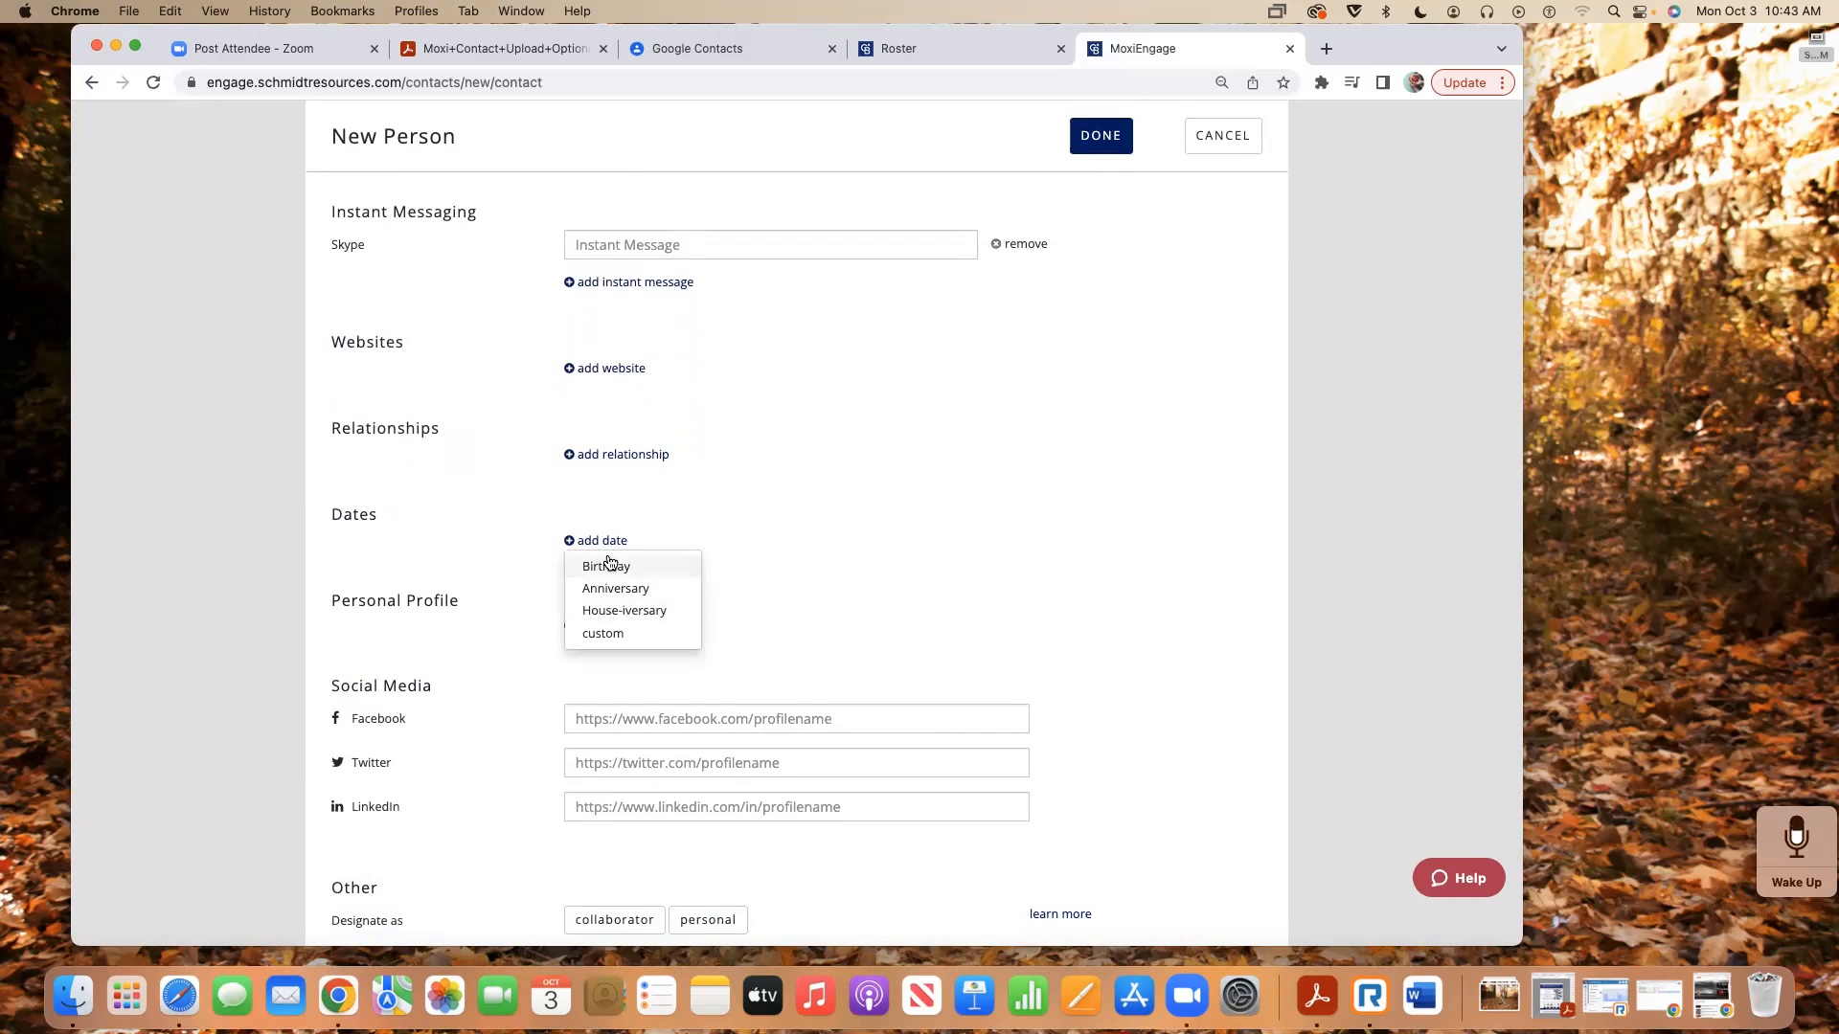
scroll(607, 561, up, 15)
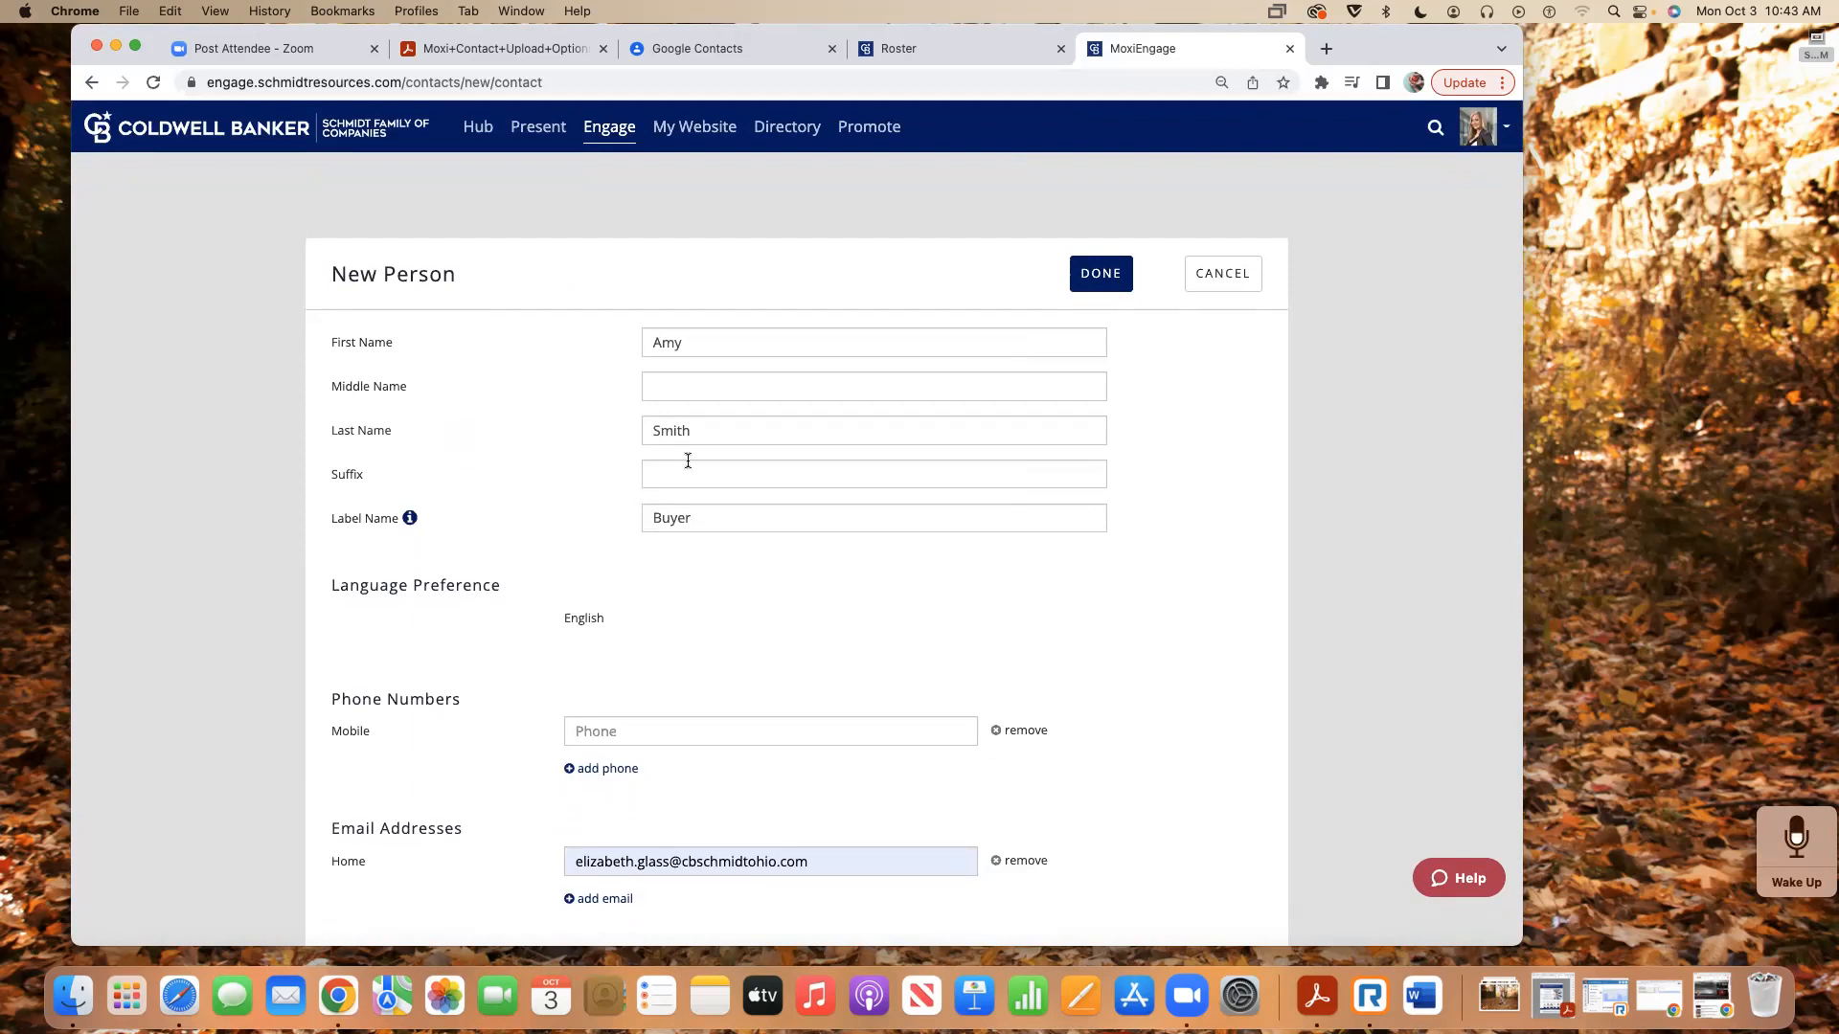
- Save the new contact with DONE, then head to PEOPLE > My People
click(1101, 277)
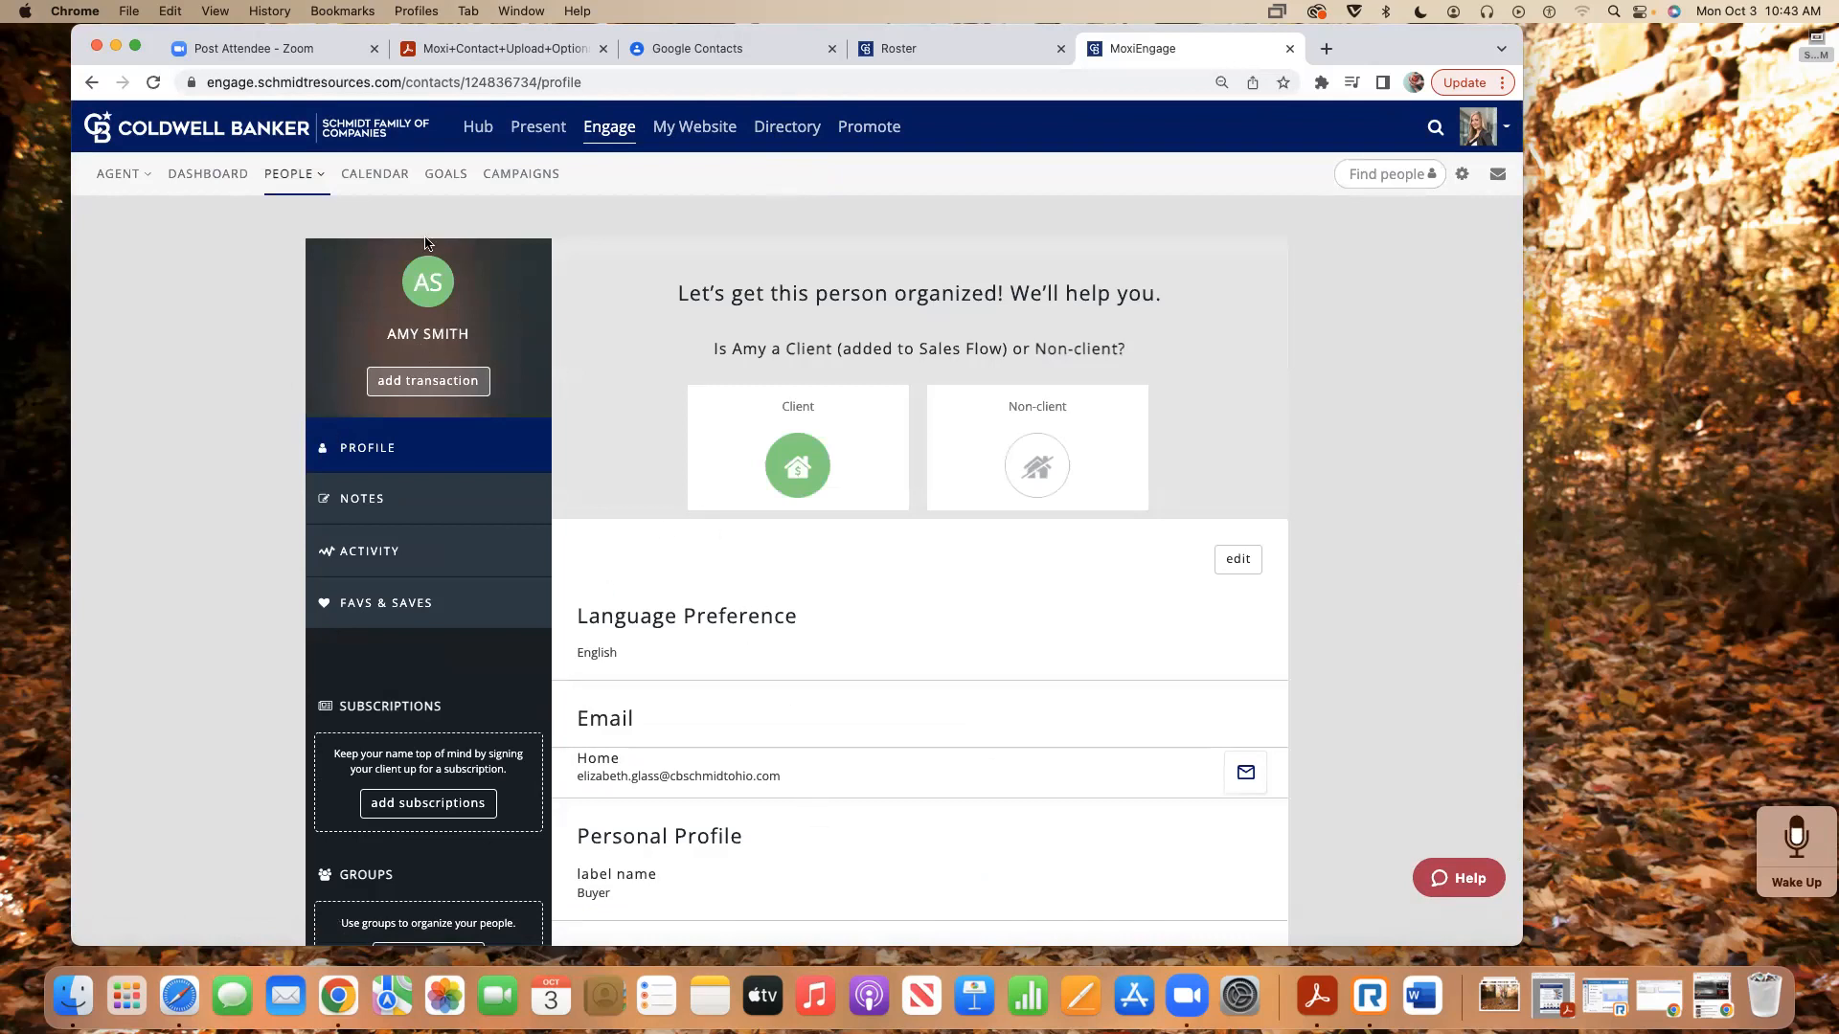
mouse_move(278, 177)
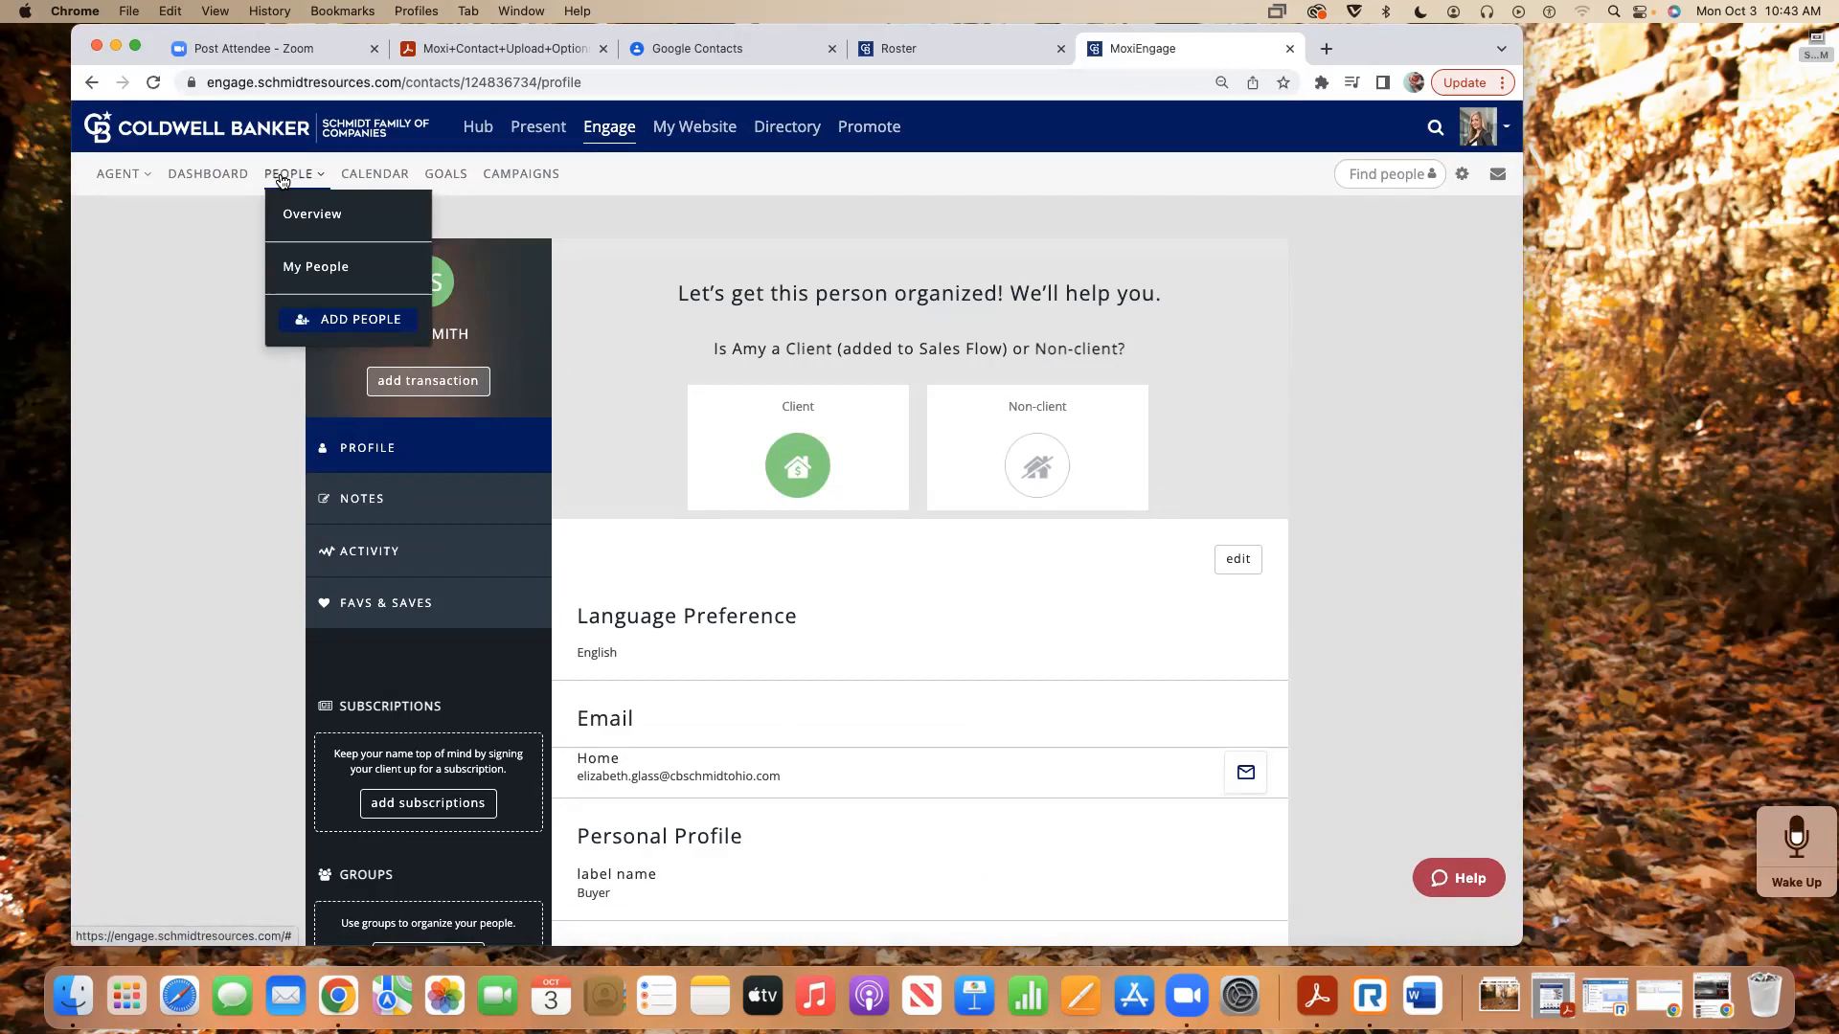
click(315, 267)
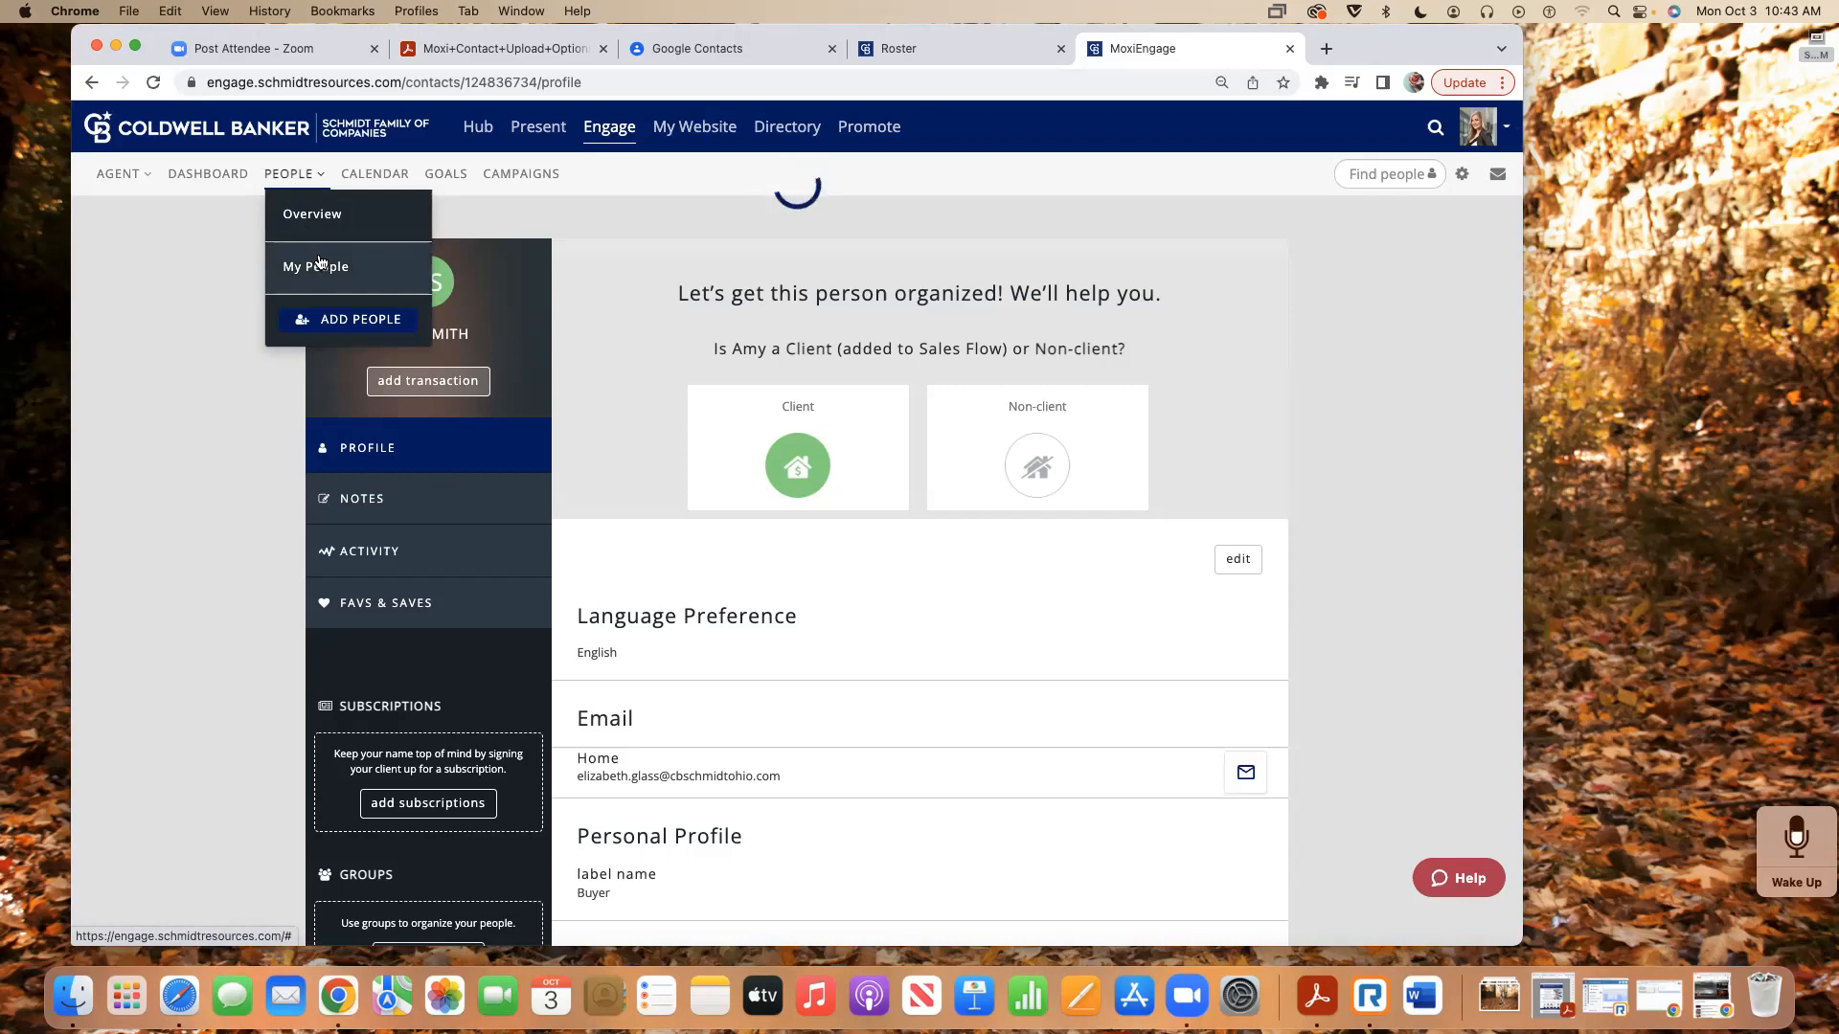
- Load My People, confirm the count rose to 991, and open the Engage settings menu
click(316, 267)
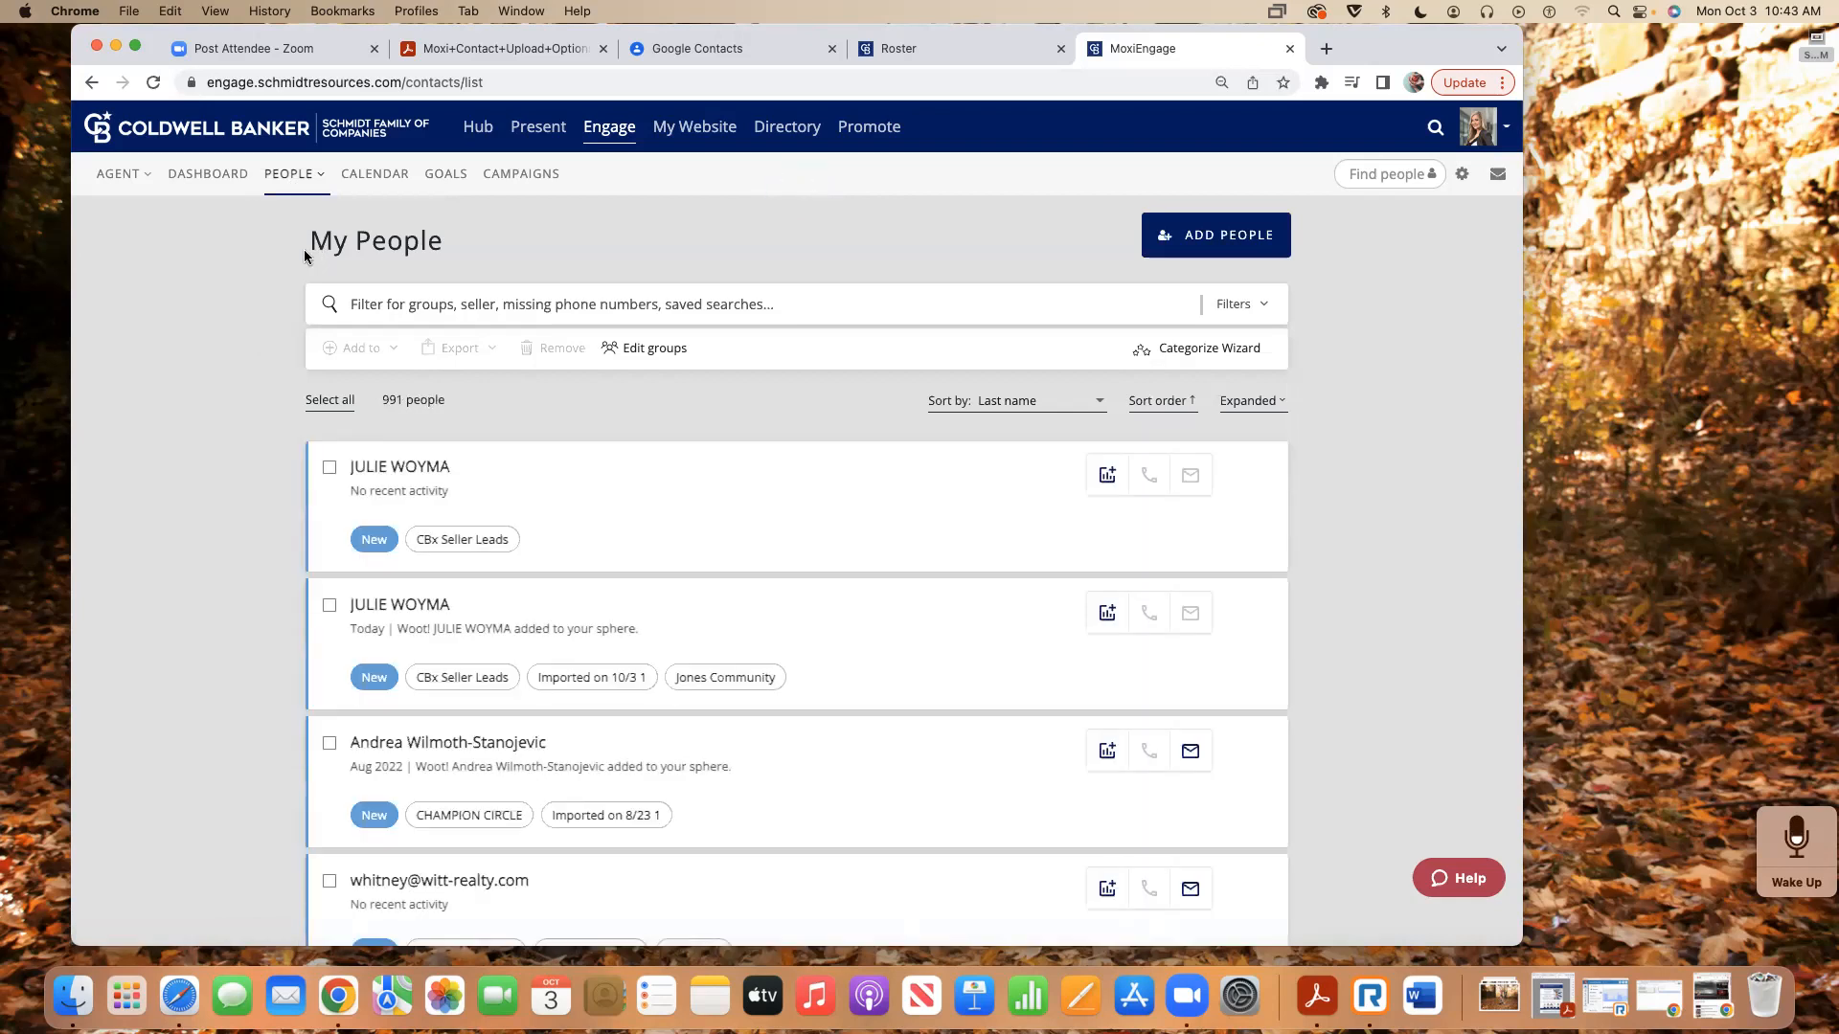
drag(403, 395, 396, 399)
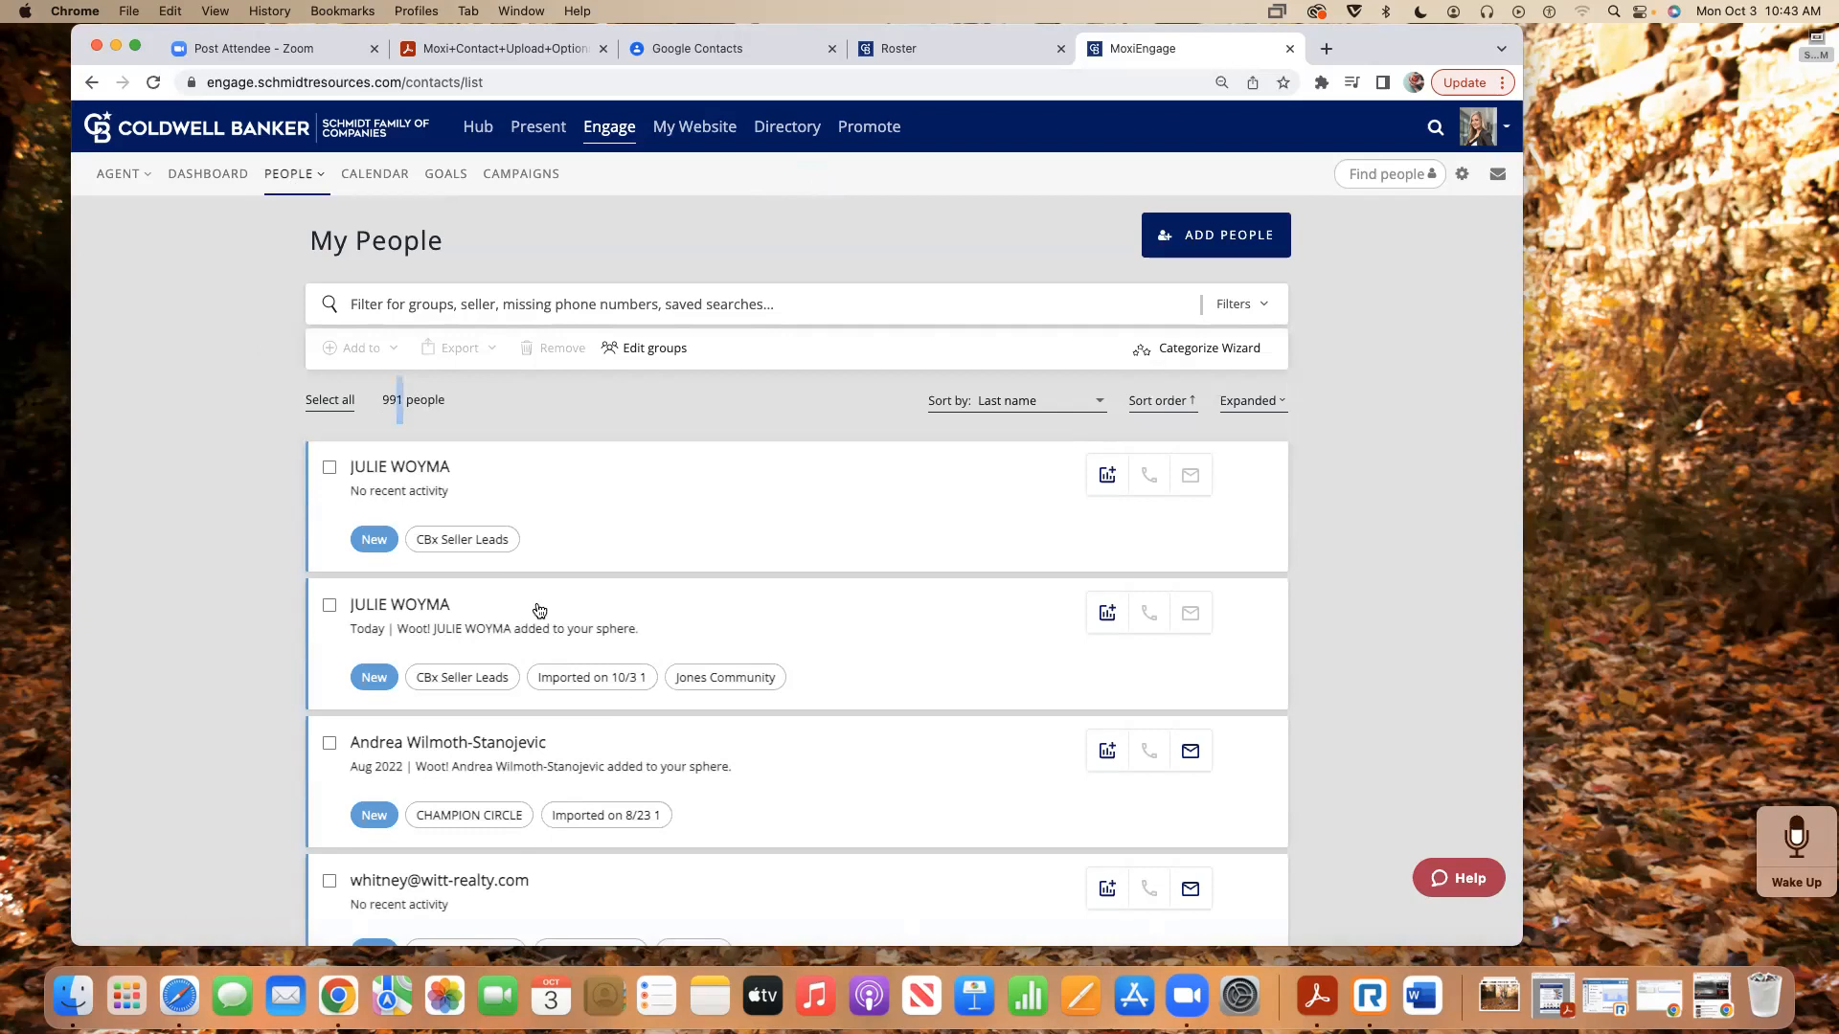
scroll(624, 788, down, 1)
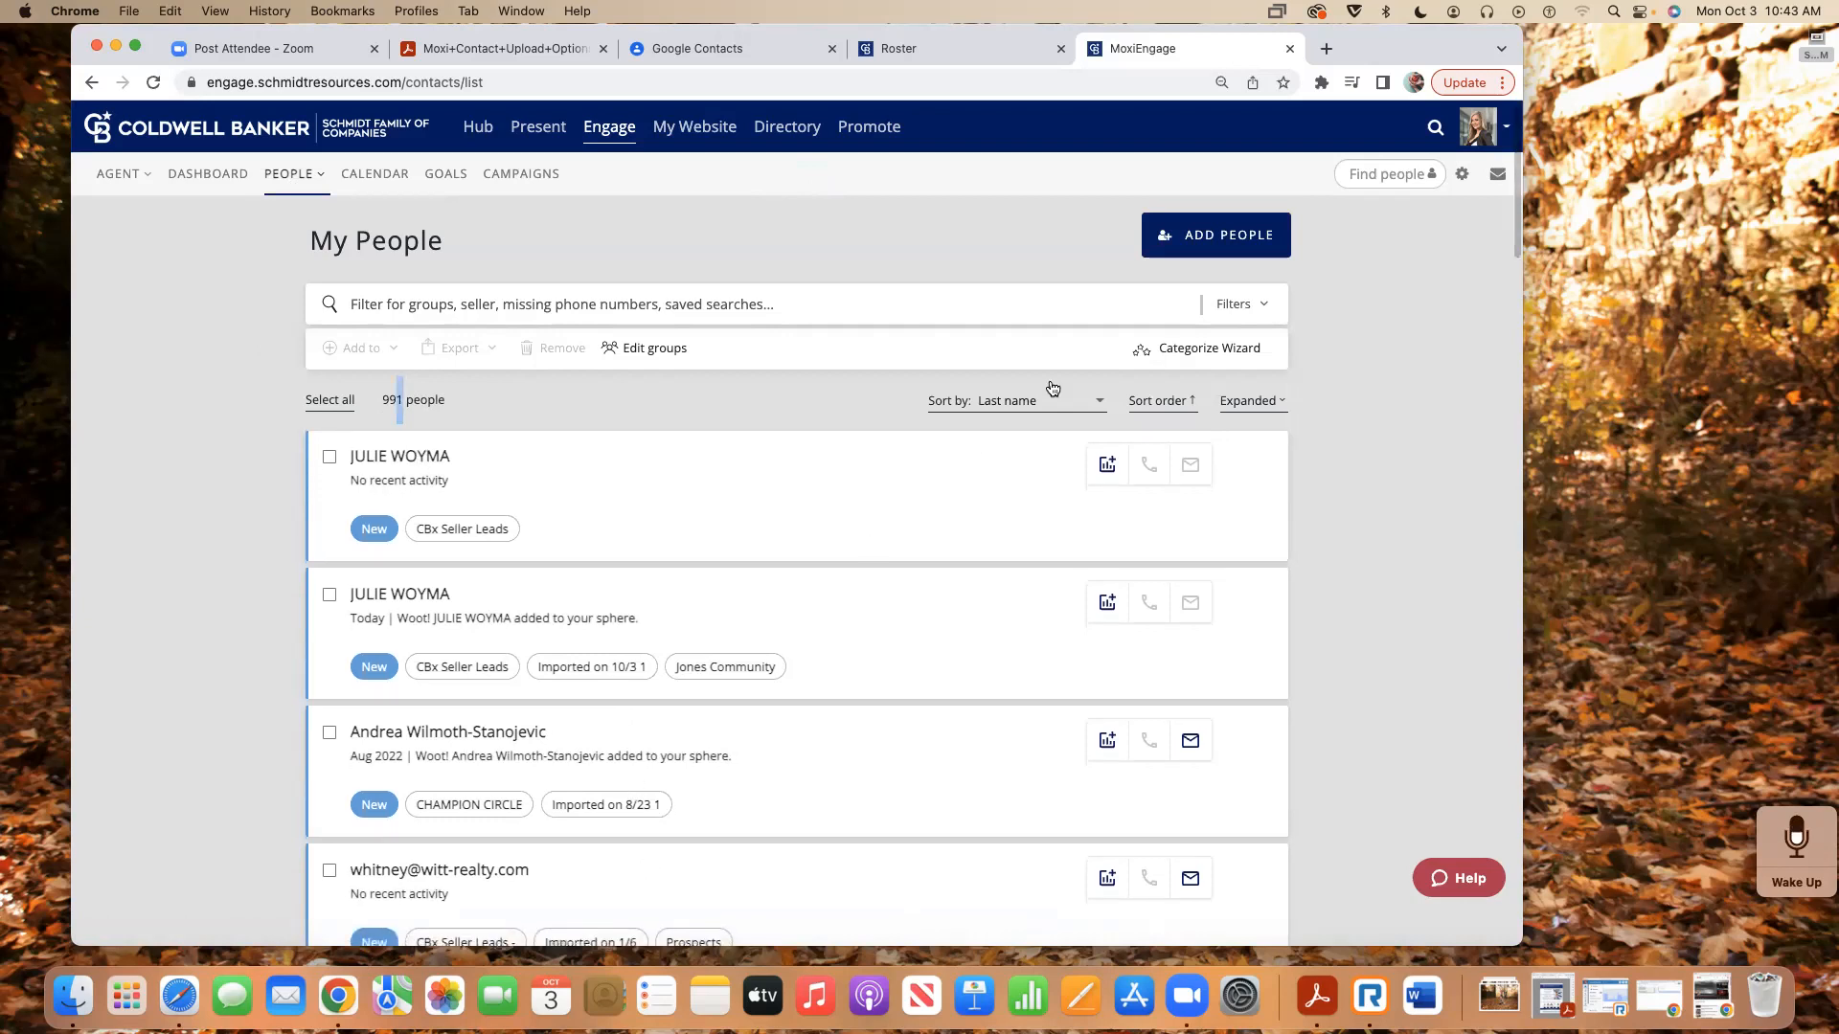
click(1224, 245)
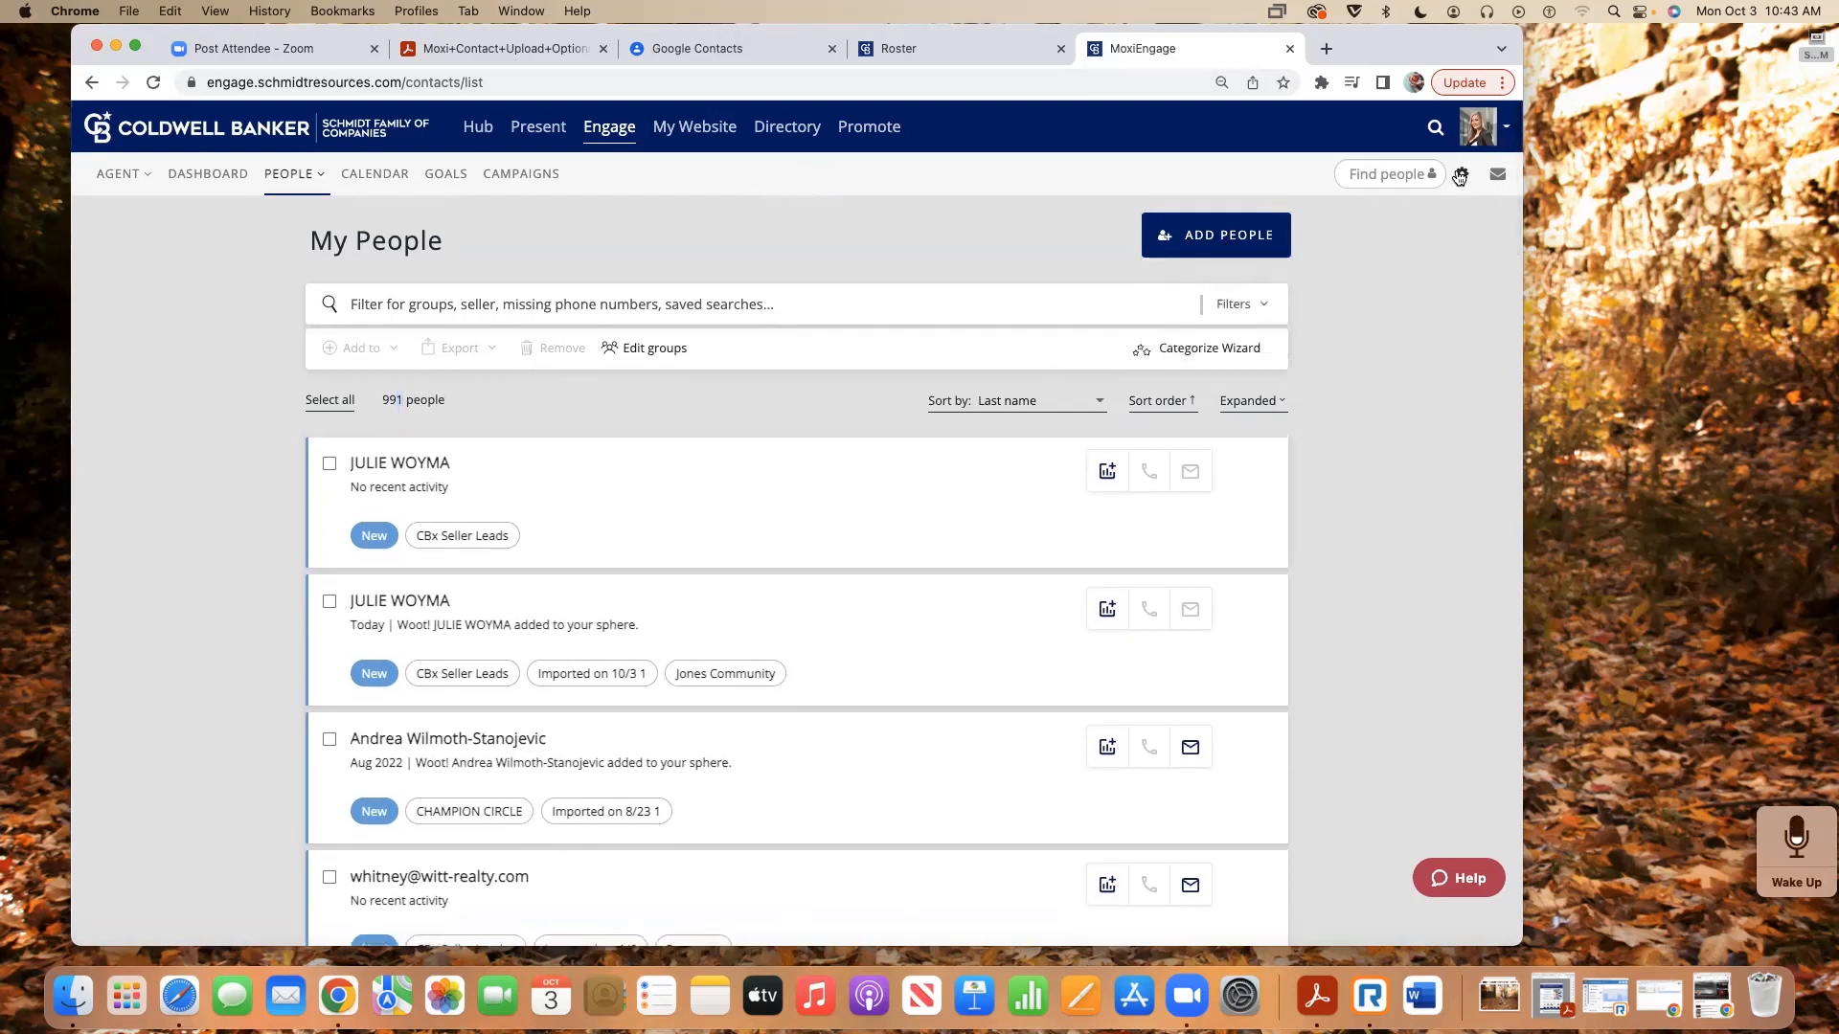
key(super+equal)
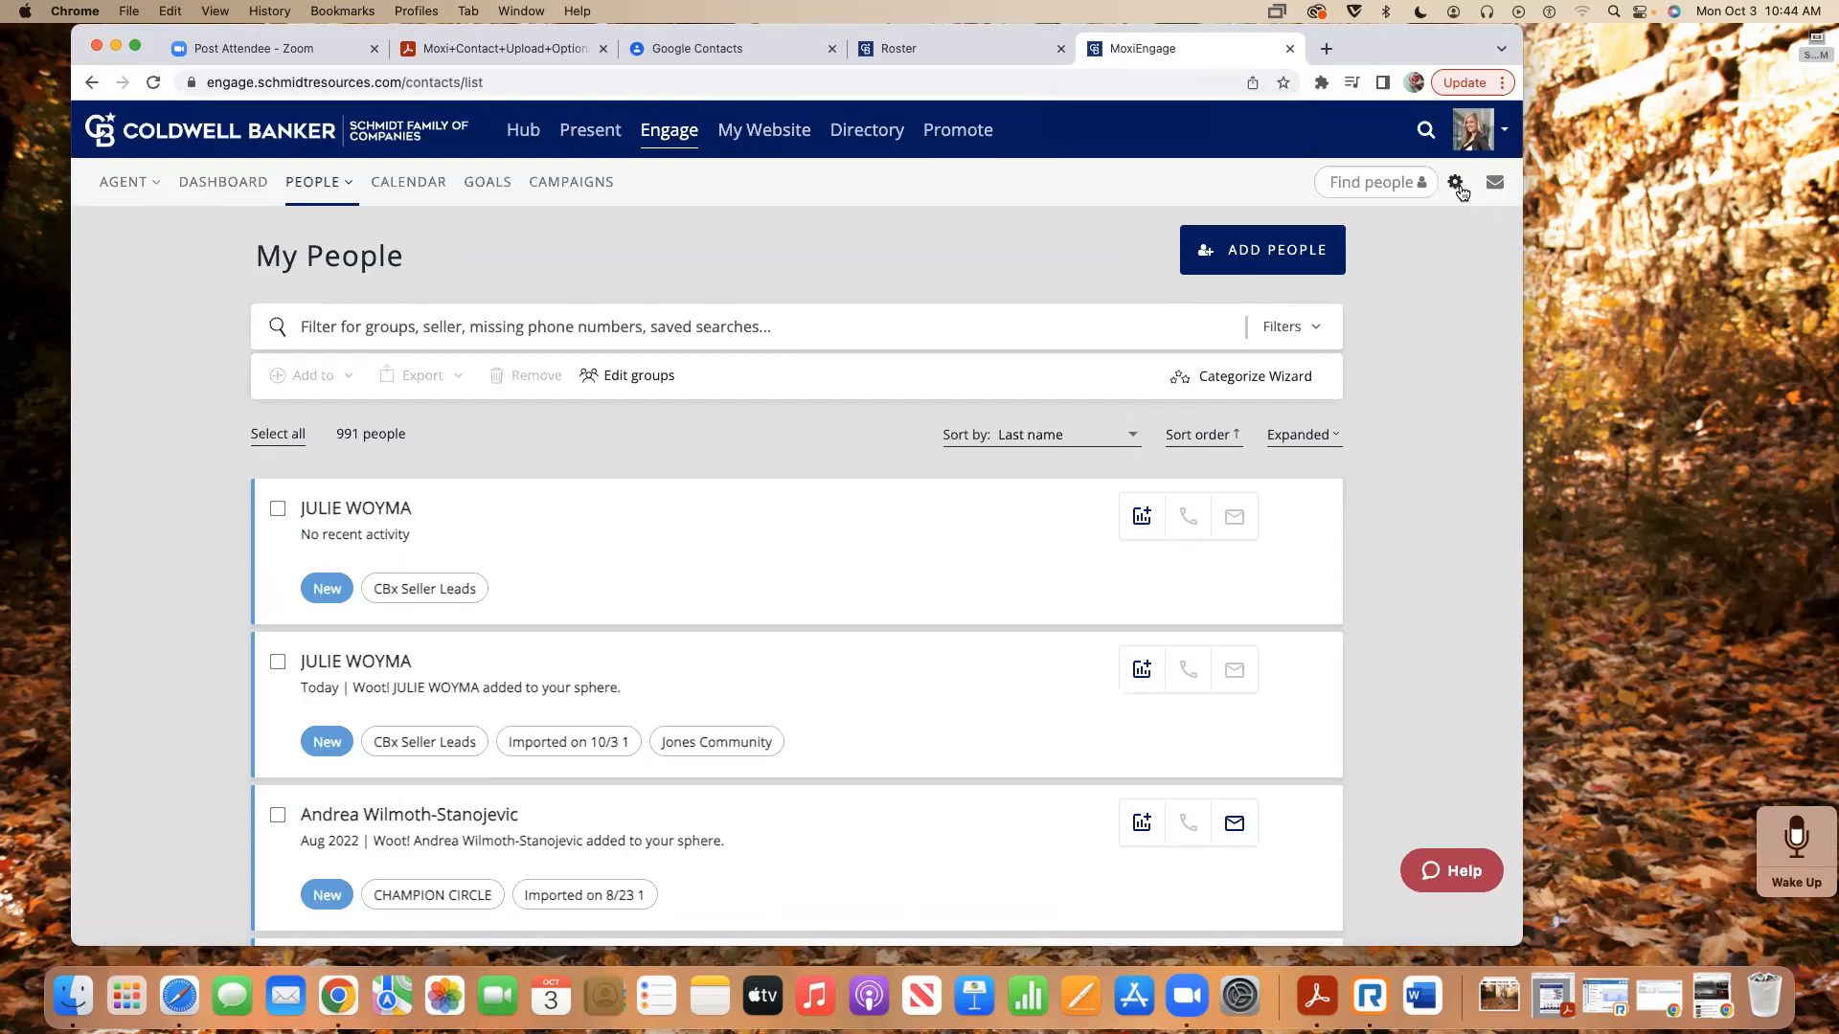
click(1456, 187)
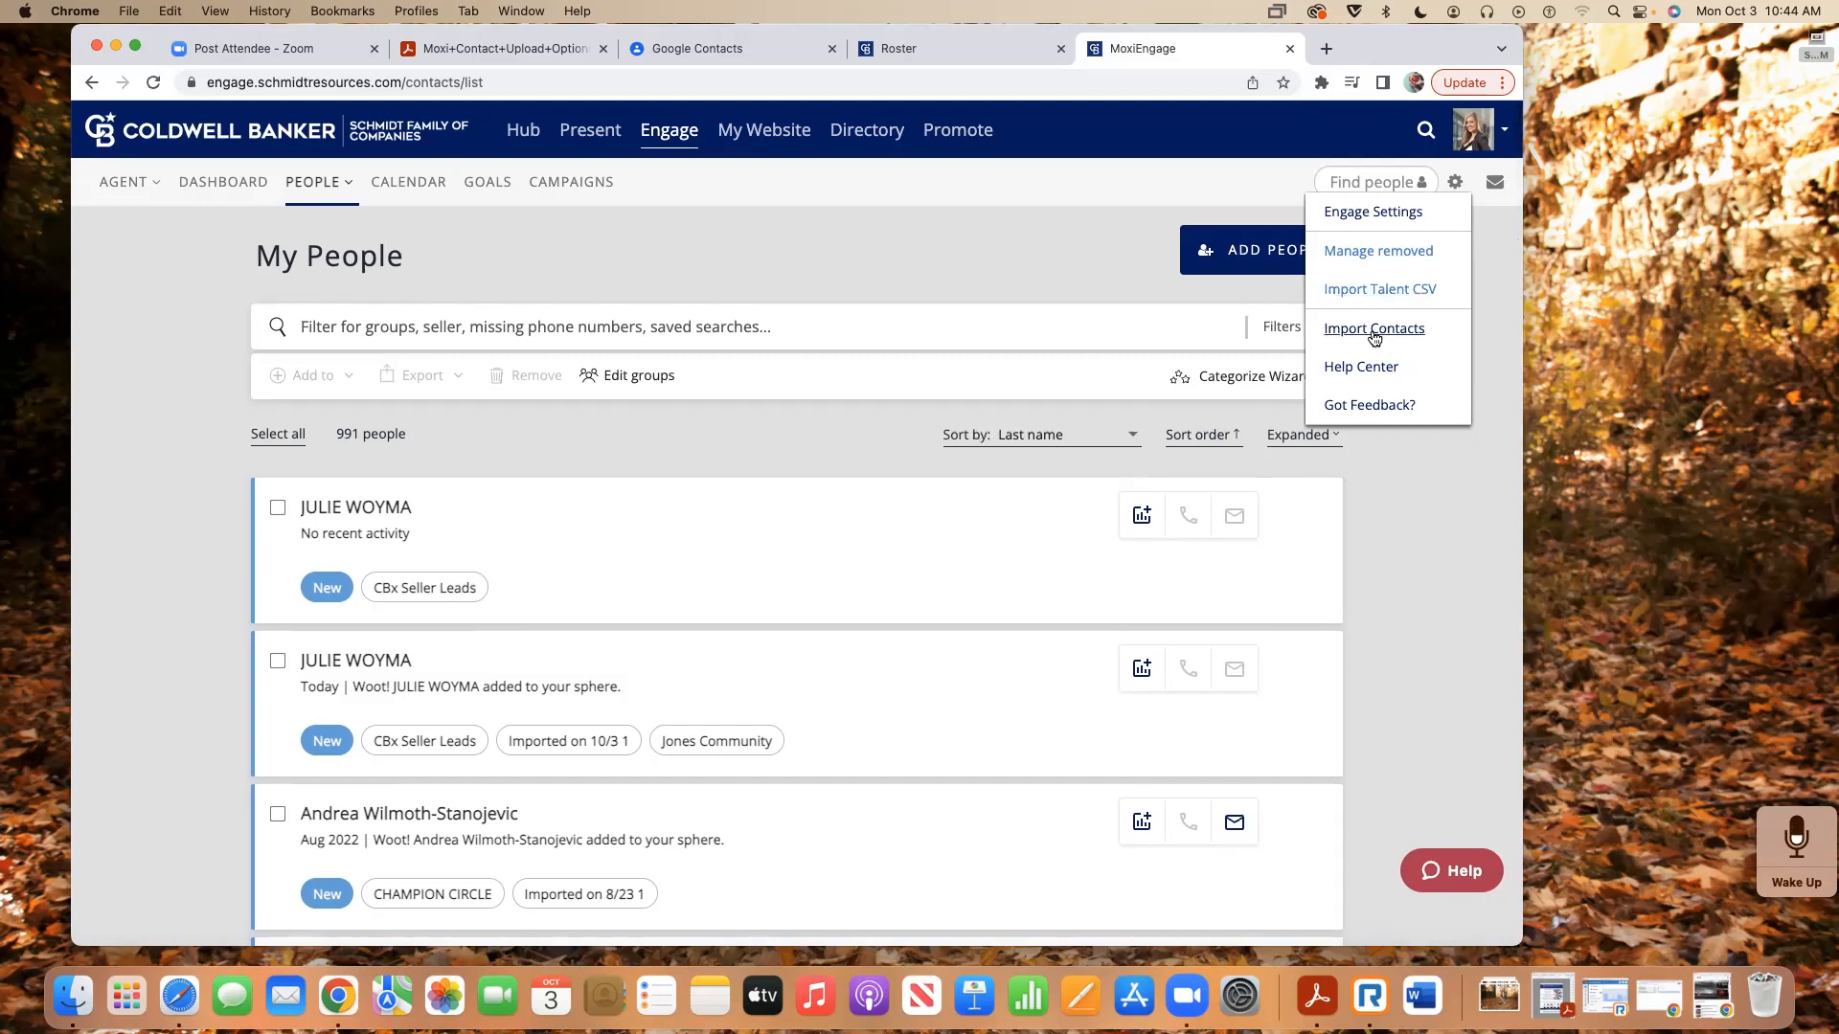
- Open Import Contacts from the settings menu, read the guidance, and choose Select file
click(1370, 331)
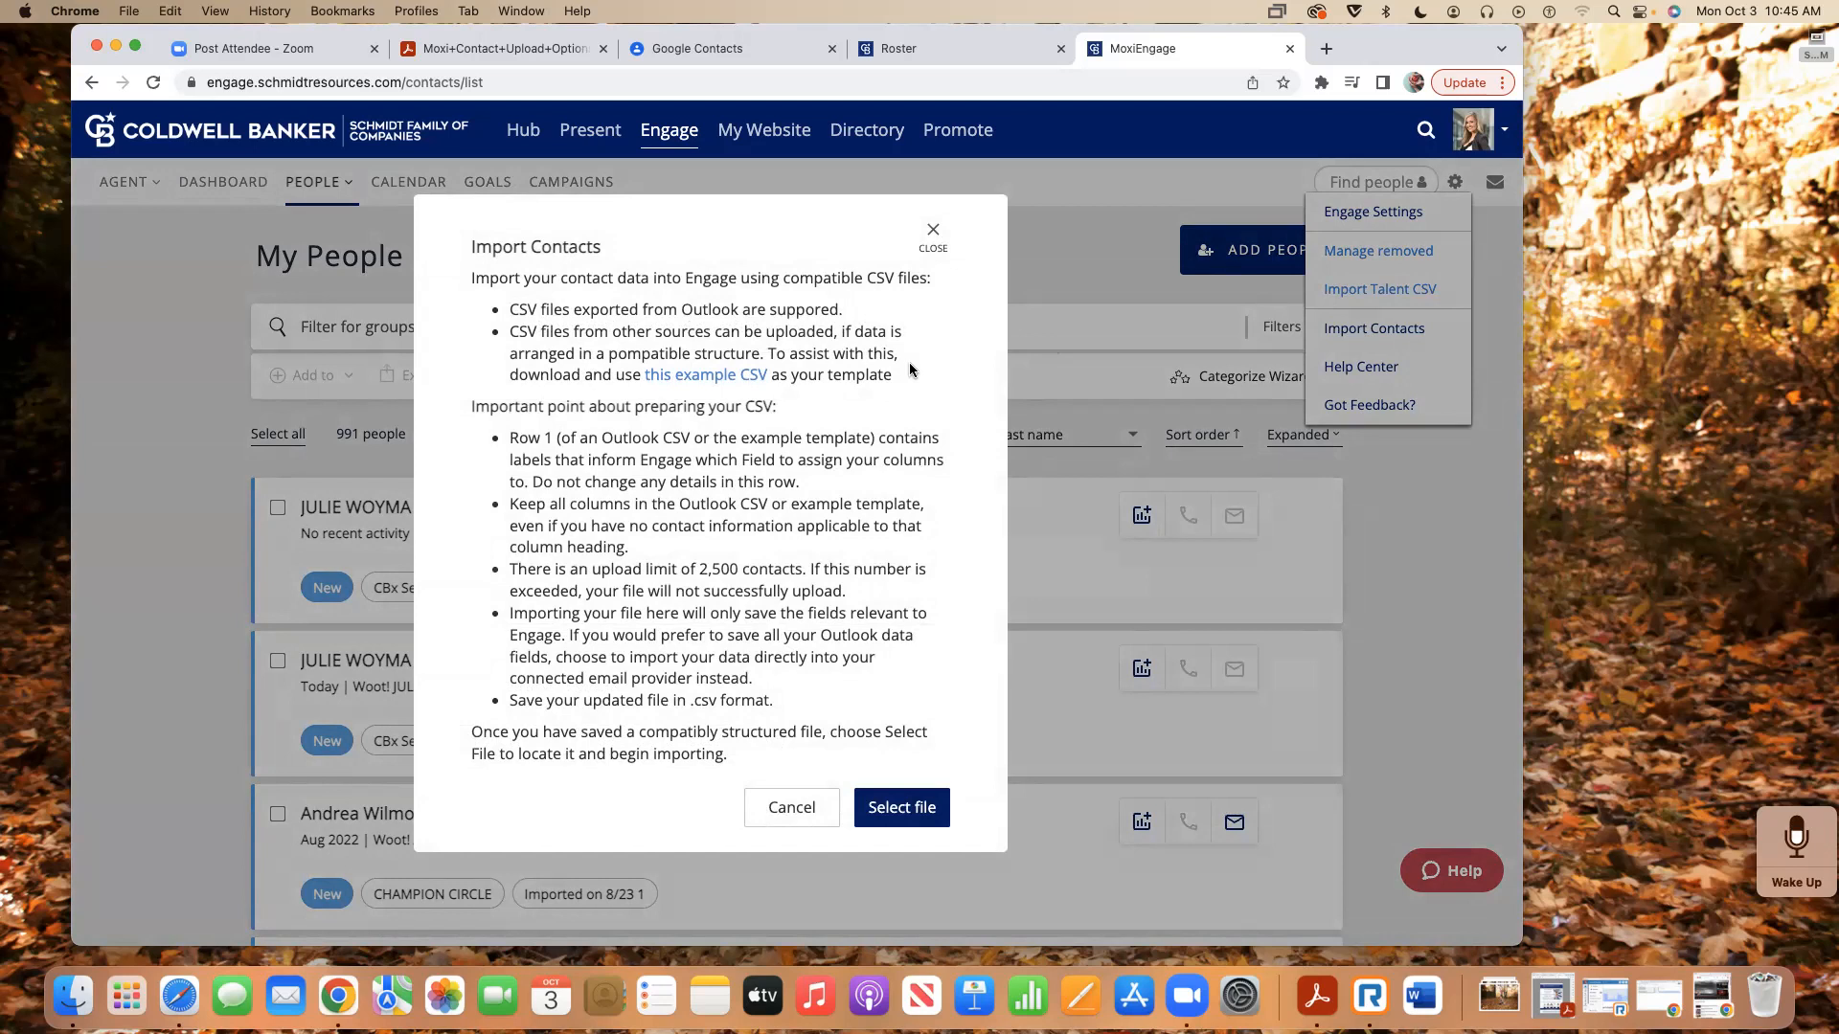
click(710, 584)
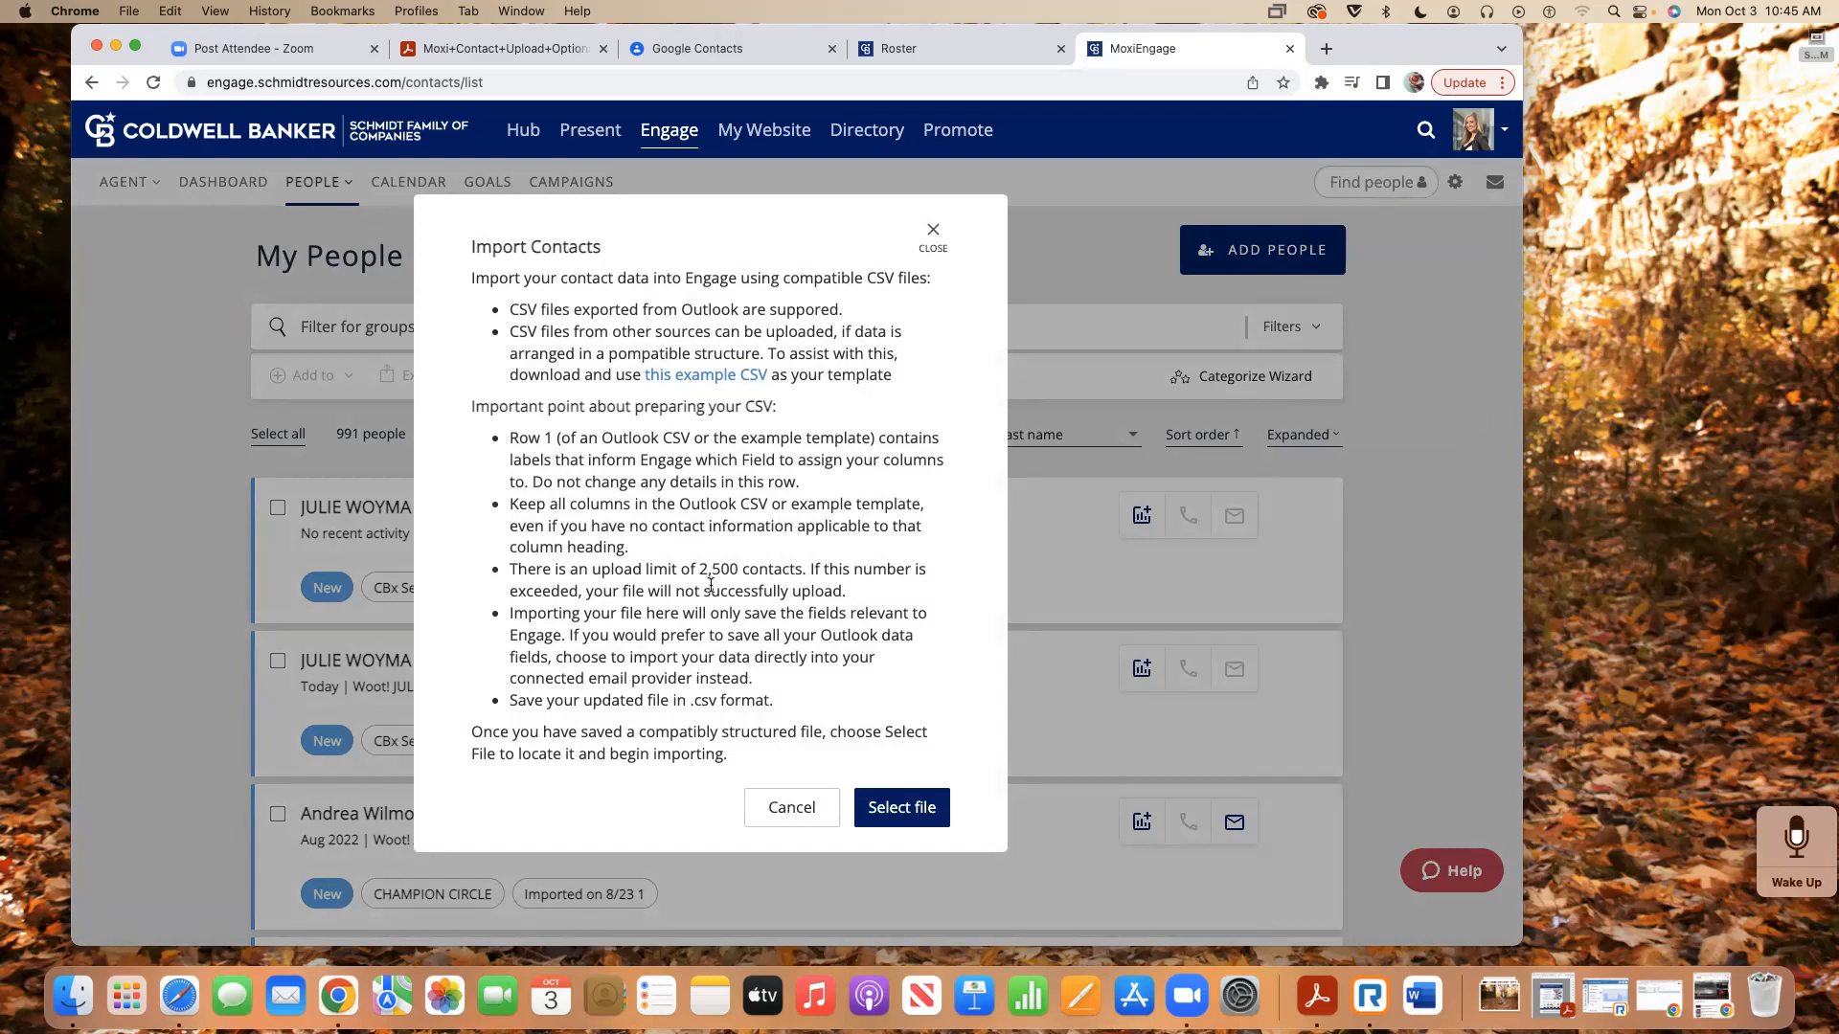
click(906, 816)
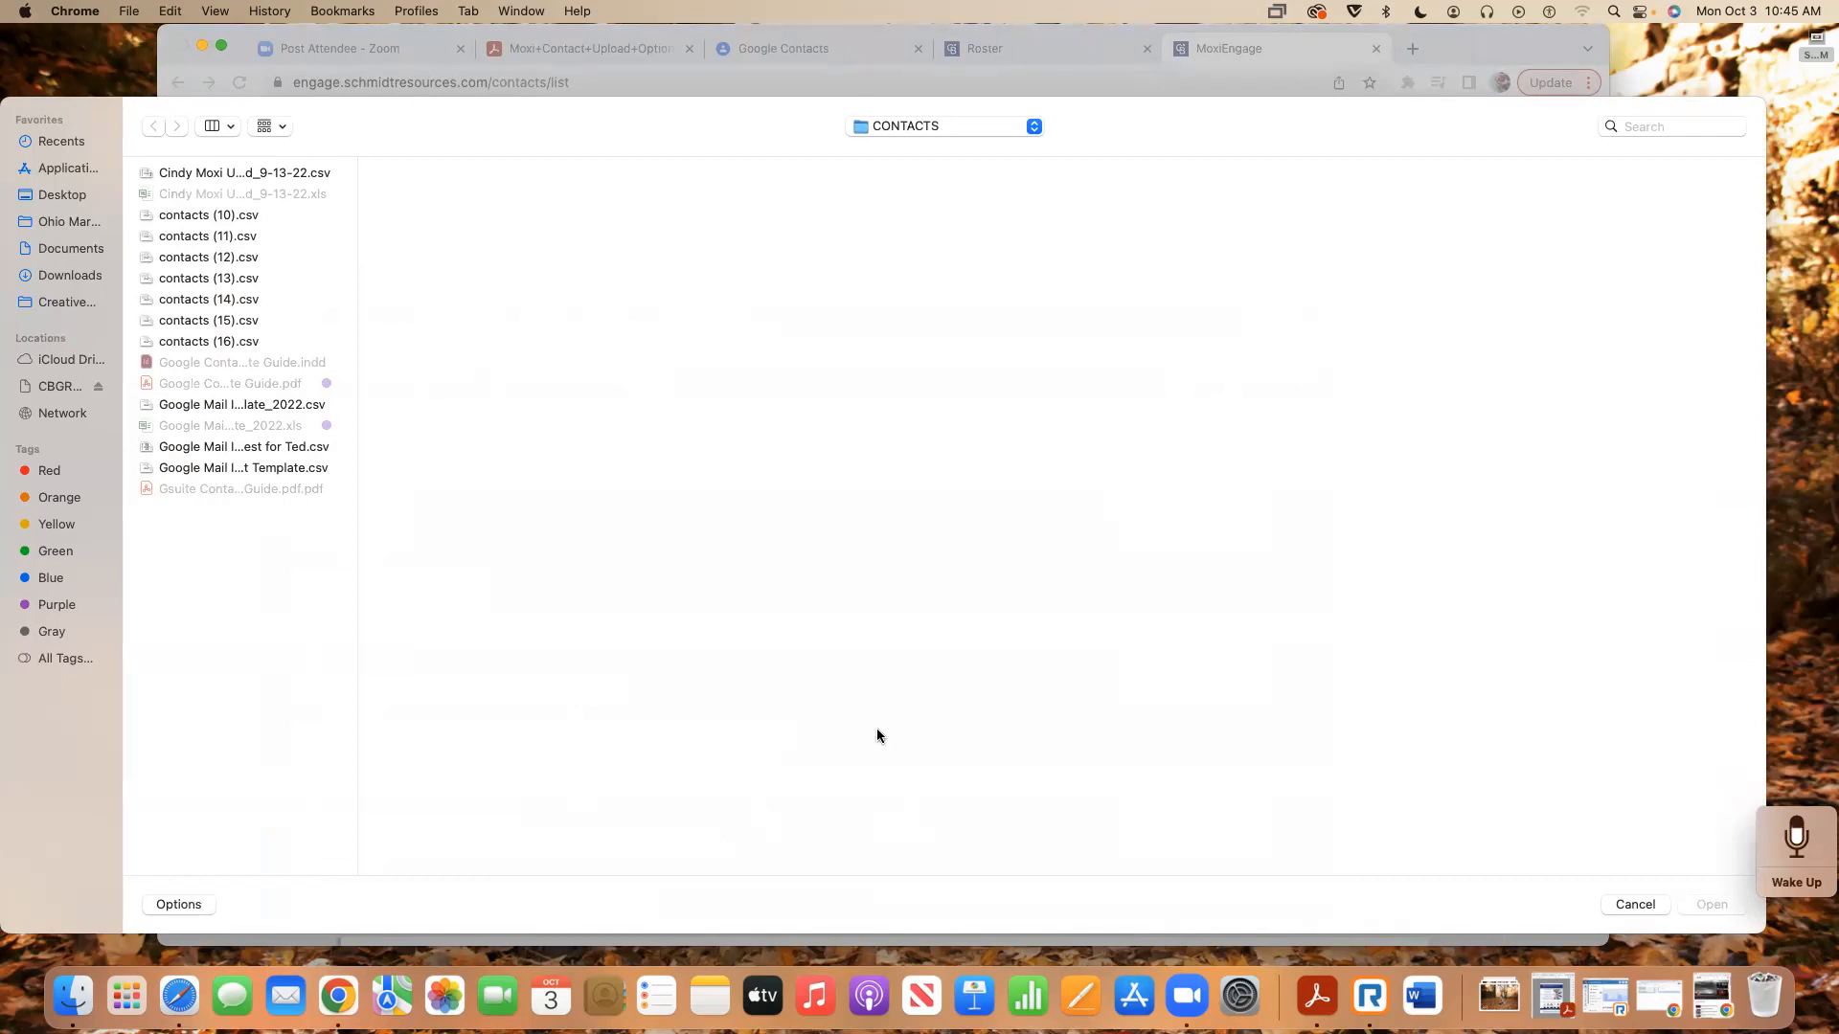
- Preview the template CSVs, then import contacts (13).csv, adding 11 contacts to a new group
click(265, 405)
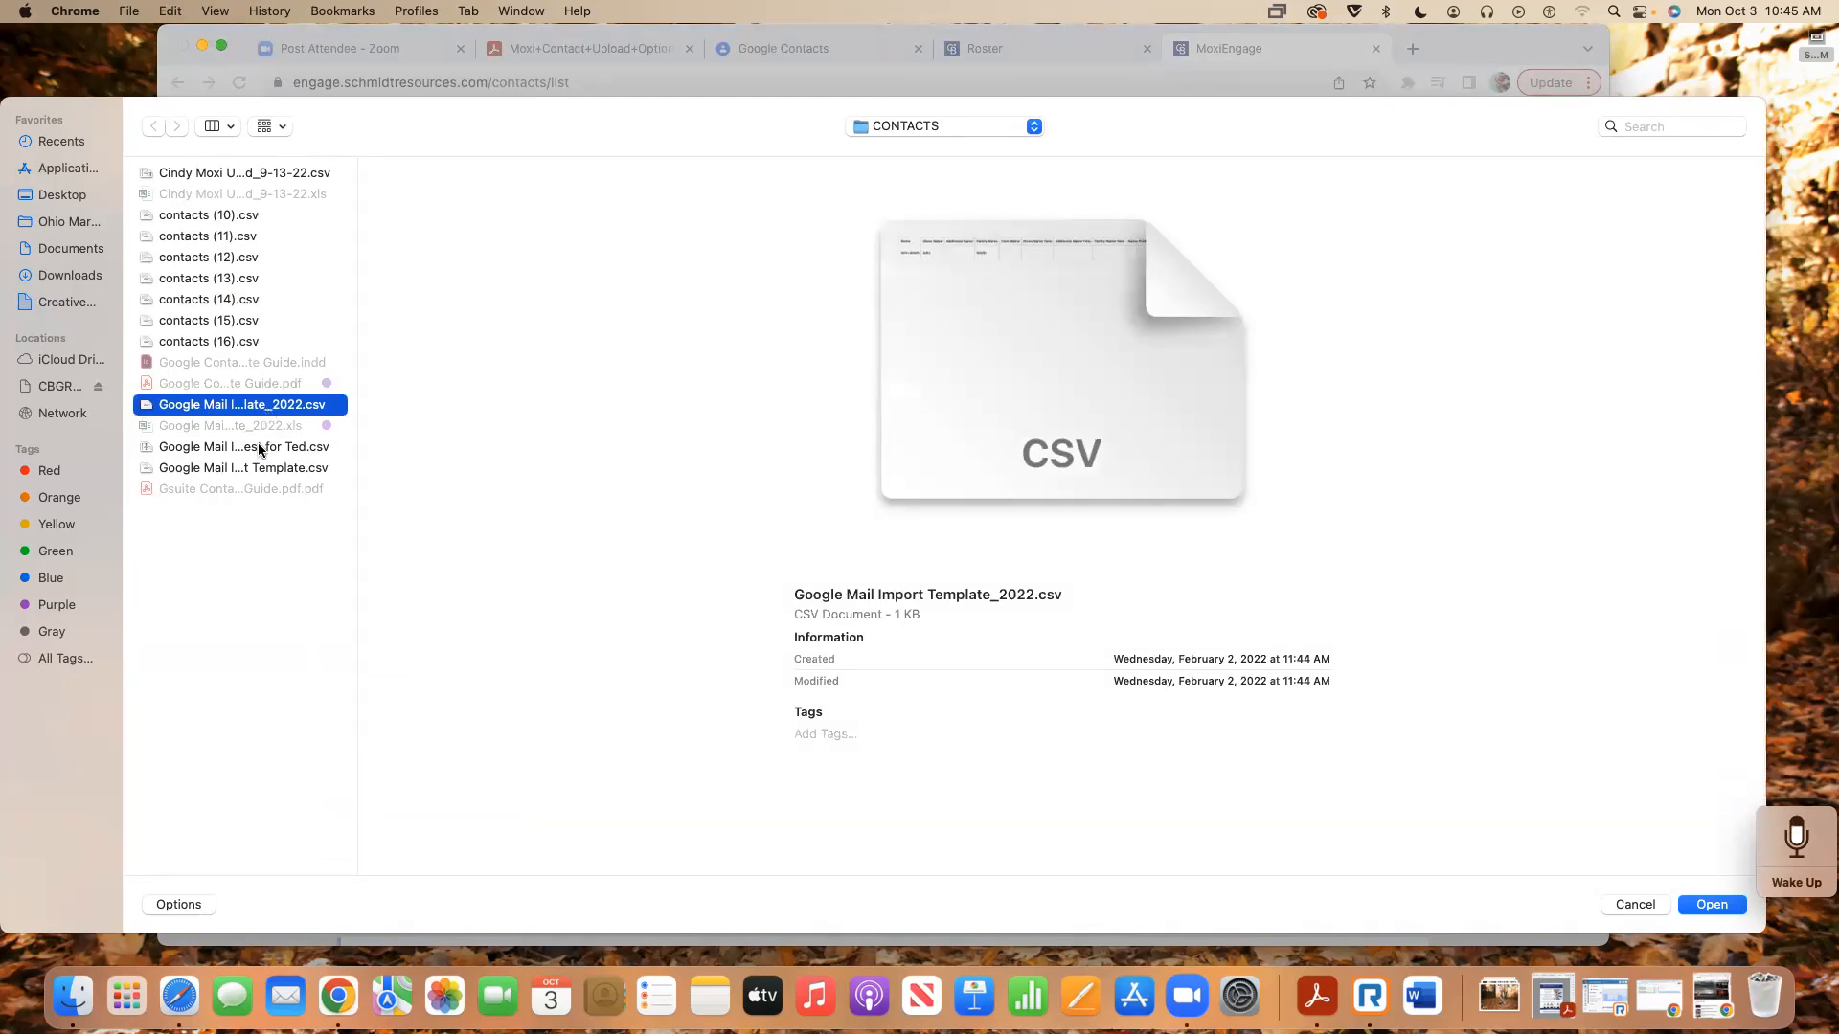
click(222, 448)
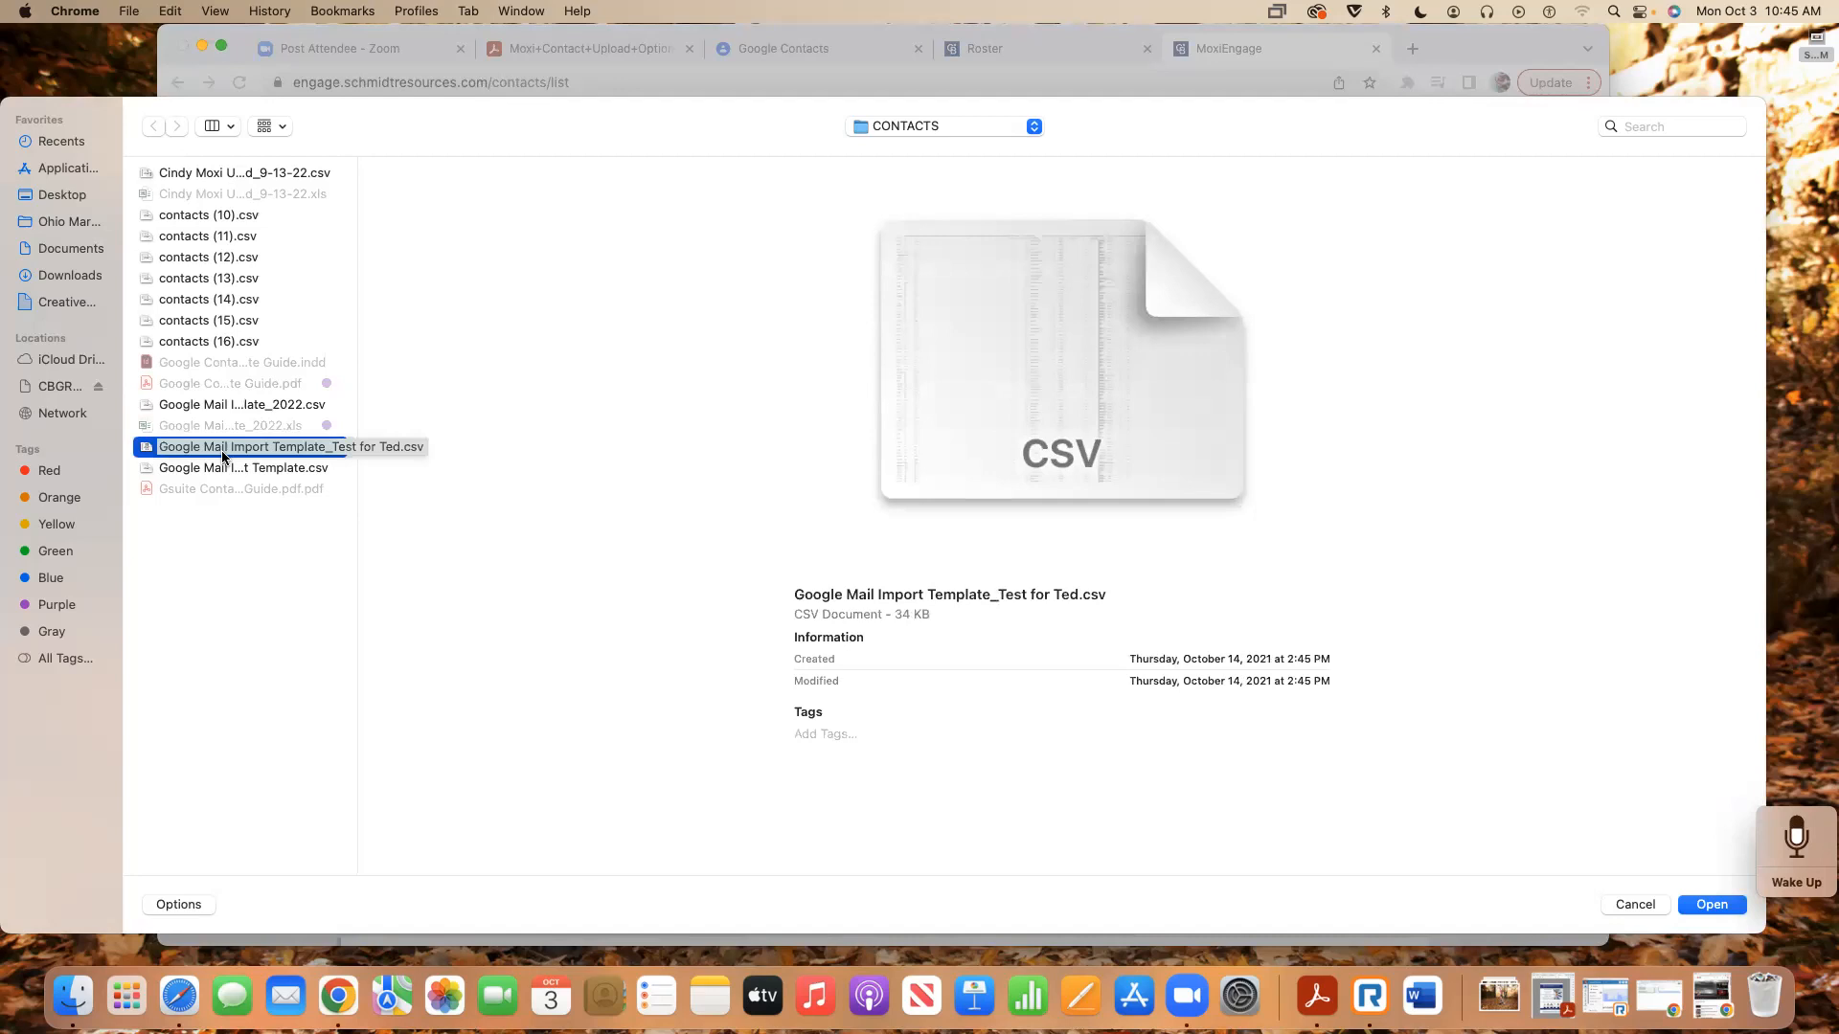
click(220, 284)
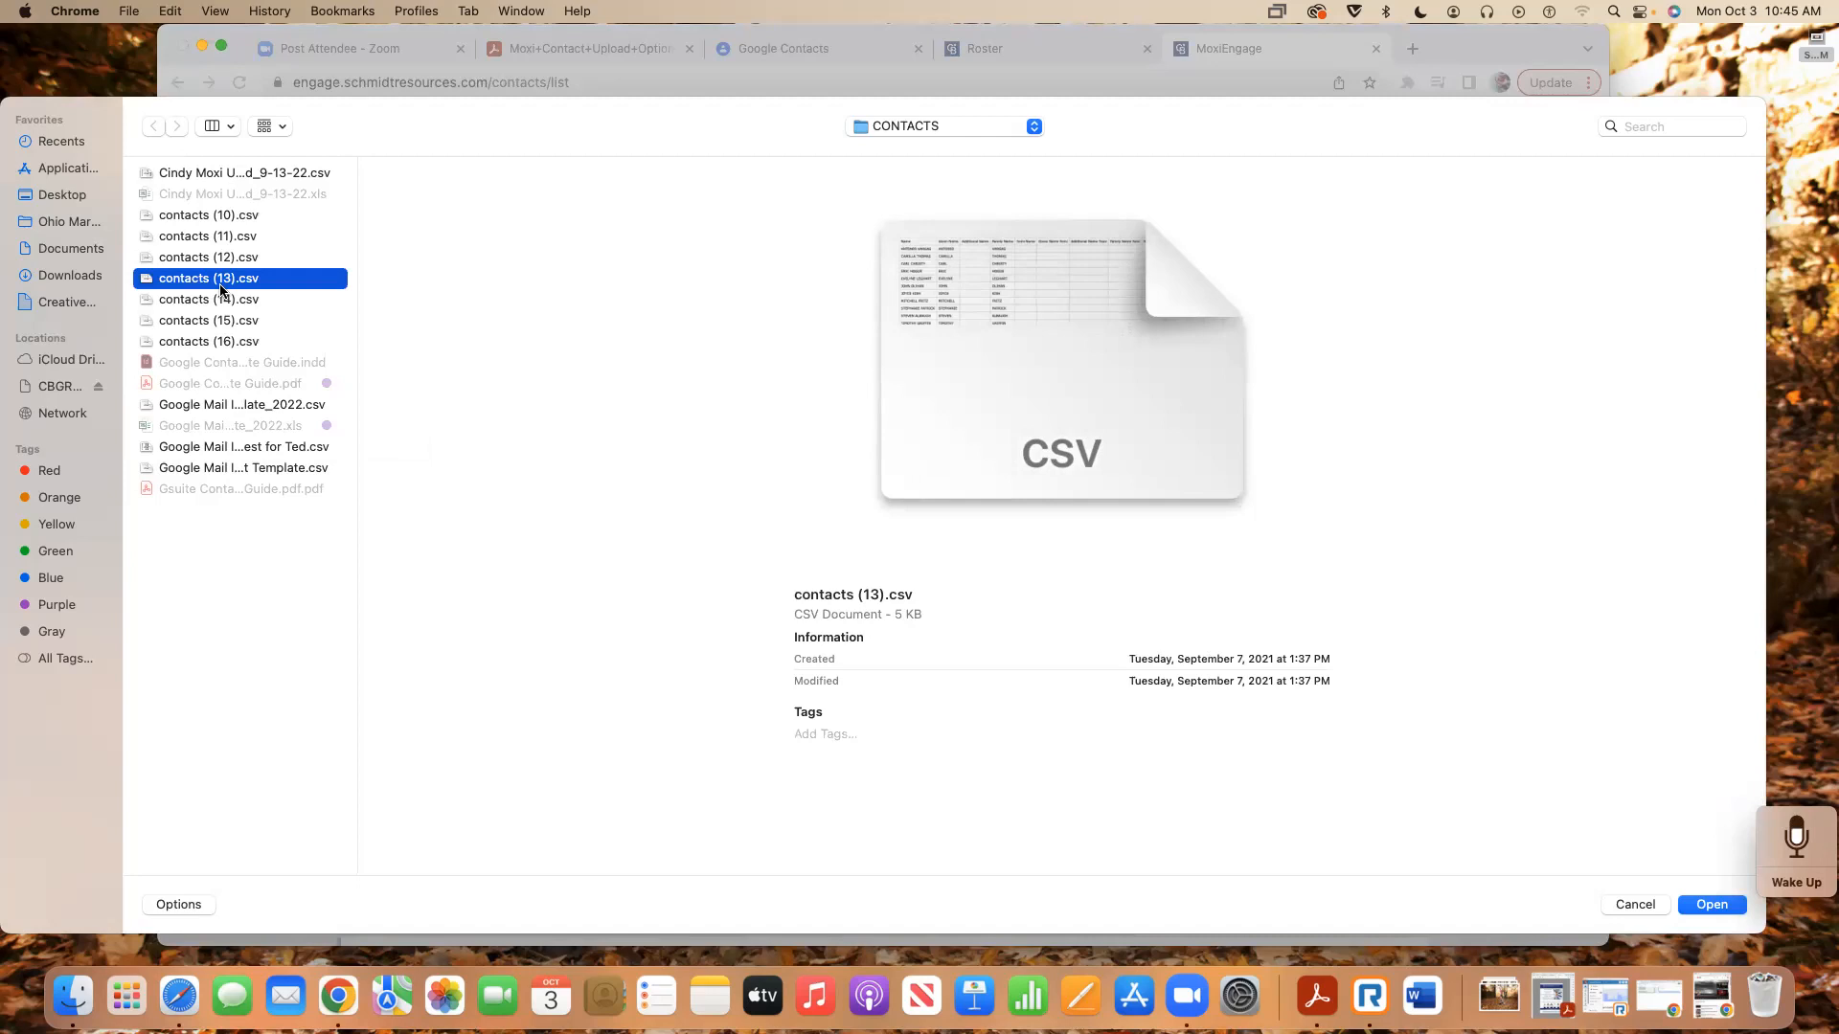
key(Return)
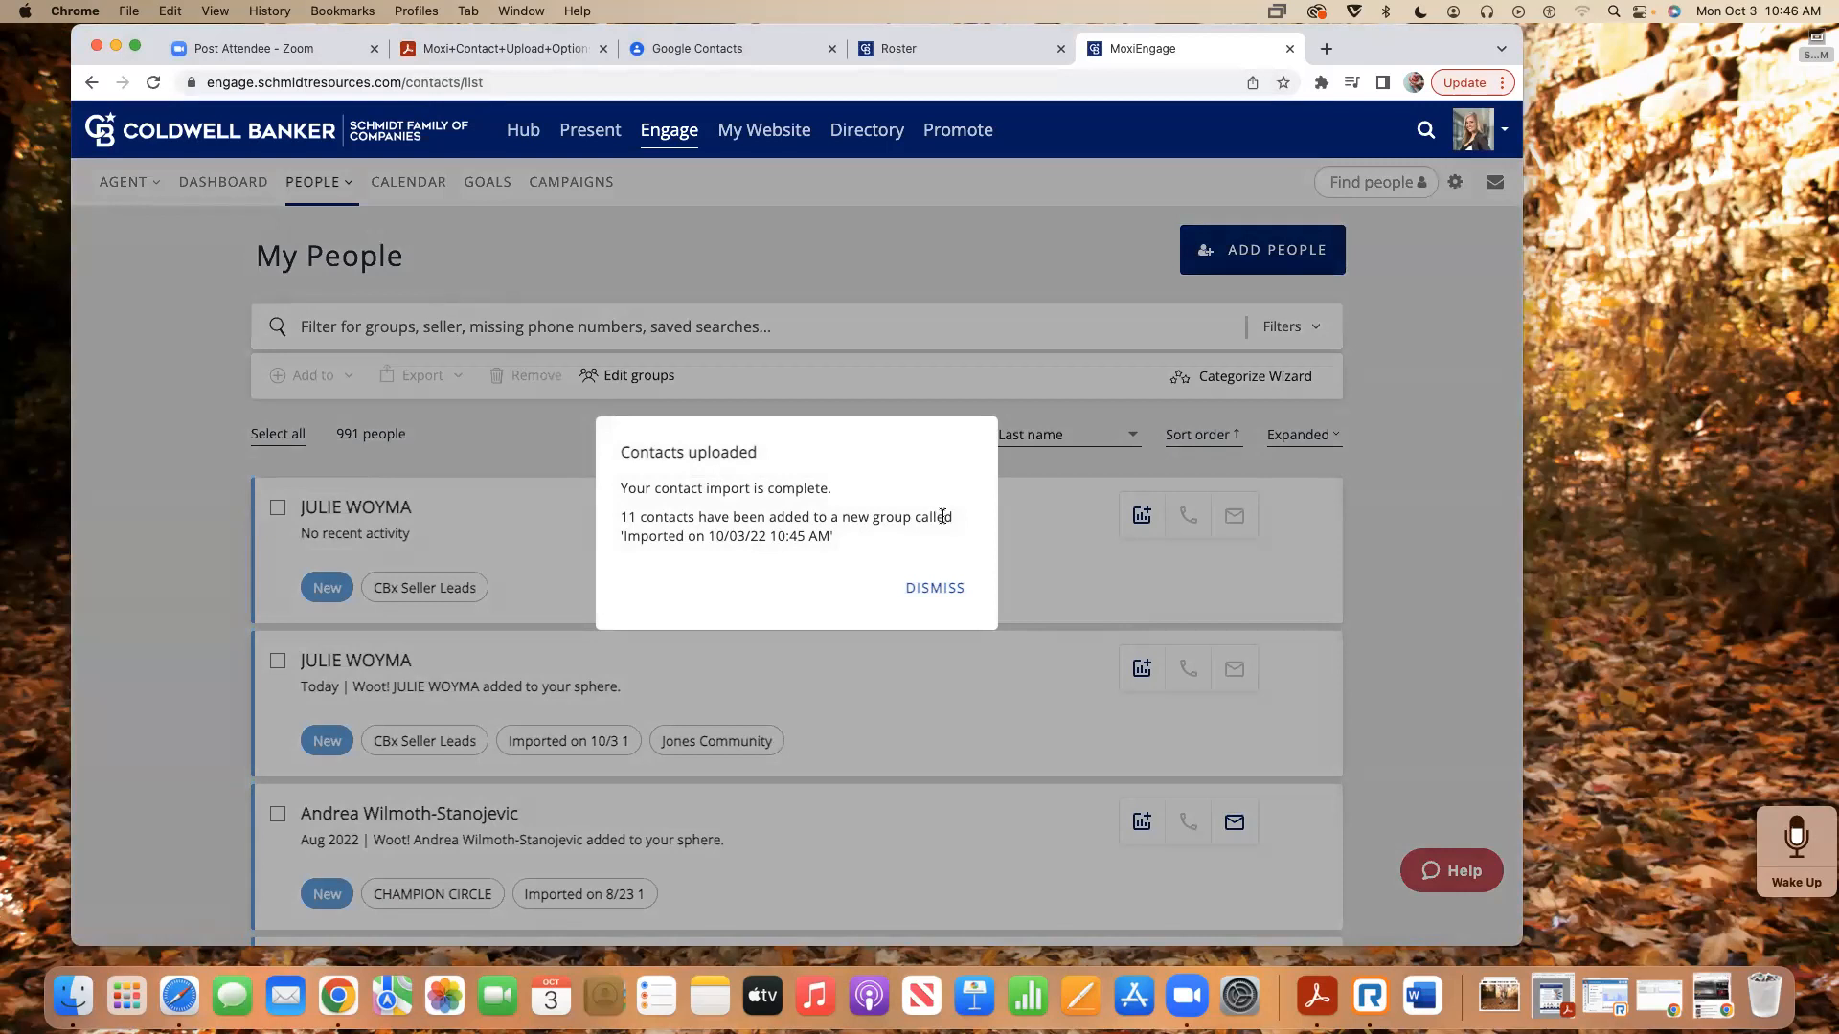
- Dismiss the upload confirmation, reload to see 1002 people, then view the 11 Google Contacts imports
click(928, 589)
click(366, 81)
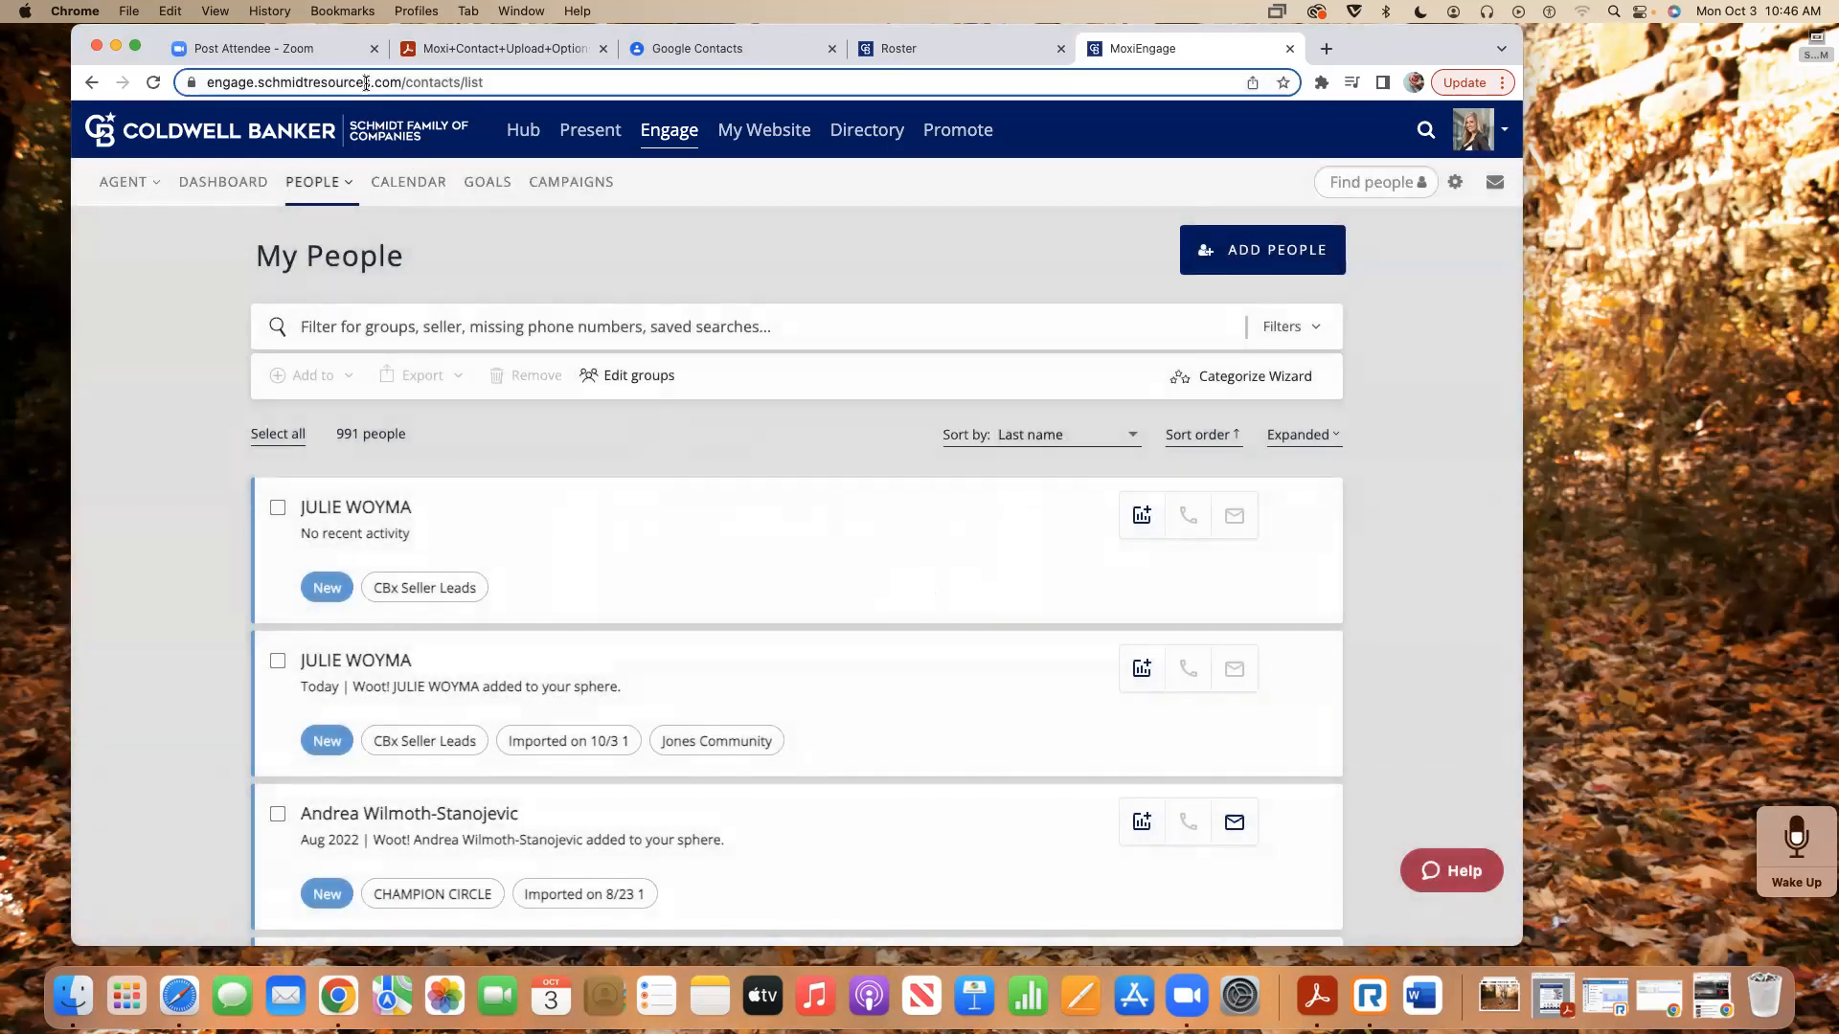
key(Return)
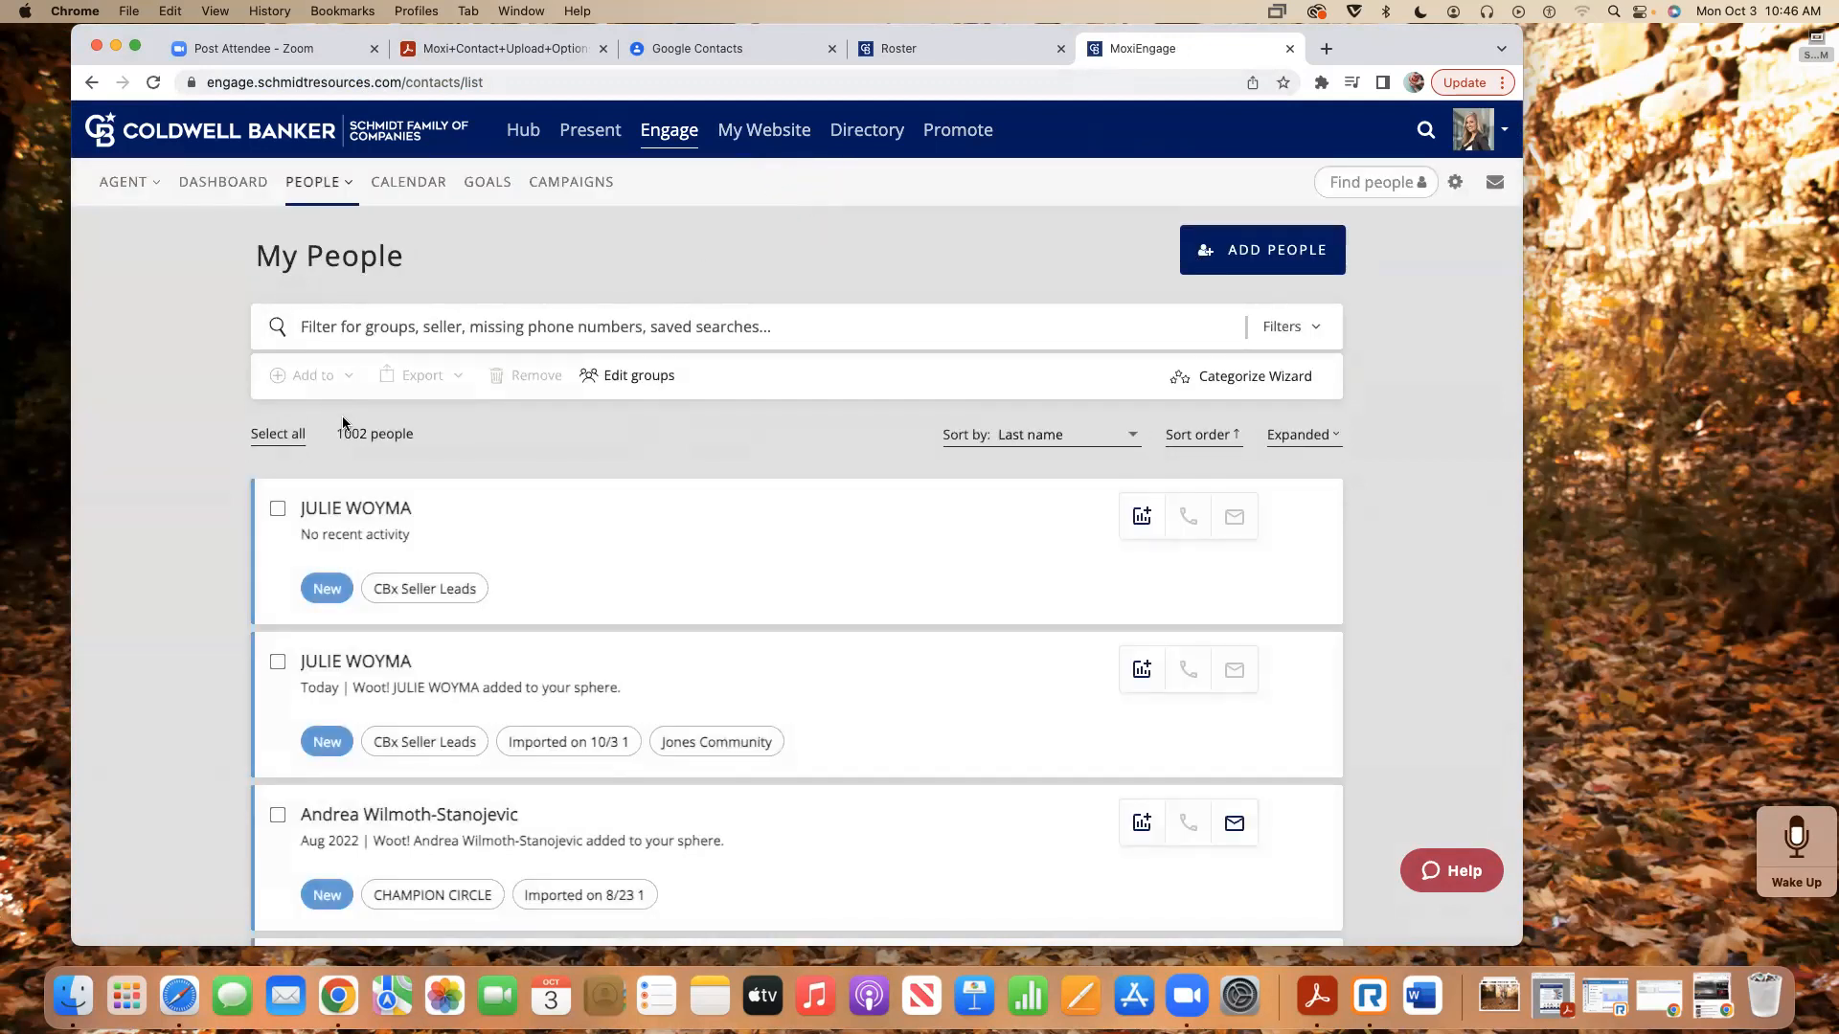
drag(337, 434, 410, 438)
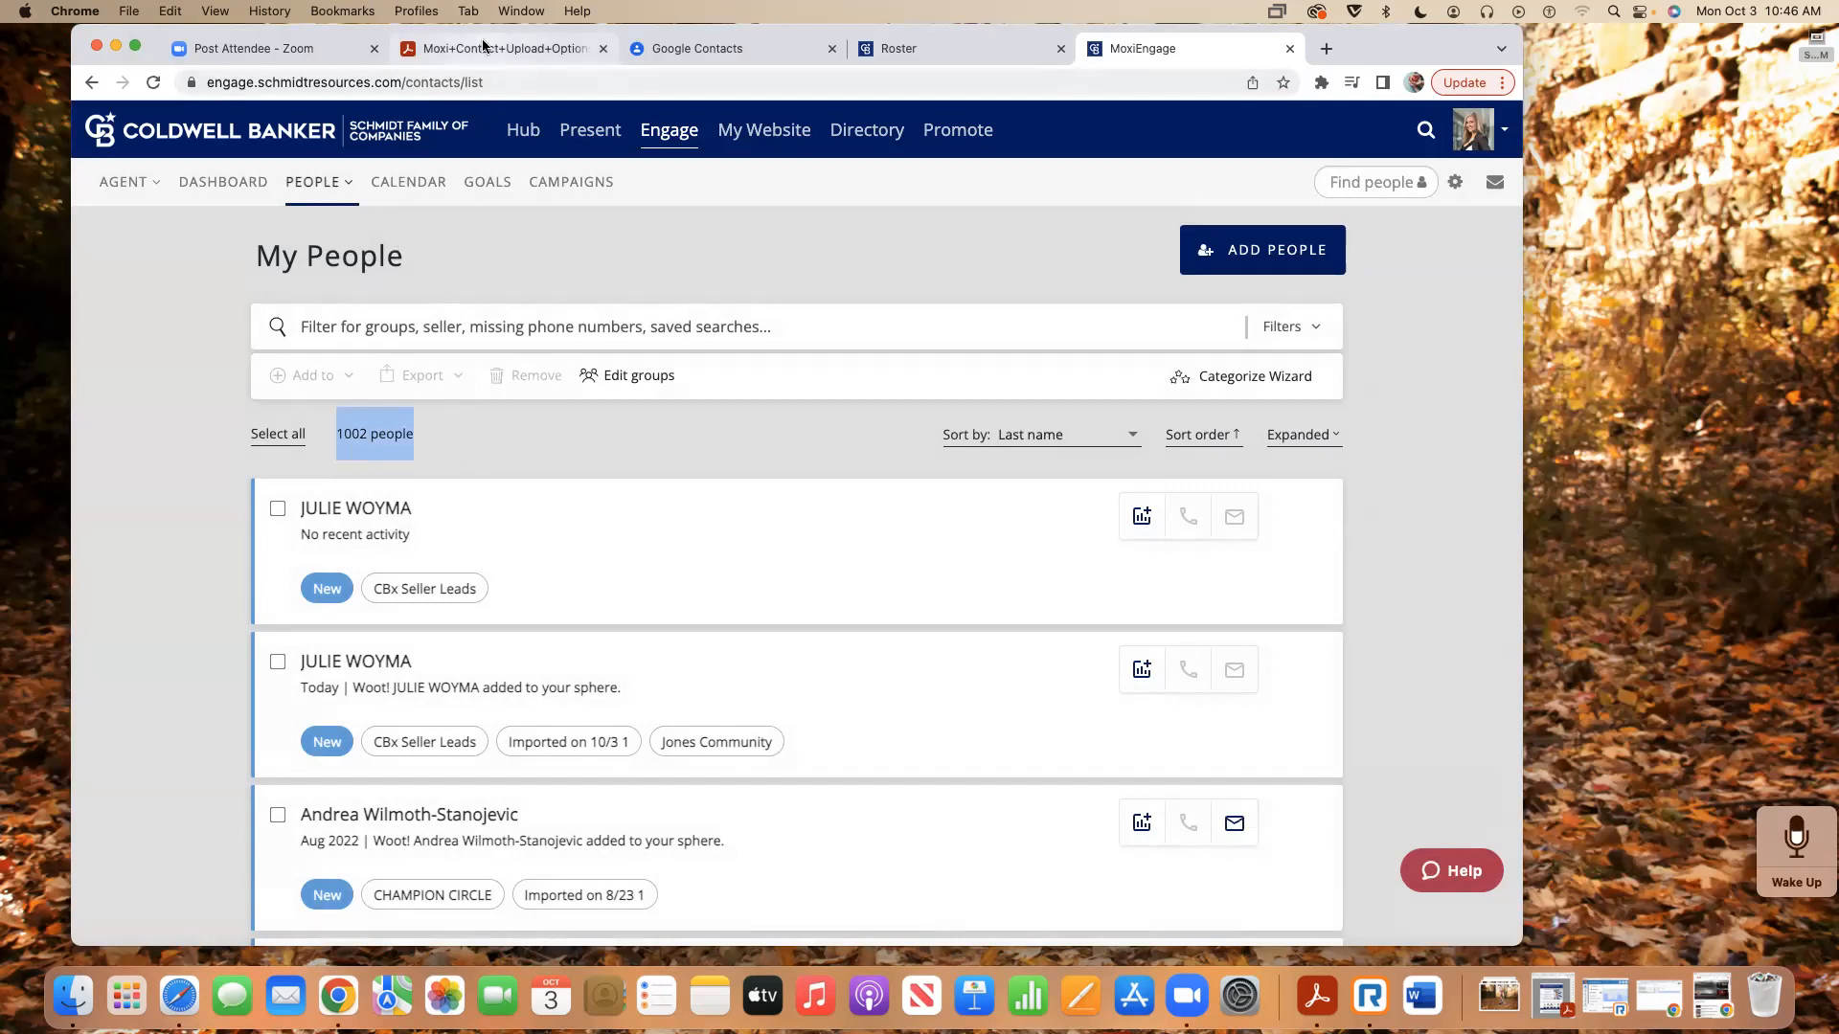
click(680, 50)
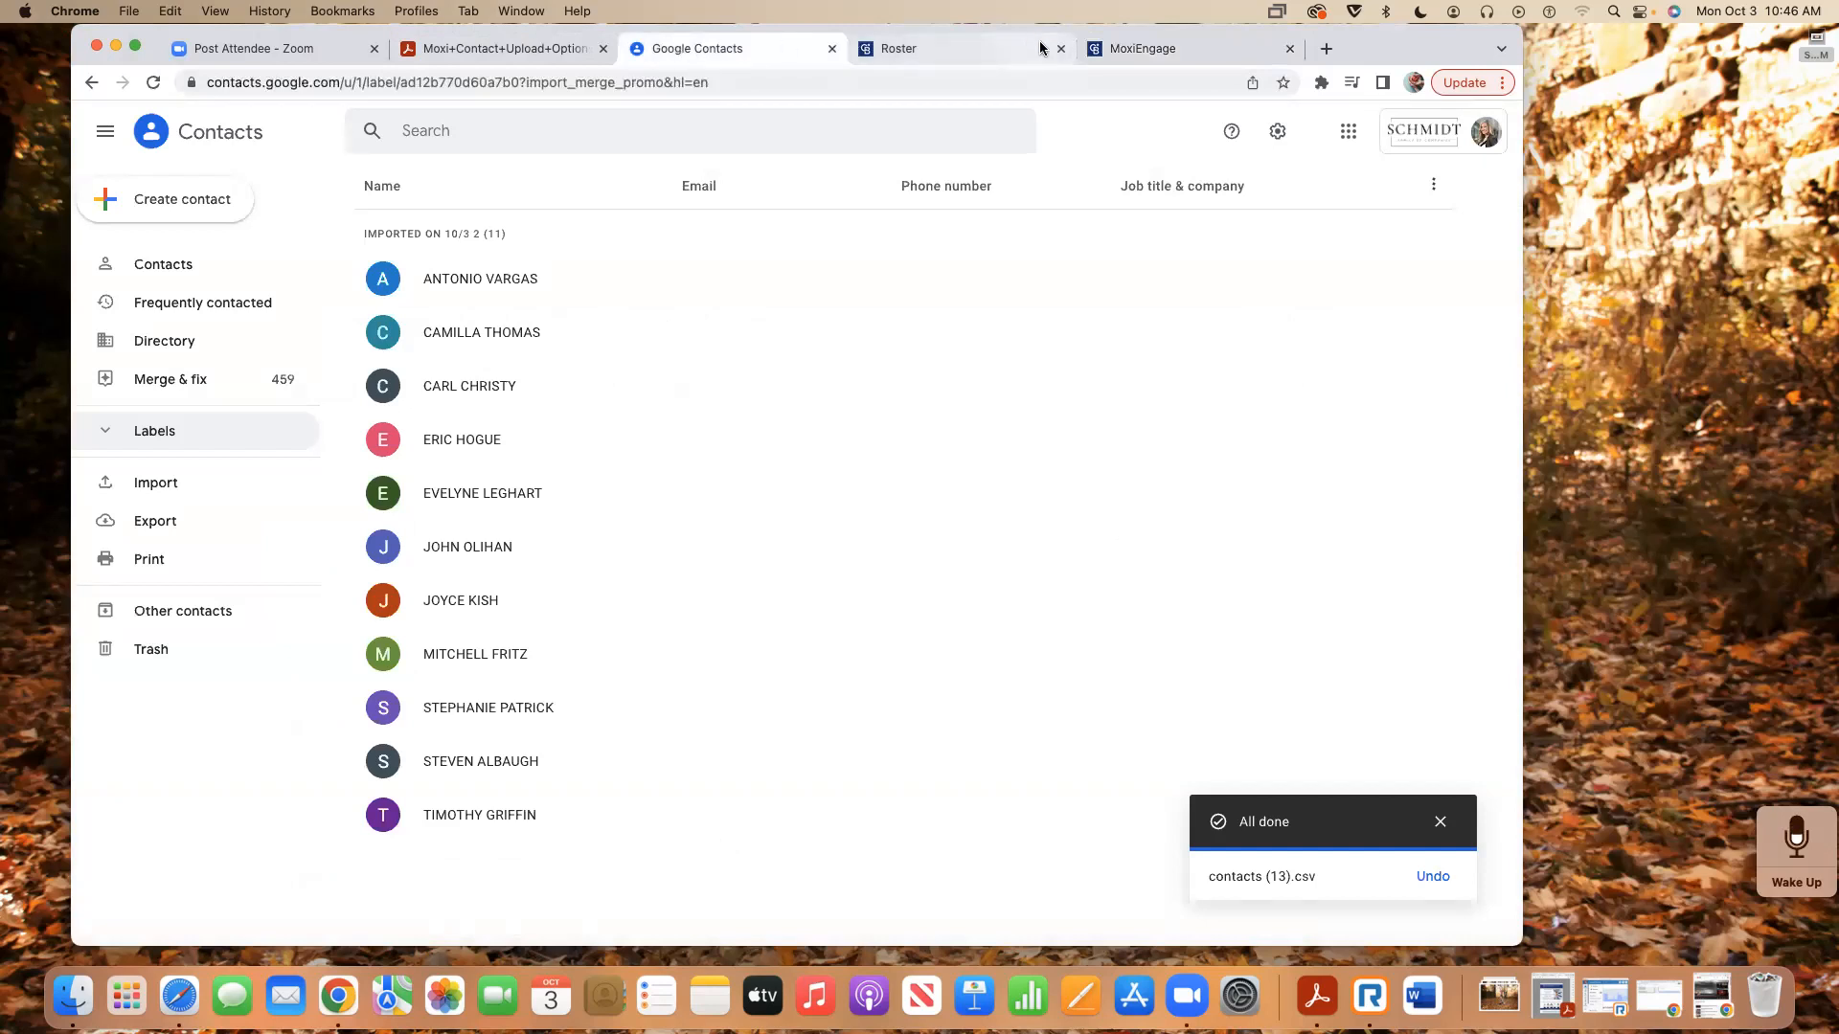
- Return to the Moxi Engage My People list totalling 1002 people
click(1144, 50)
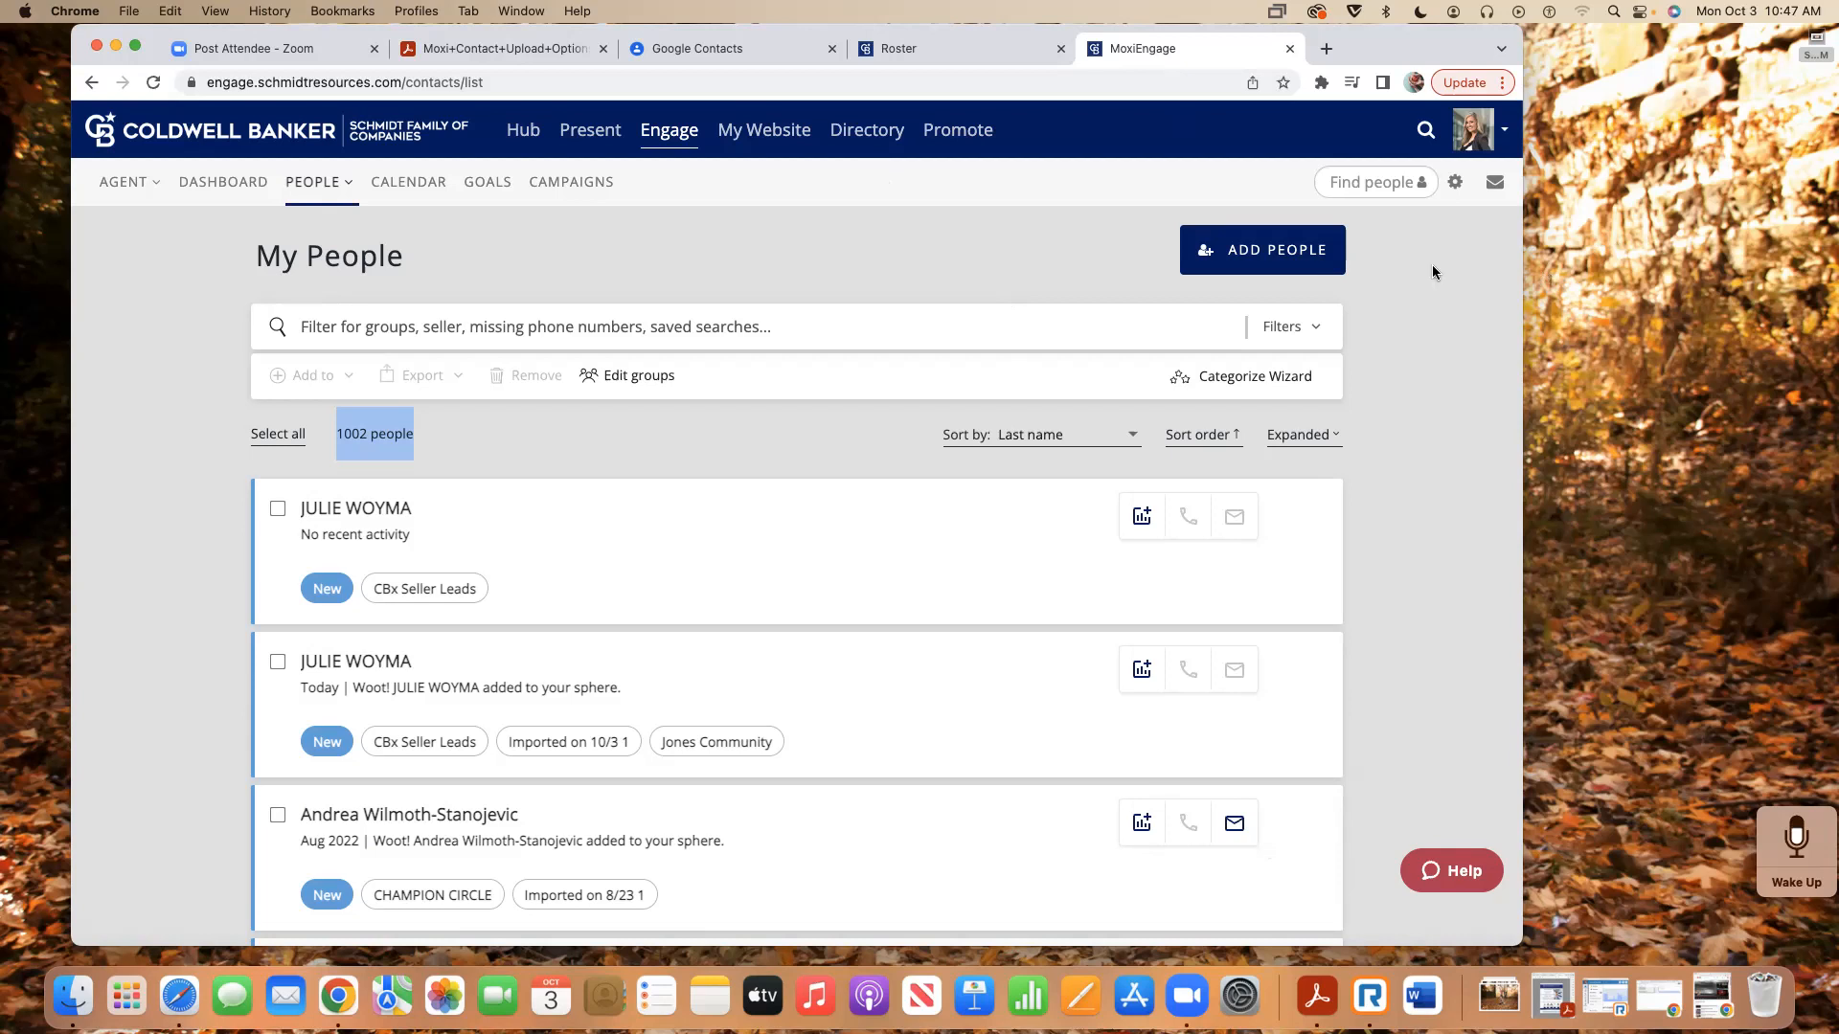
- Go back from the Moxi links and Ohio pages to the Schmidt Resources home page
click(496, 50)
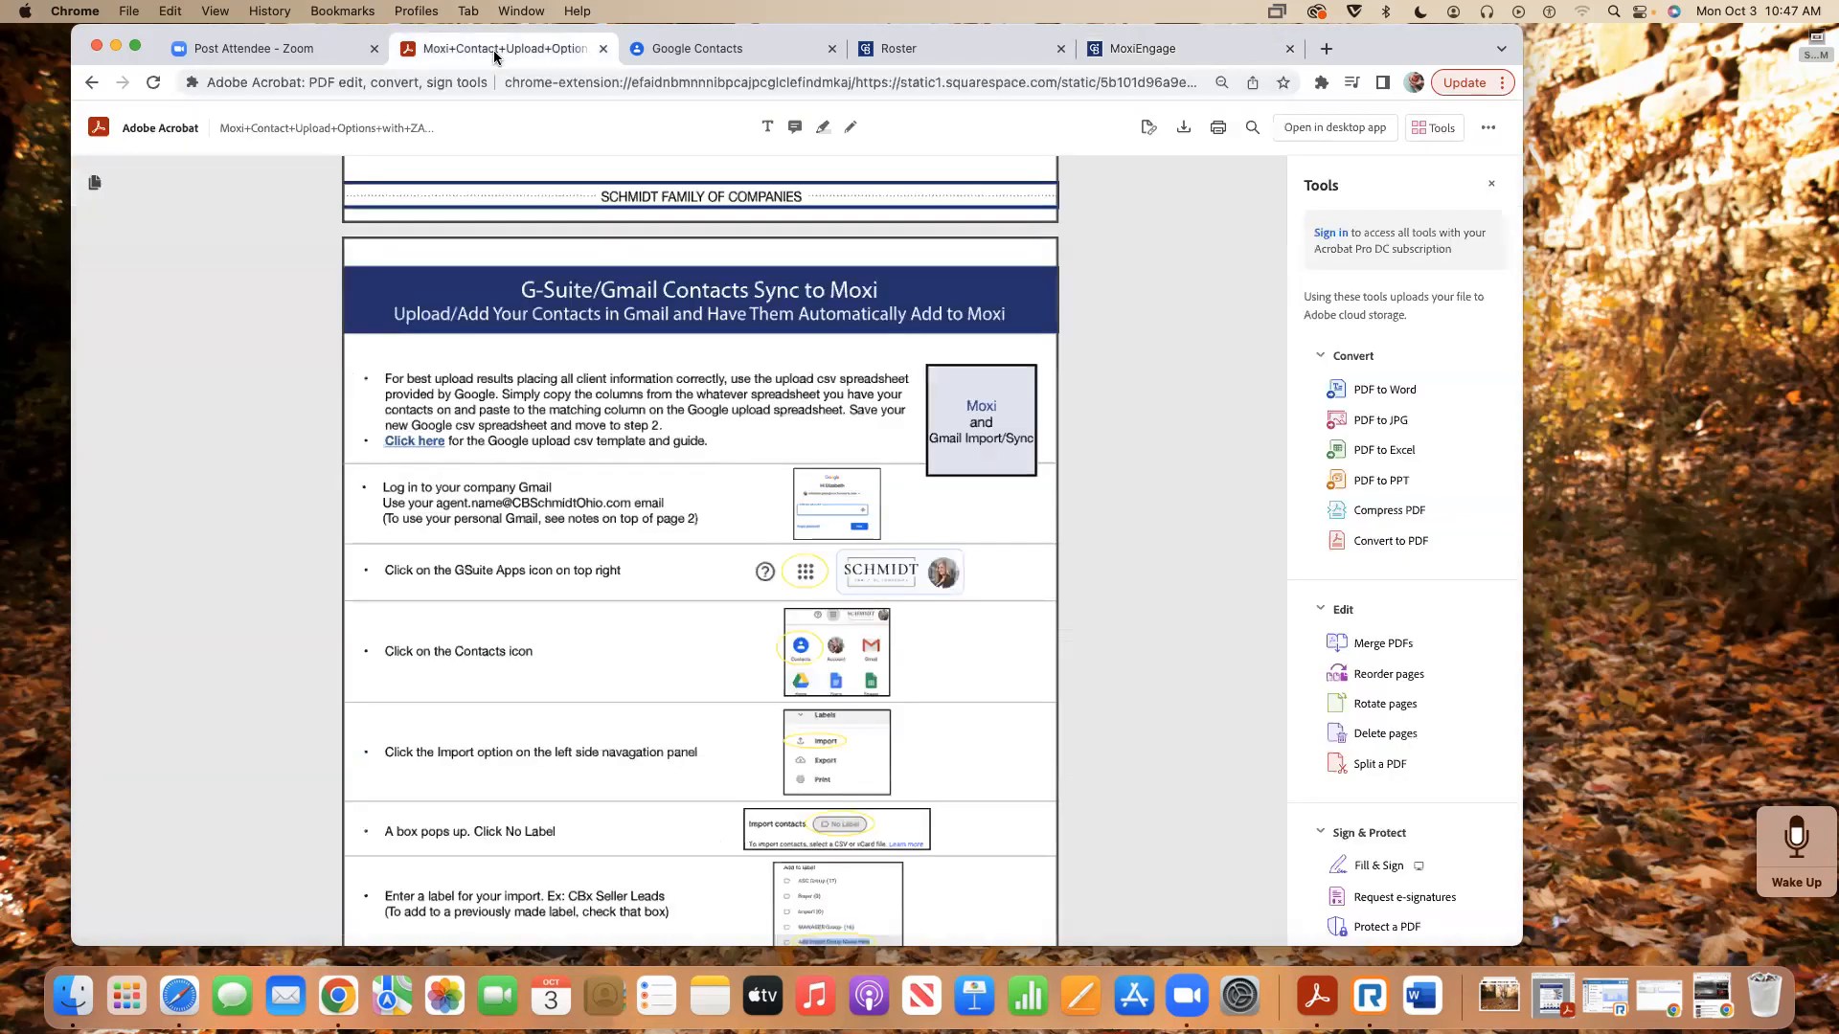
click(93, 82)
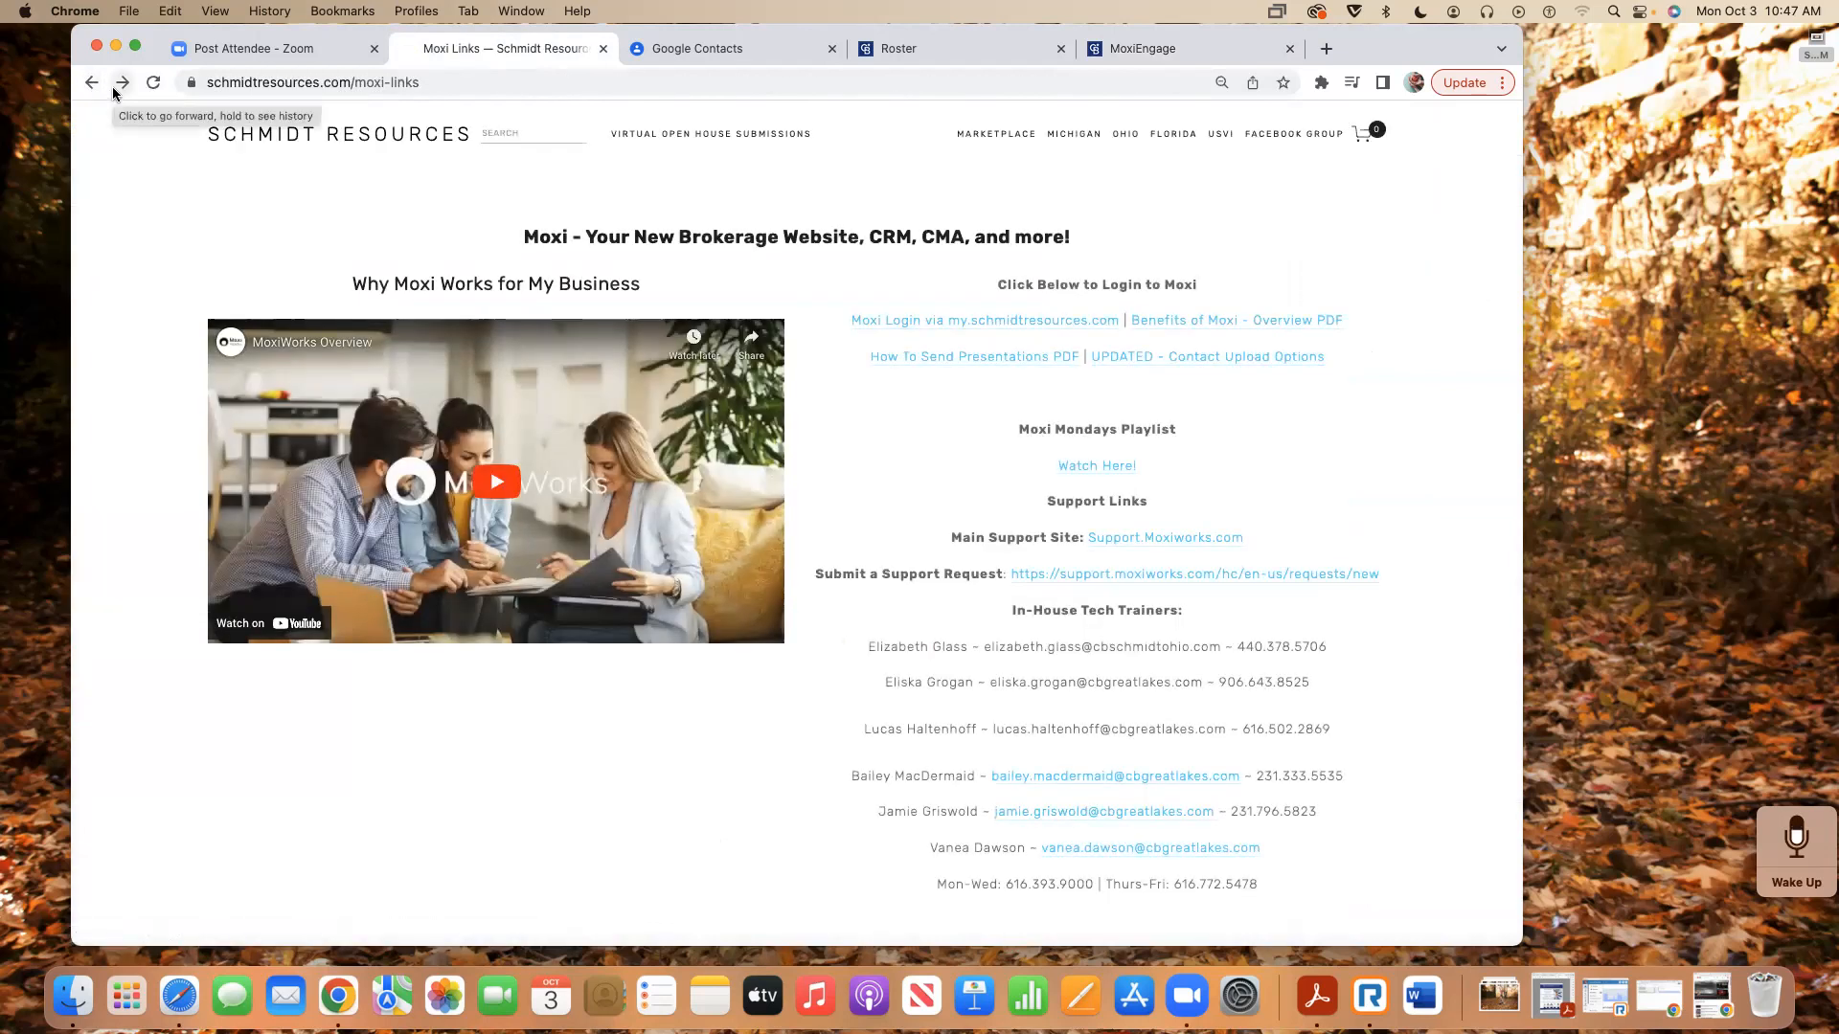
click(89, 83)
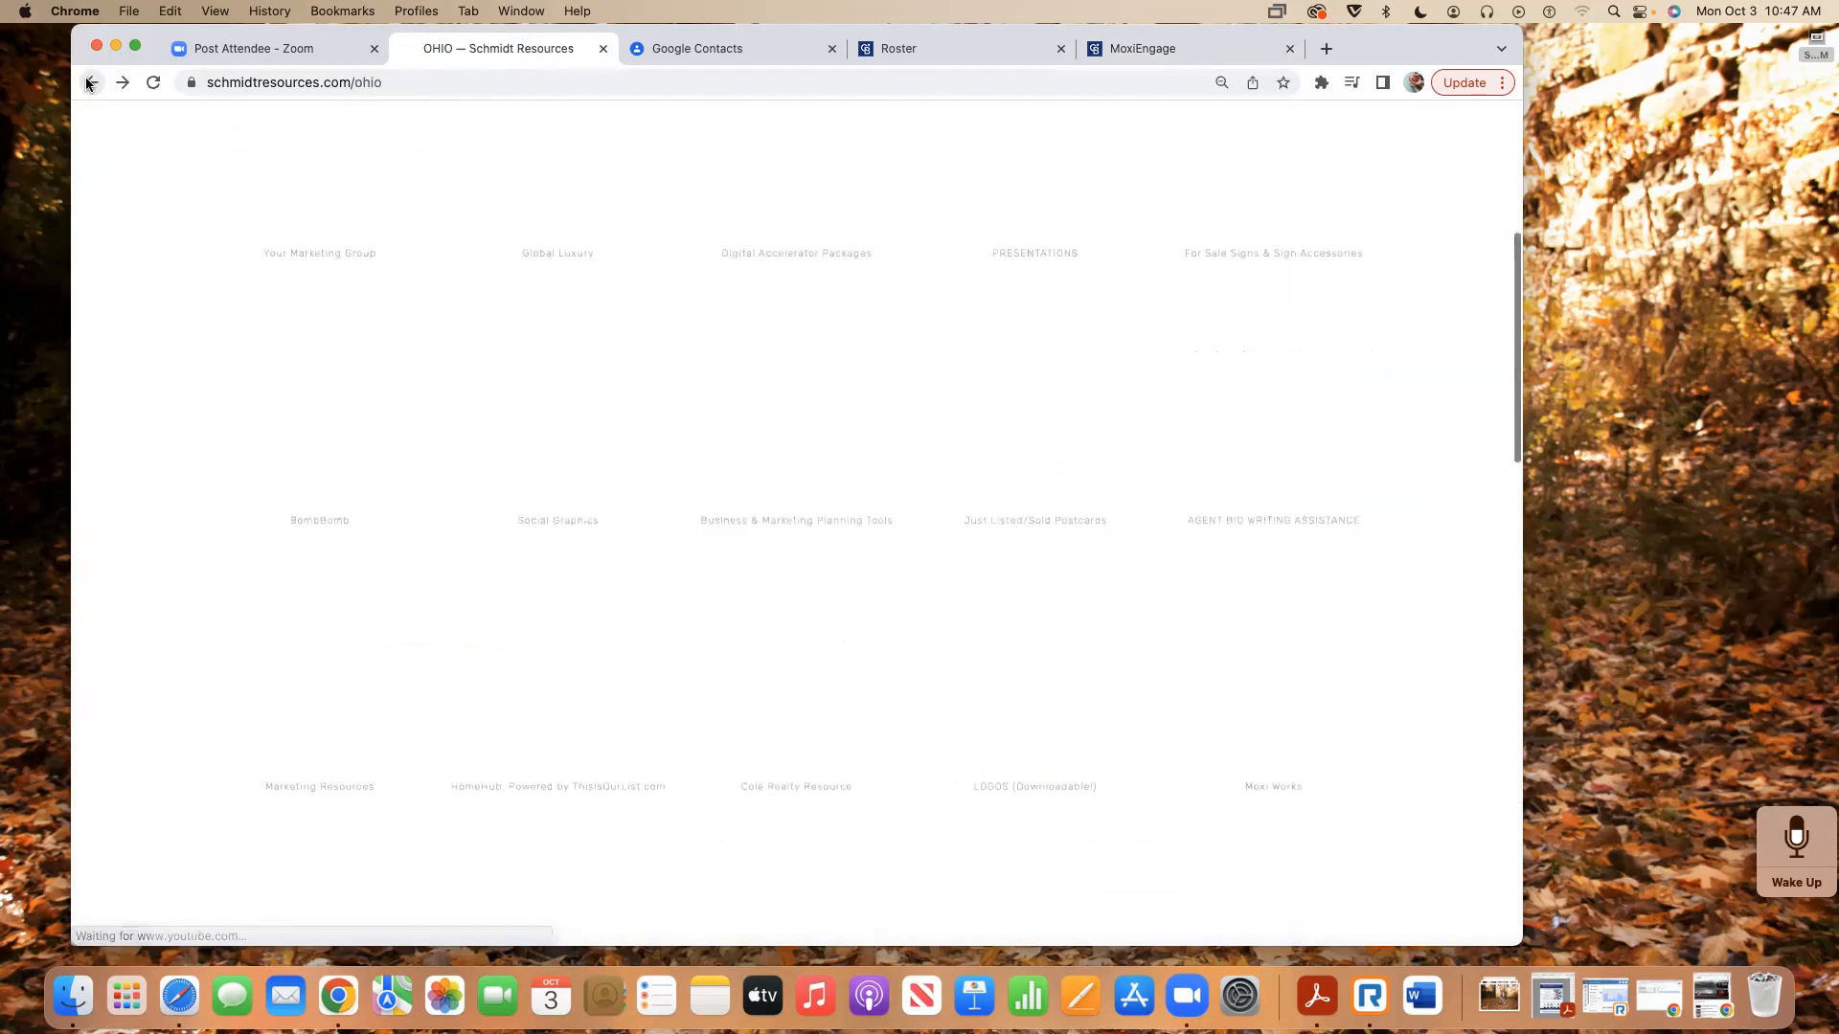
click(89, 83)
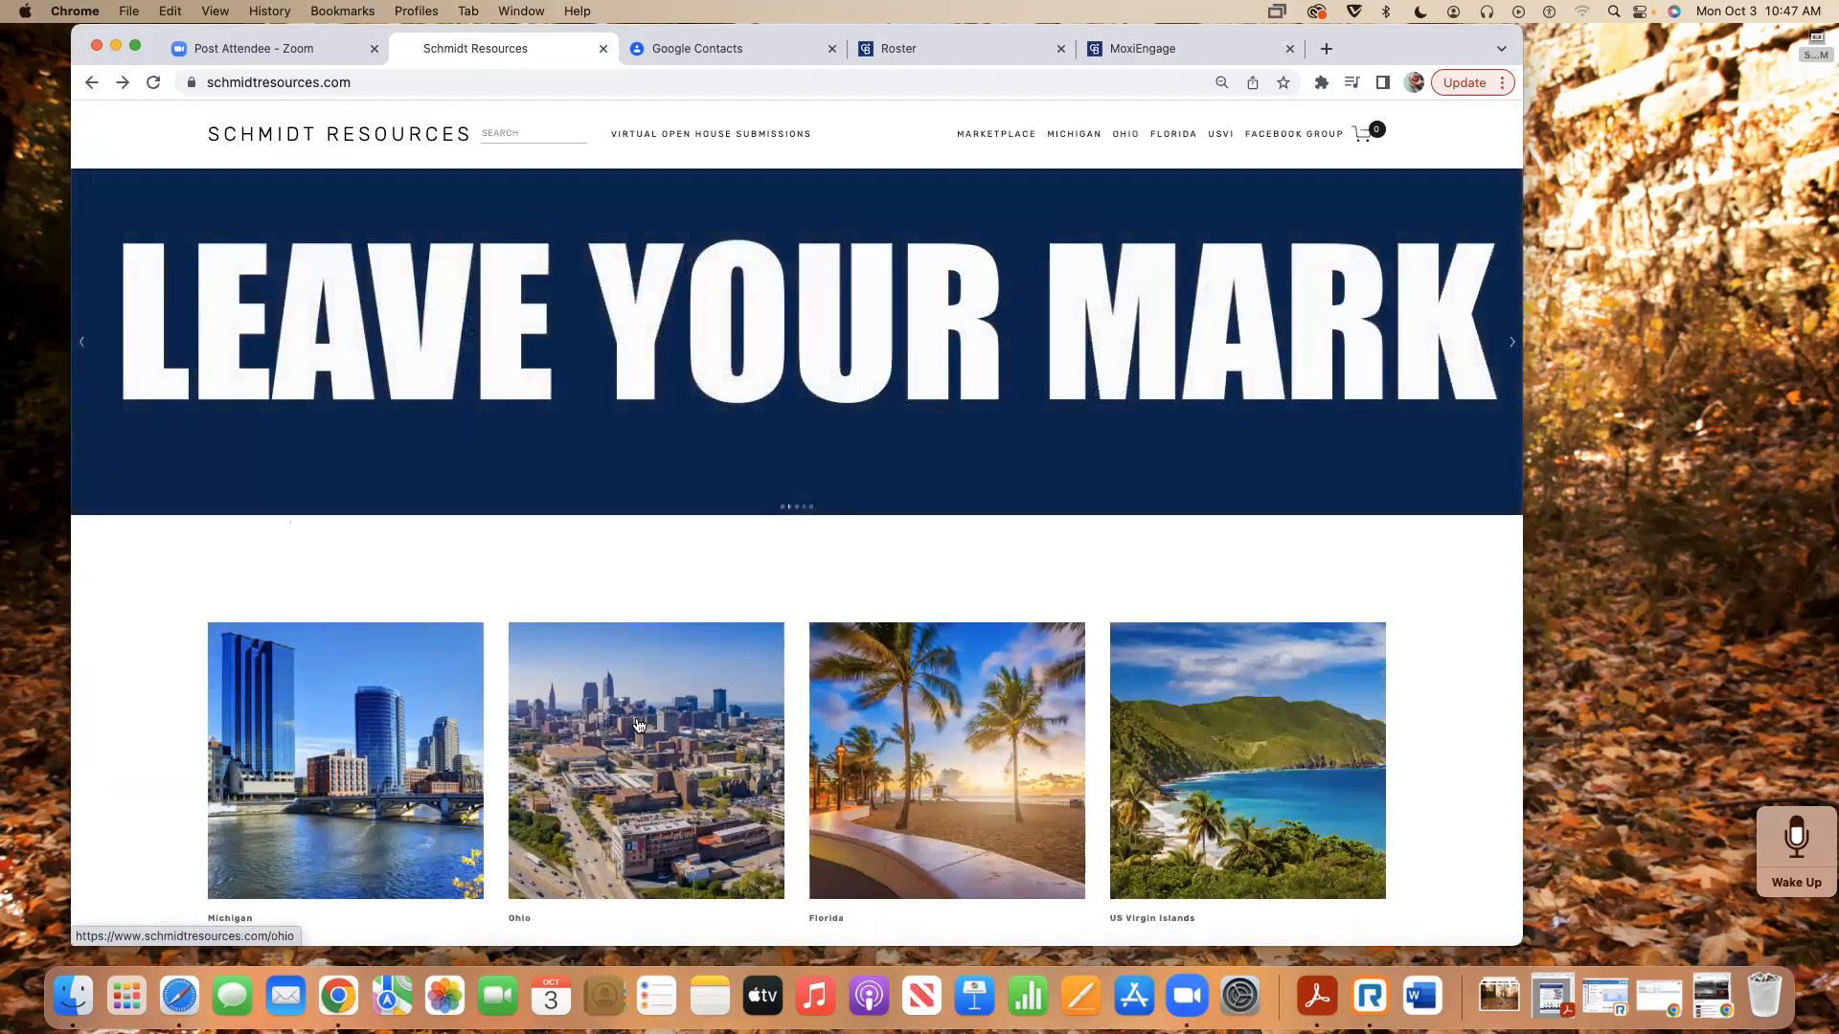
- Open the 'UPDATED - Contact Upload Options' PDF via the Ohio and Moxi Works pages
click(635, 716)
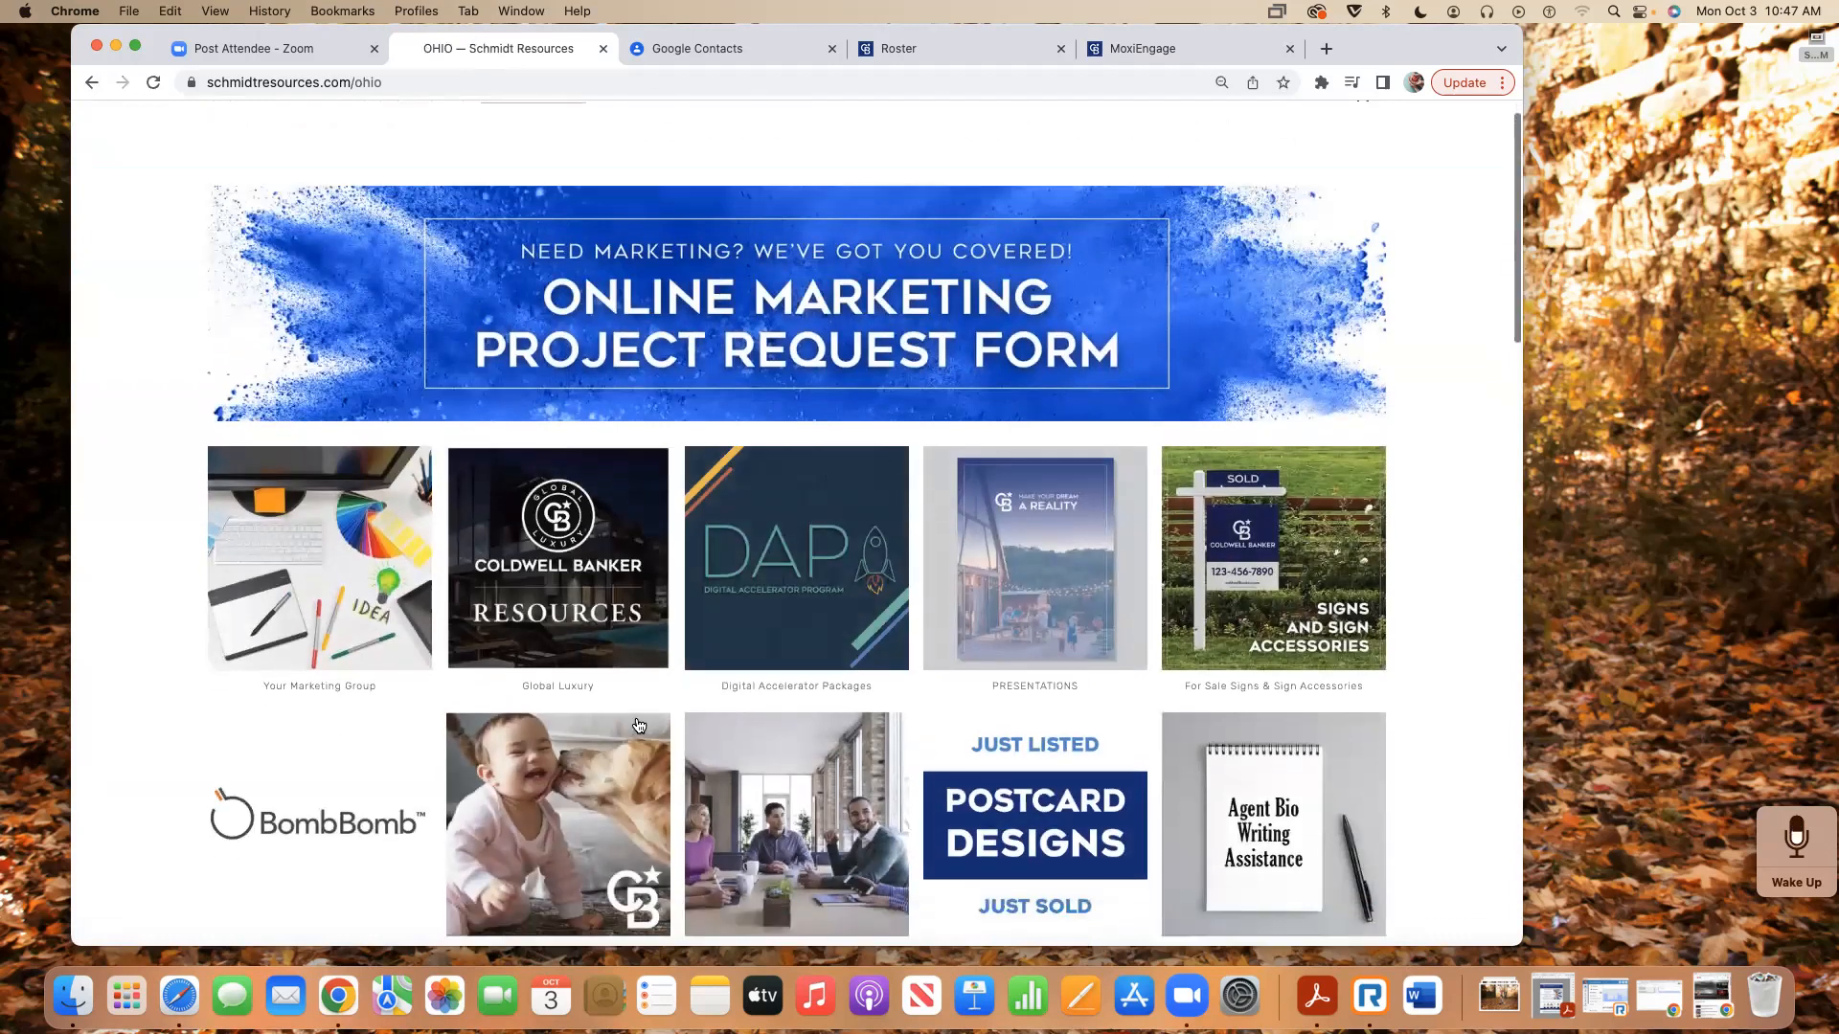
scroll(635, 716, down, 5)
click(1286, 674)
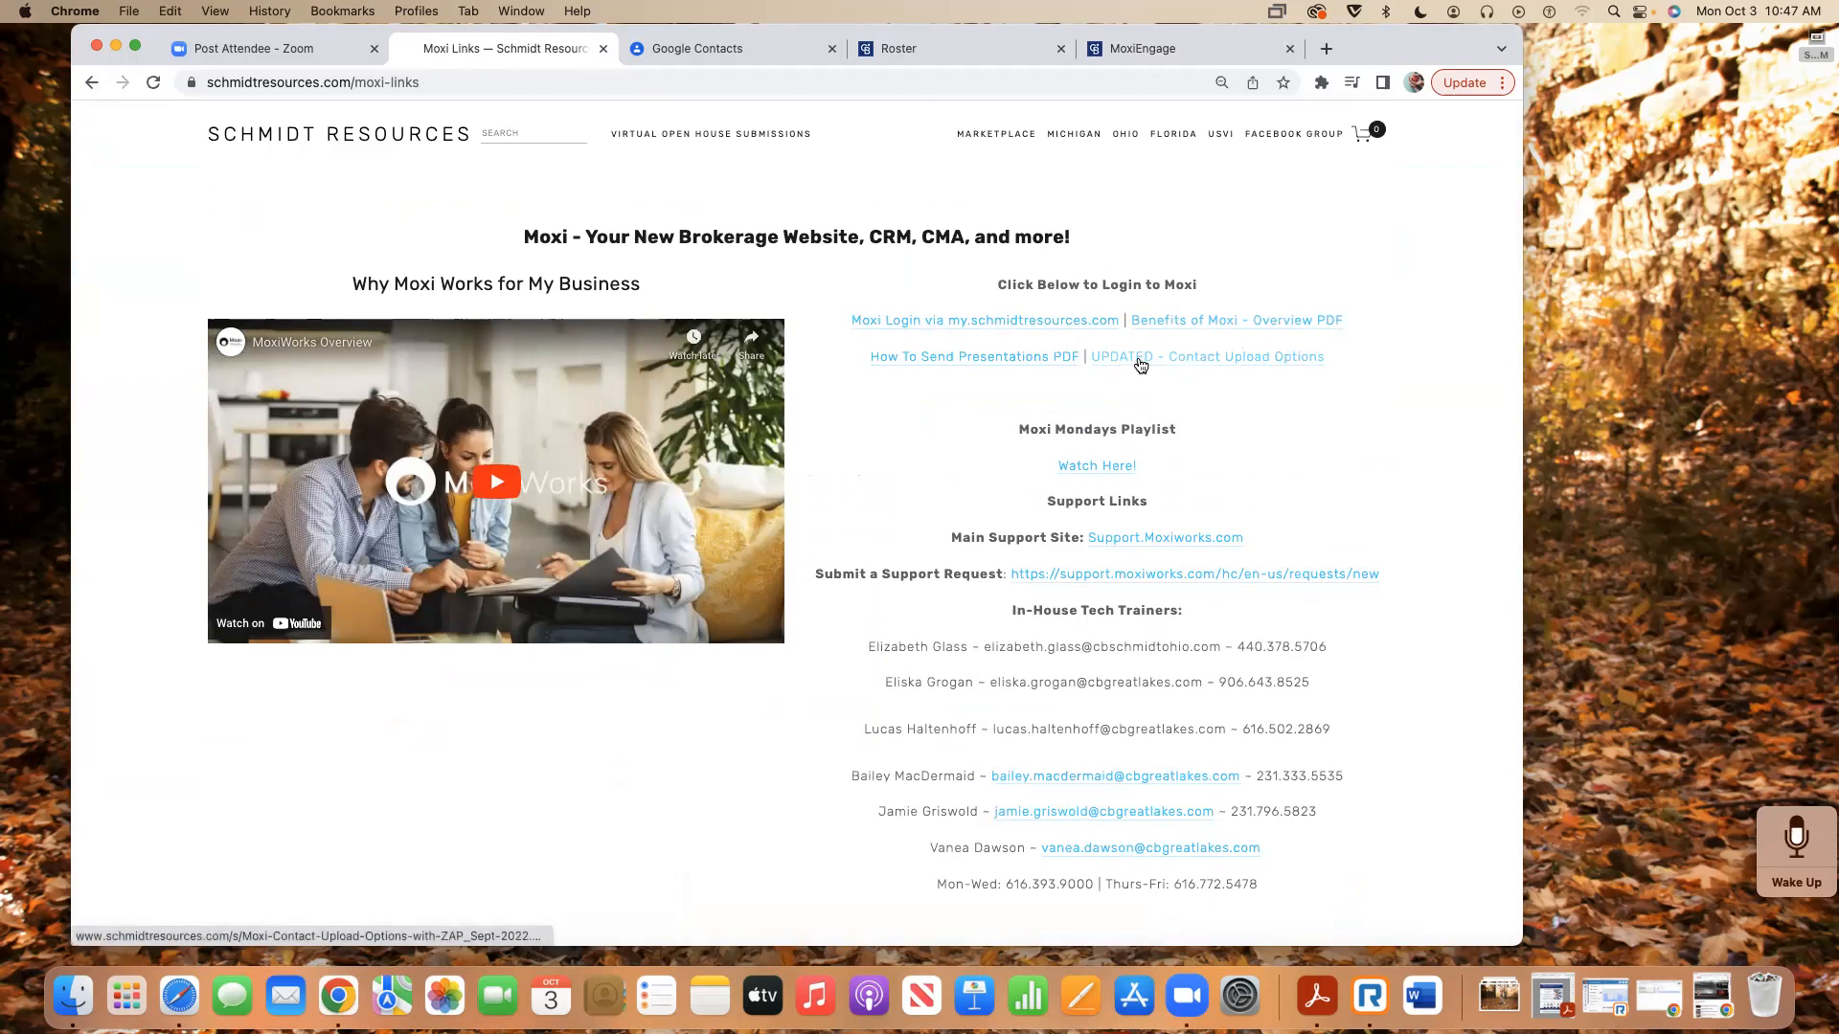
scroll(1198, 365, down, 1)
click(1197, 345)
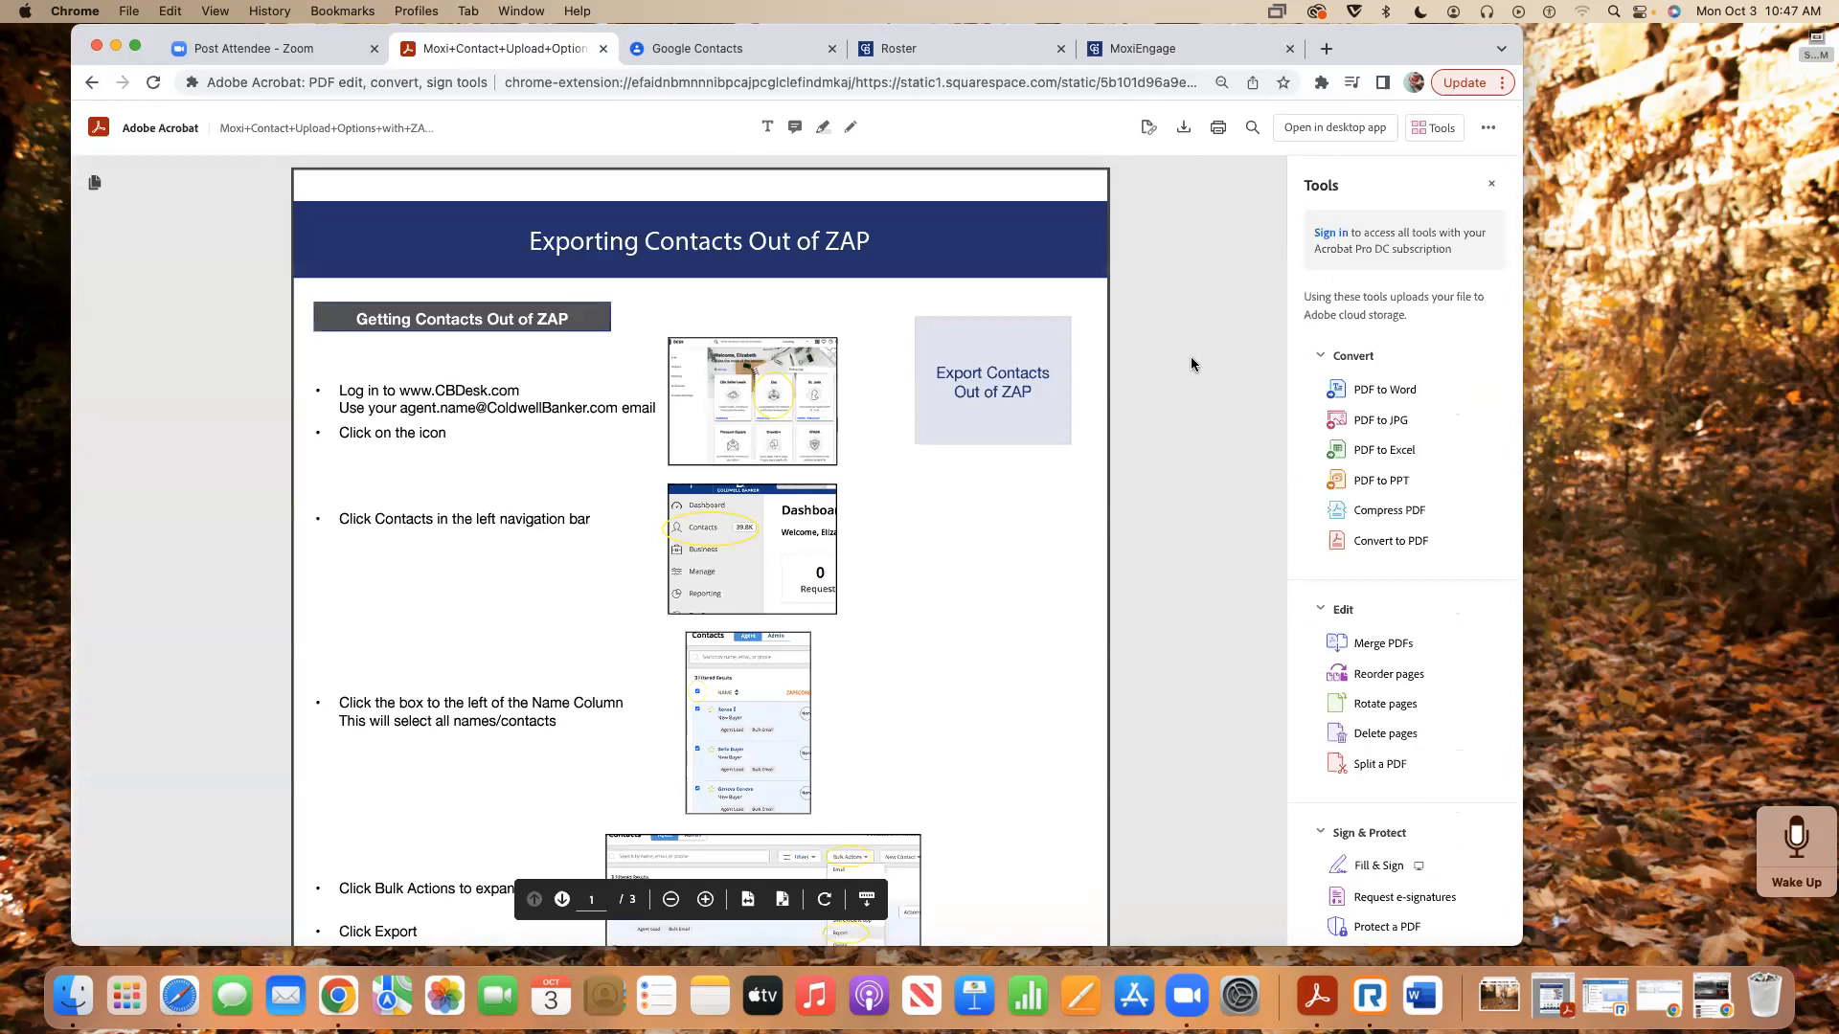
- Find the G-Suite/Gmail Contacts Sync page and follow its Google upload csv template link
scroll(1192, 364, down, 2)
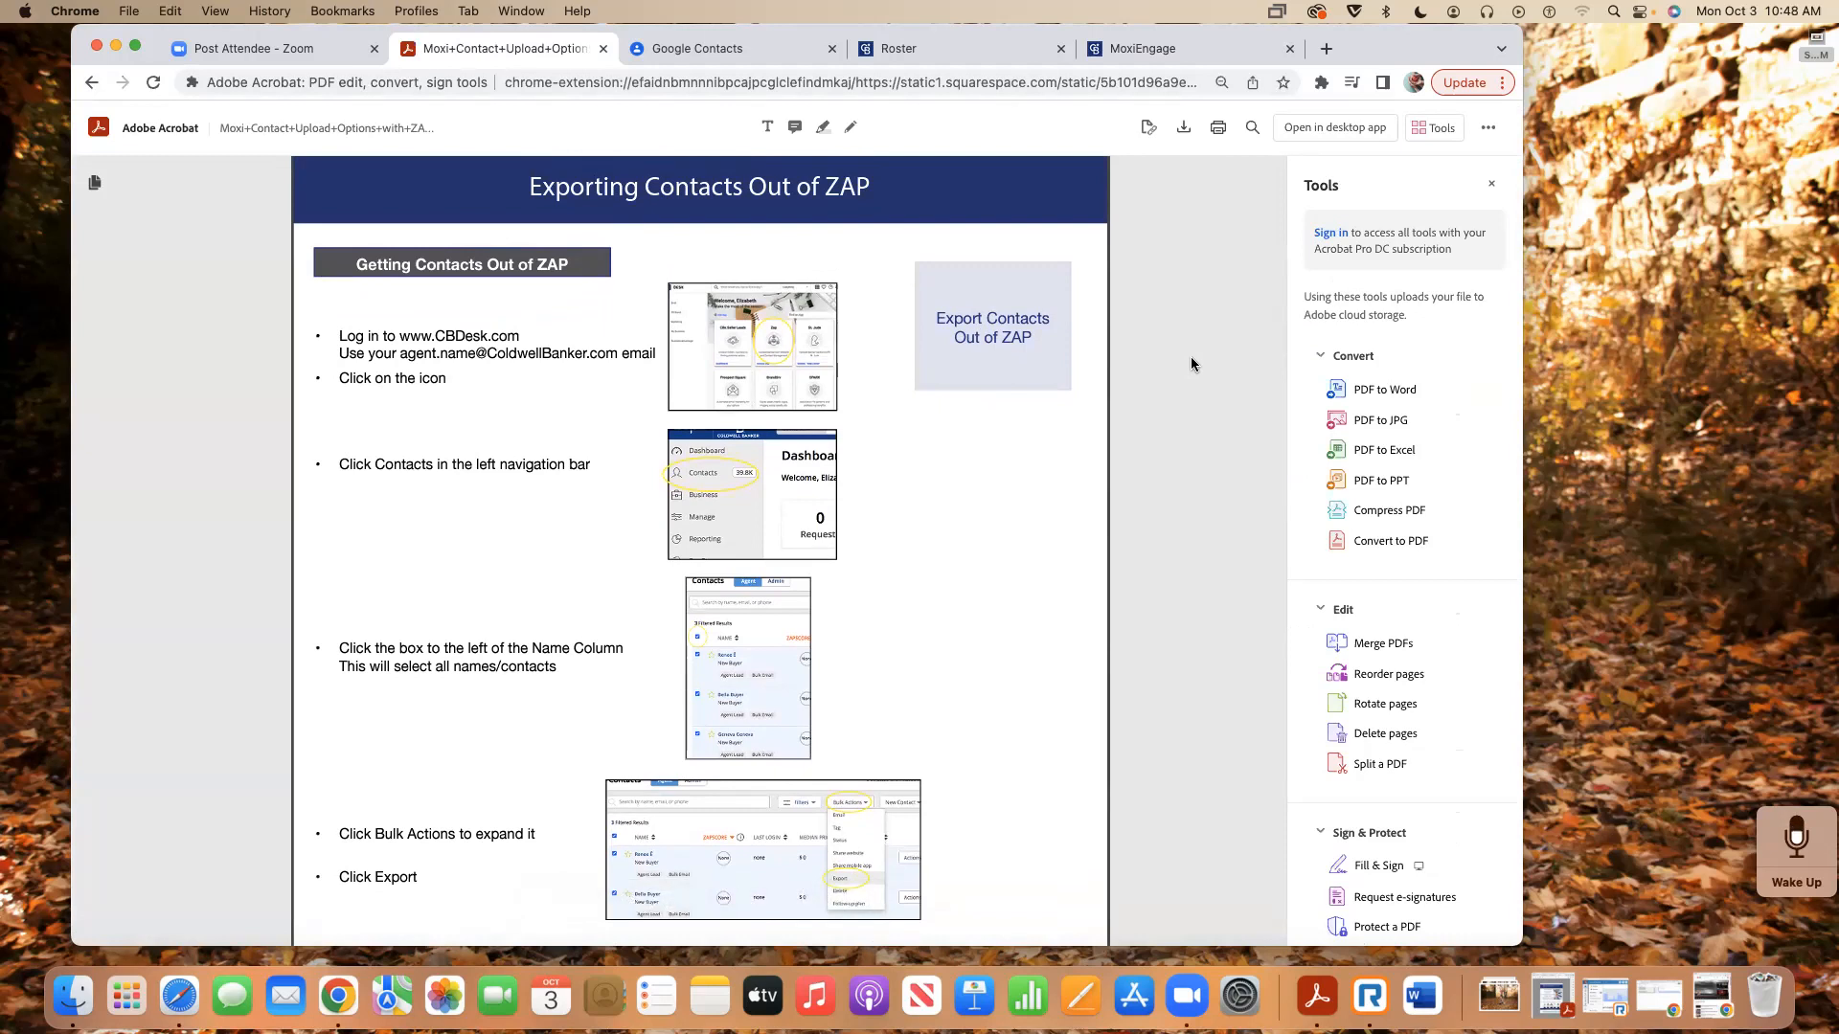
scroll(1191, 364, down, 10)
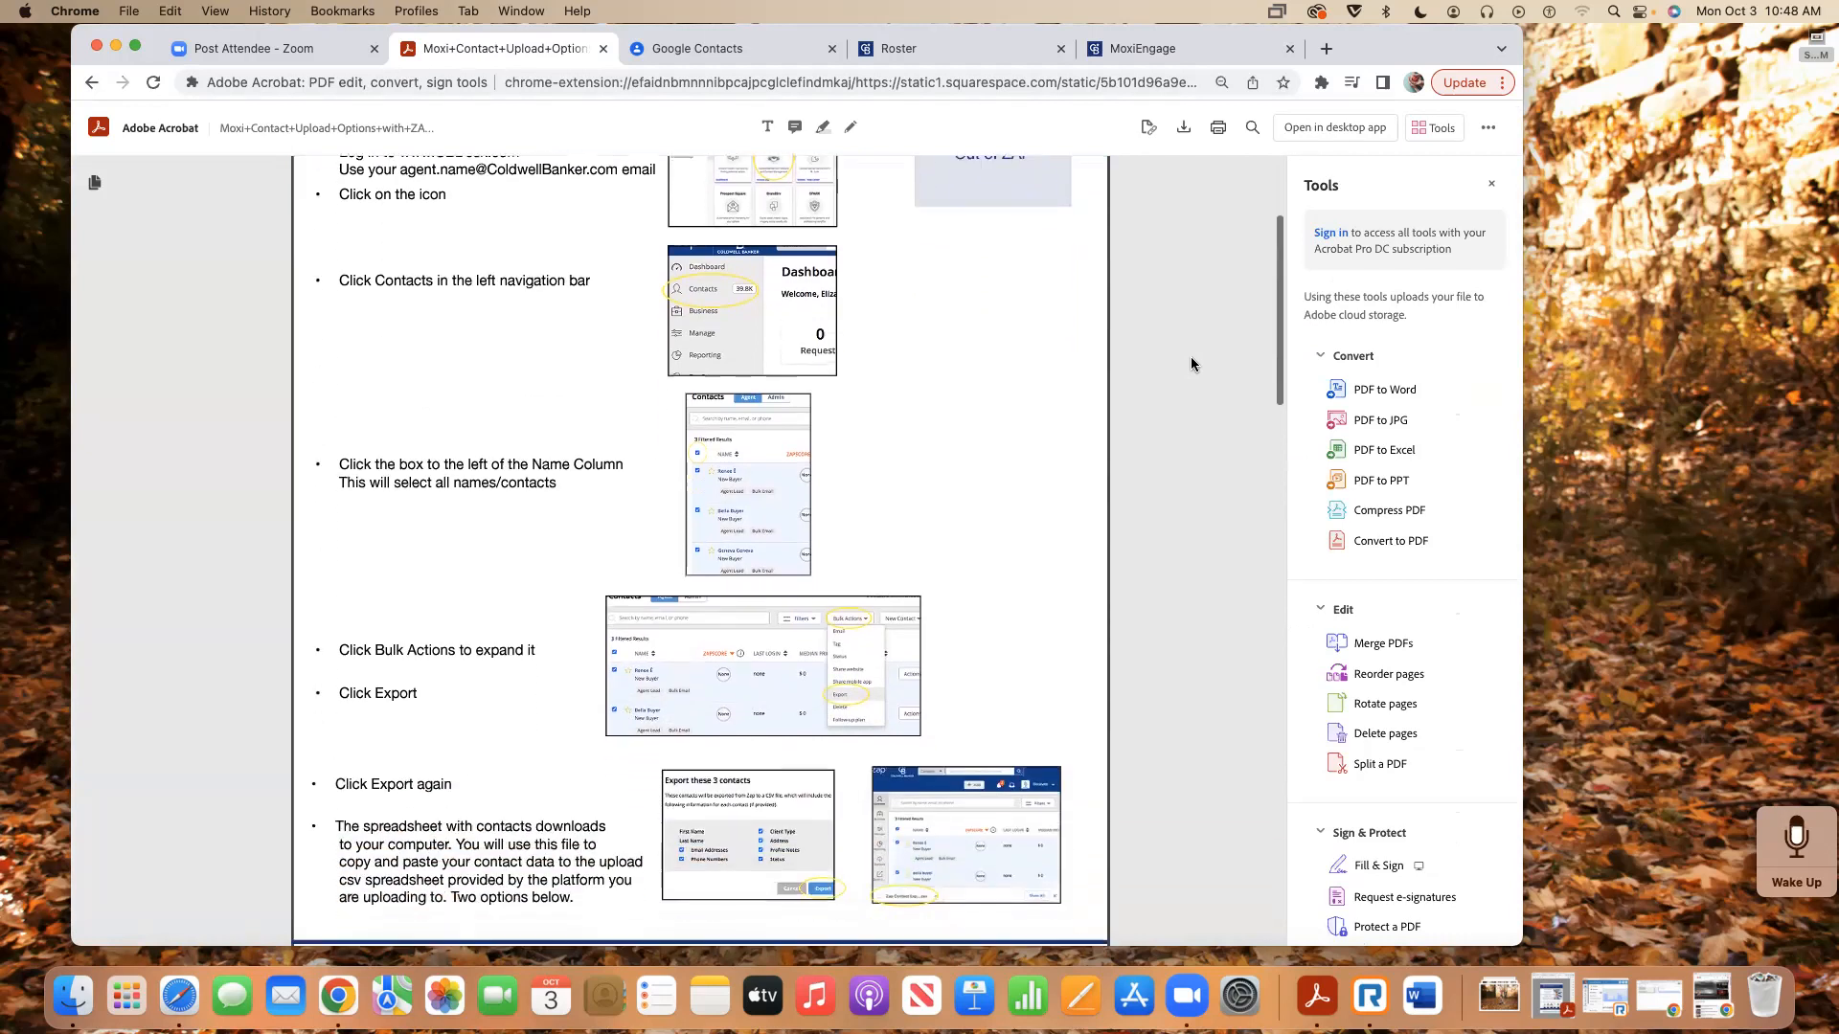
scroll(1192, 364, down, 3)
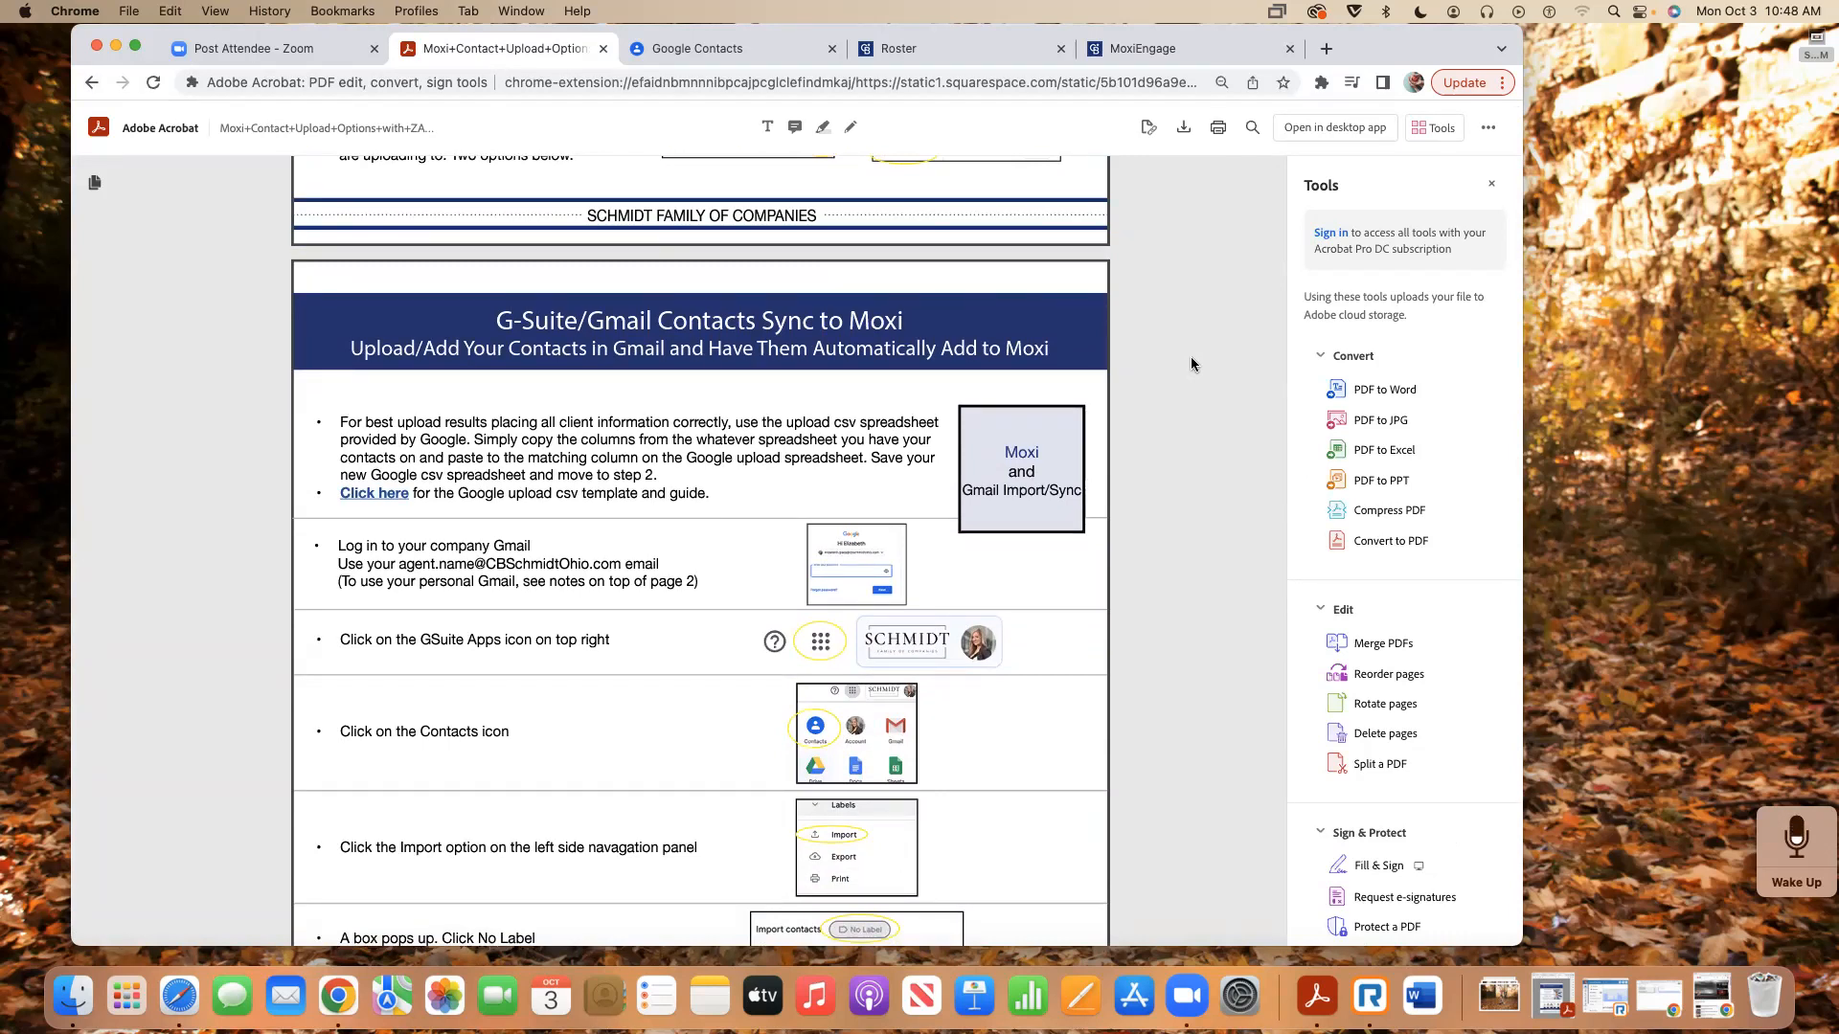
scroll(1038, 453, down, 13)
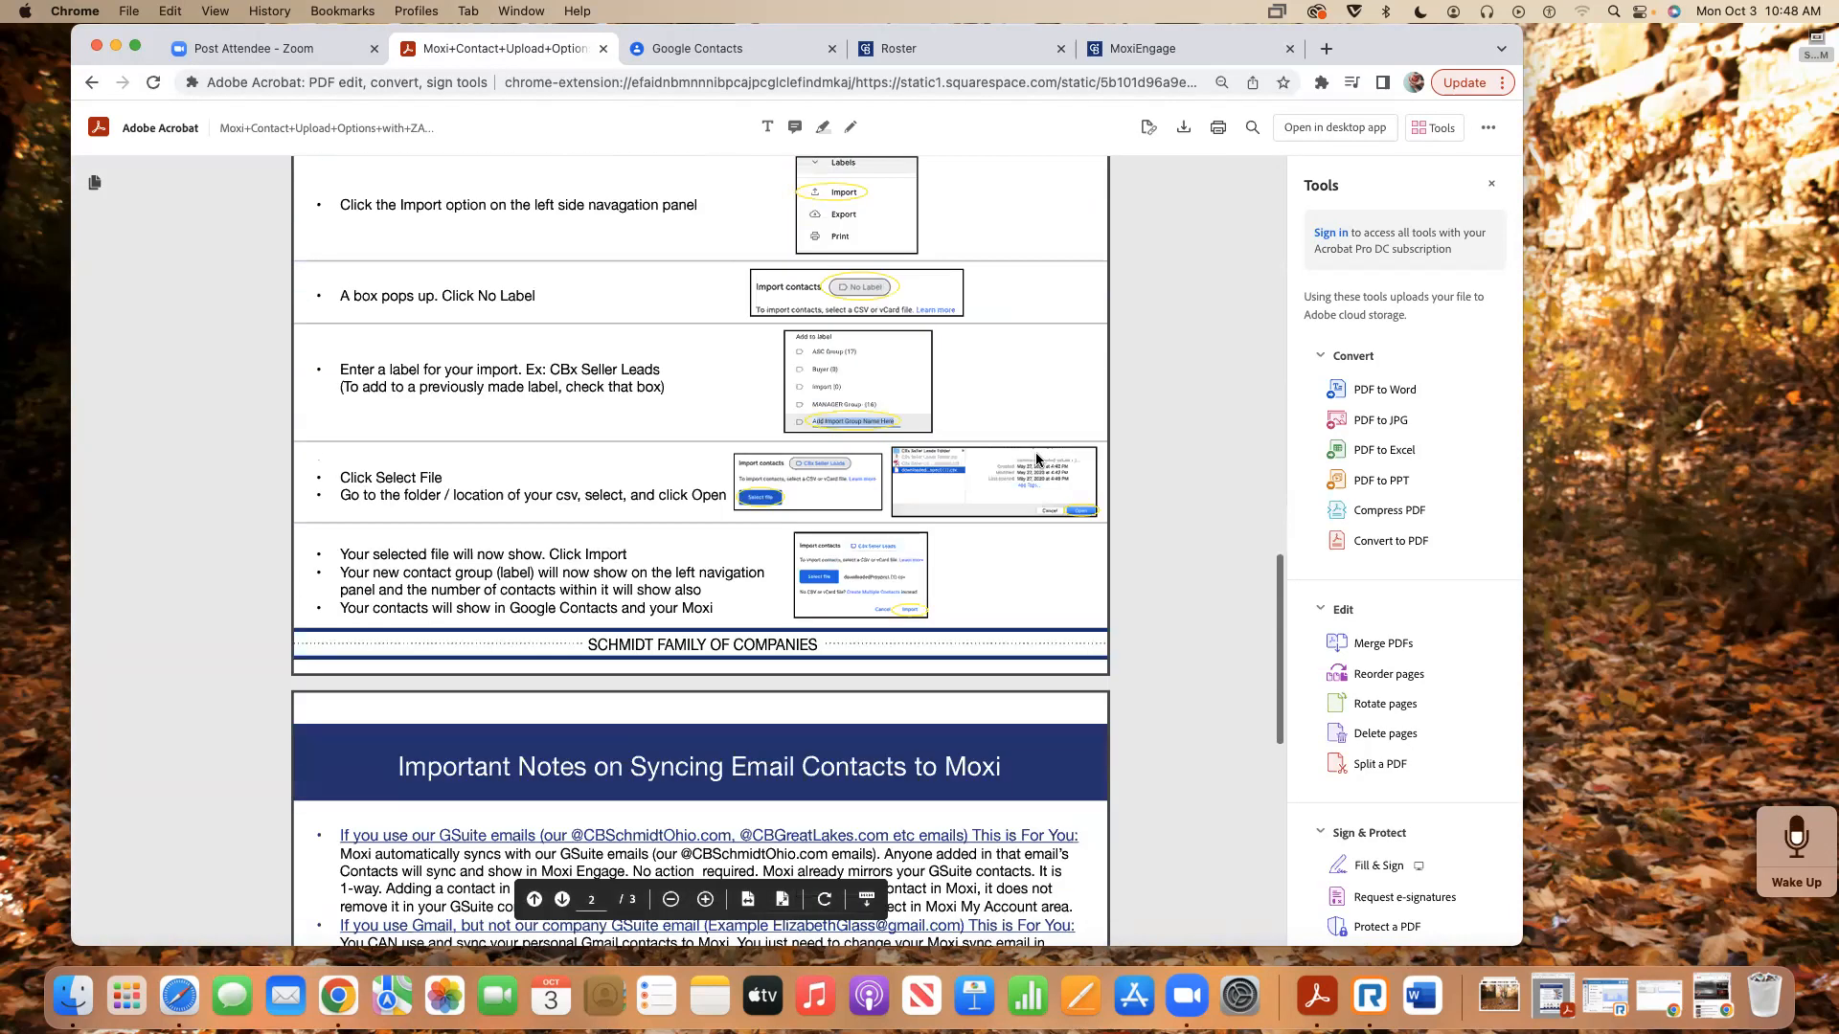
scroll(1038, 460, down, 3)
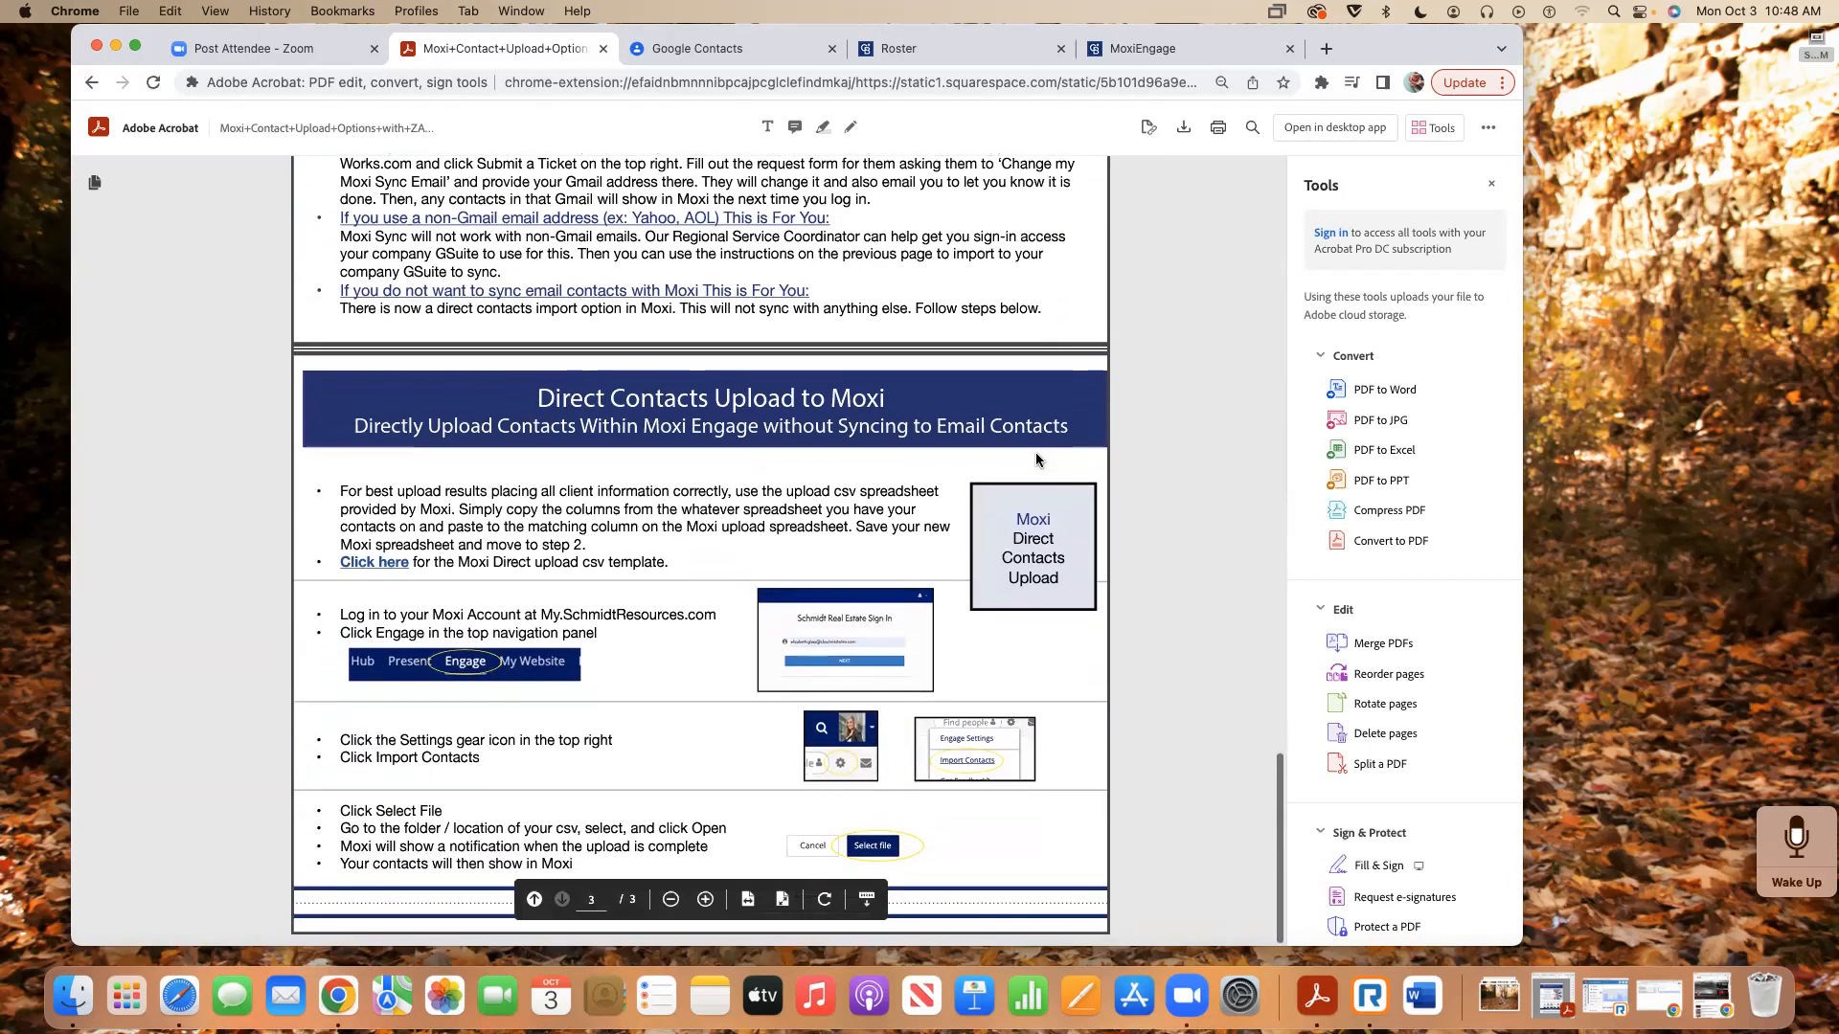
scroll(1038, 459, up, 20)
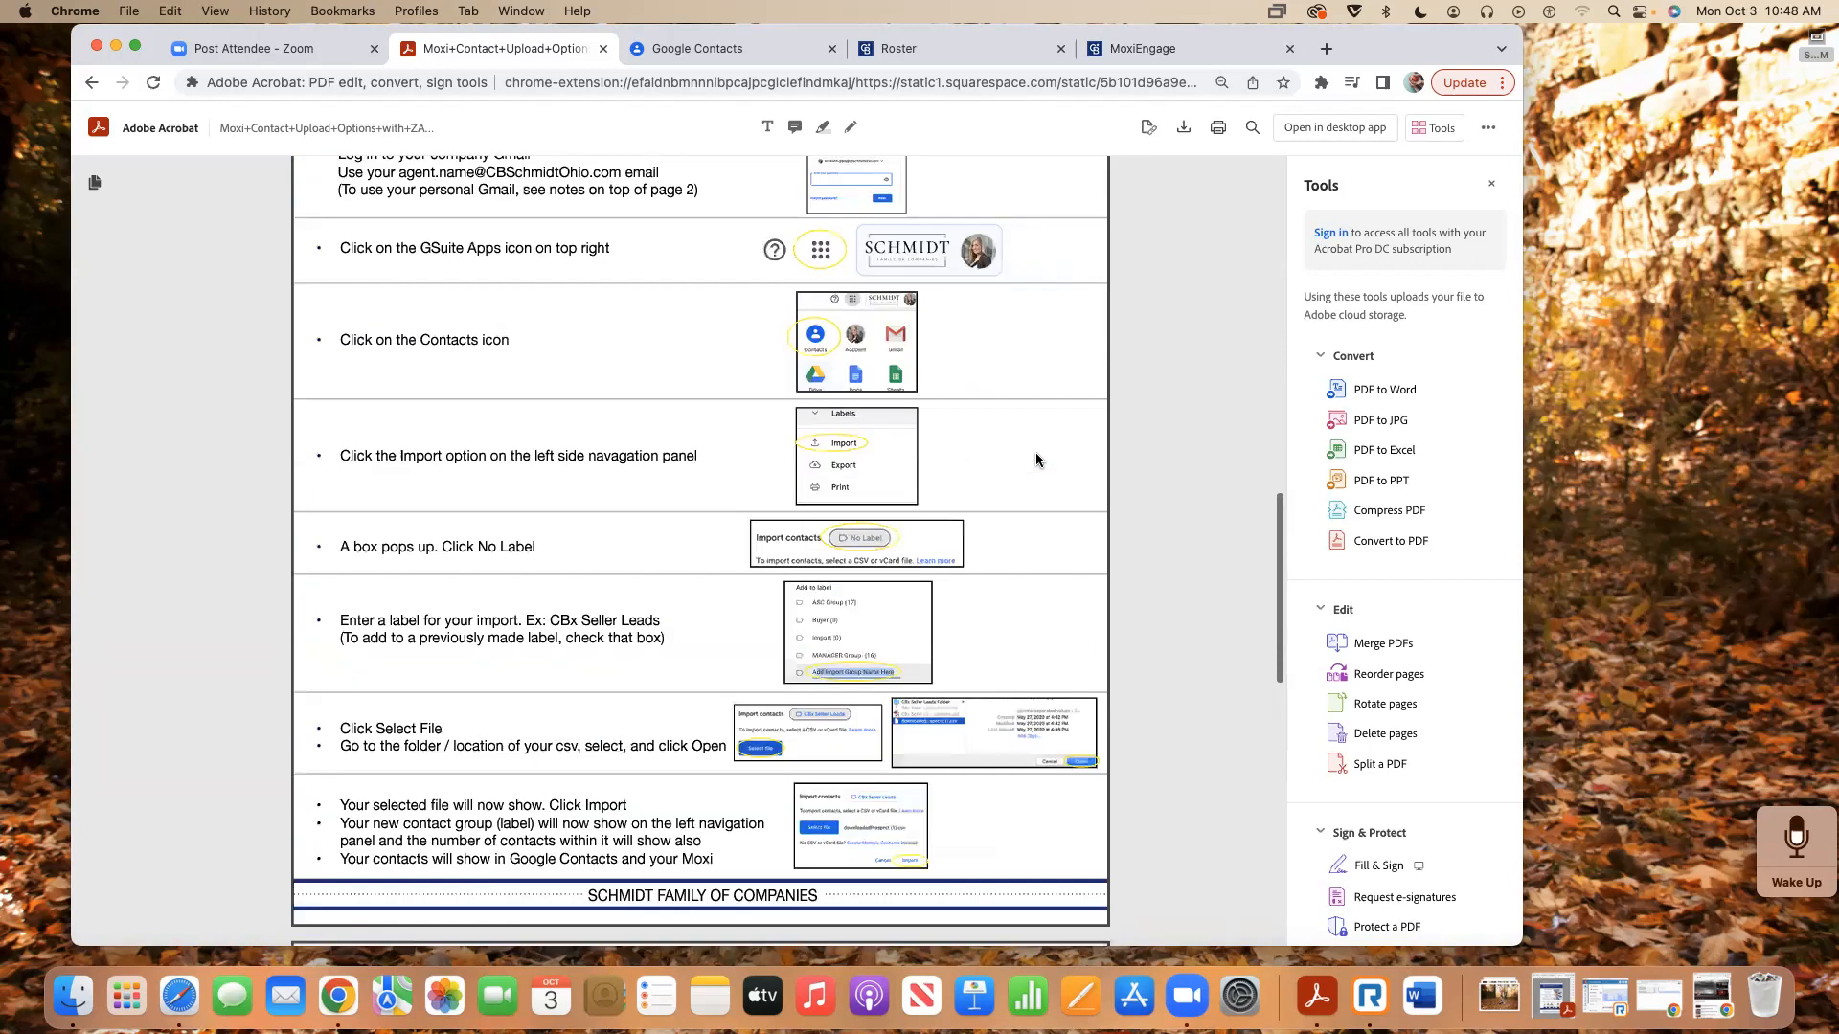
scroll(1036, 460, up, 1)
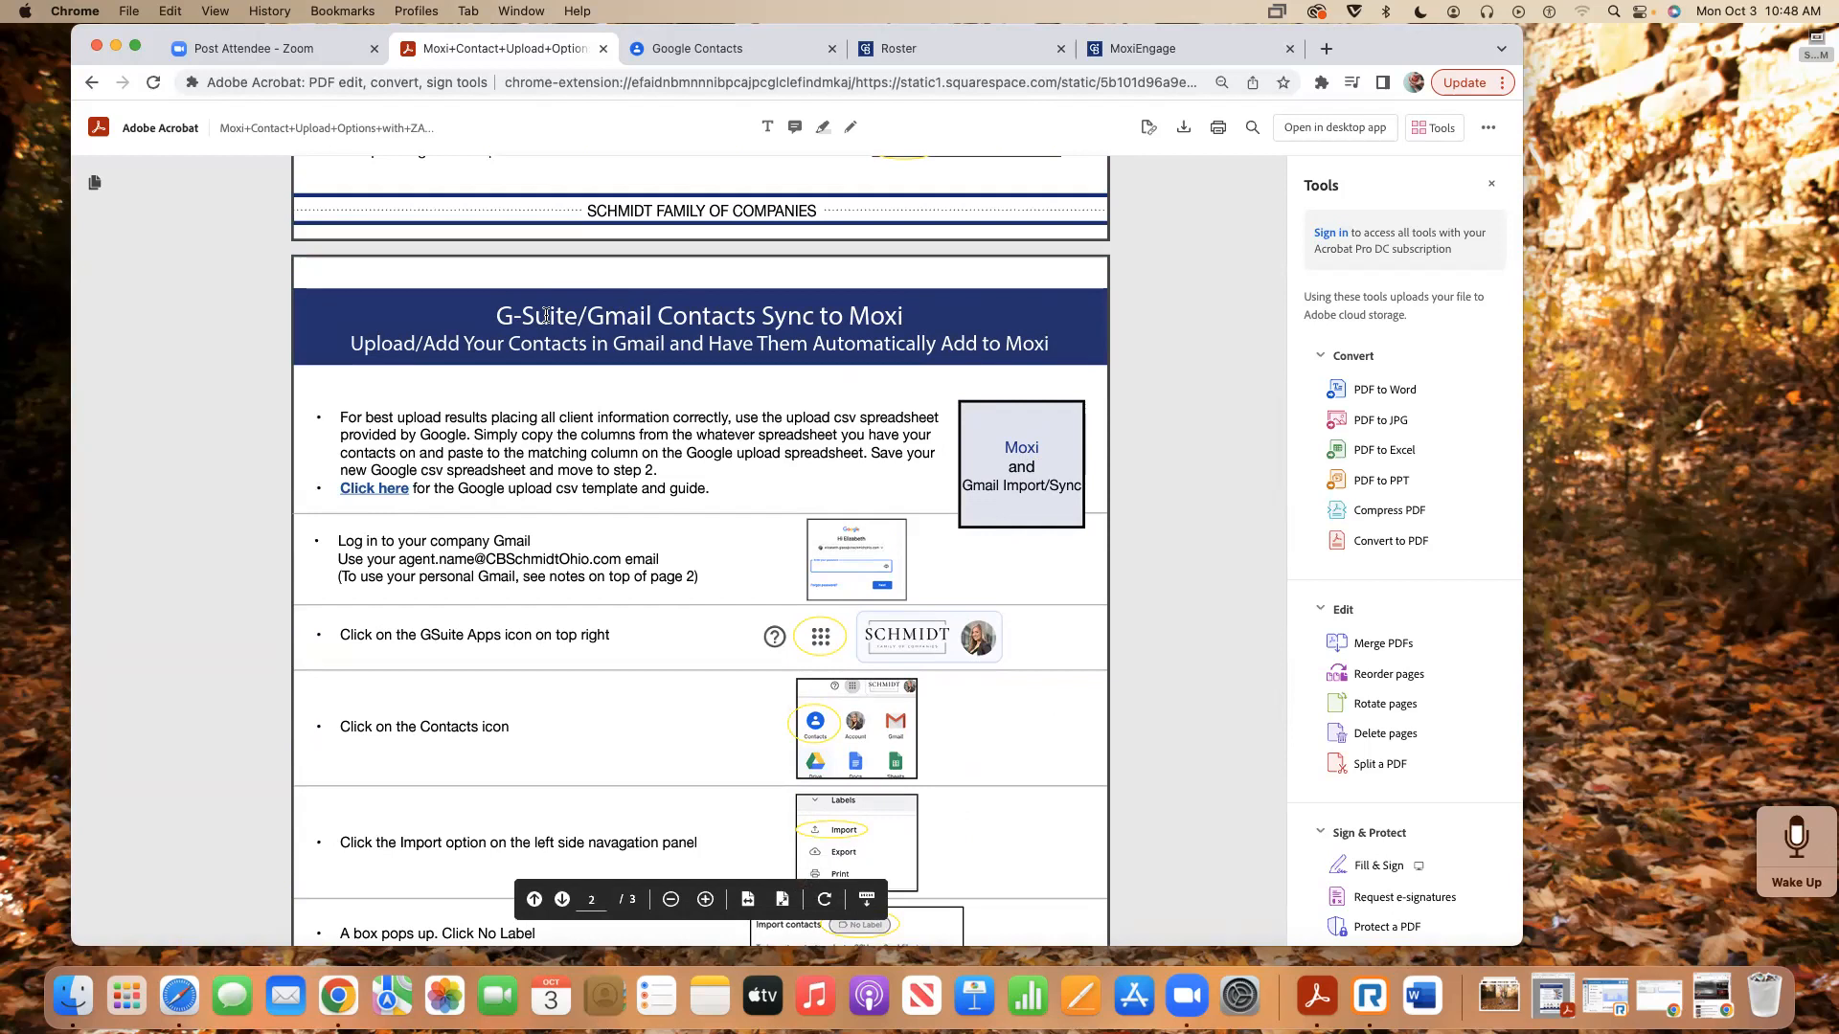
click(379, 494)
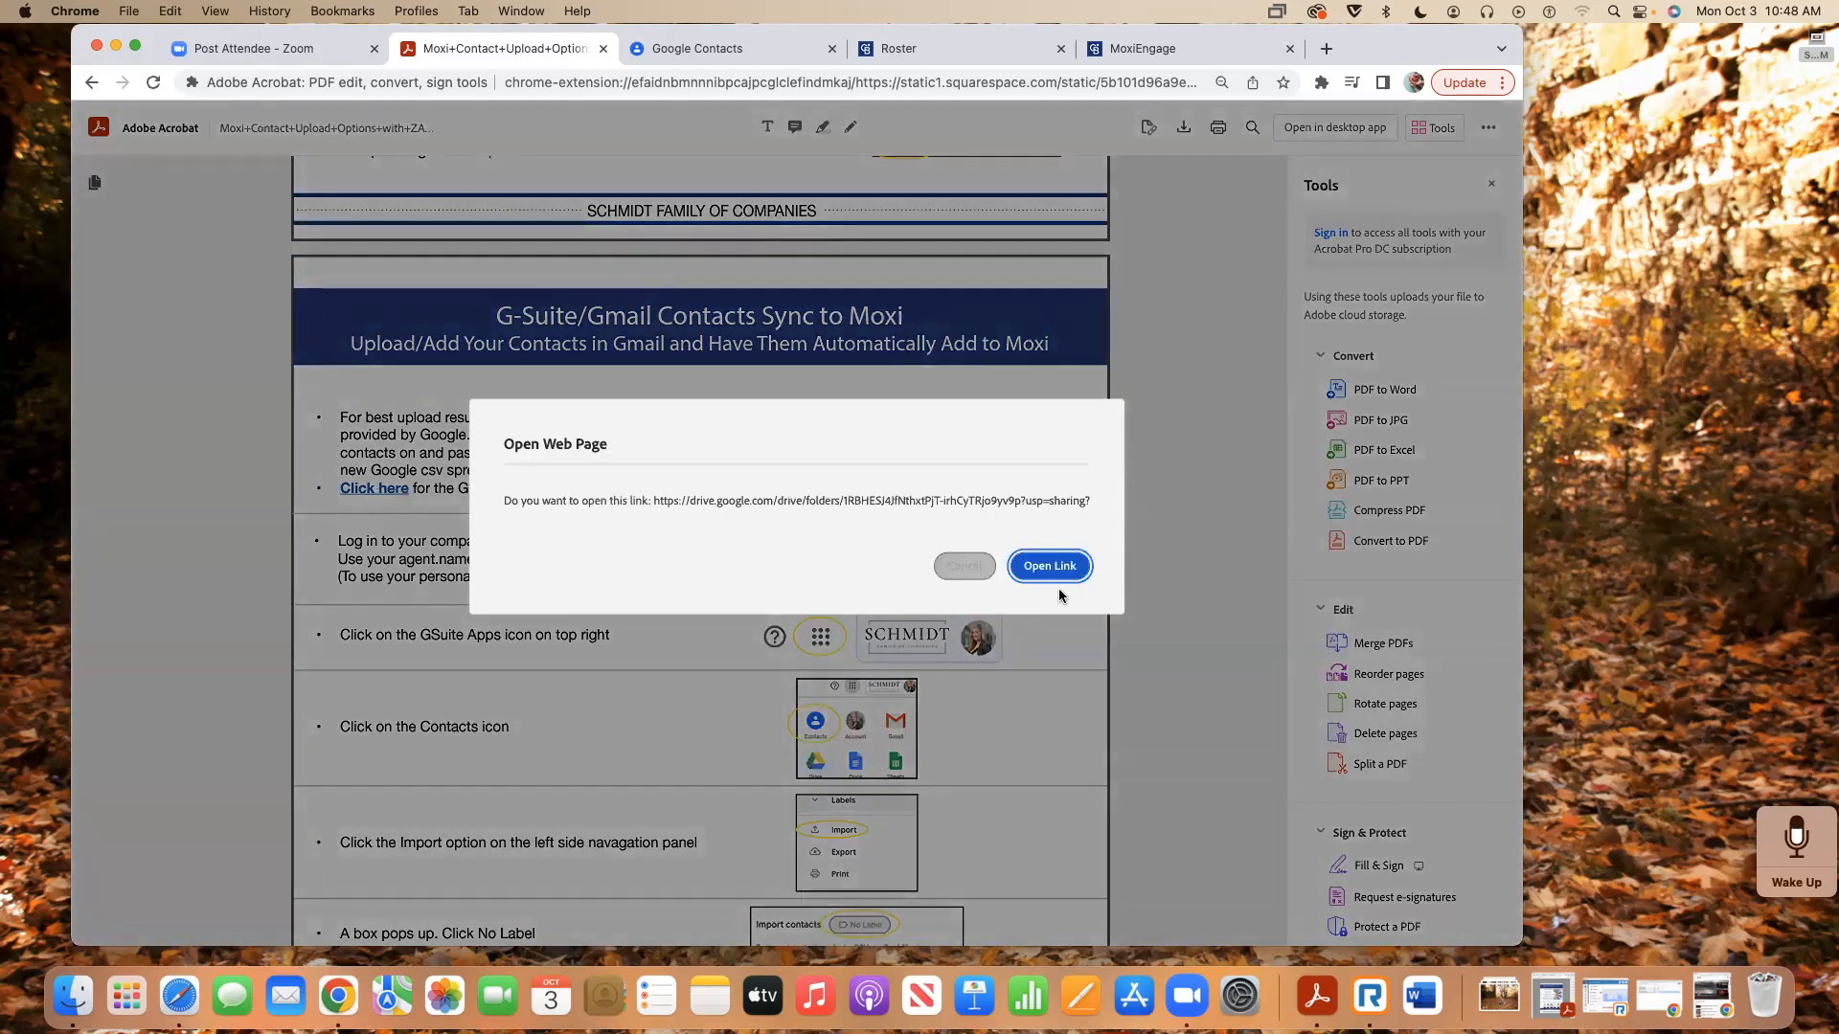
- Open the Drive folder and the Google Mail Import Template_2022 spreadsheet, then return to the PDF
click(1049, 569)
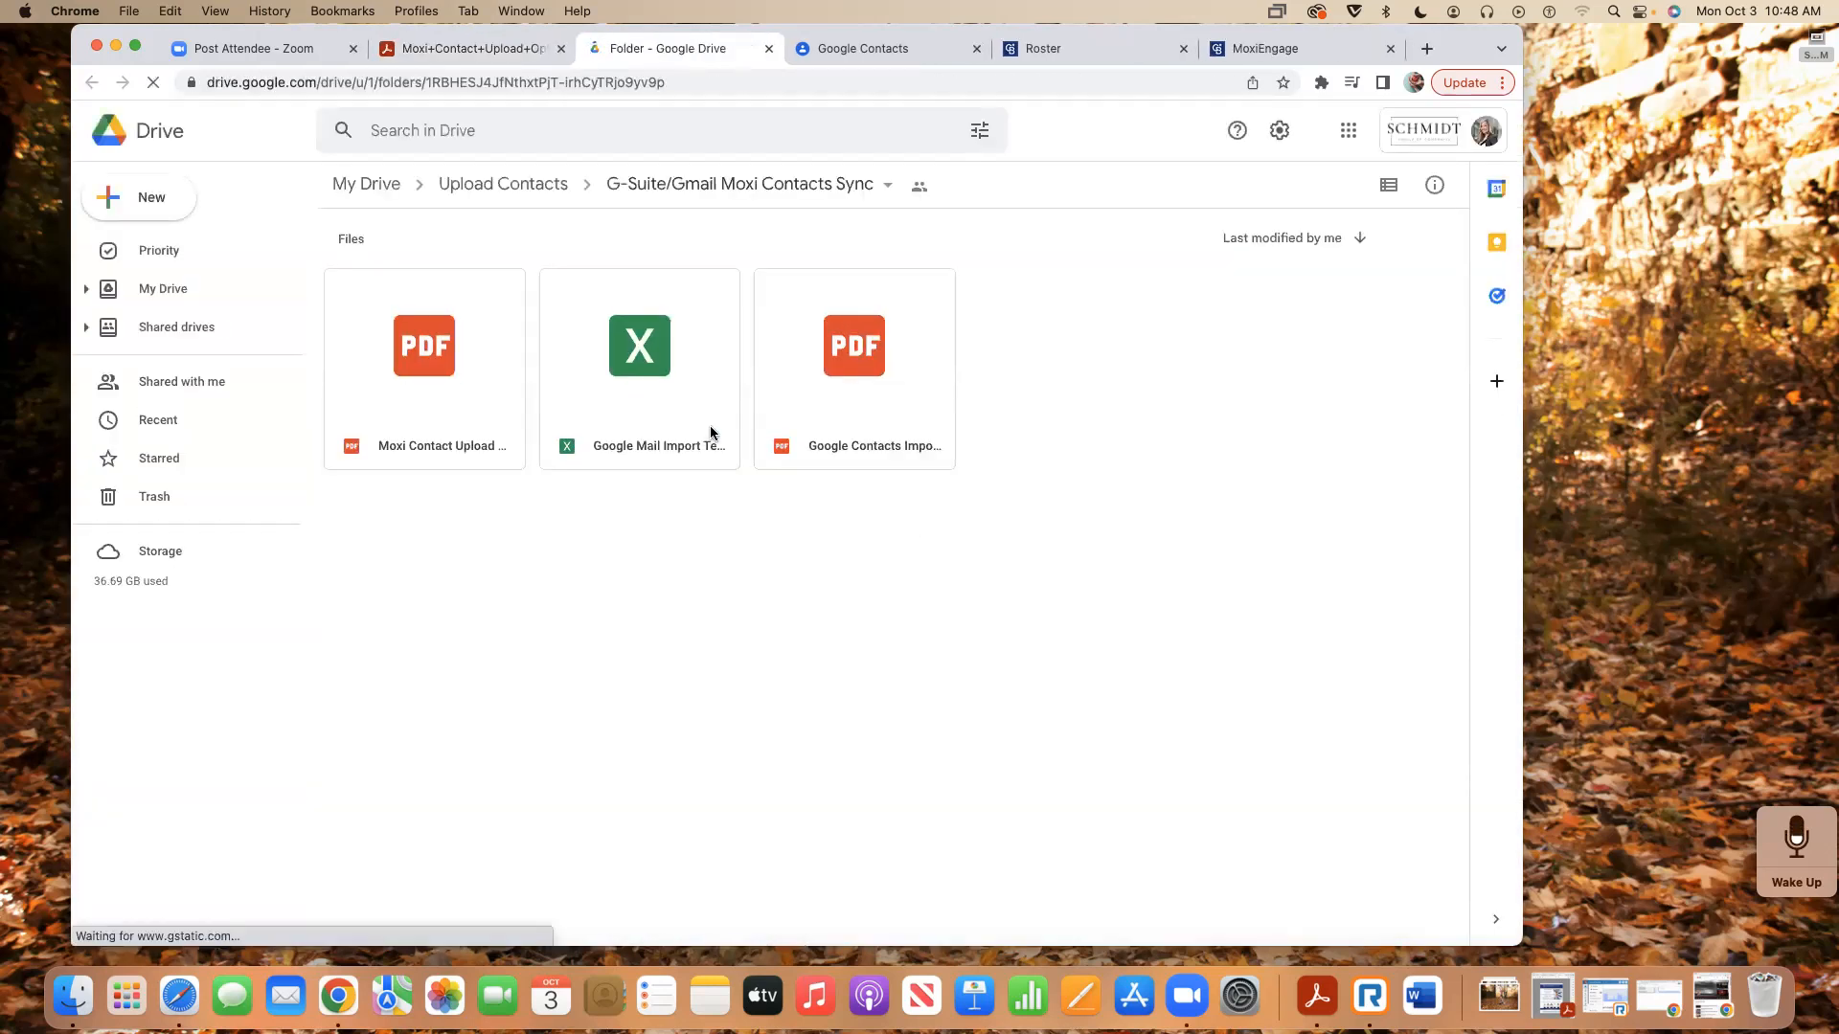
double_click(618, 388)
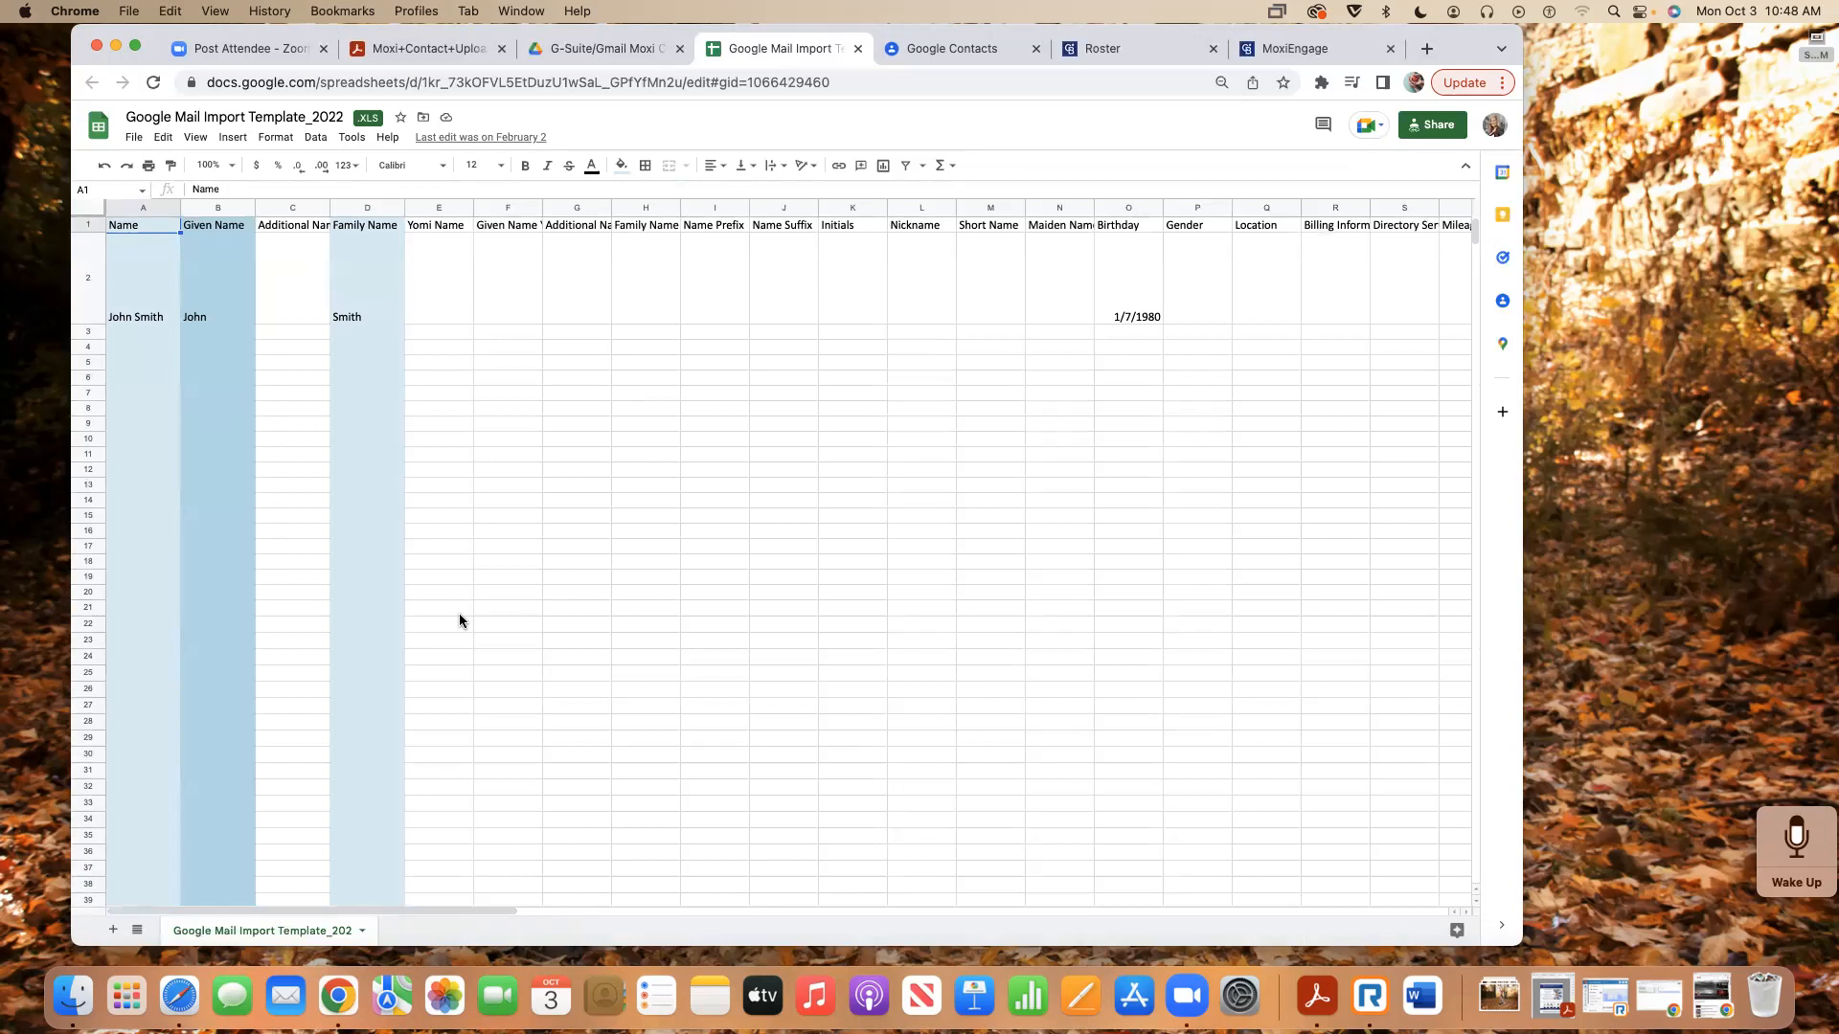
click(437, 50)
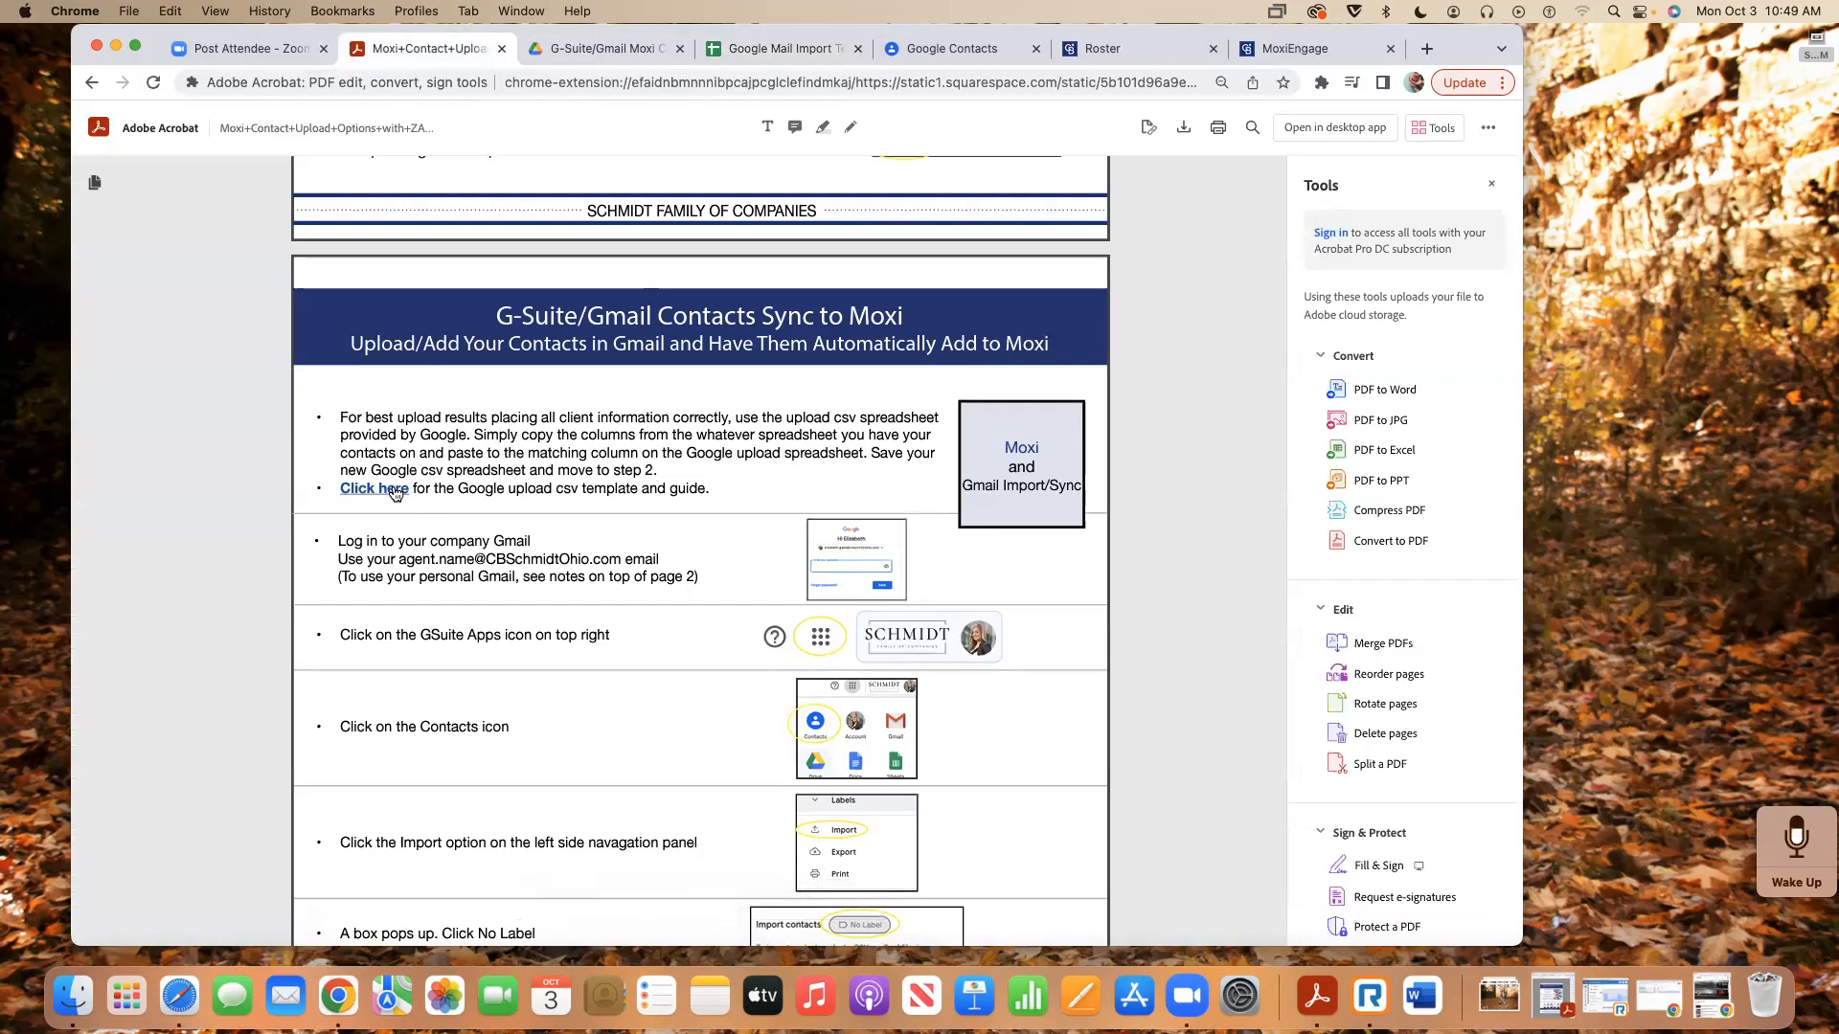
scroll(395, 493, down, 20)
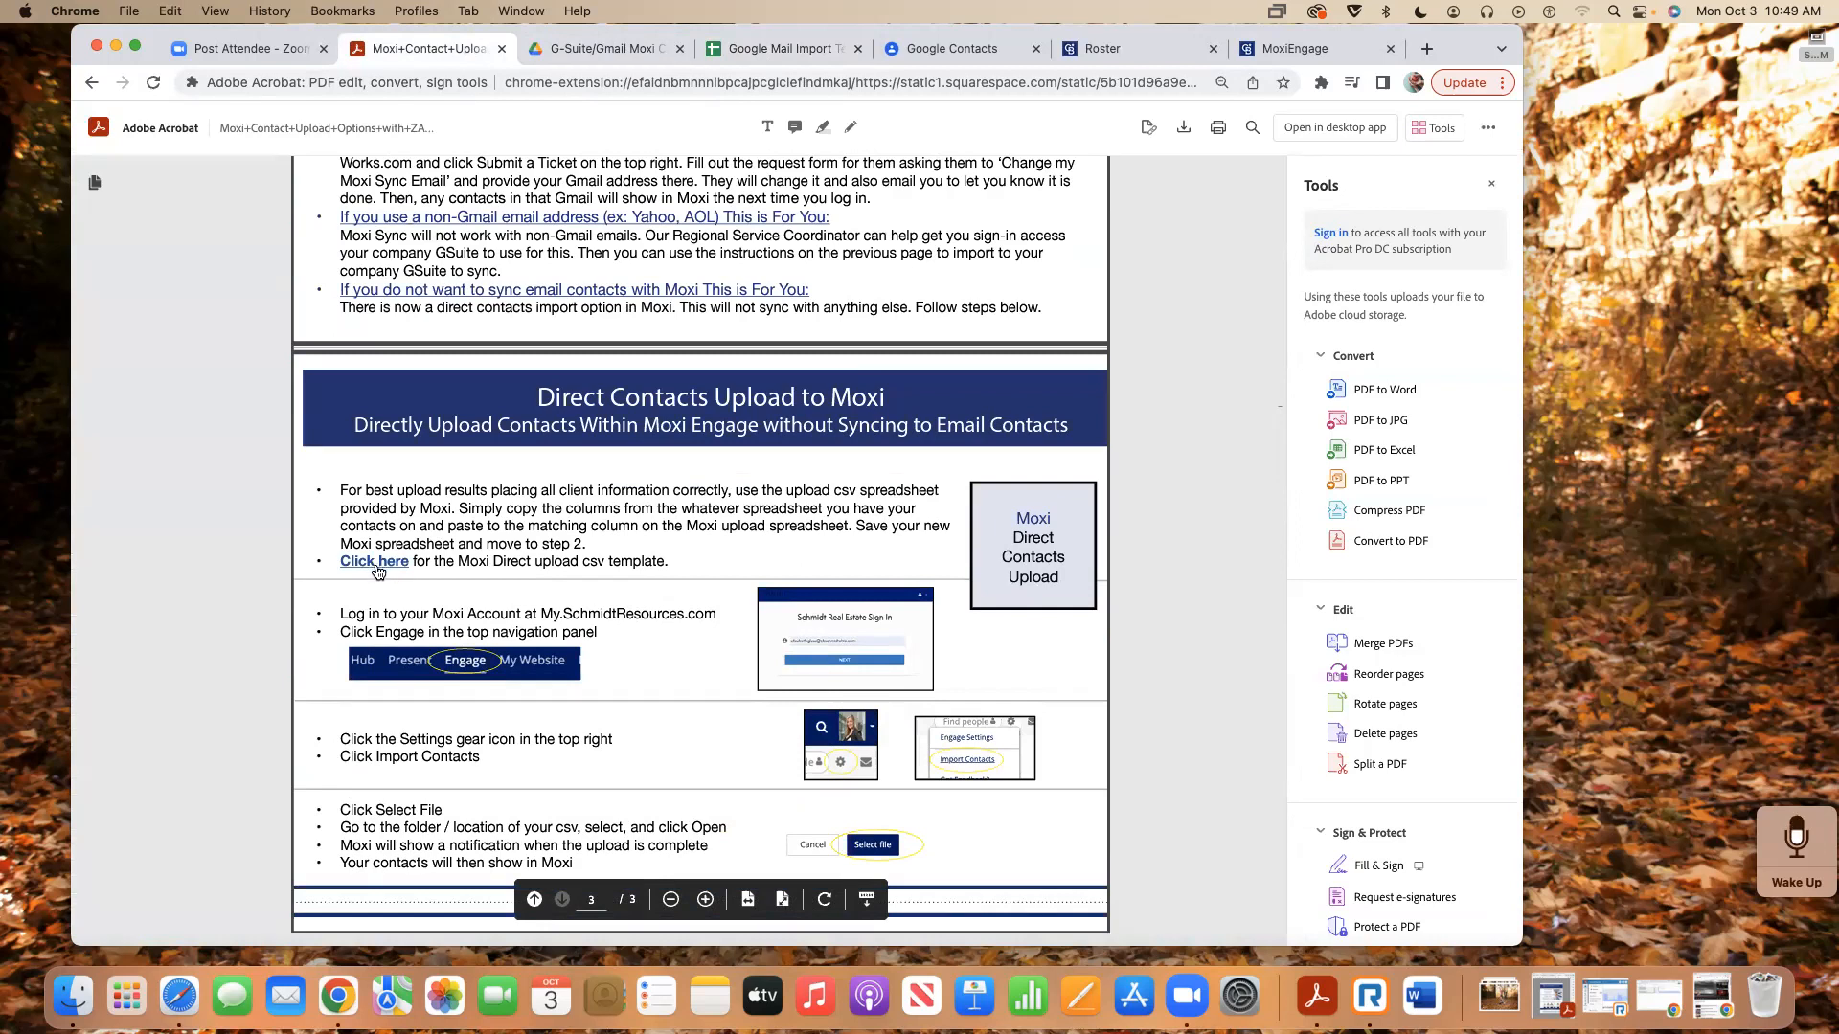
scroll(378, 572, up, 5)
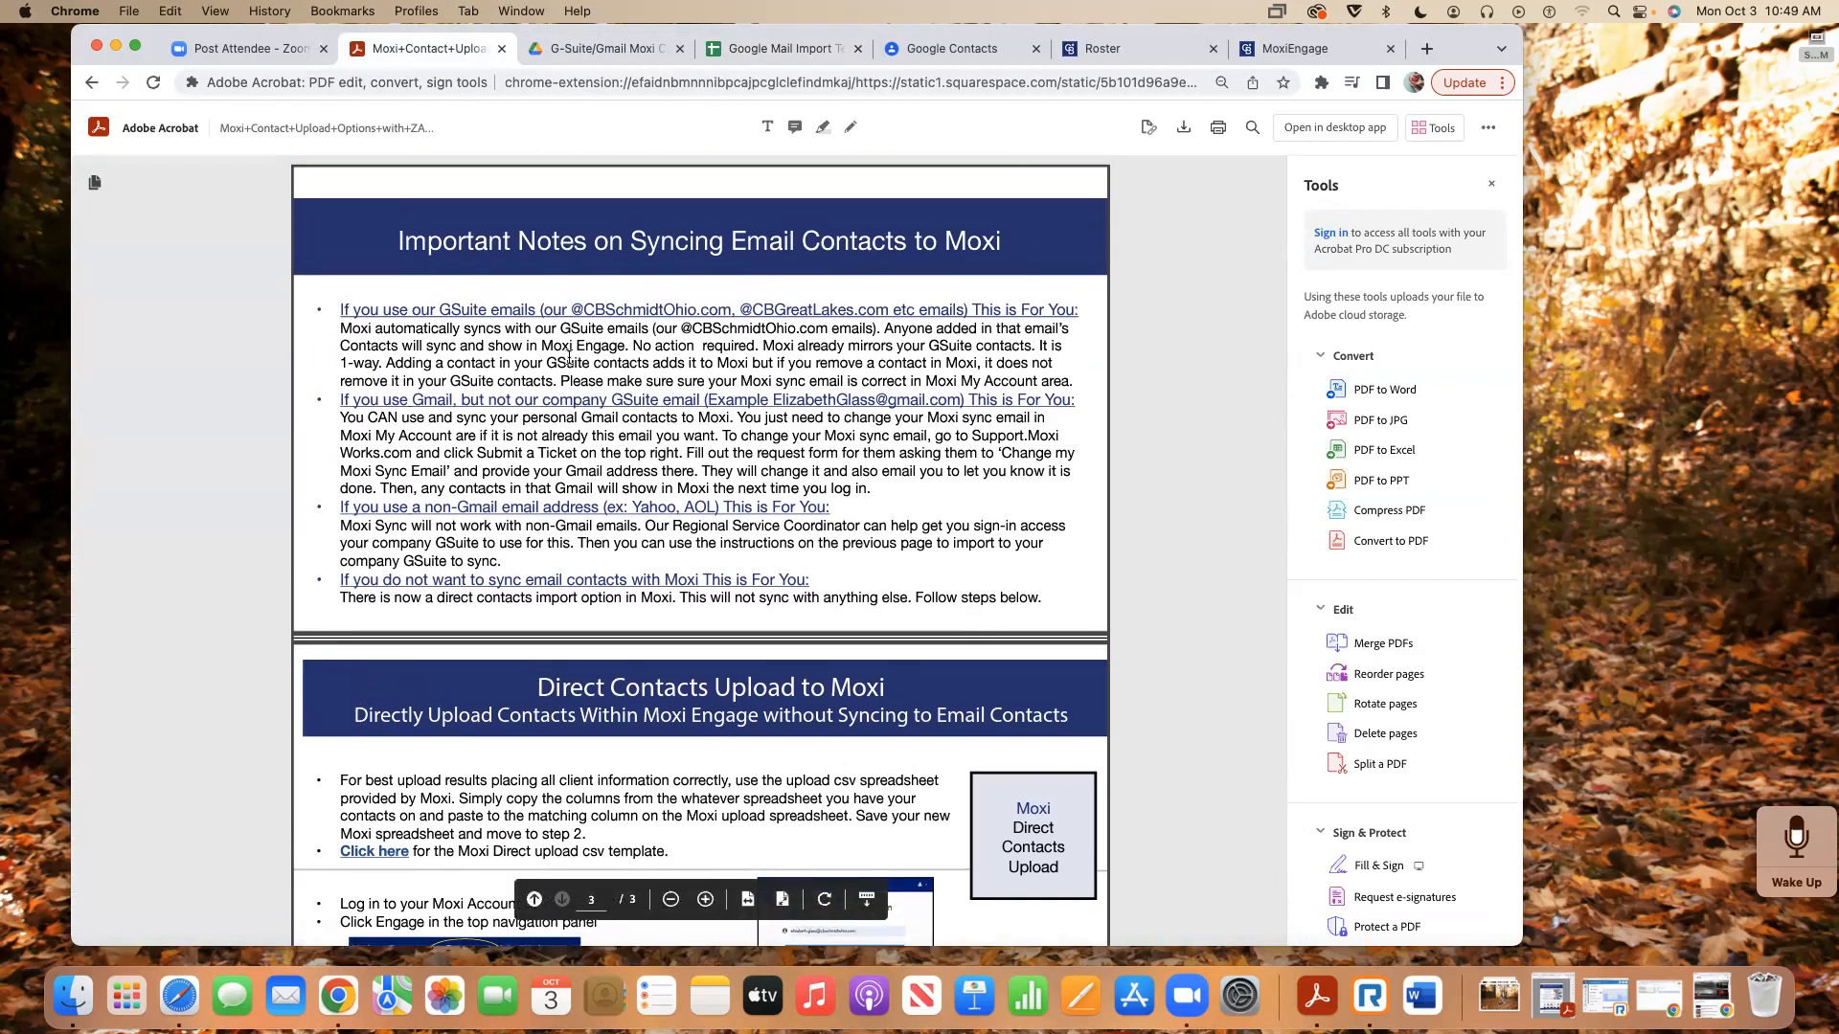
scroll(550, 436, down, 3)
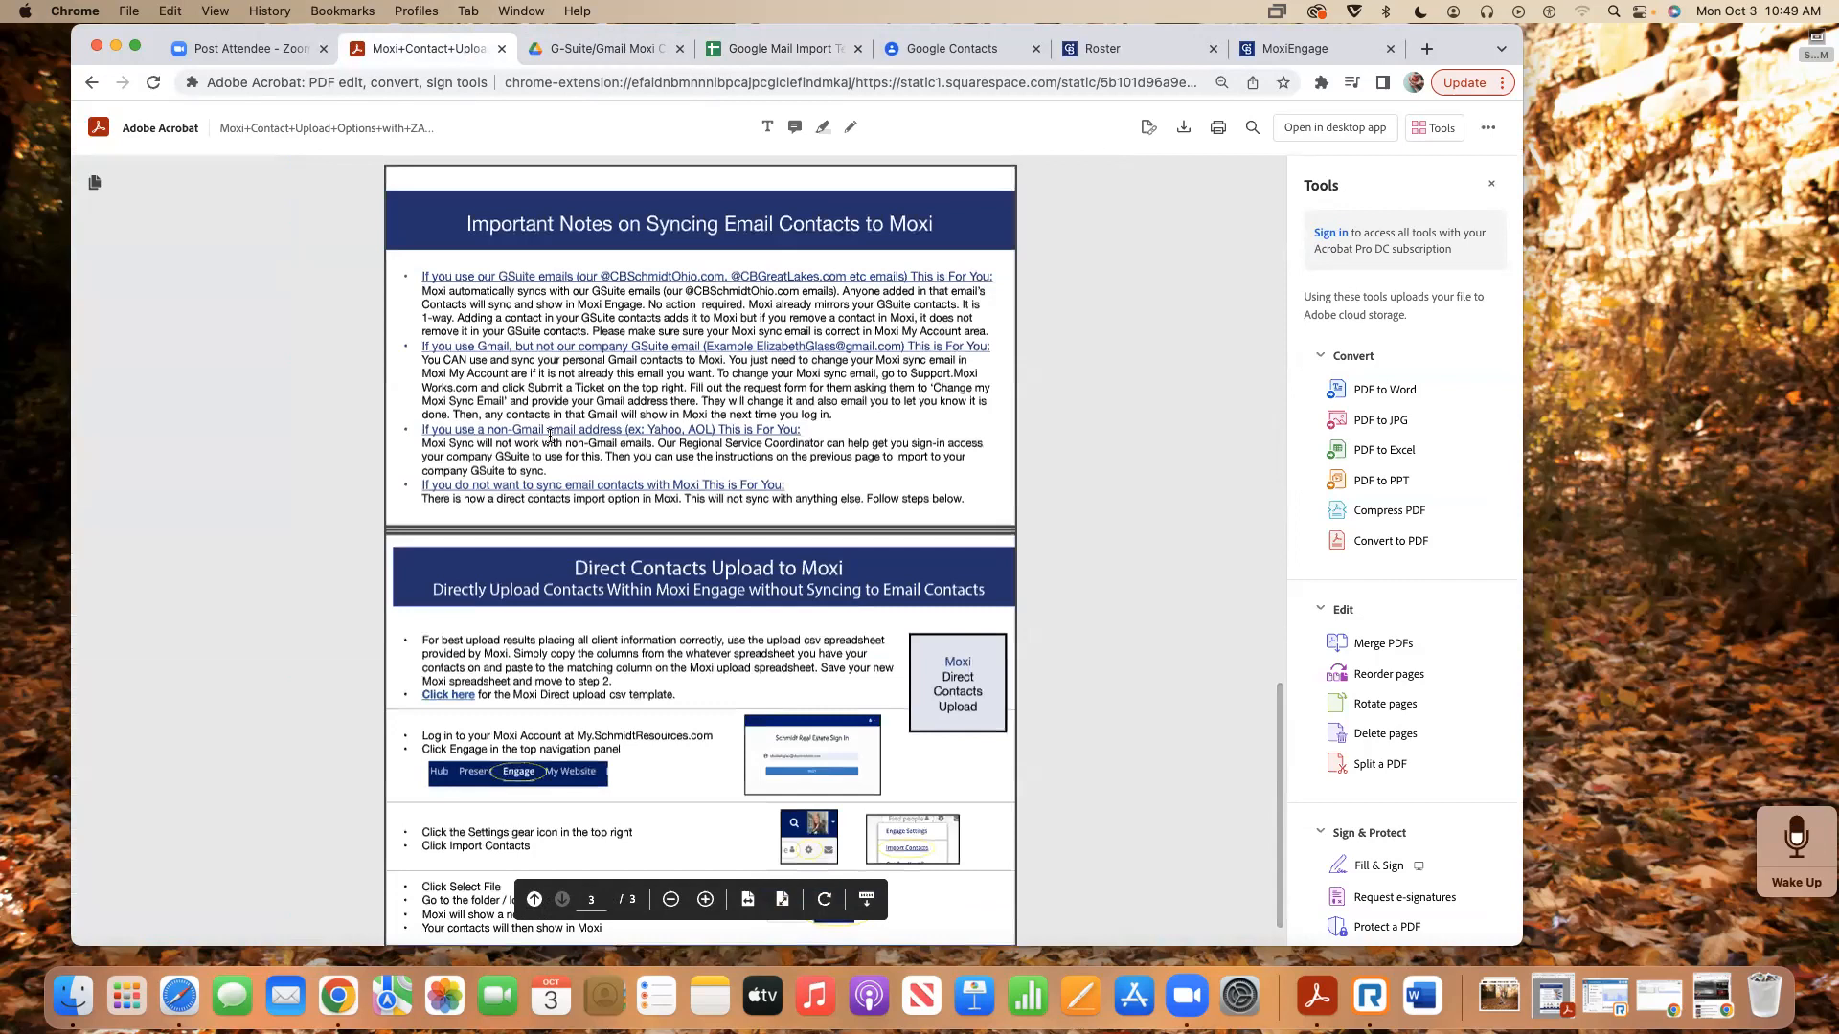
scroll(551, 440, up, 5)
scroll(551, 442, up, 15)
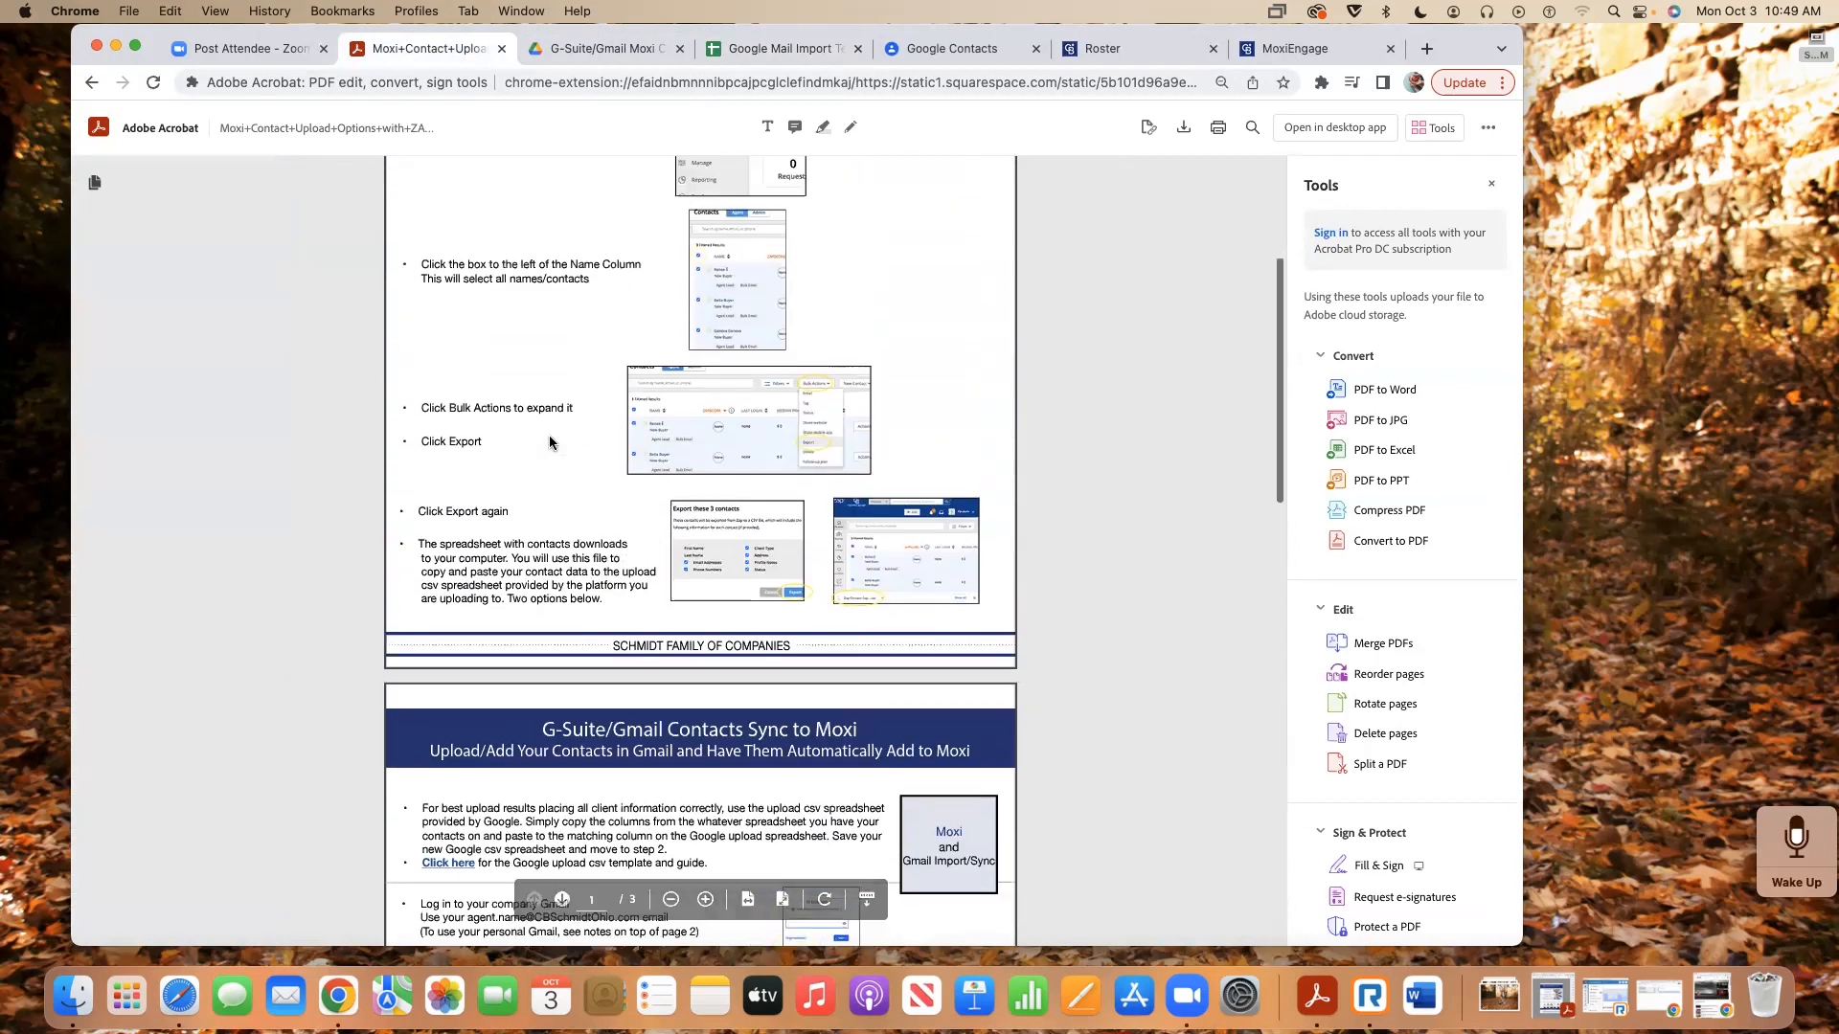
scroll(549, 439, down, 1)
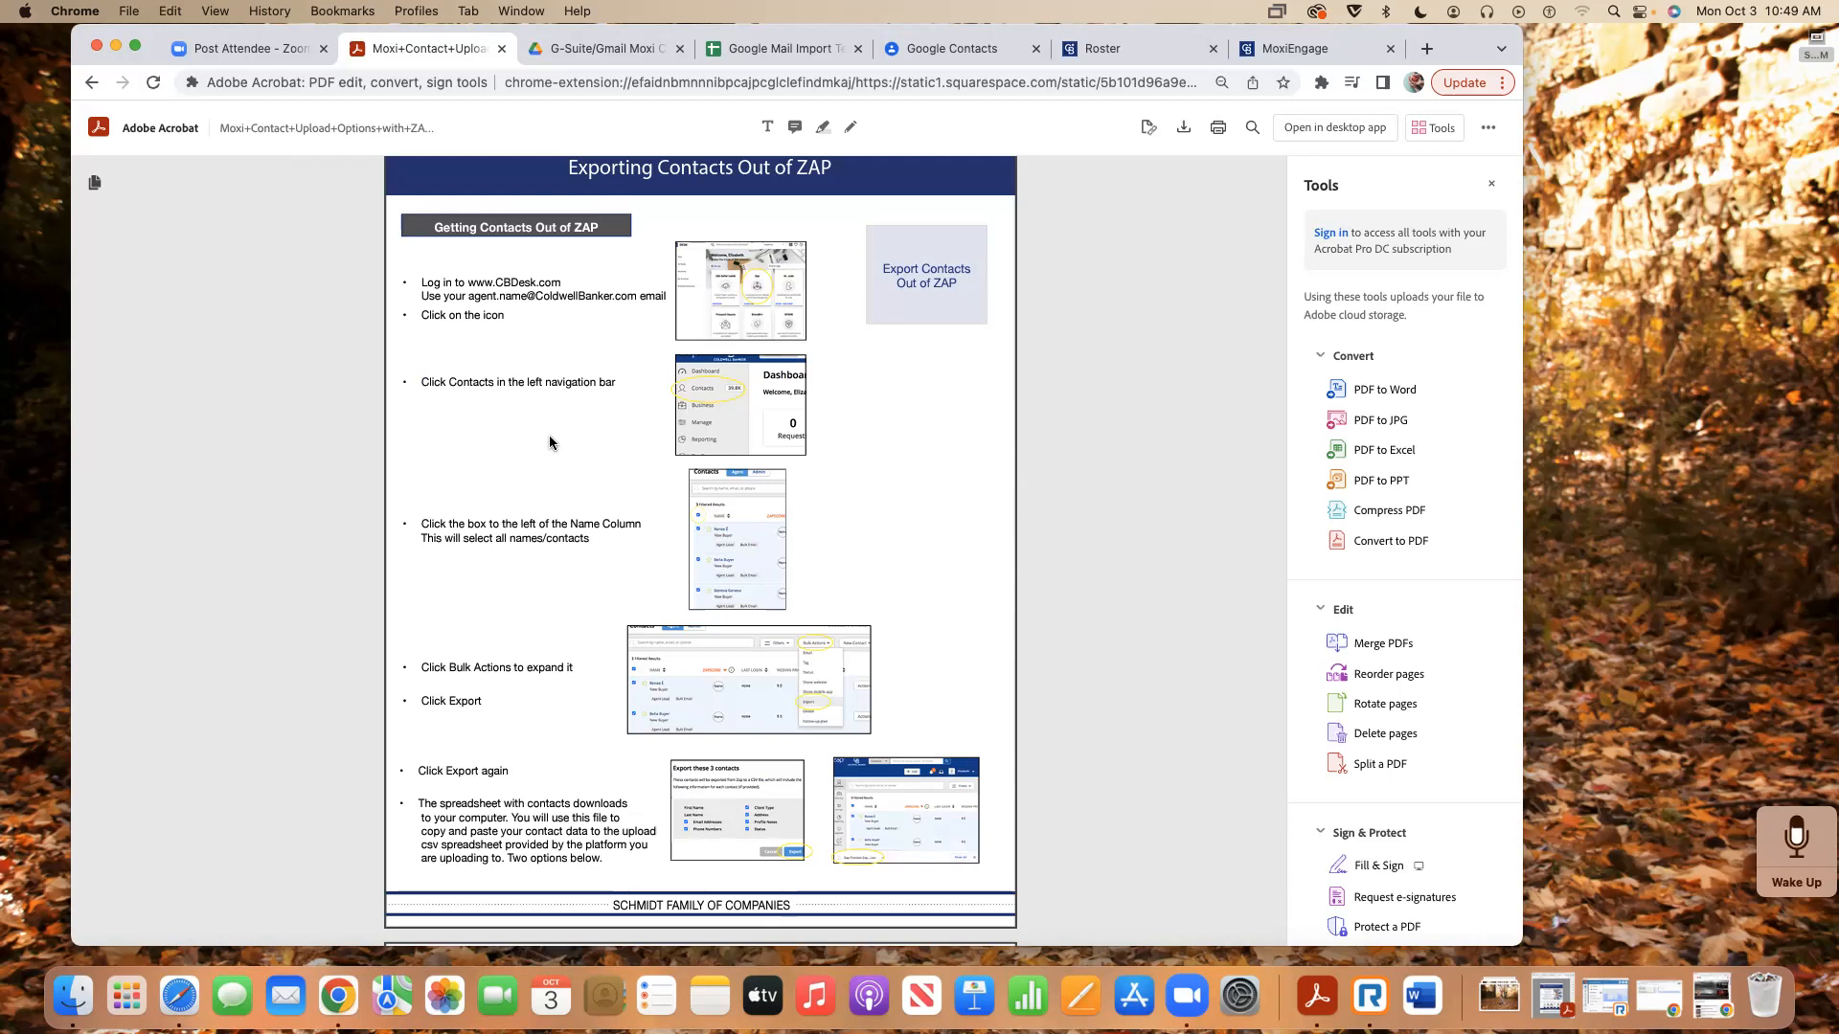
scroll(551, 443, down, 4)
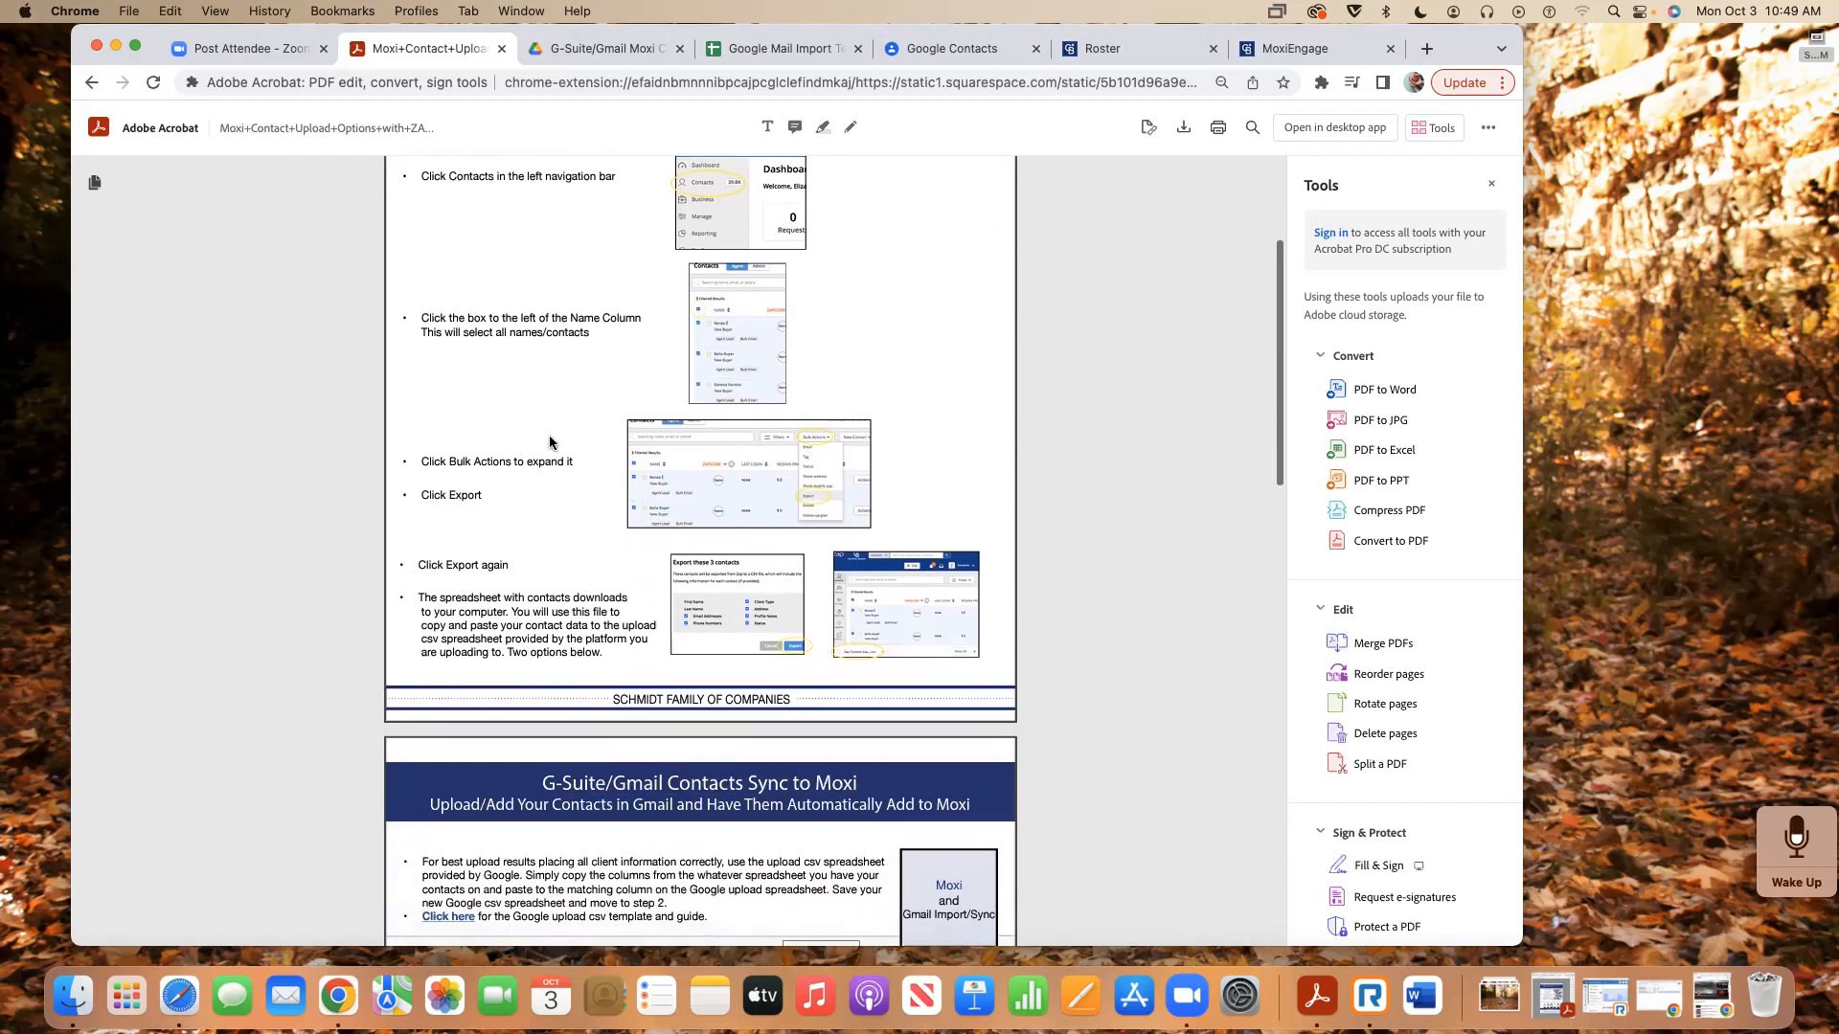
scroll(553, 474, down, 8)
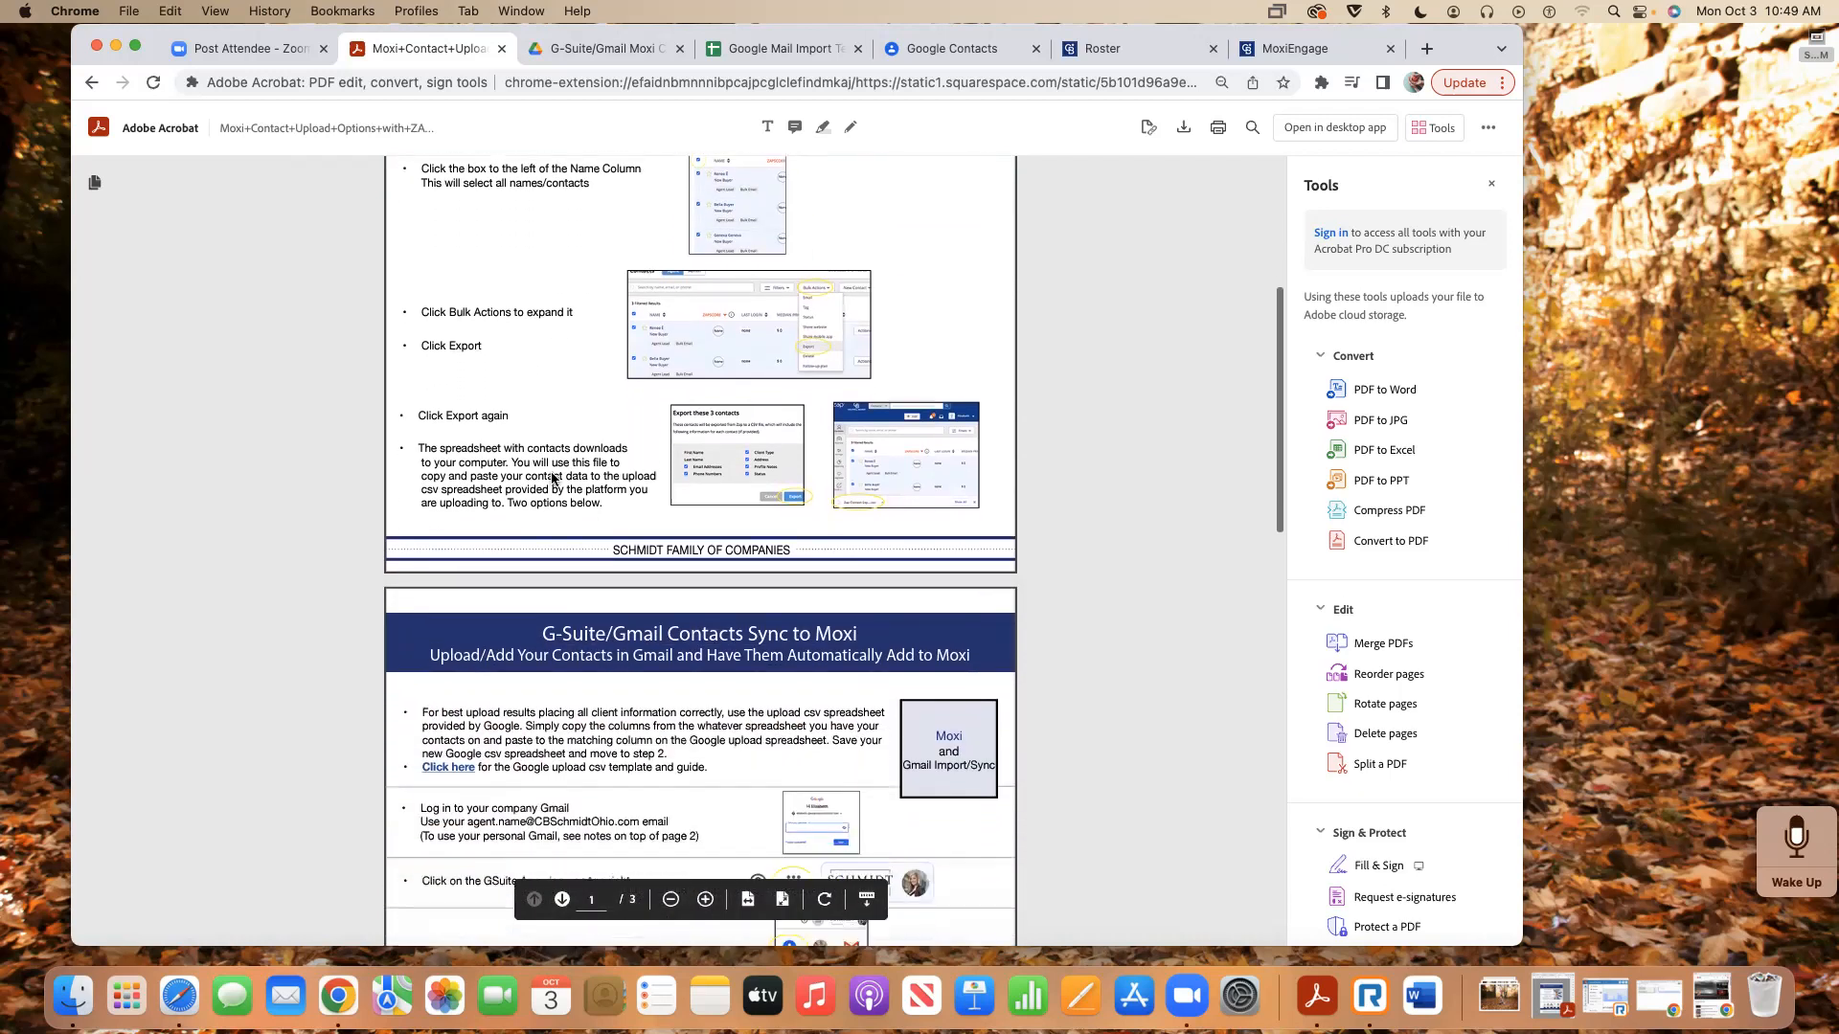
scroll(553, 478, up, 10)
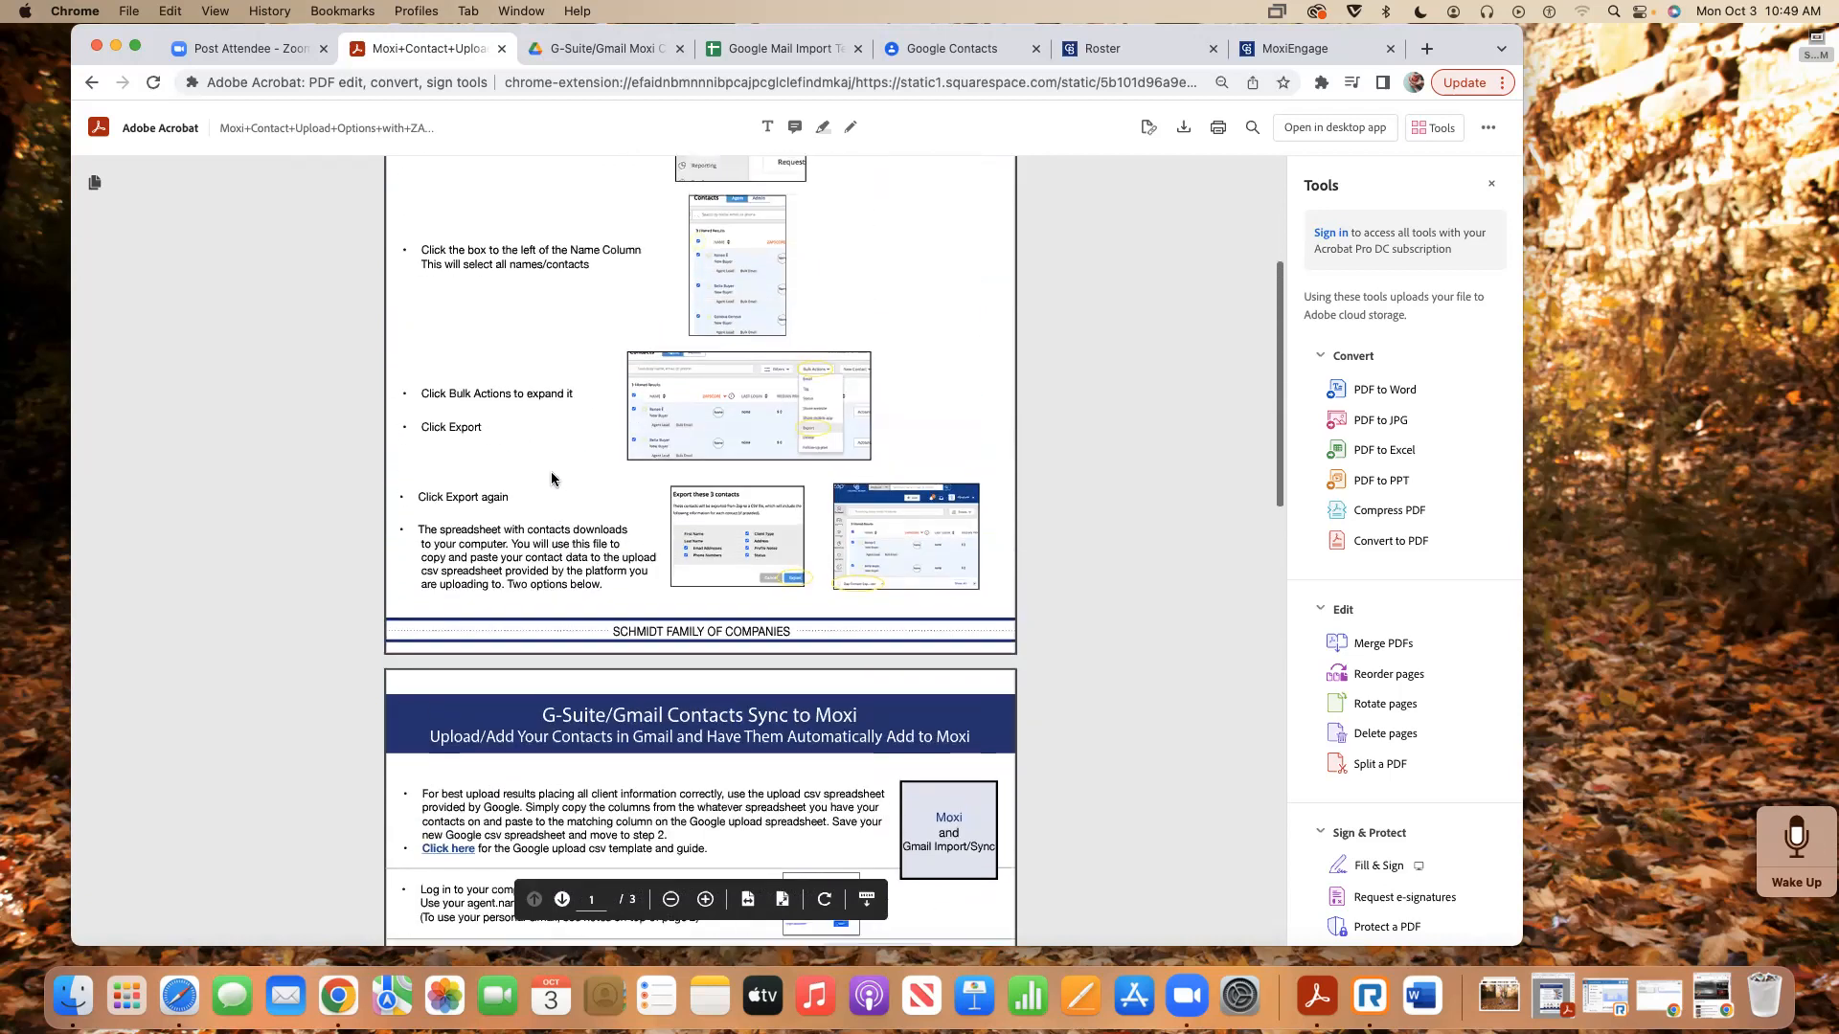
scroll(552, 479, up, 5)
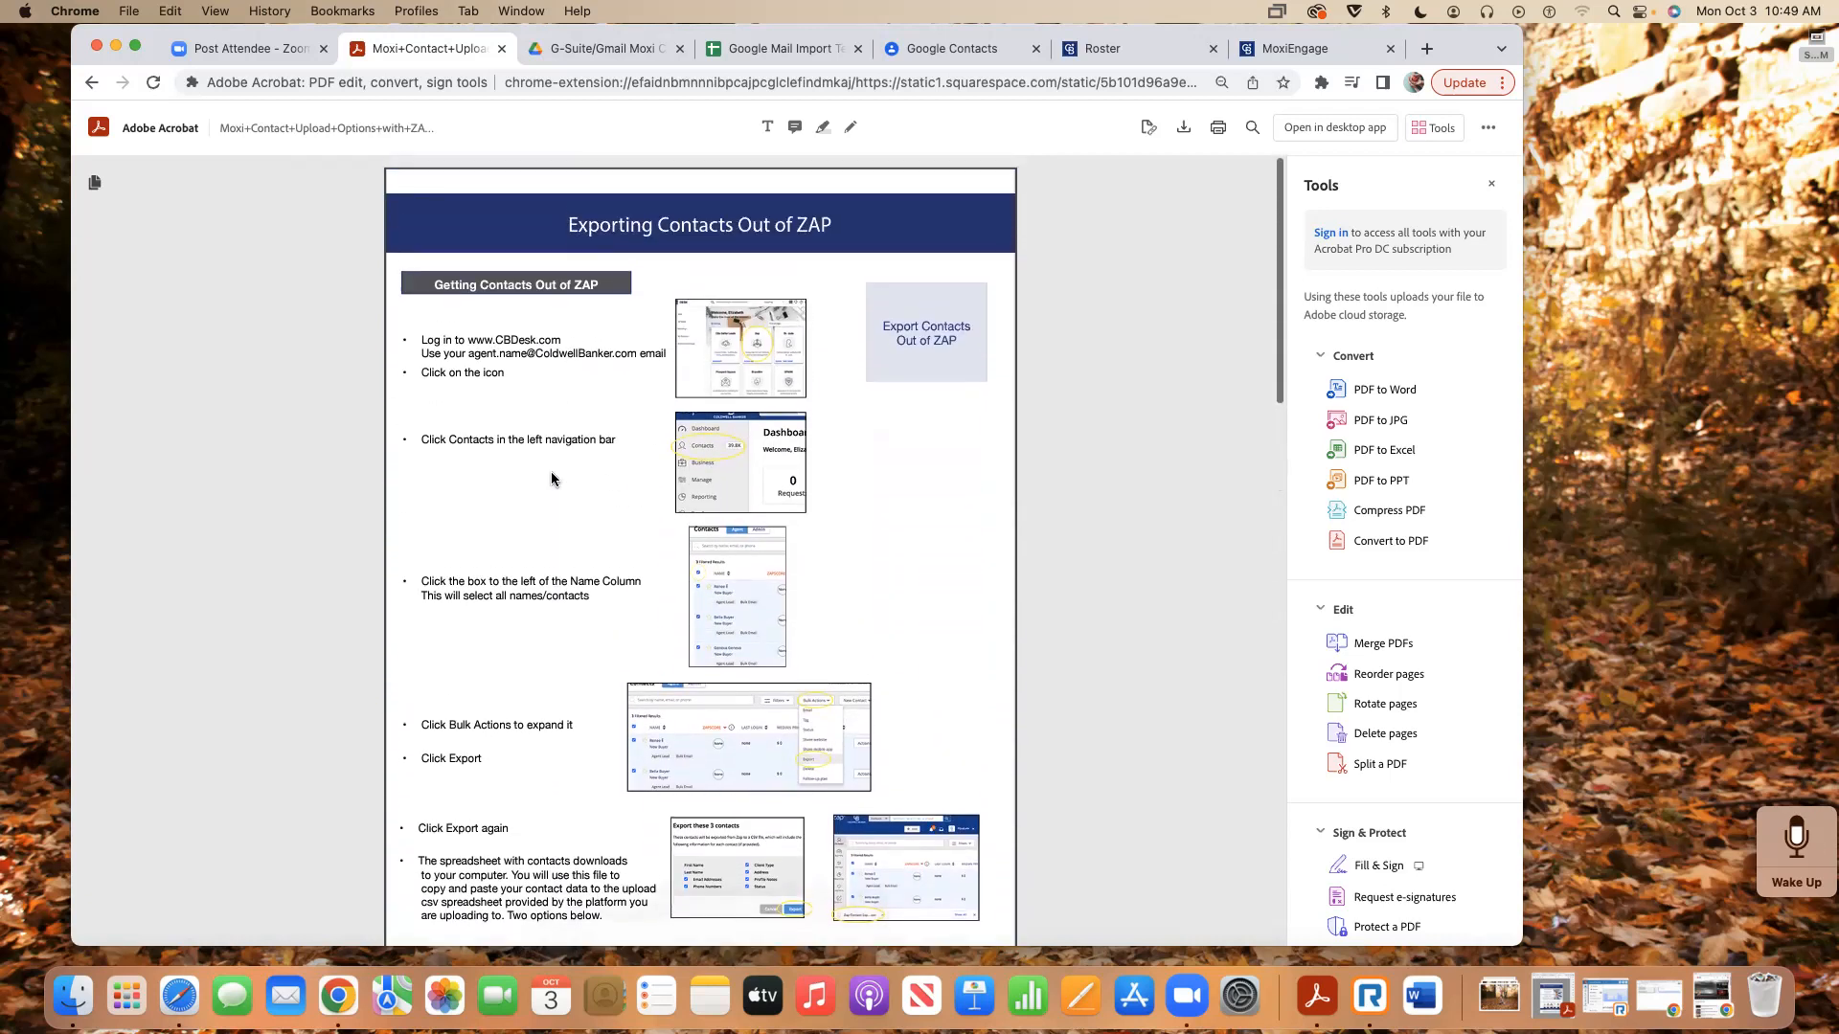
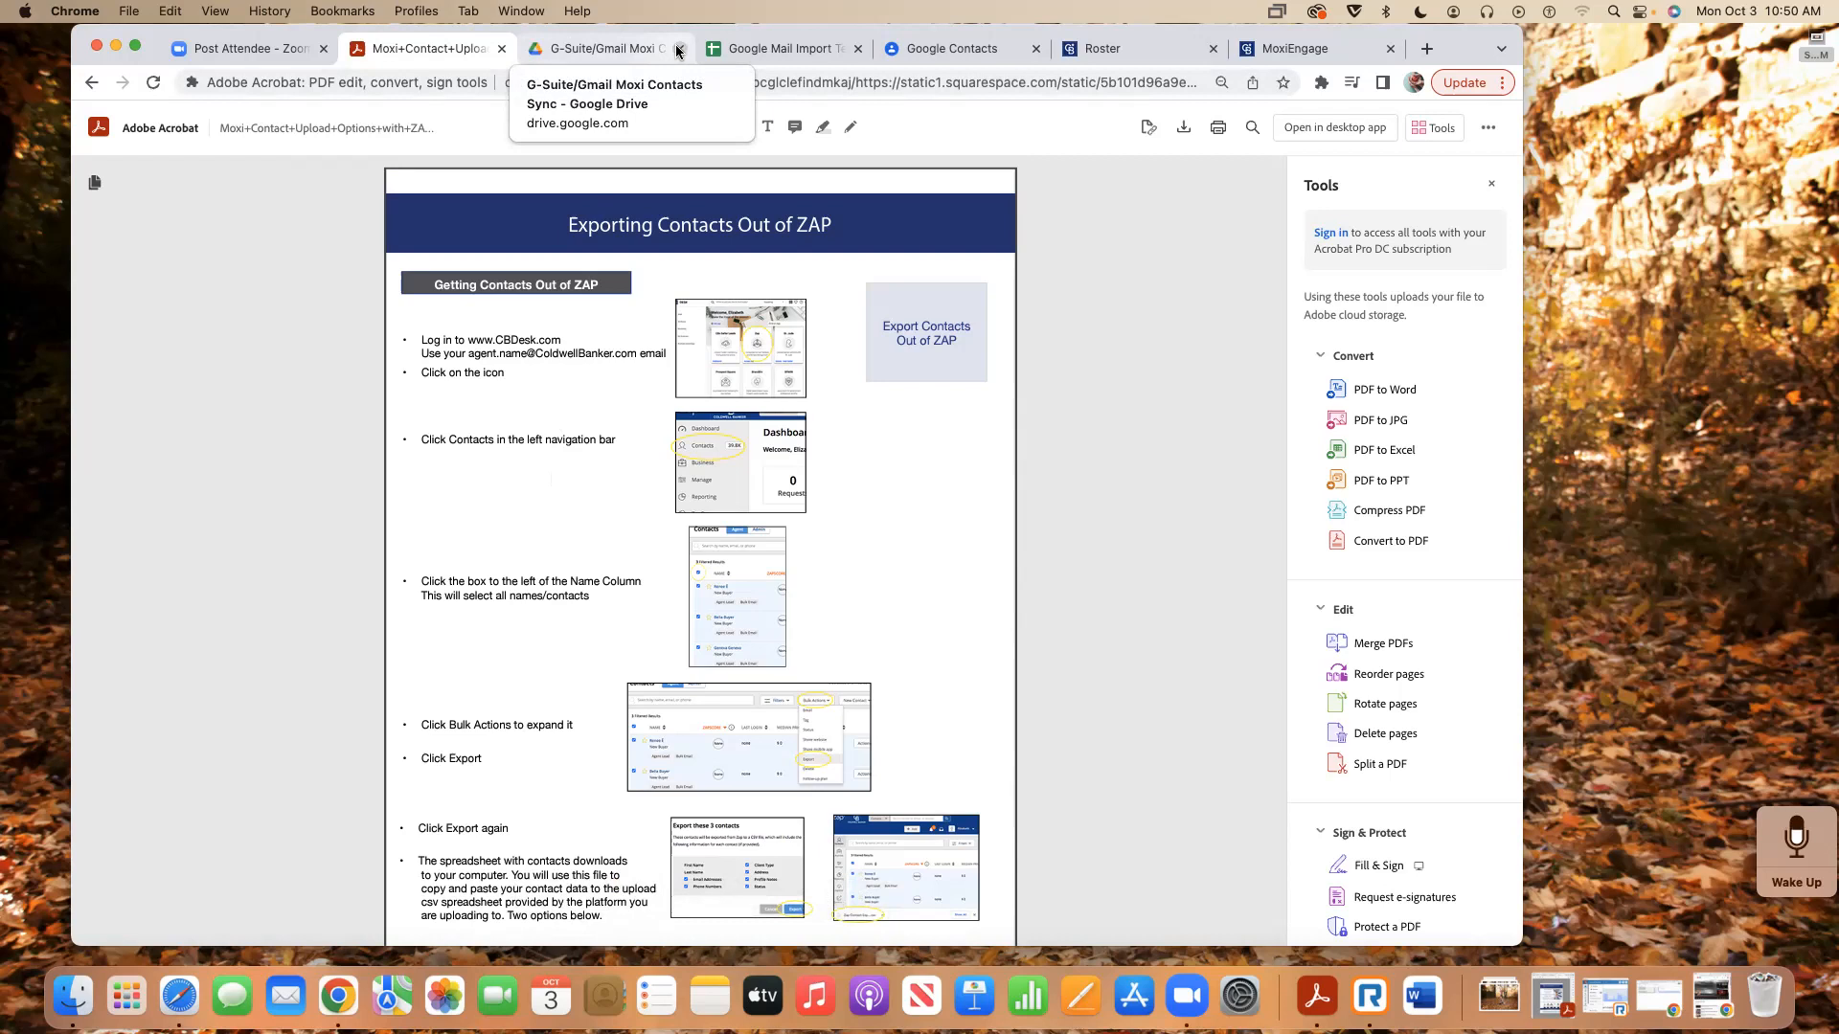
- Switch to the Roster tab and view the agent's profile Contact Info, emails and mobile phone
click(1117, 51)
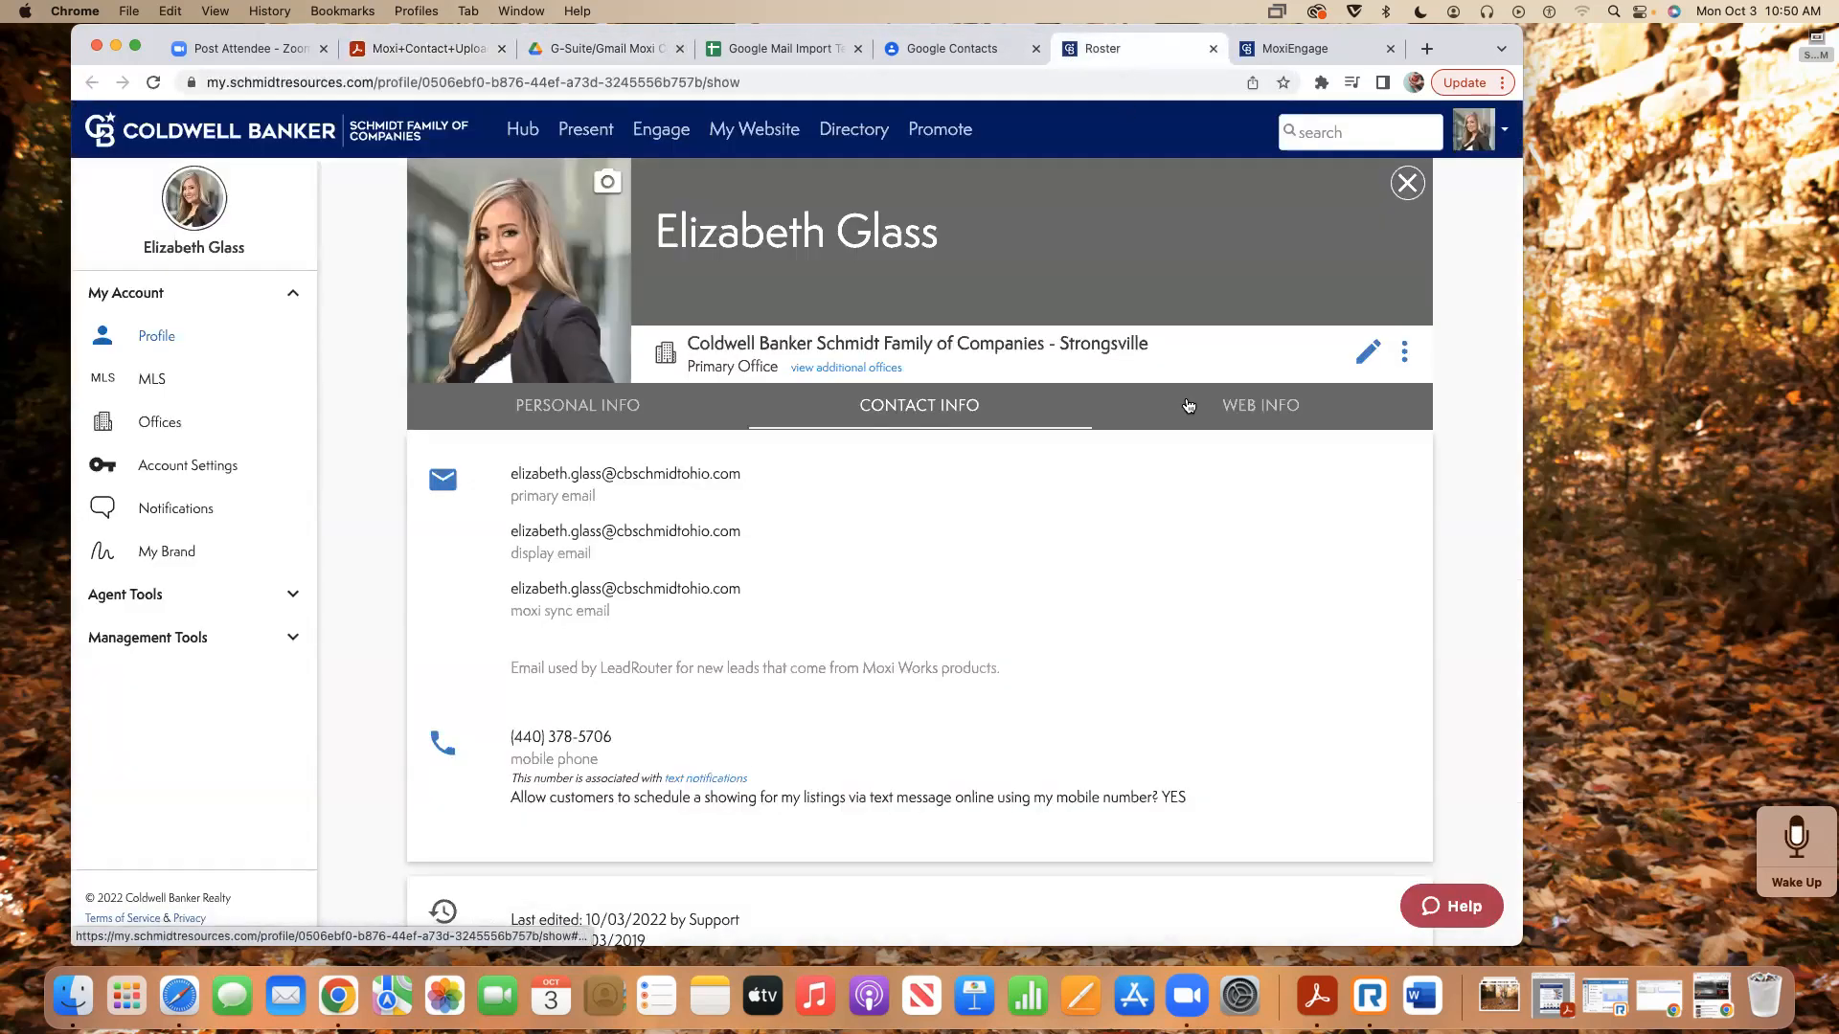
scroll(1393, 847, down, 2)
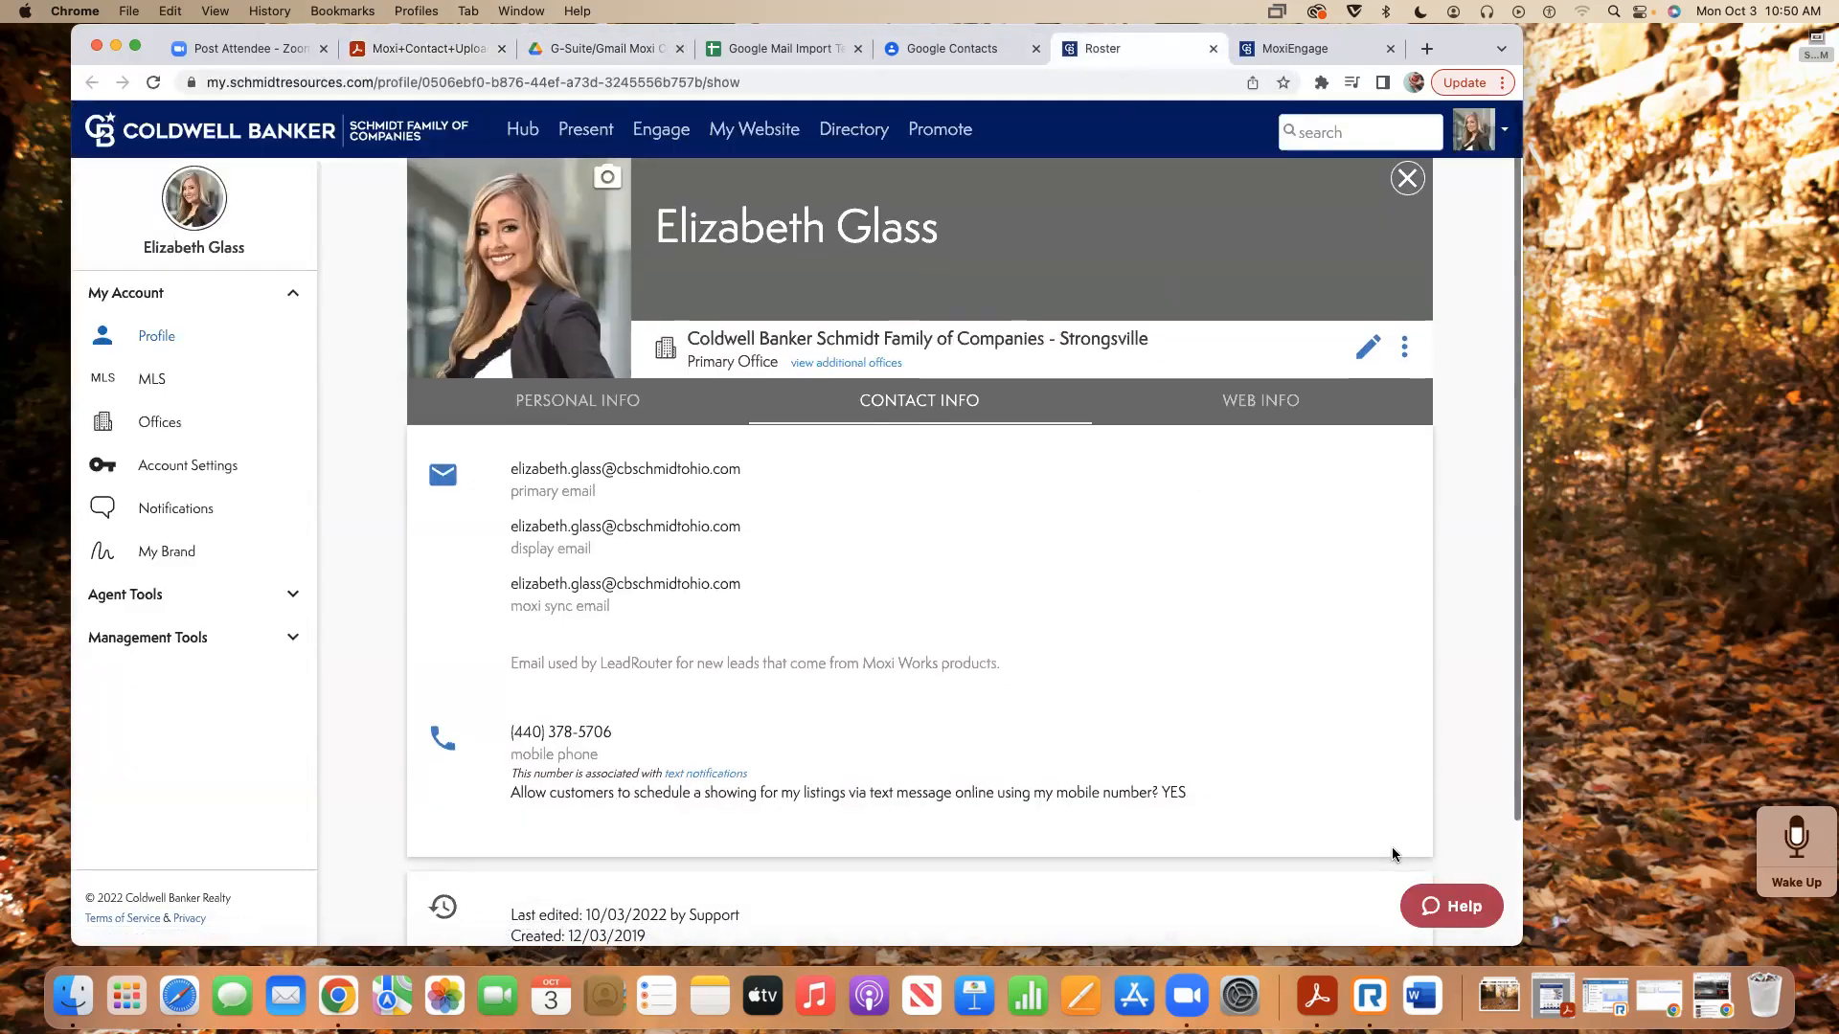